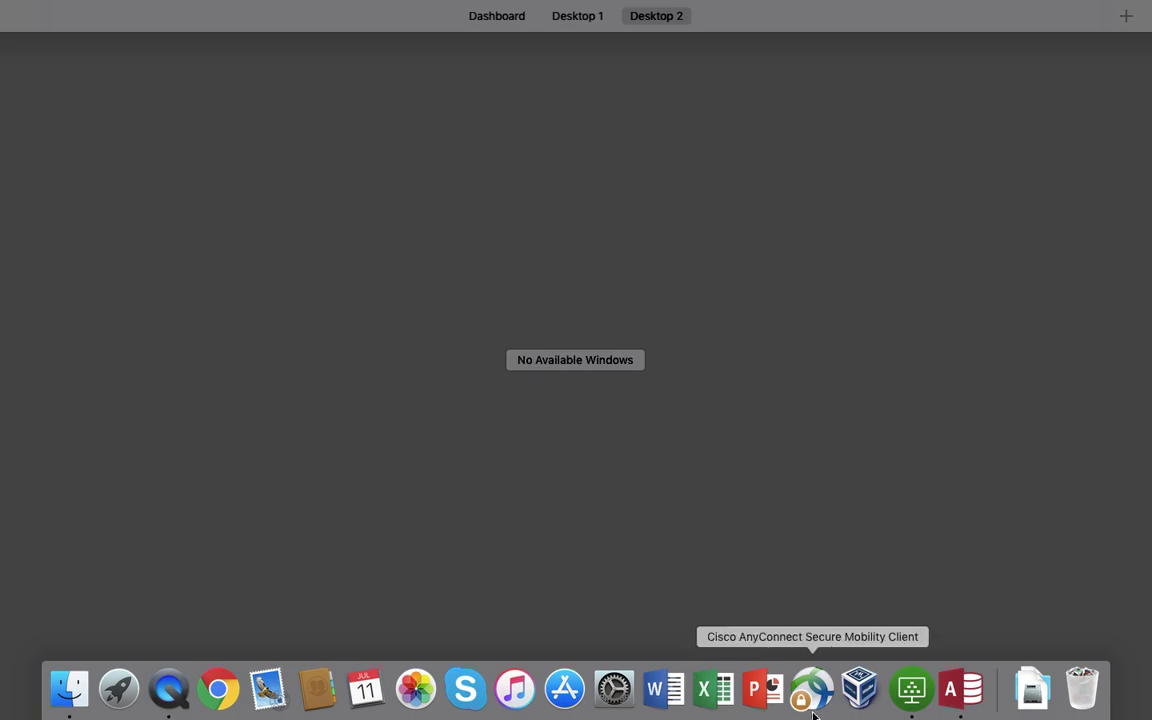
Connect to the server share smb://ubz01fst.unibz.it/Courses from the Finder
click(433, 456)
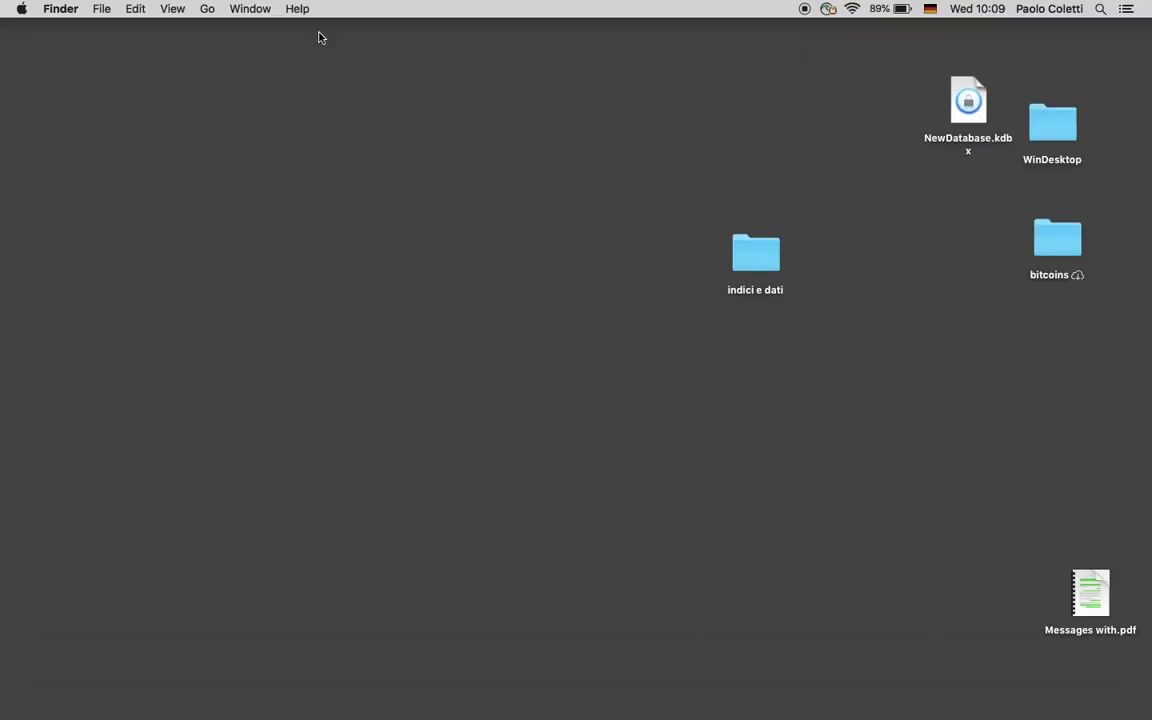
click(208, 9)
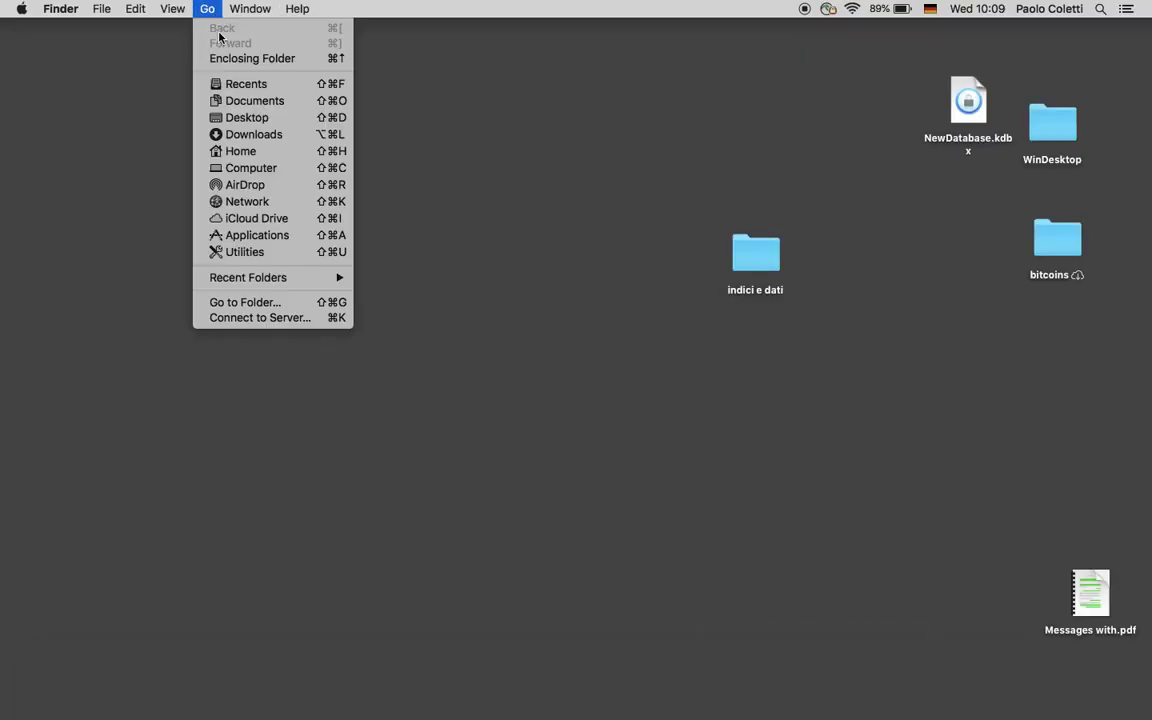
click(269, 320)
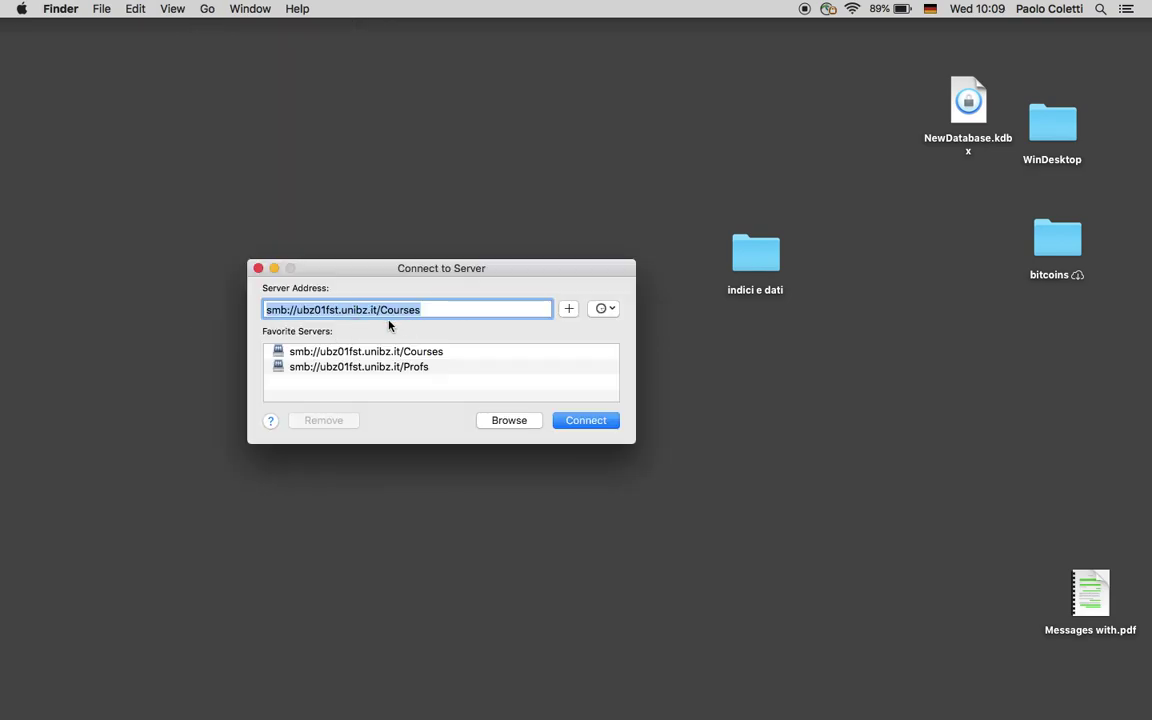
click(594, 421)
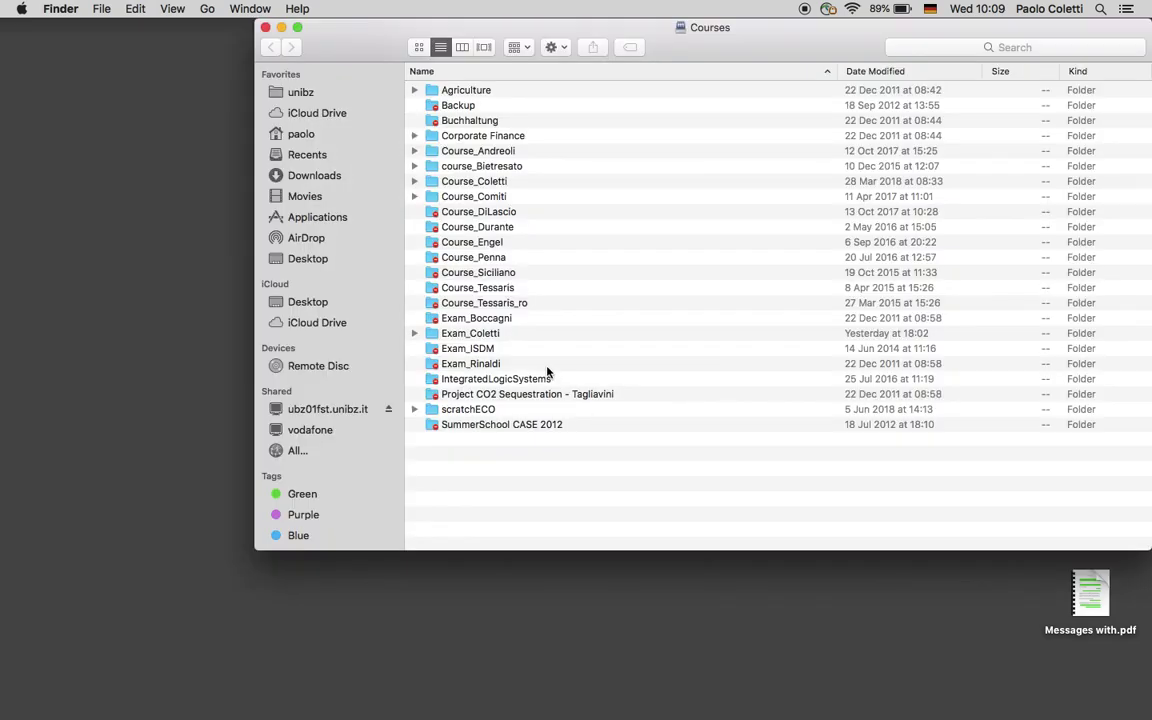
Open the instructor's exam folder on the Courses share and the instructor's own personal folder inside it
click(482, 334)
double_click(482, 334)
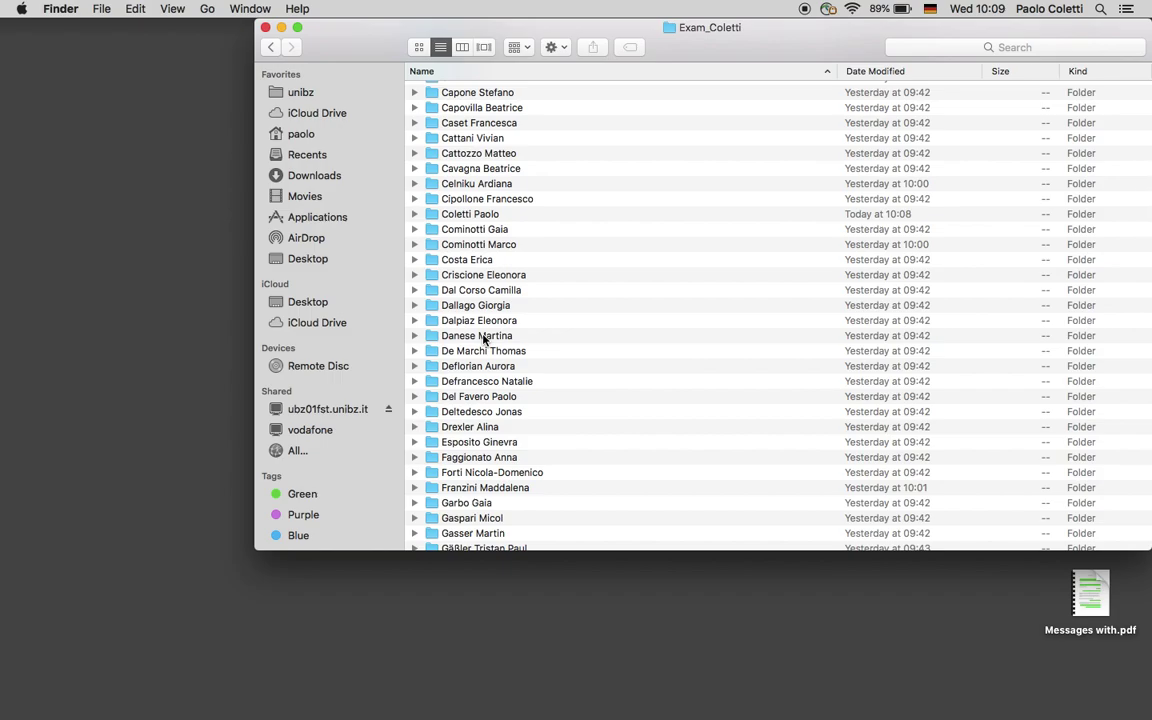
double_click(470, 214)
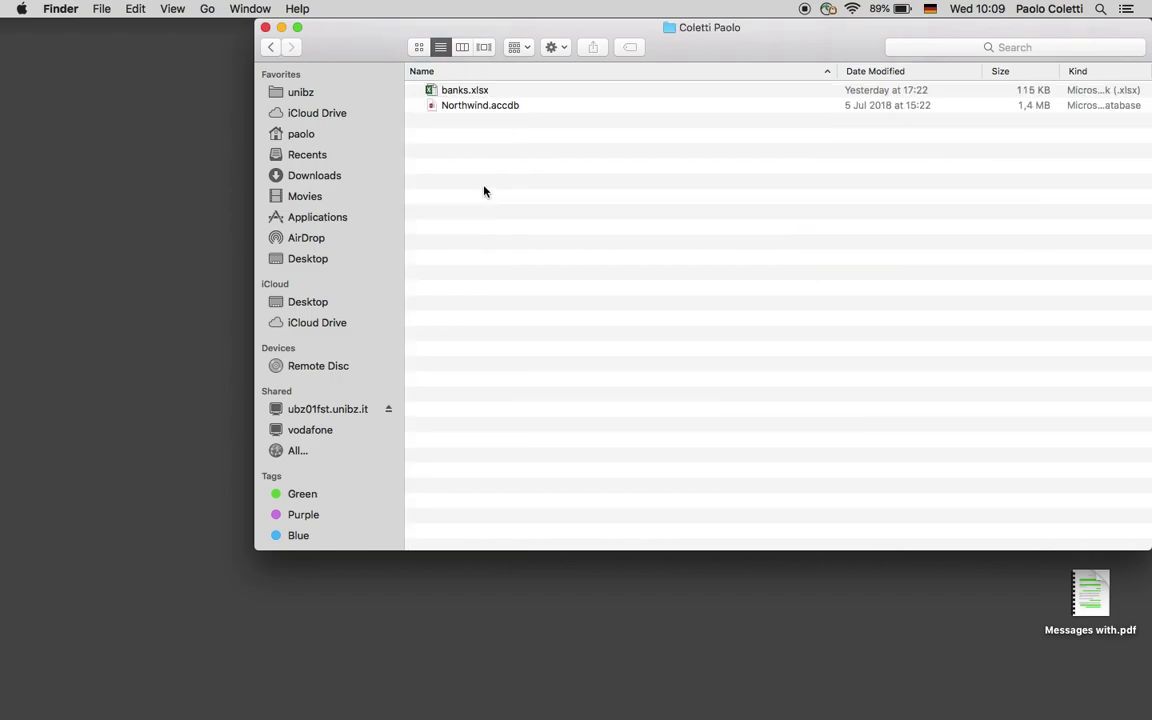
Open the workbook banks.xlsx from the personal folder in Excel
key(super+a)
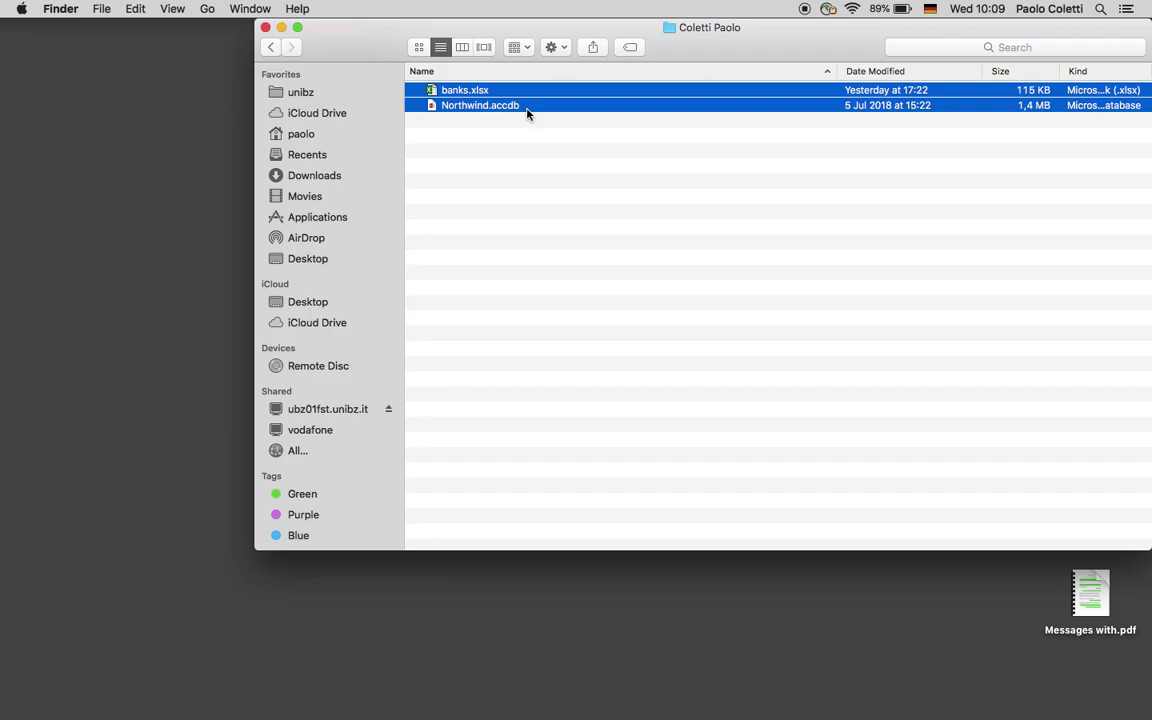
click(501, 177)
click(465, 91)
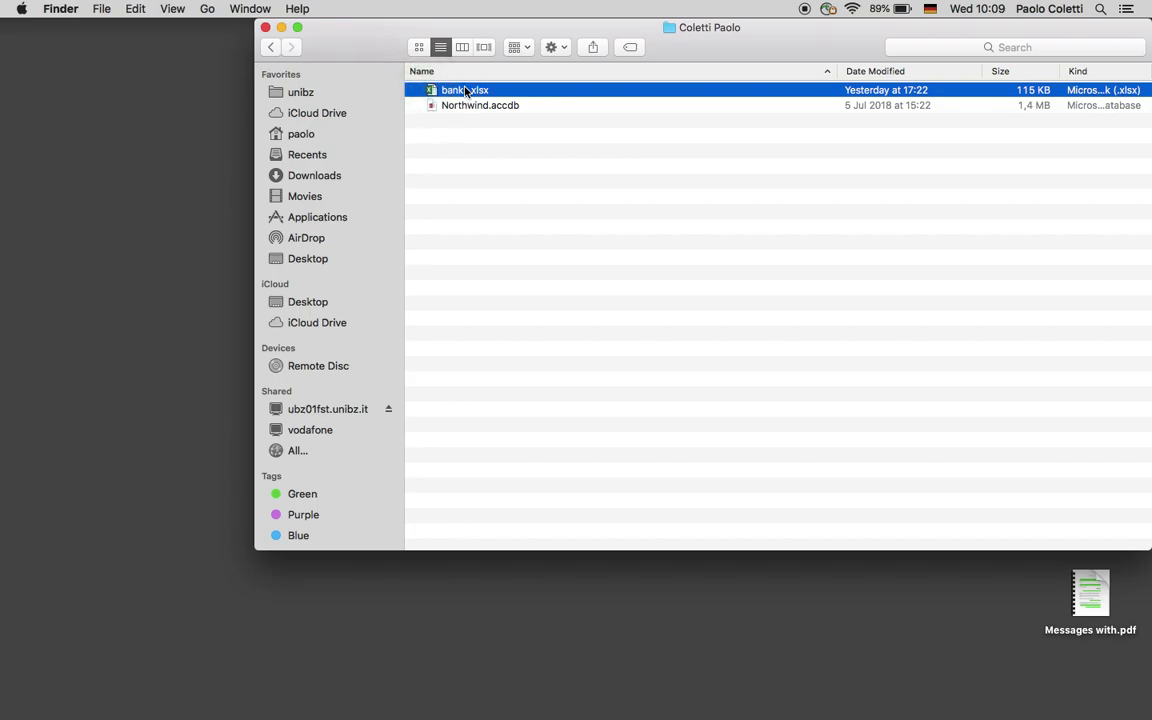
double_click(465, 92)
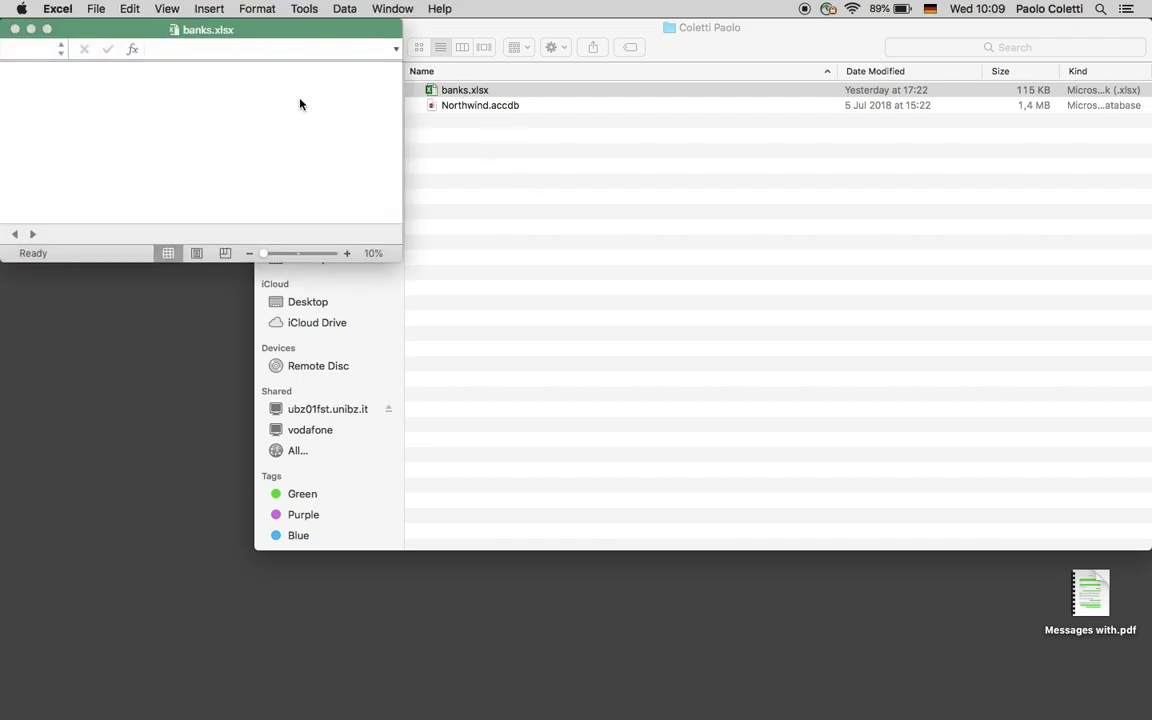
Show the banks workbook full screen and set the List sheet's zoom to 160%
click(47, 31)
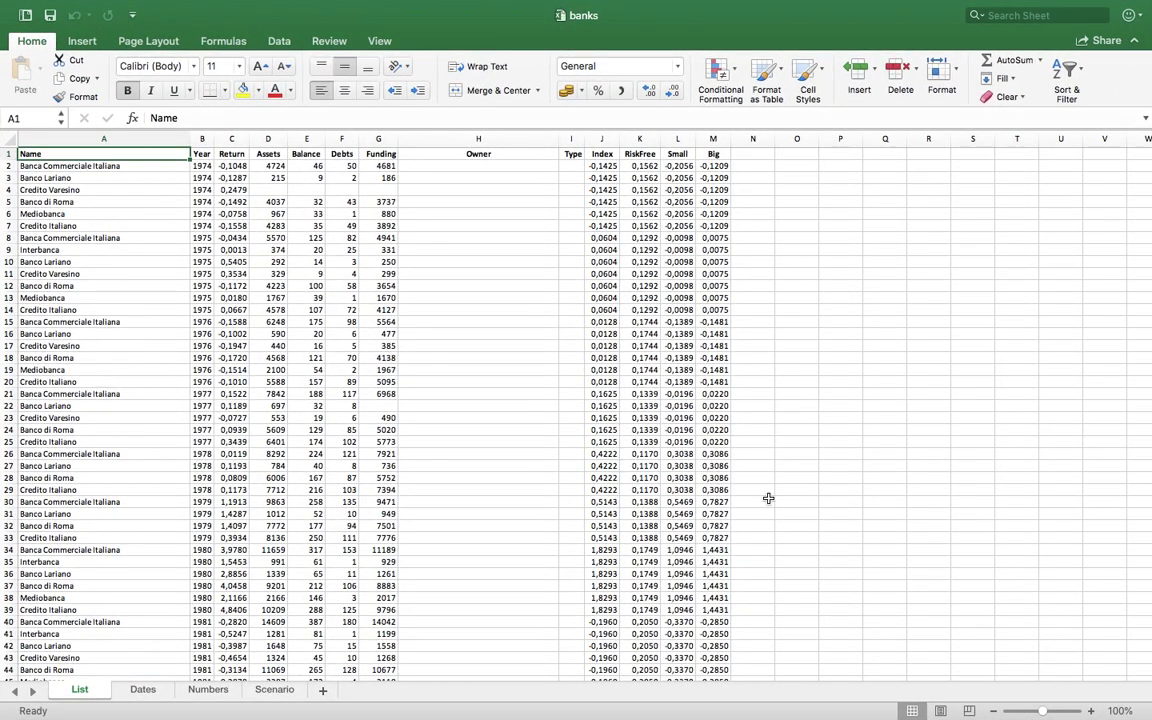
click(1091, 711)
click(1091, 711)
click(1091, 711)
click(1091, 711)
click(1091, 711)
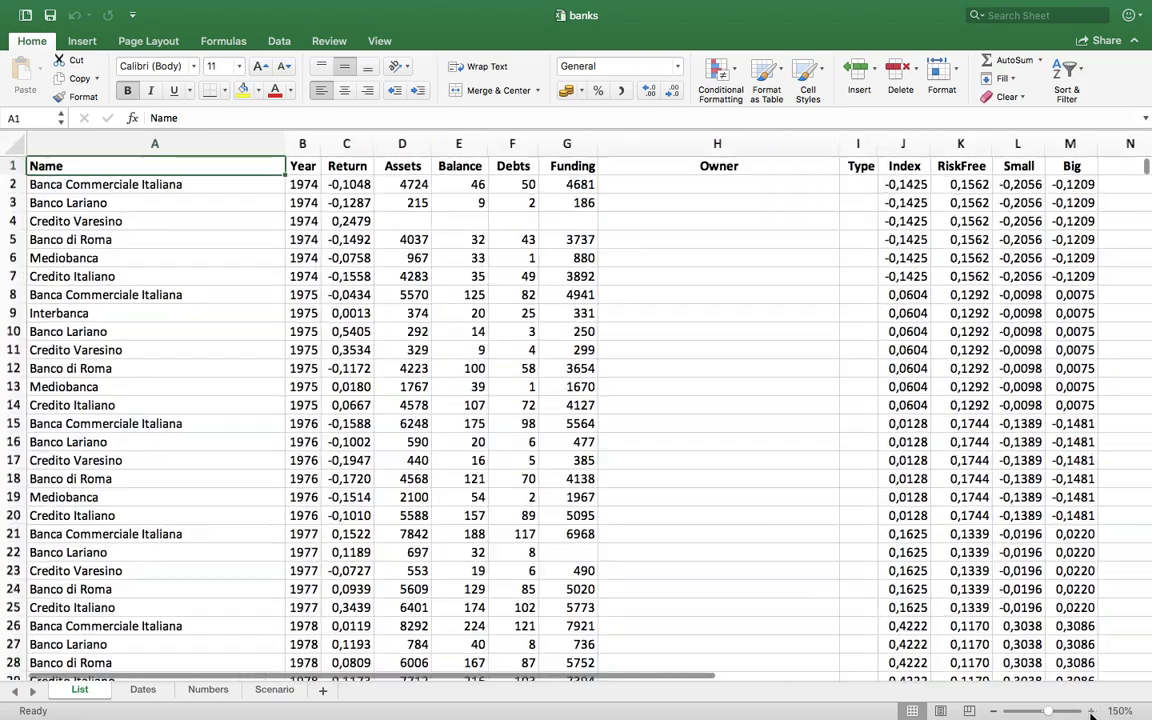
click(1091, 711)
Enter a formula in cell N2 of the List sheet that references the return in C2
drag(688, 675, 1000, 707)
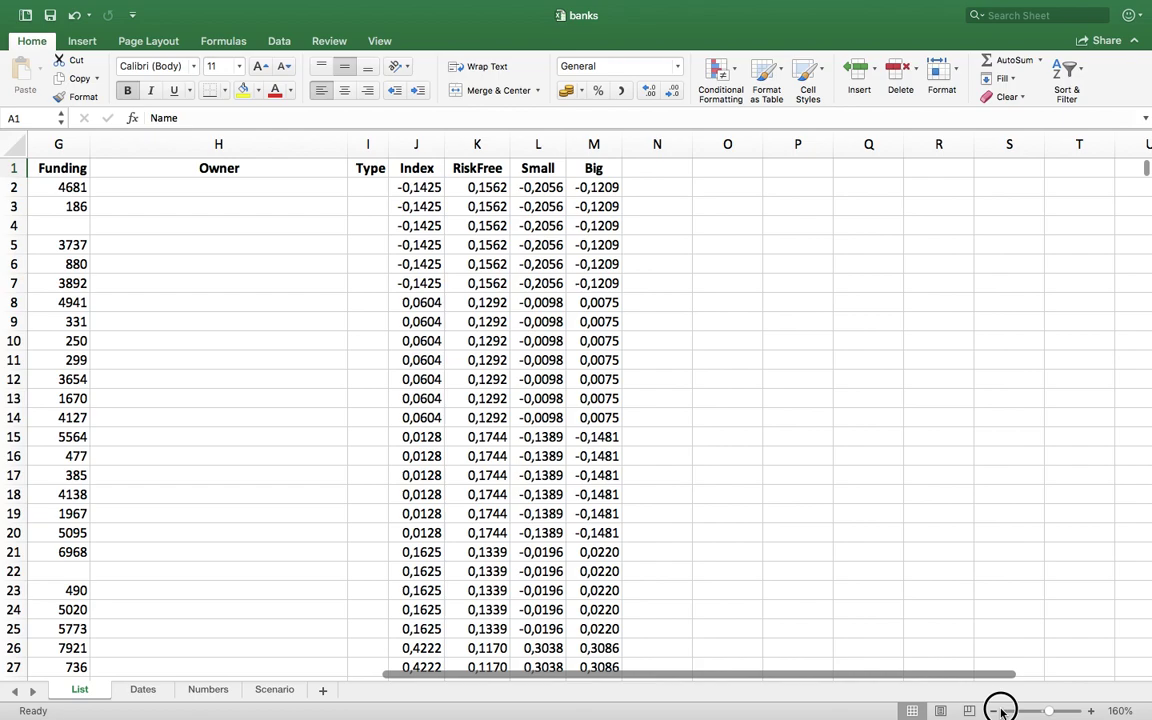
click(655, 190)
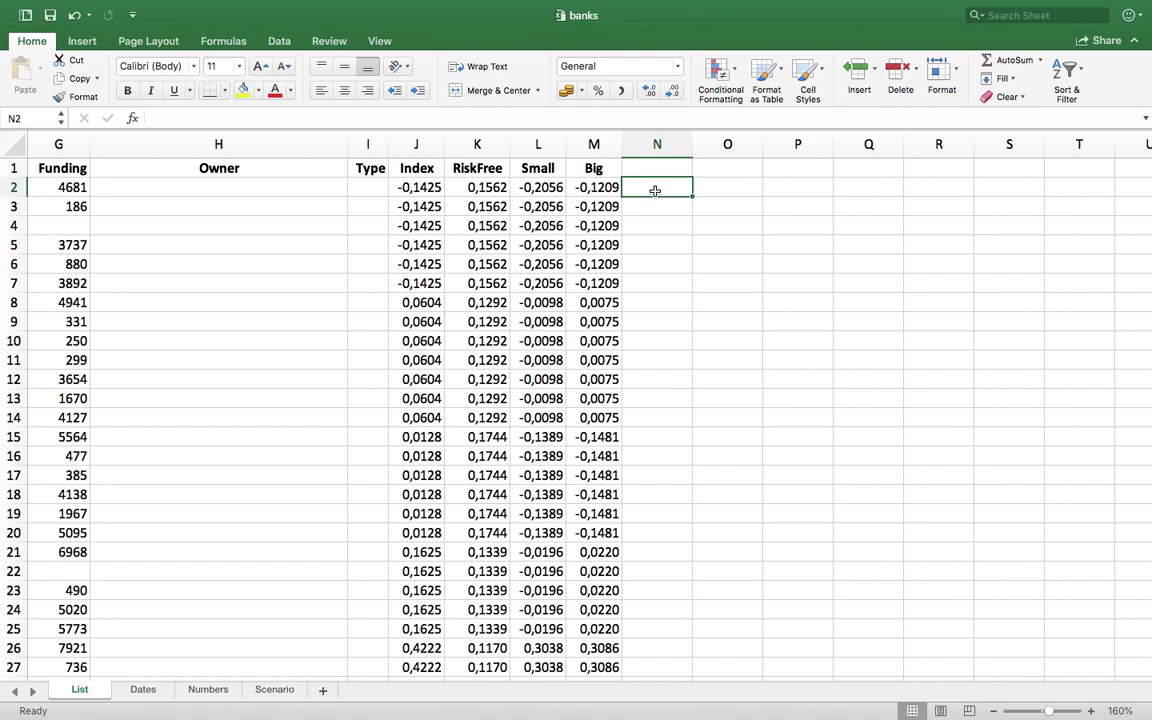
text(=)
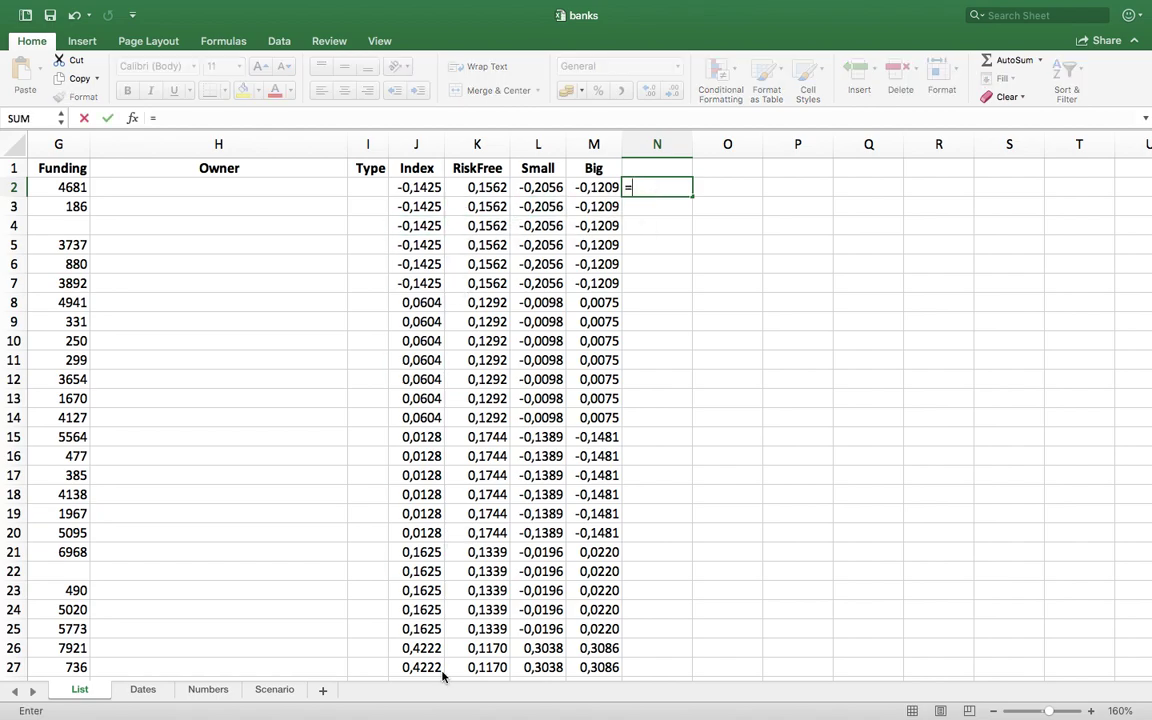
drag(491, 677, 313, 663)
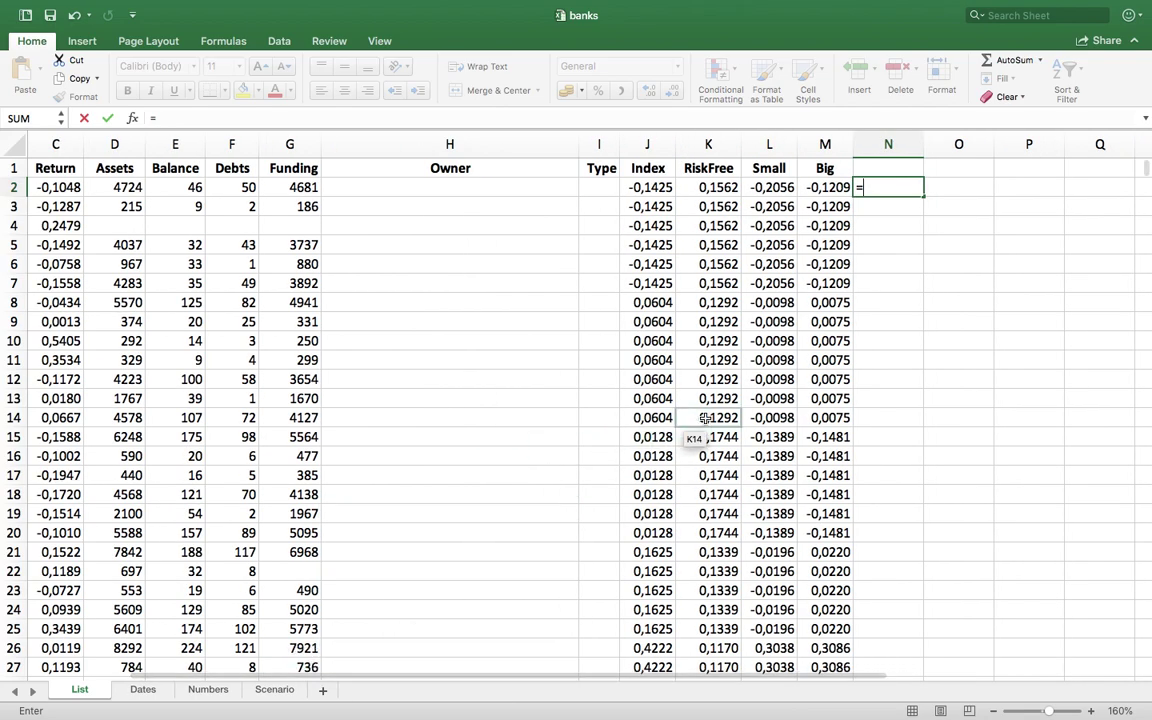
key(Left)
key(Left)
key(Left)
key(Left)
key(Left)
key(Left)
key(Left)
key(Left)
key(Left)
key(Left)
key(Left)
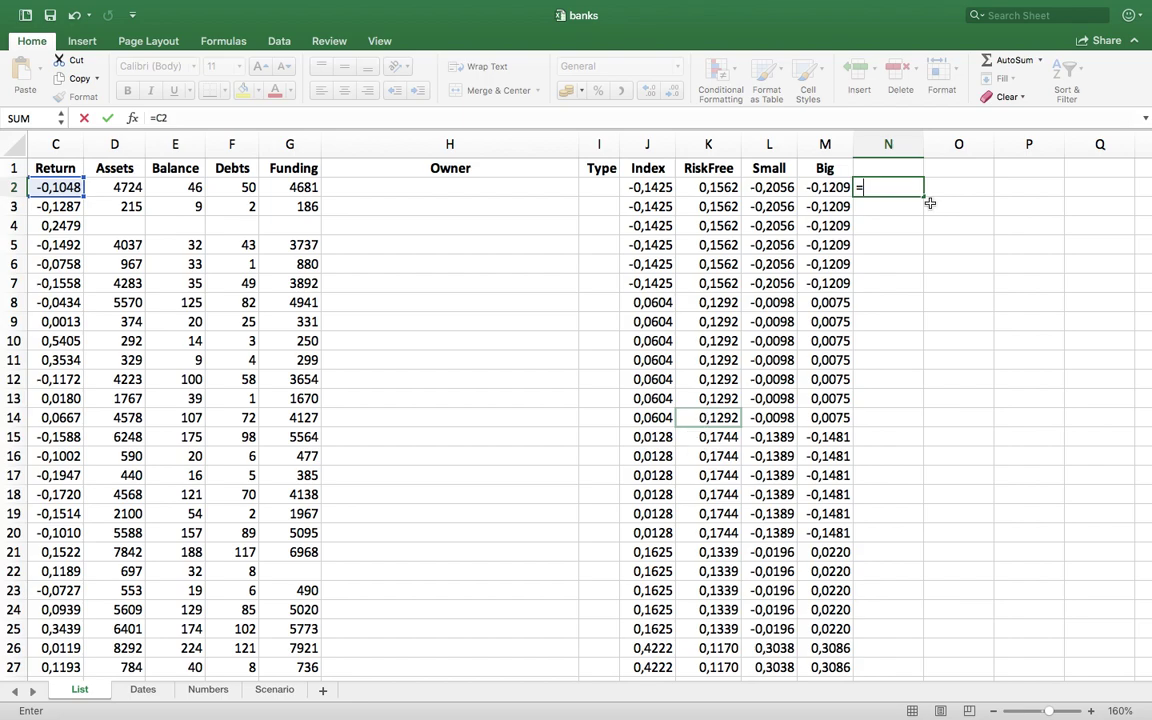
click(880, 187)
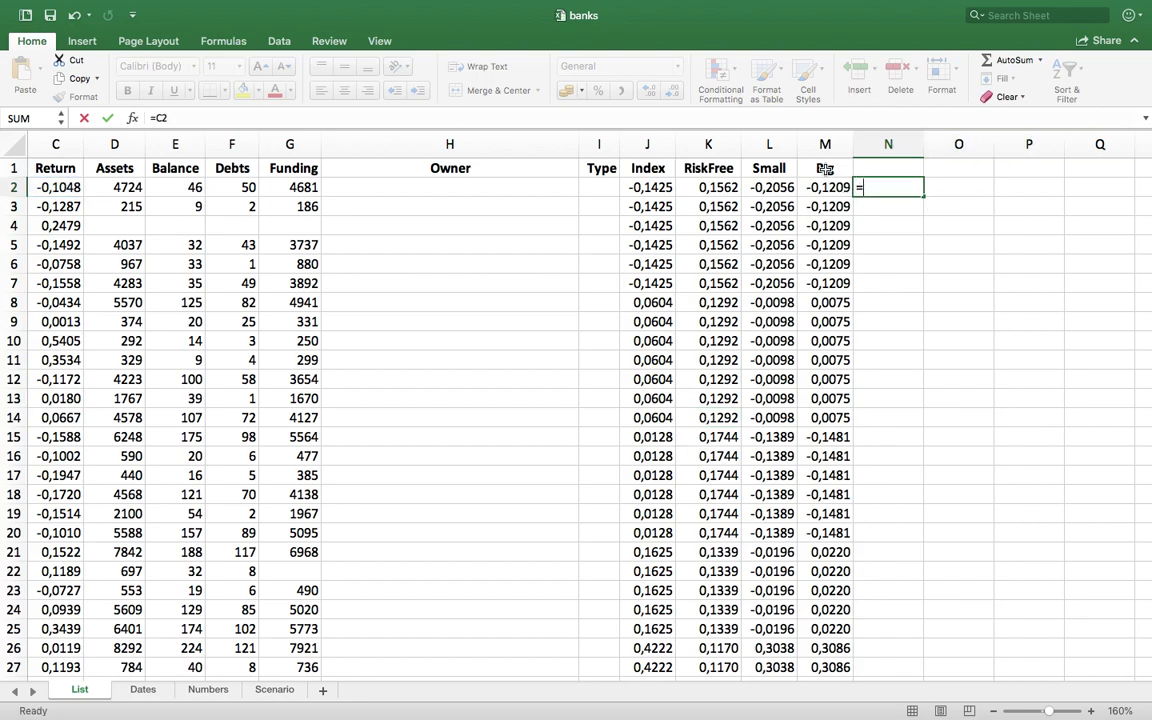
Replace the content of N2 with a formula that starts by dividing C2 by a SUMIF function, =C2/SUMIF(
double_click(863, 187)
key(BackSpace)
key(BackSpace)
key(BackSpace)
text(=C2)
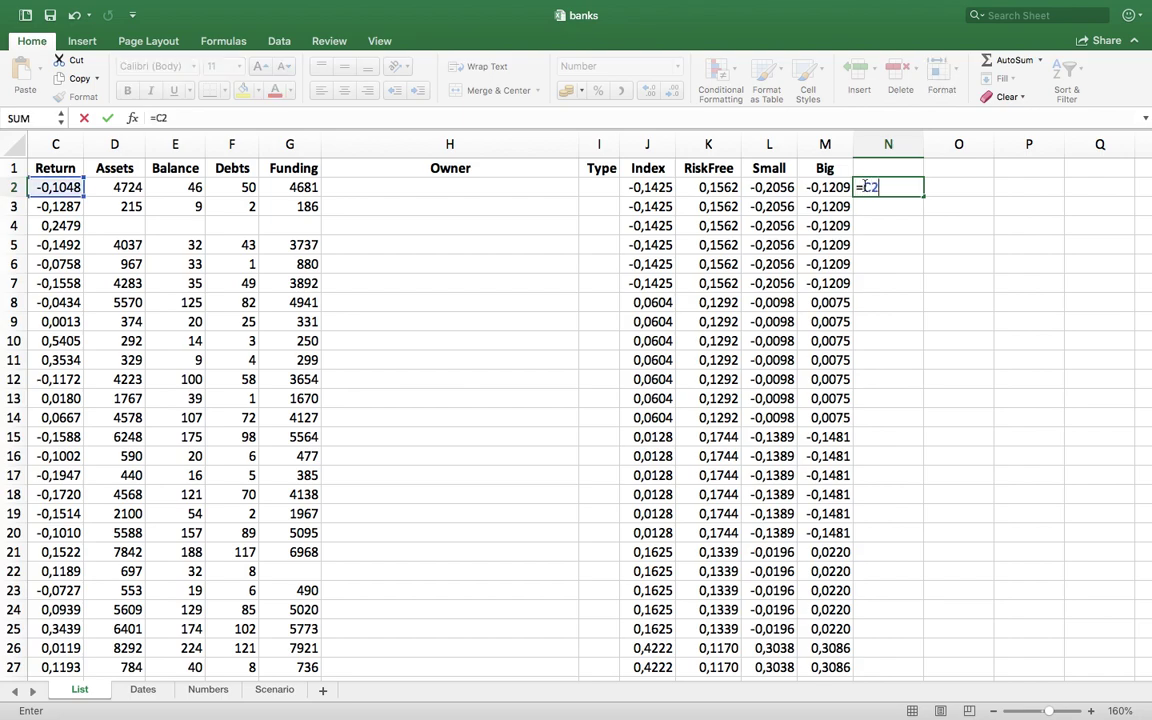
text(/SUMIF)
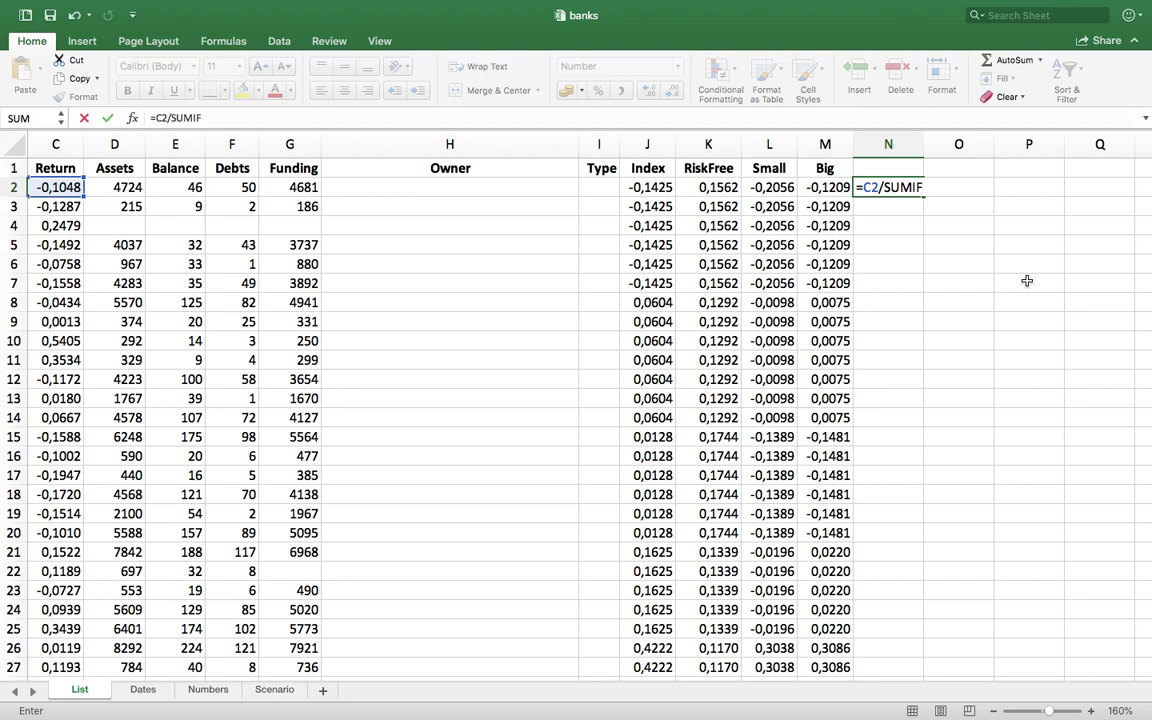
text(()
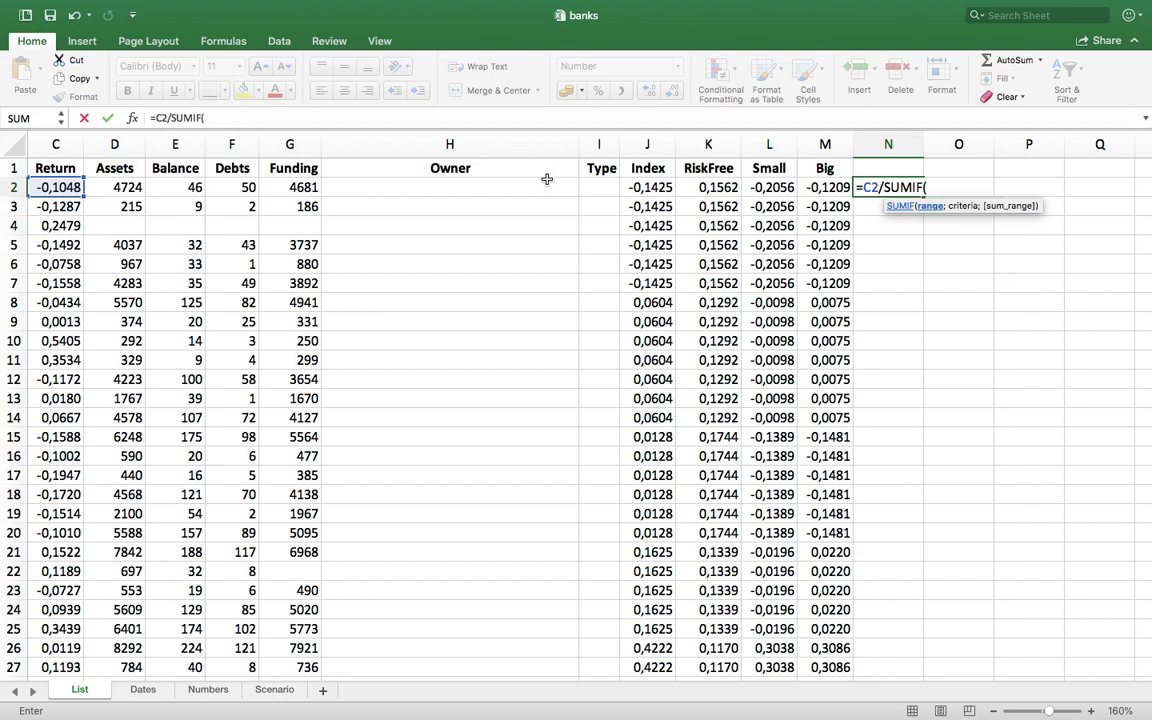
Give the SUMIF in N2 the Year column B:B as its range and cell B2 as its criterion
click(60, 147)
key(BackSpace)
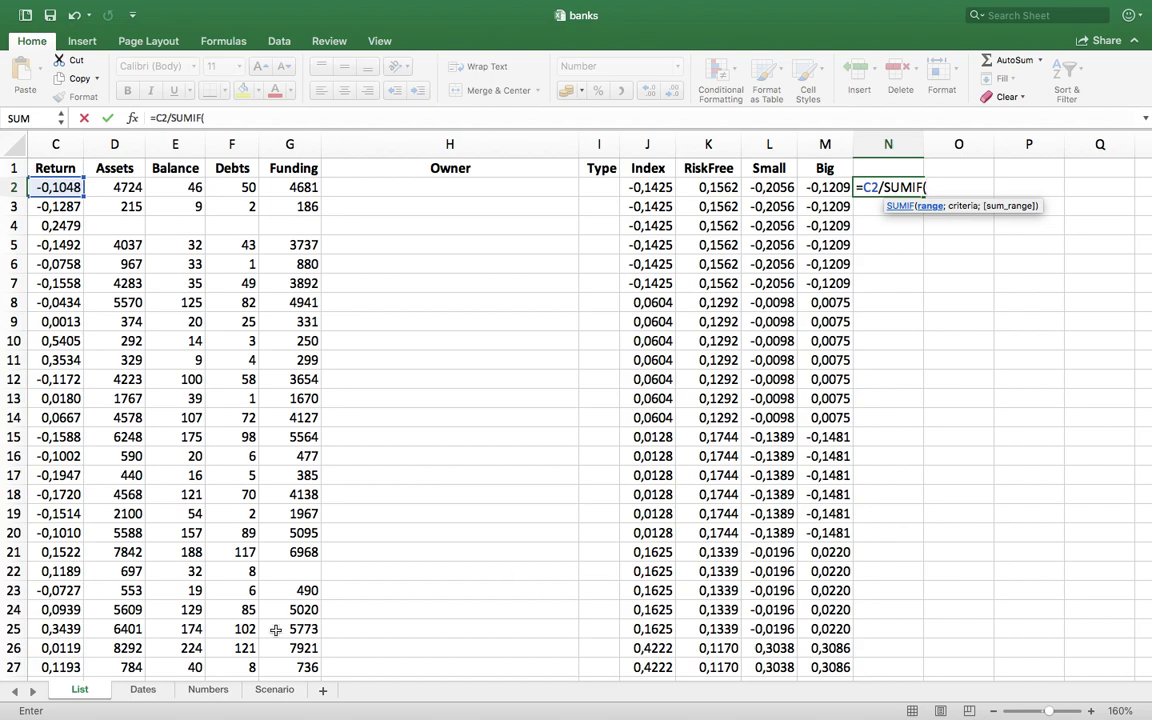
drag(375, 676, 342, 676)
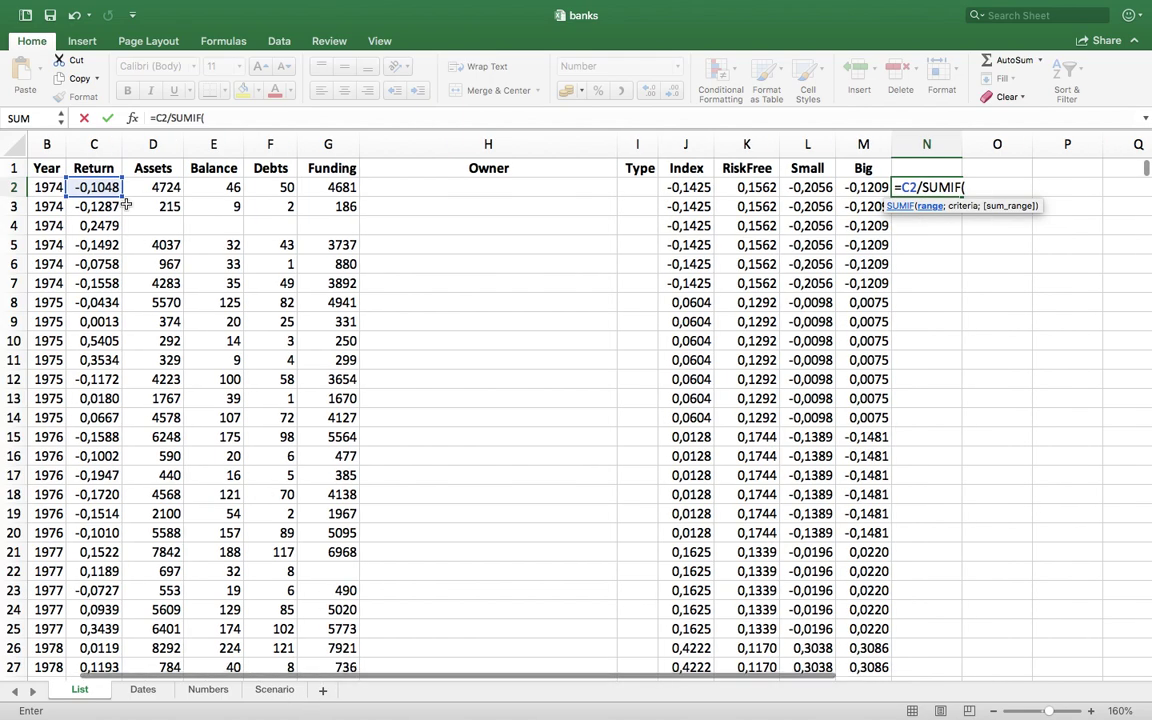
click(50, 145)
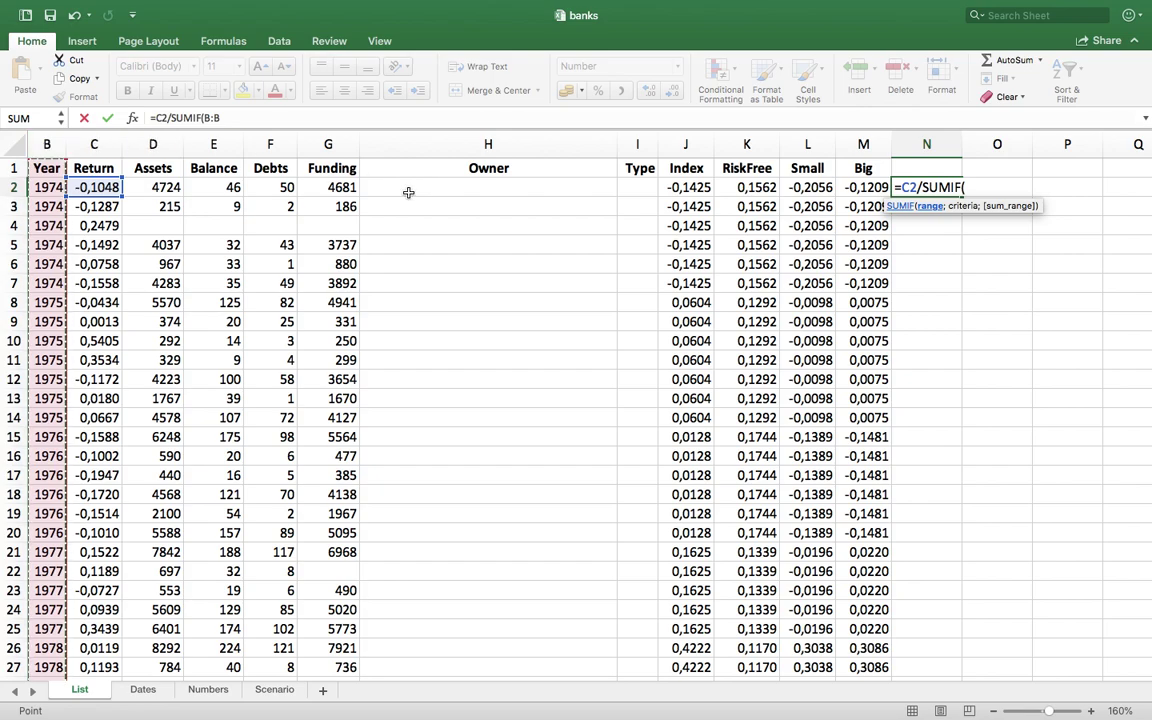
click(274, 118)
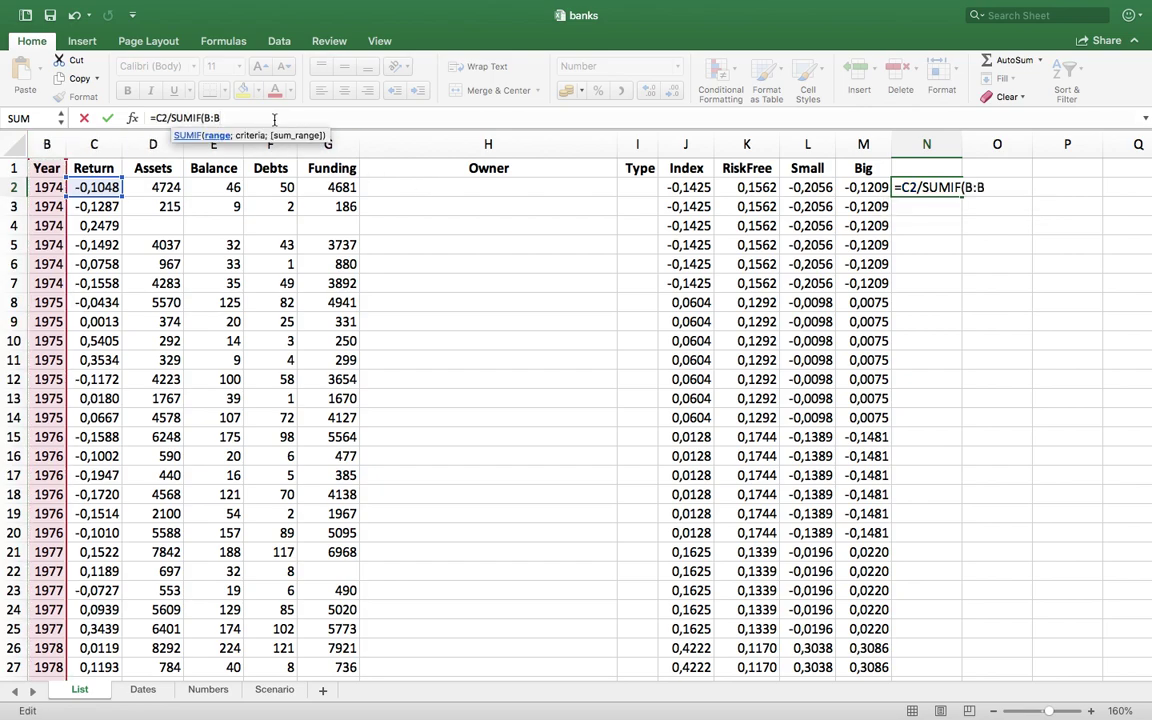
text(;)
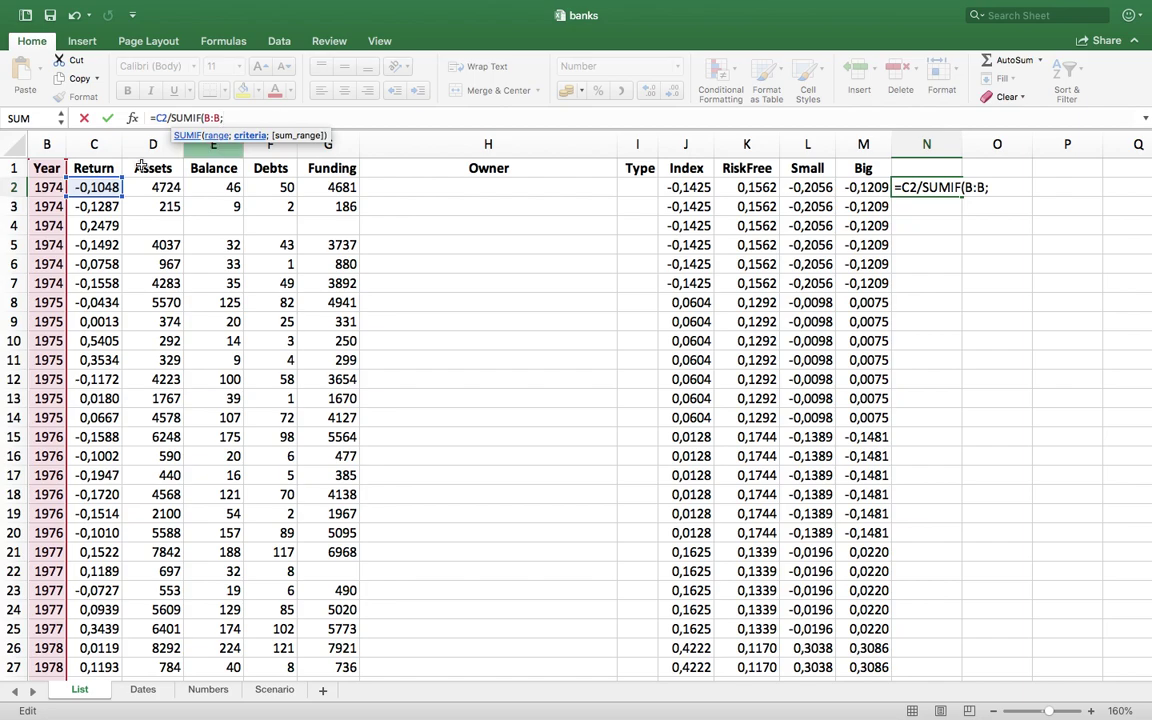
click(46, 187)
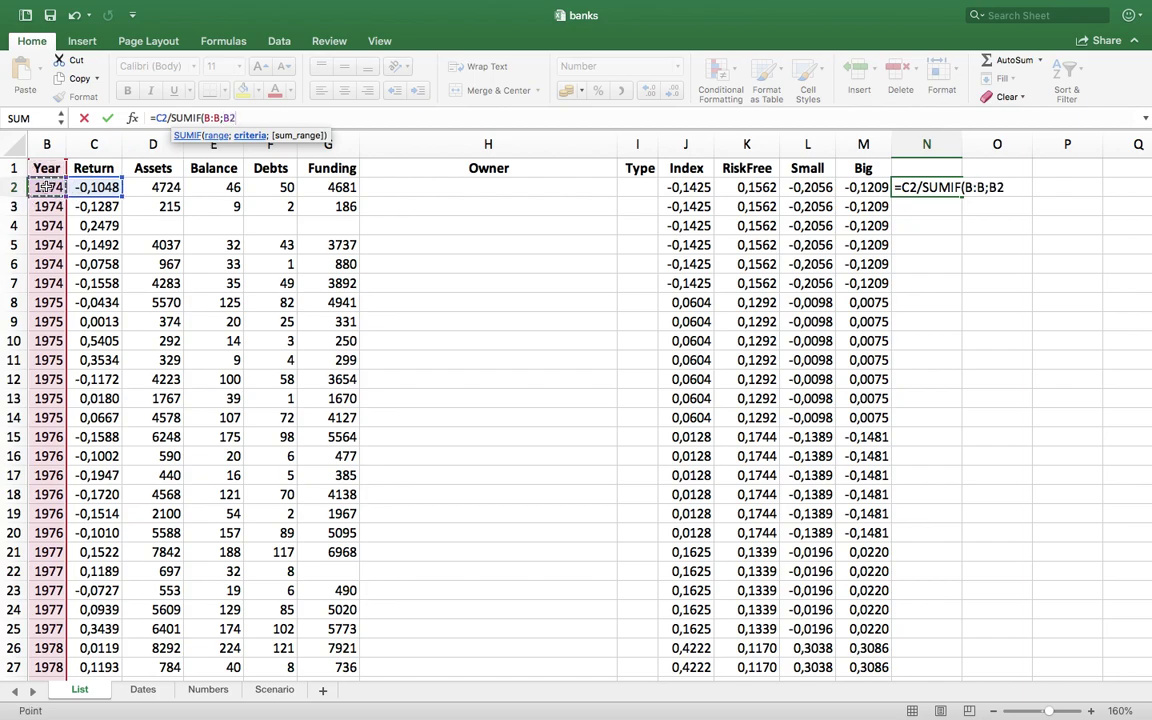
Add the Return column C:C as the sum range and complete the N2 formula as =C2/SUMIF(B:B;B2;C:C)
text(;)
click(96, 146)
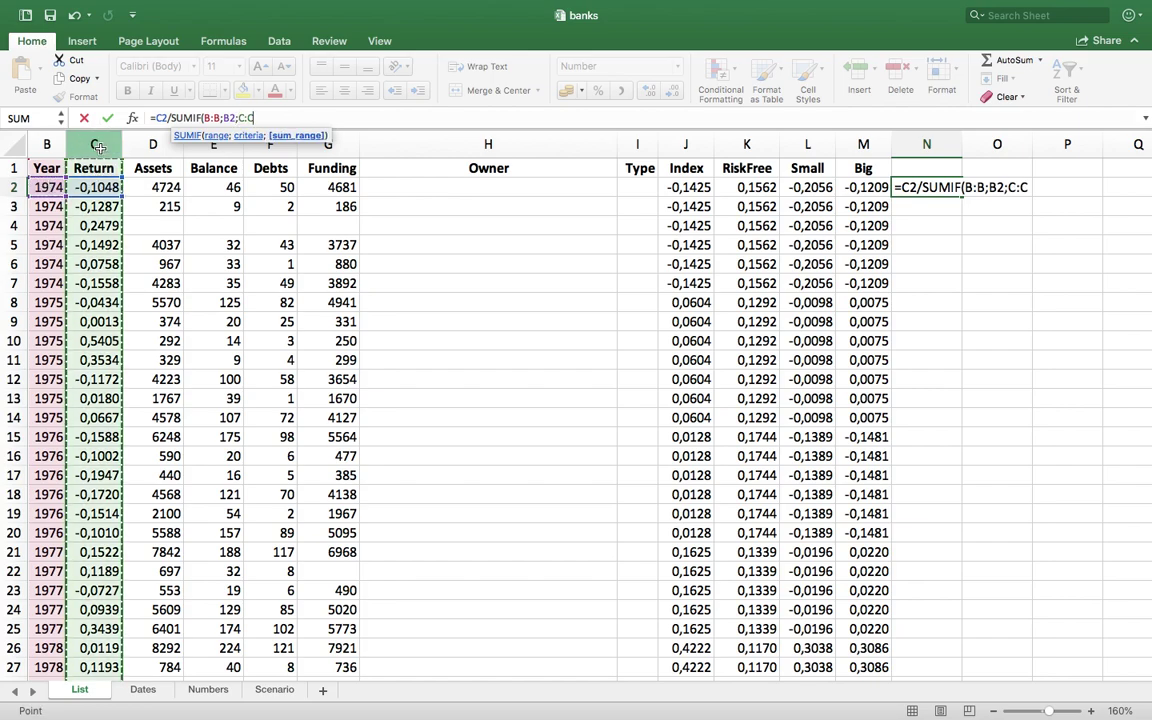
text())
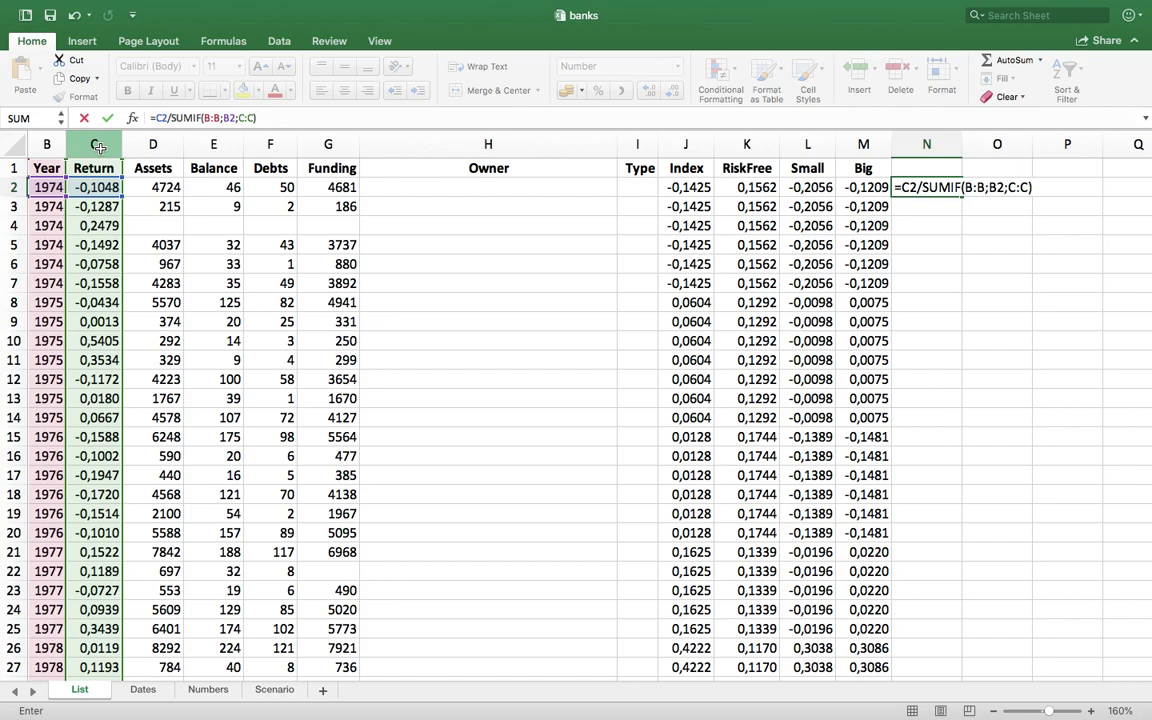
key(Return)
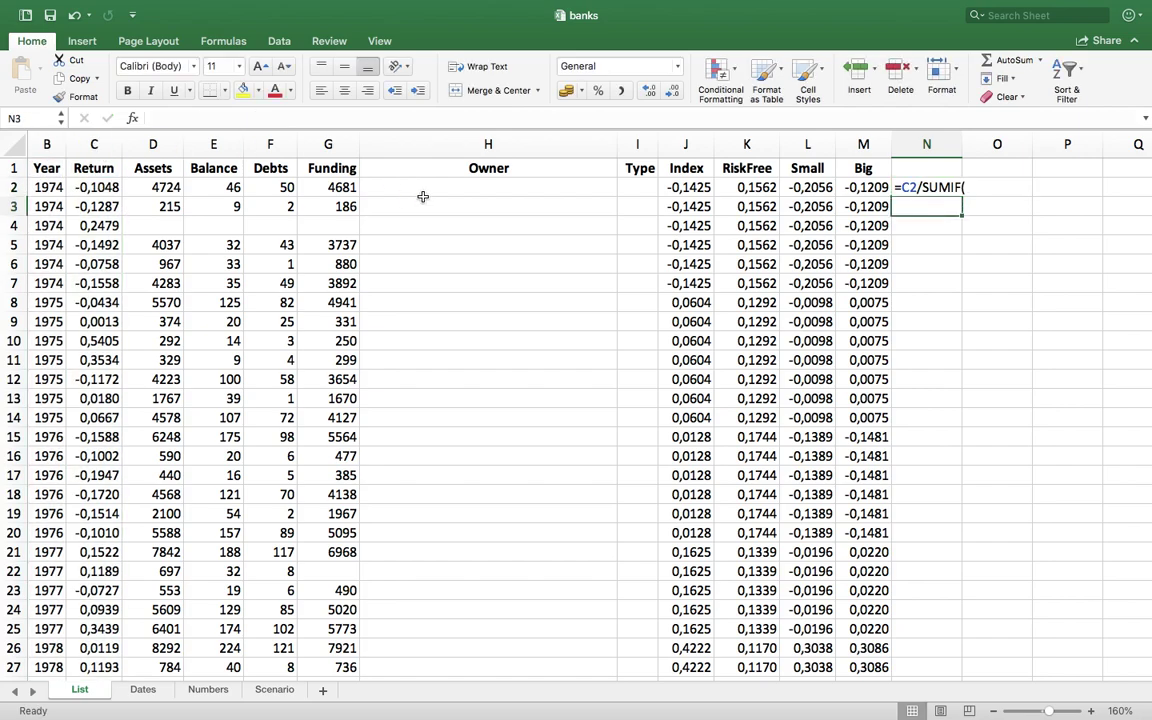
Fill the N2 formula down column N for all data rows and reselect N2
click(955, 190)
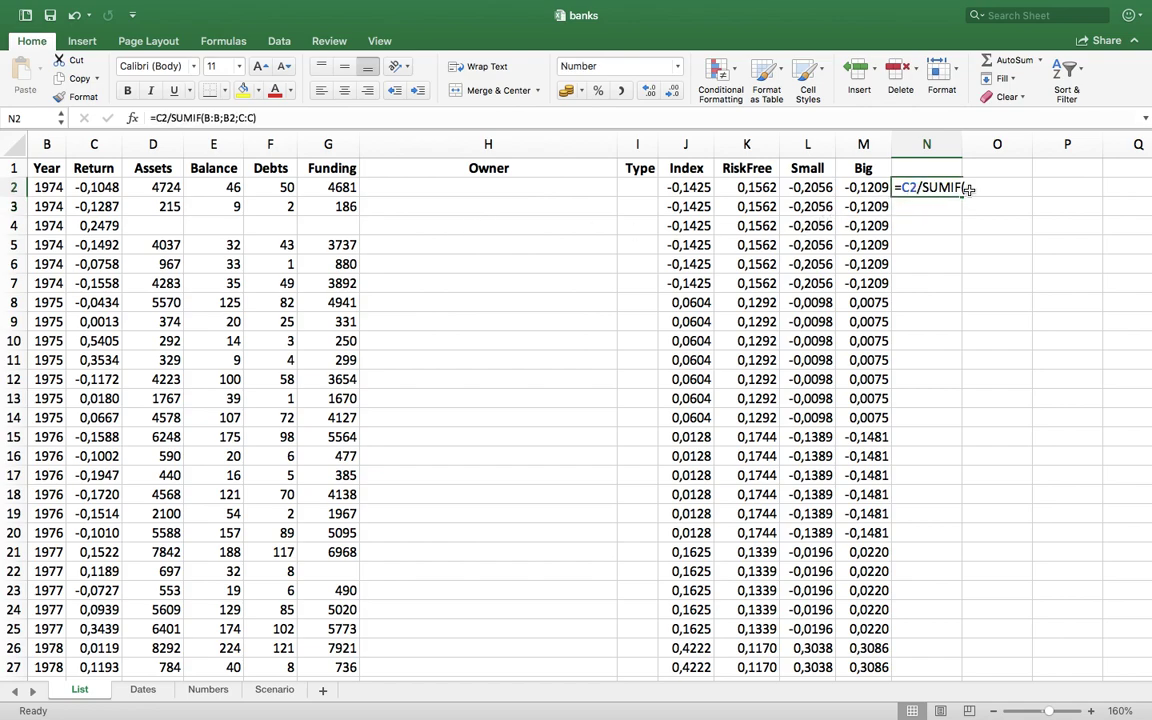
double_click(962, 197)
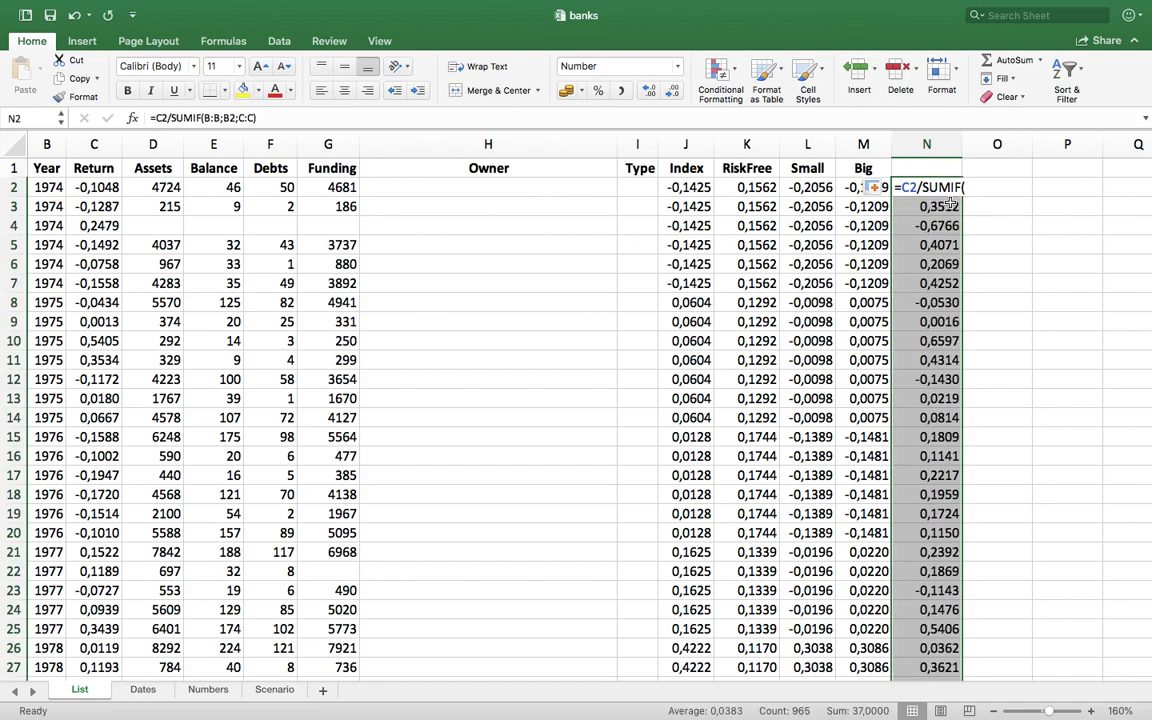
click(930, 186)
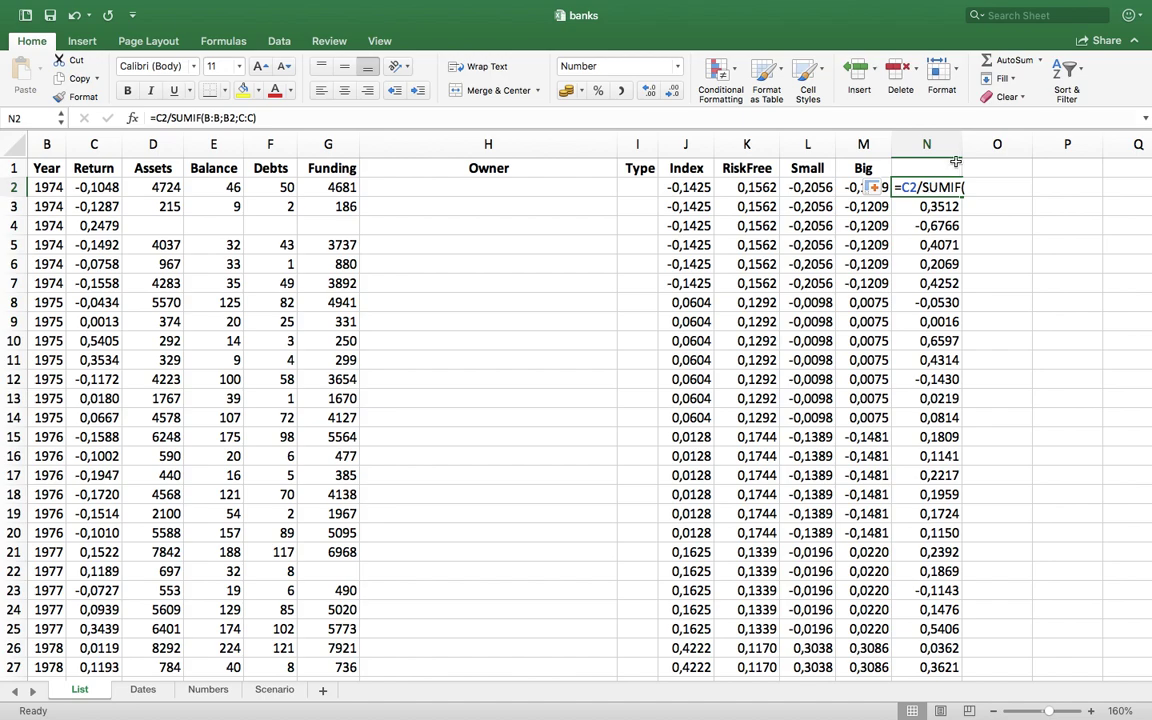
Re-enter the unchanged N2 formula and narrow column N slightly
drag(746, 676, 879, 663)
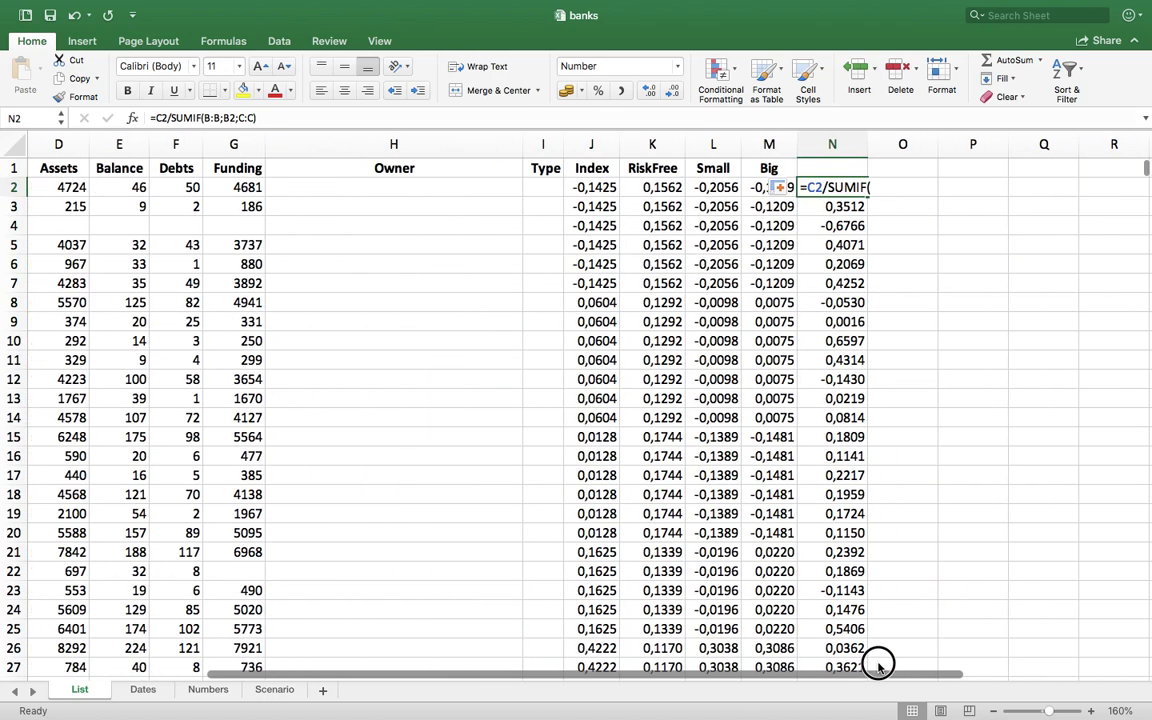
click(536, 117)
key(Return)
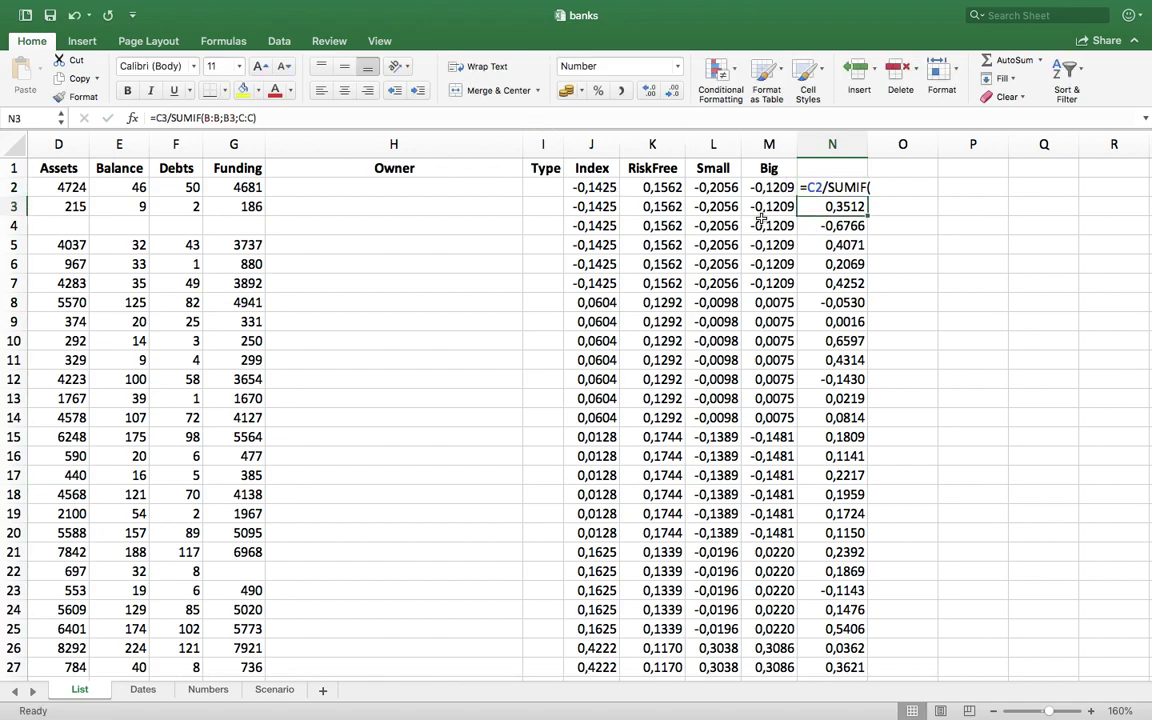
drag(868, 145, 851, 145)
click(845, 229)
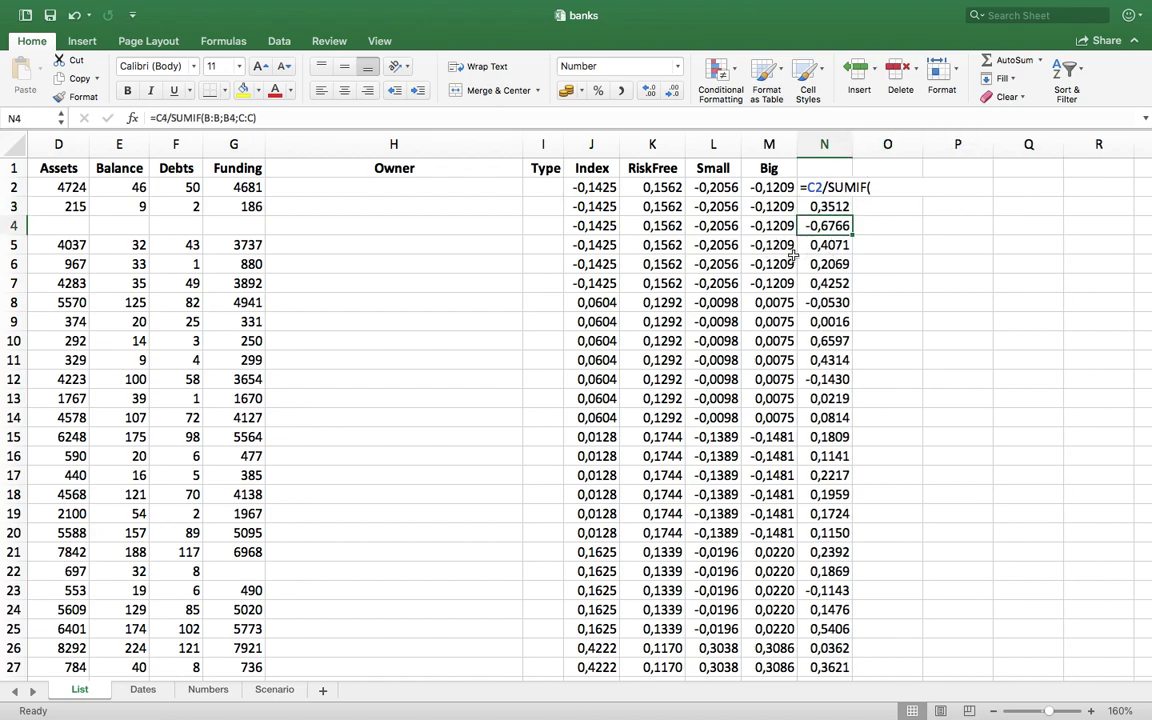
Save the workbook and widen column N
click(50, 18)
drag(853, 150, 887, 150)
Start a nested IF formula in O2 with the tests =IF(C2>J2;IF(G2>D2;
click(928, 188)
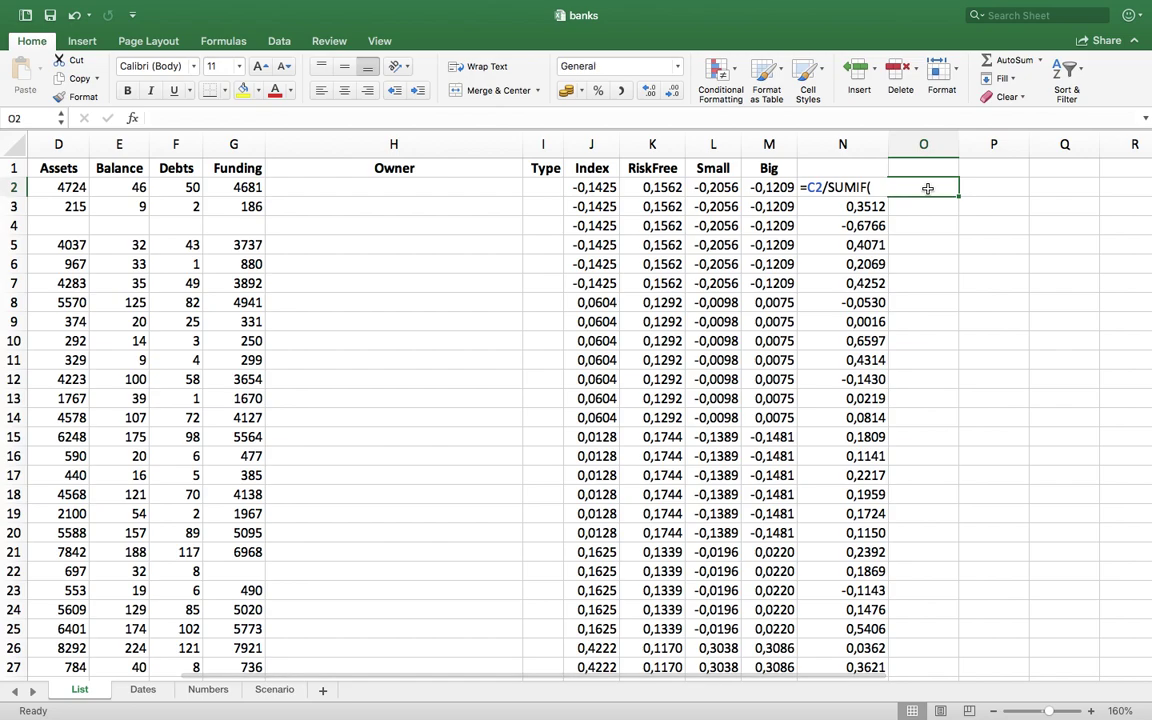
text(=IF()
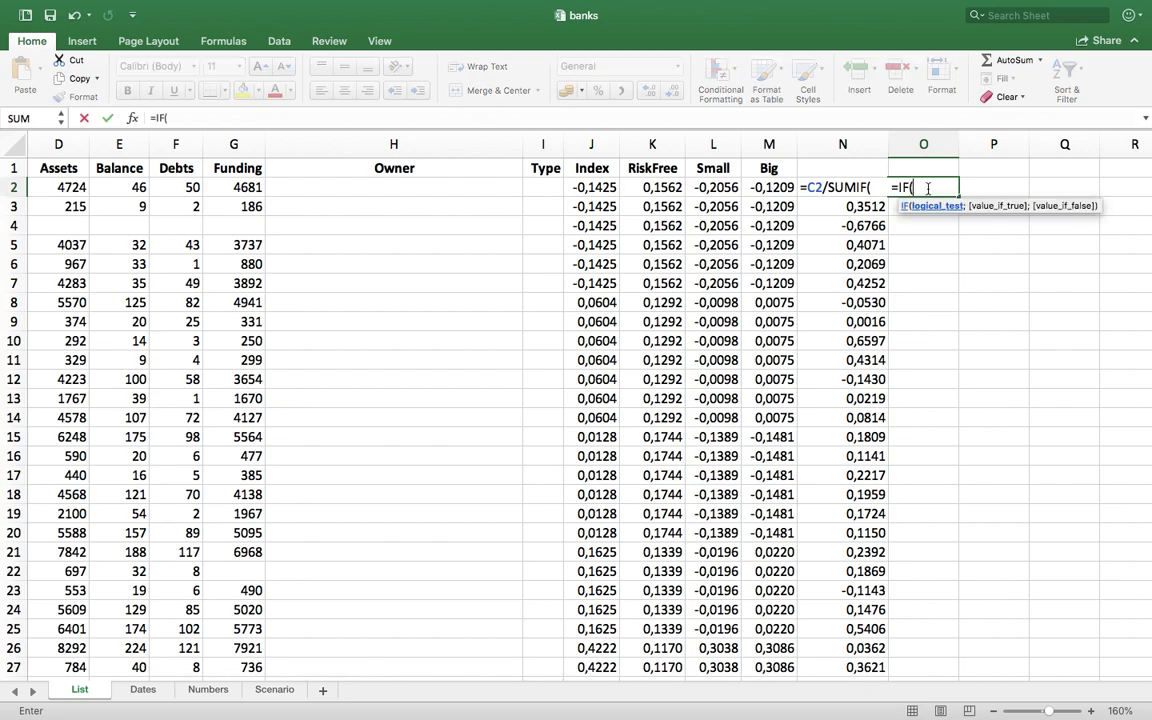
text(C2>J2;)
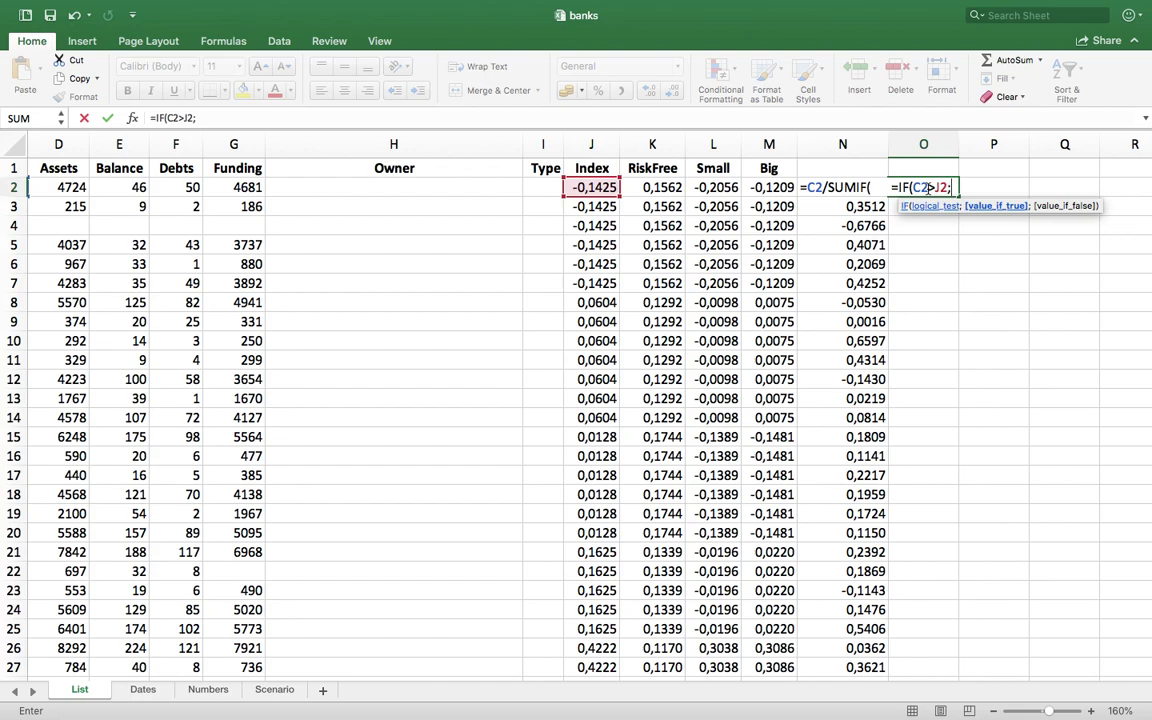
text(IF()
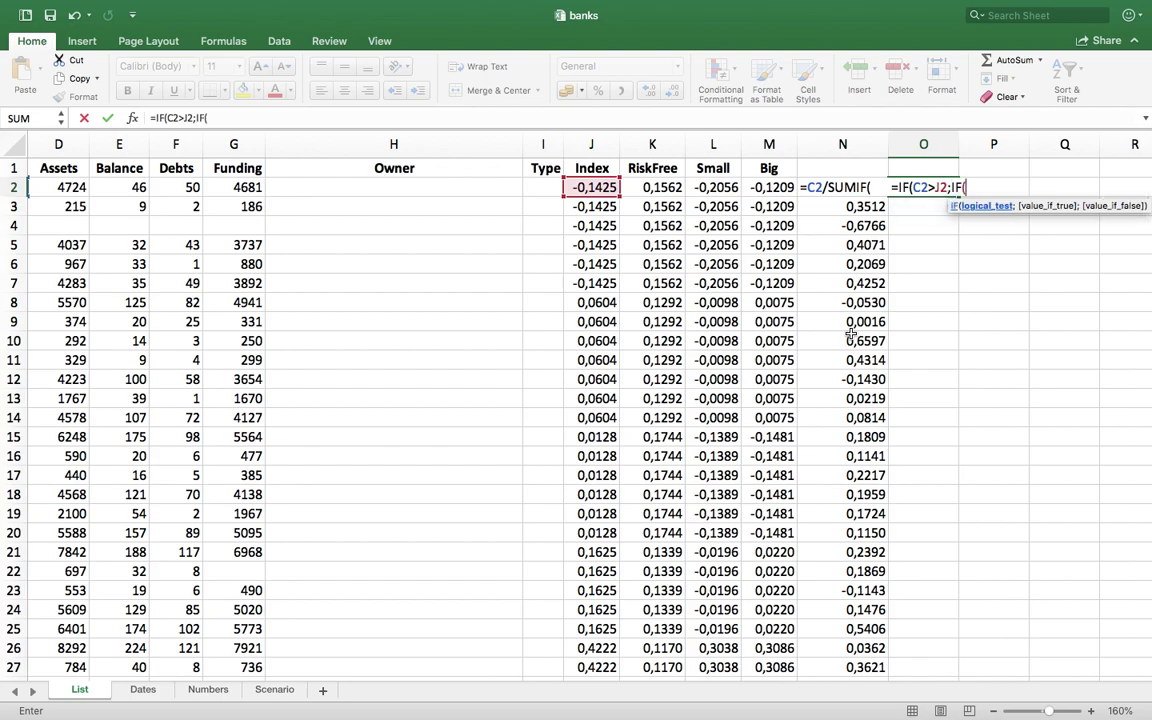
text(G2>)
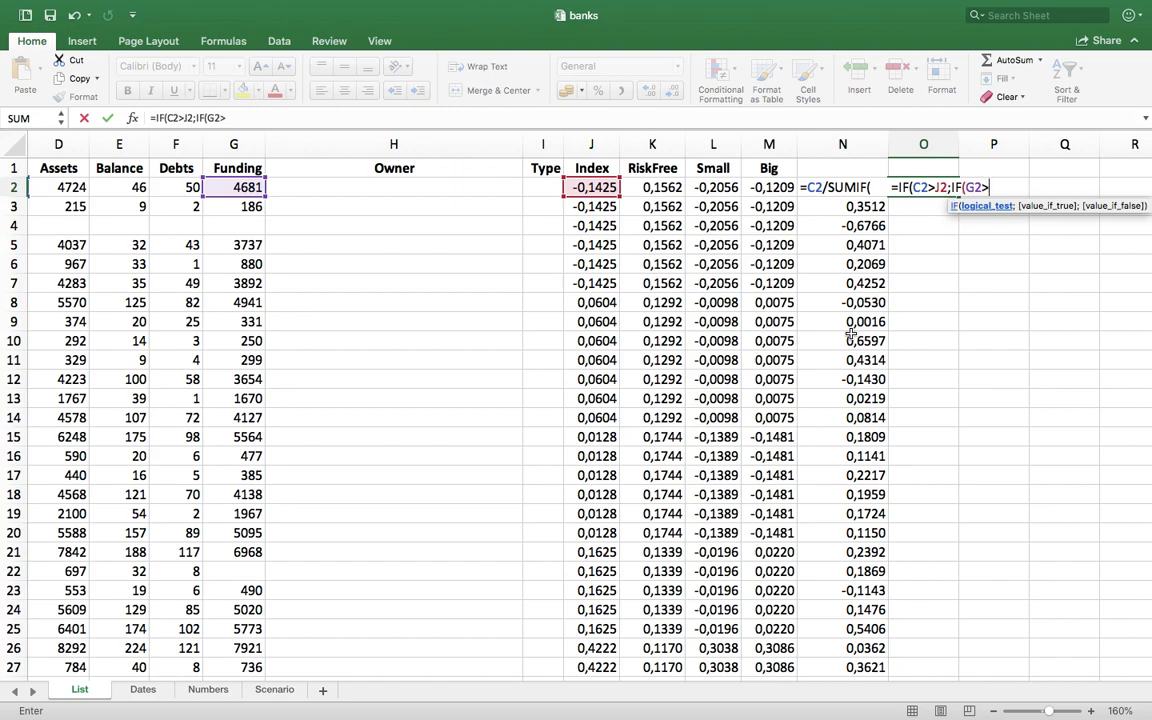
text(D2;)
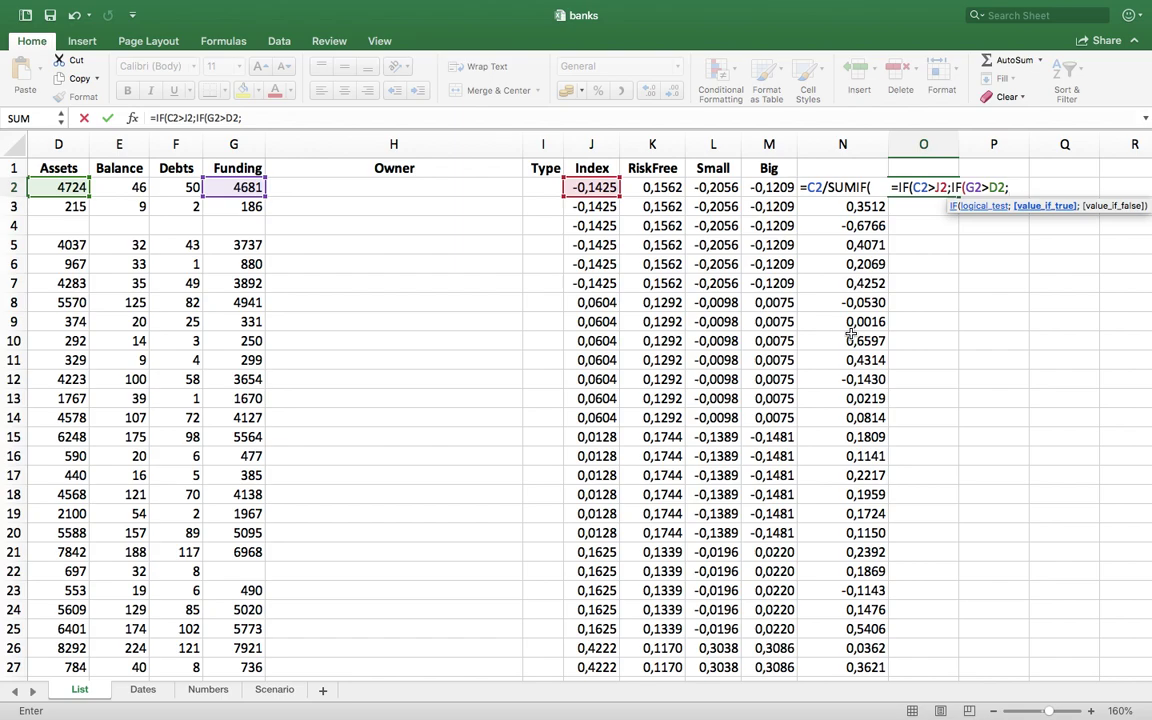
Complete the O2 formula with "profitable and trusted" and "profitable" as the inner IF results and "-" as the outer false result
text("prof)
text(itable and trusted";)
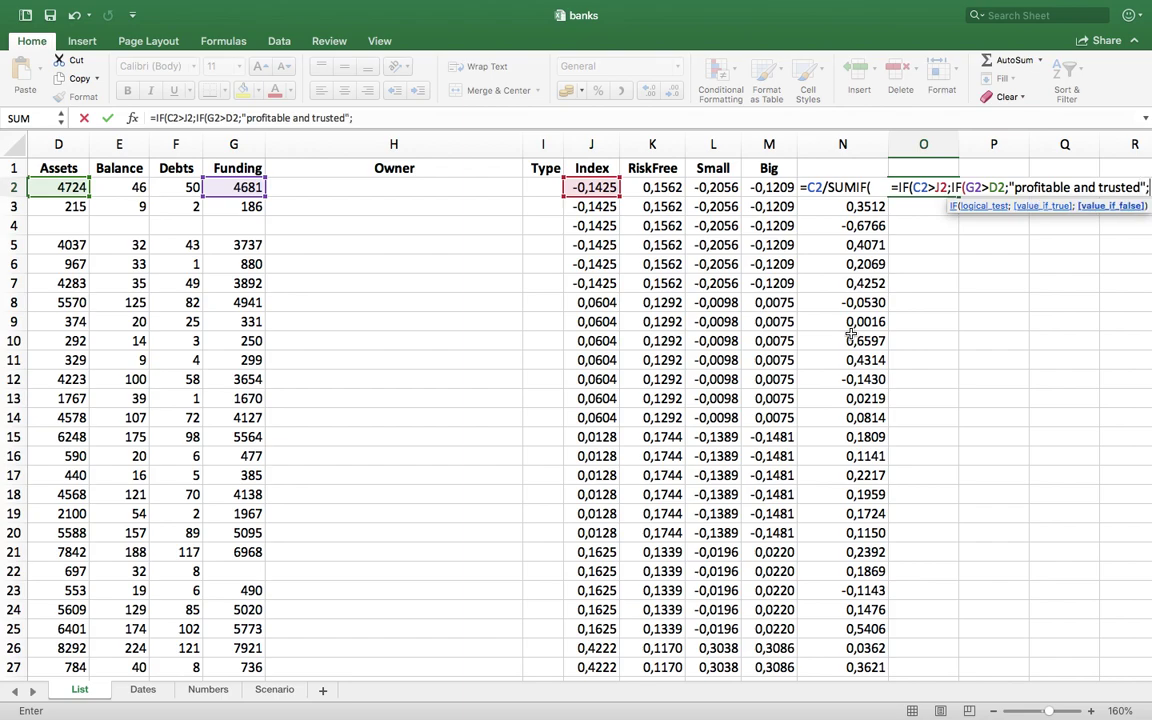
text(")
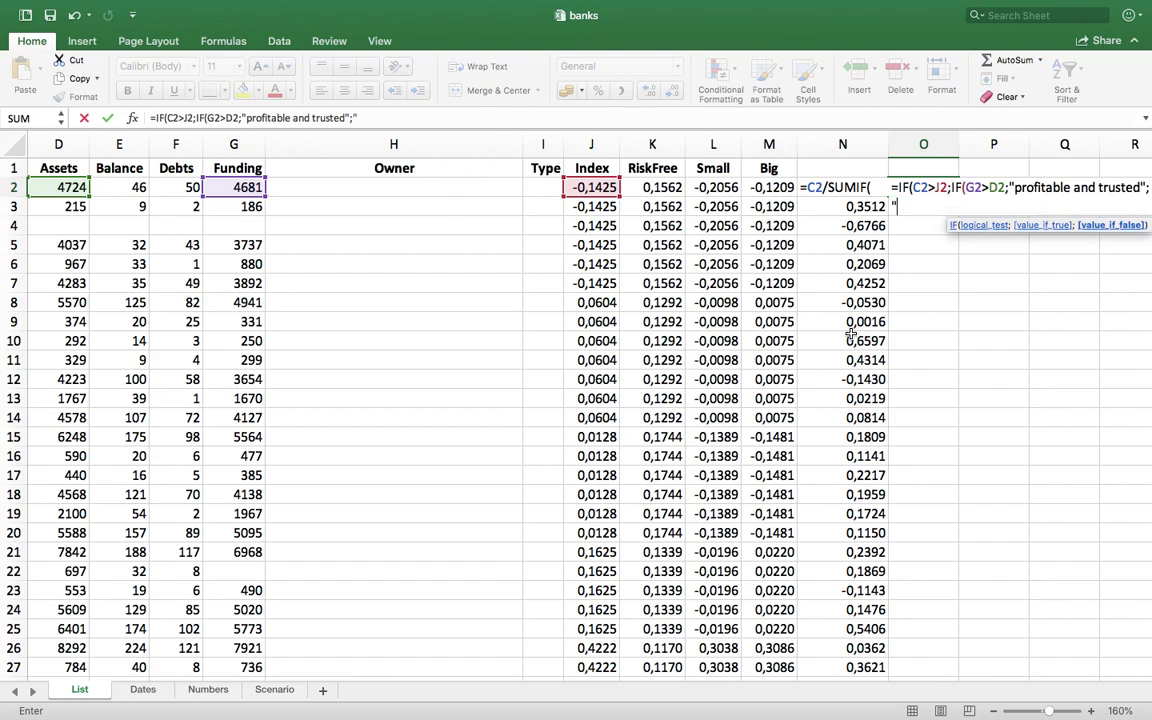
text(profitable")
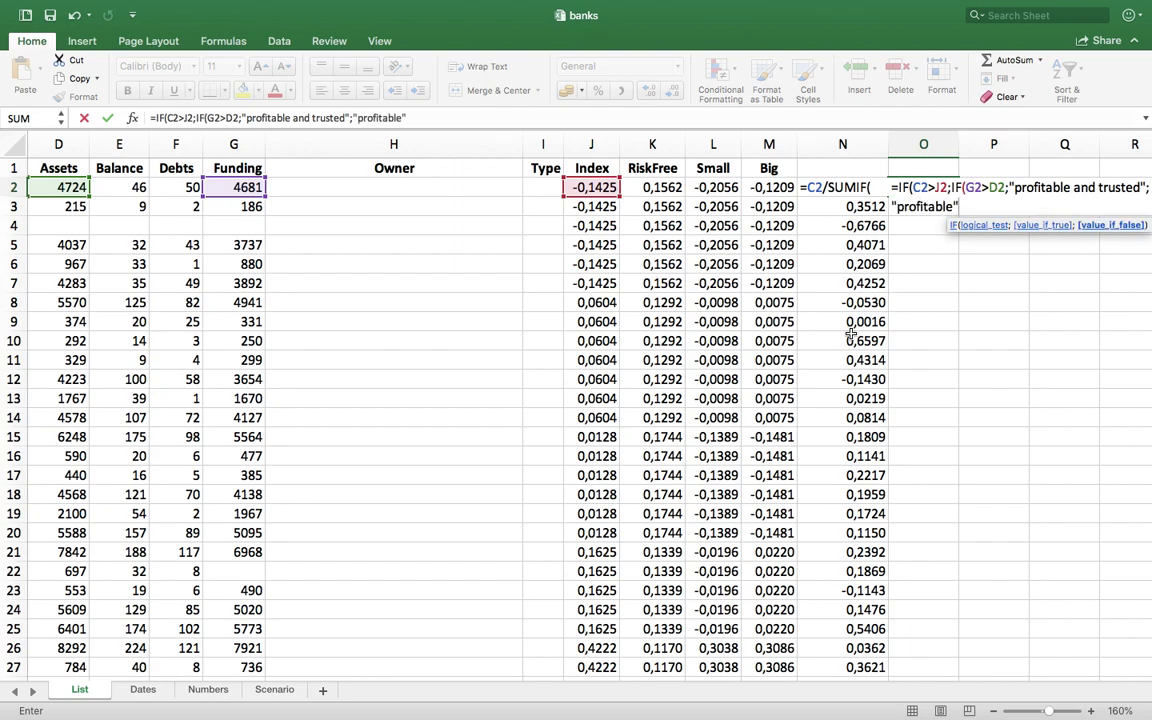
text();)
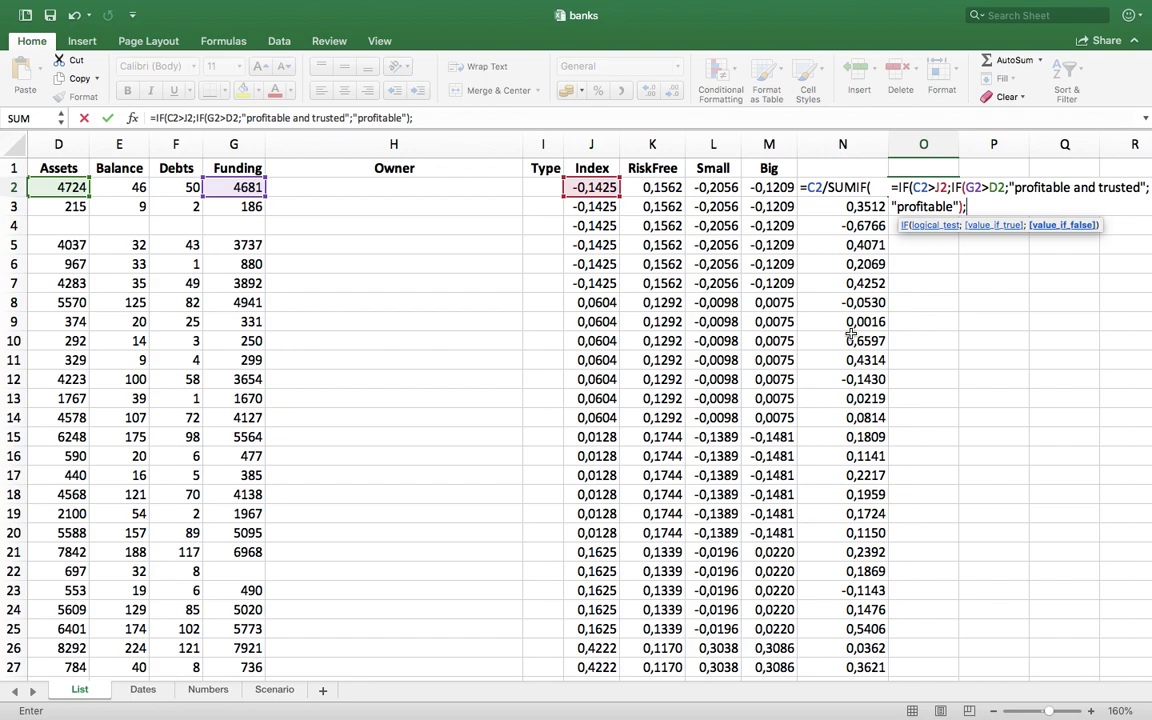
text("-"))
key(Return)
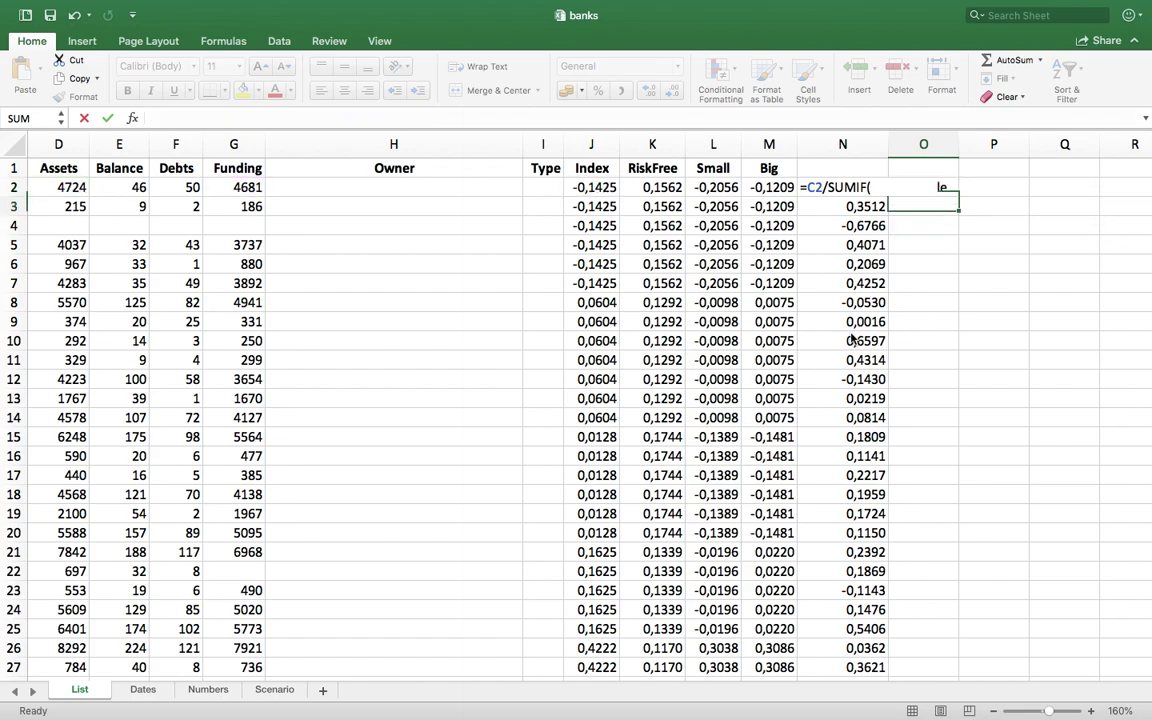
Fill the O2 formula down column O for all data rows and widen column O slightly
click(940, 188)
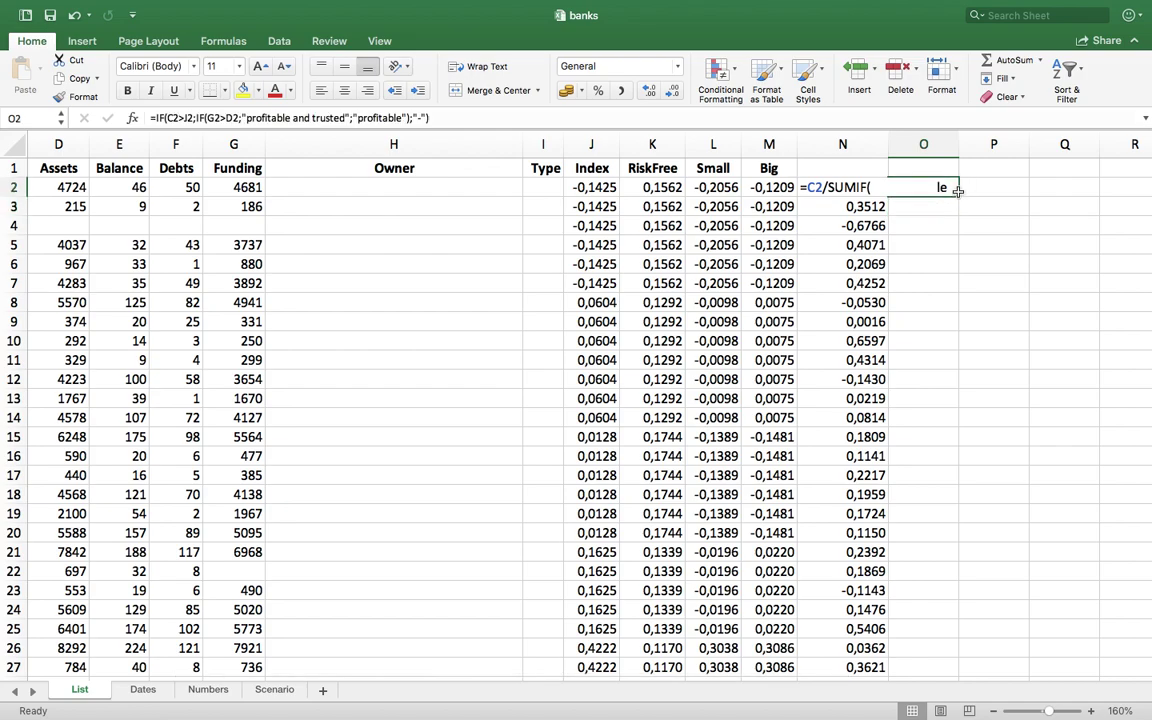
double_click(958, 196)
drag(958, 144, 976, 146)
Widen column N to roughly twice its width and select O2
click(840, 188)
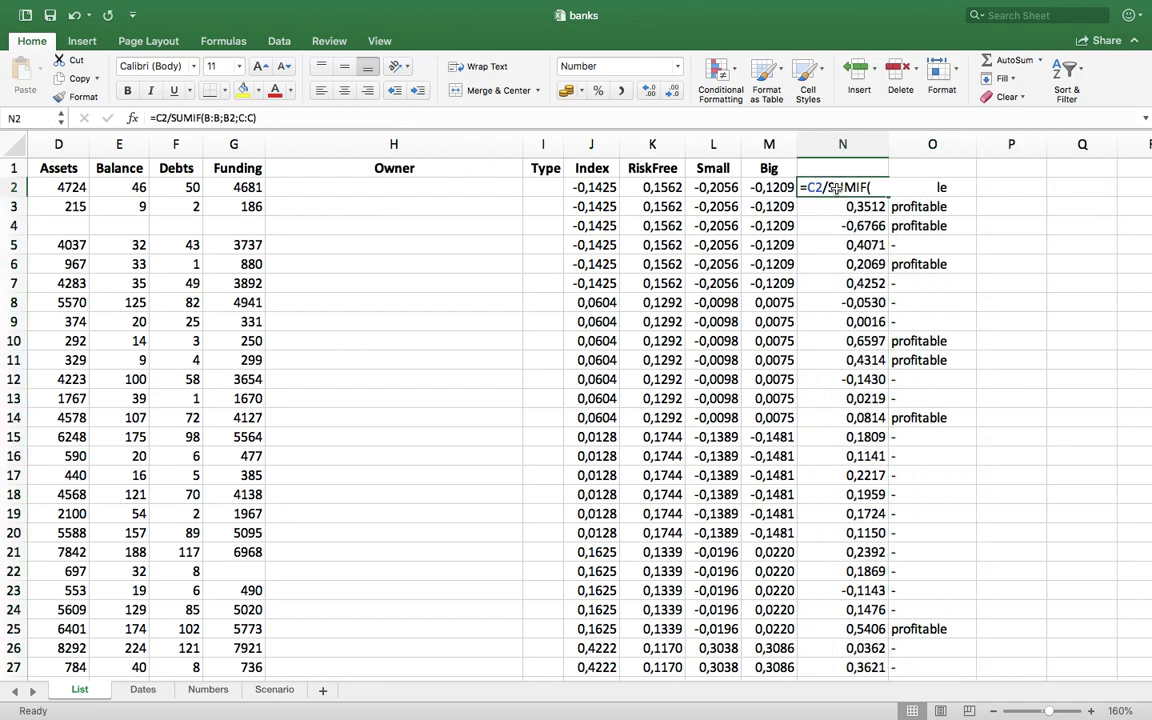
drag(818, 674, 790, 640)
click(898, 379)
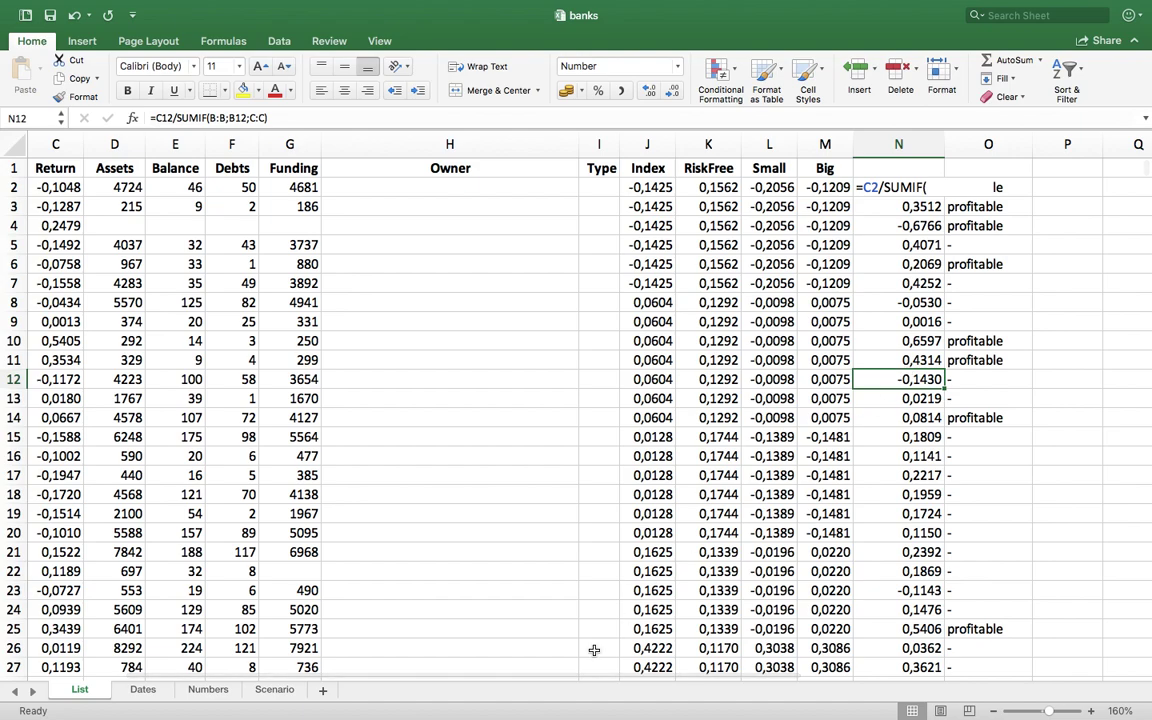
drag(589, 675, 738, 612)
drag(767, 150, 838, 150)
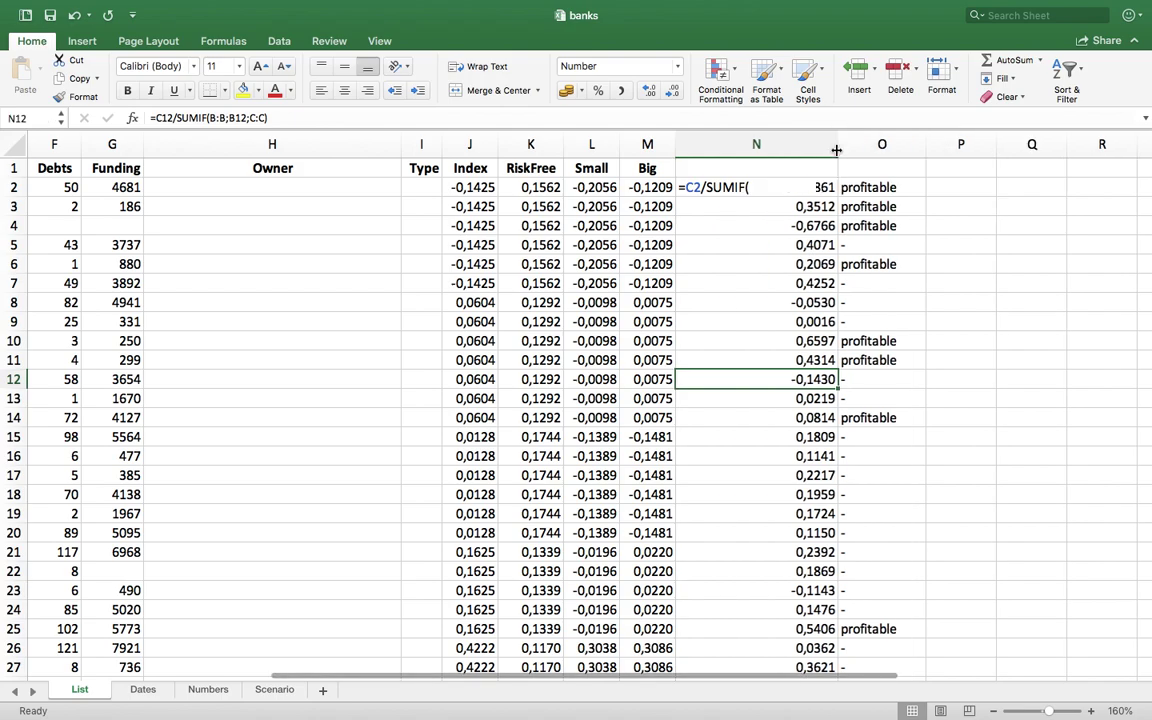
click(823, 187)
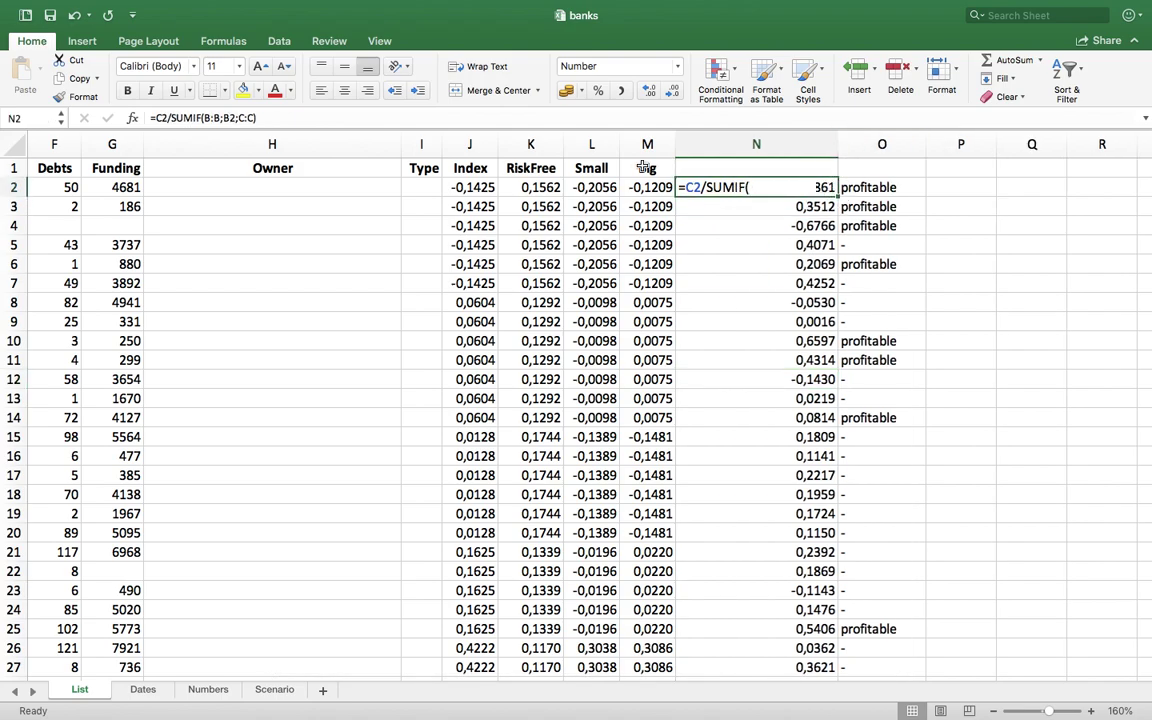
mouse_move(838, 150)
mouse_down()
mouse_move(874, 147)
mouse_move(797, 145)
mouse_move(831, 150)
mouse_up()
key(Right)
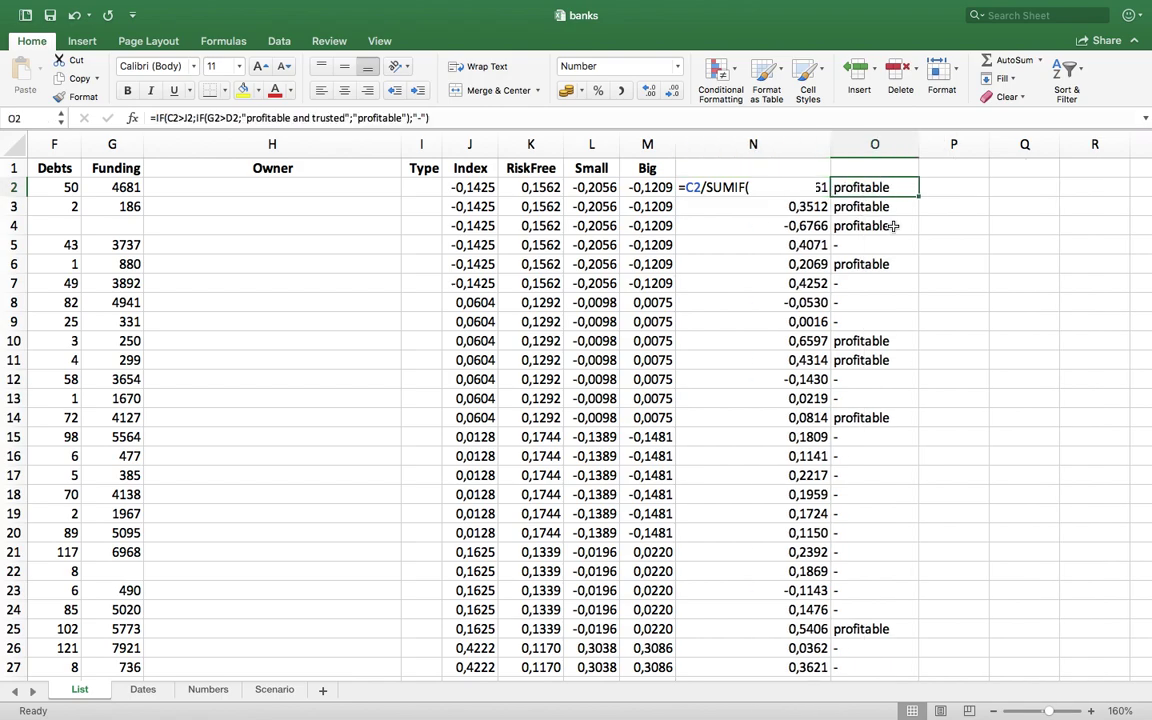
Read the nested IF formula in O2 backwards from its end, and leave the cell without editing it
drag(882, 674, 938, 674)
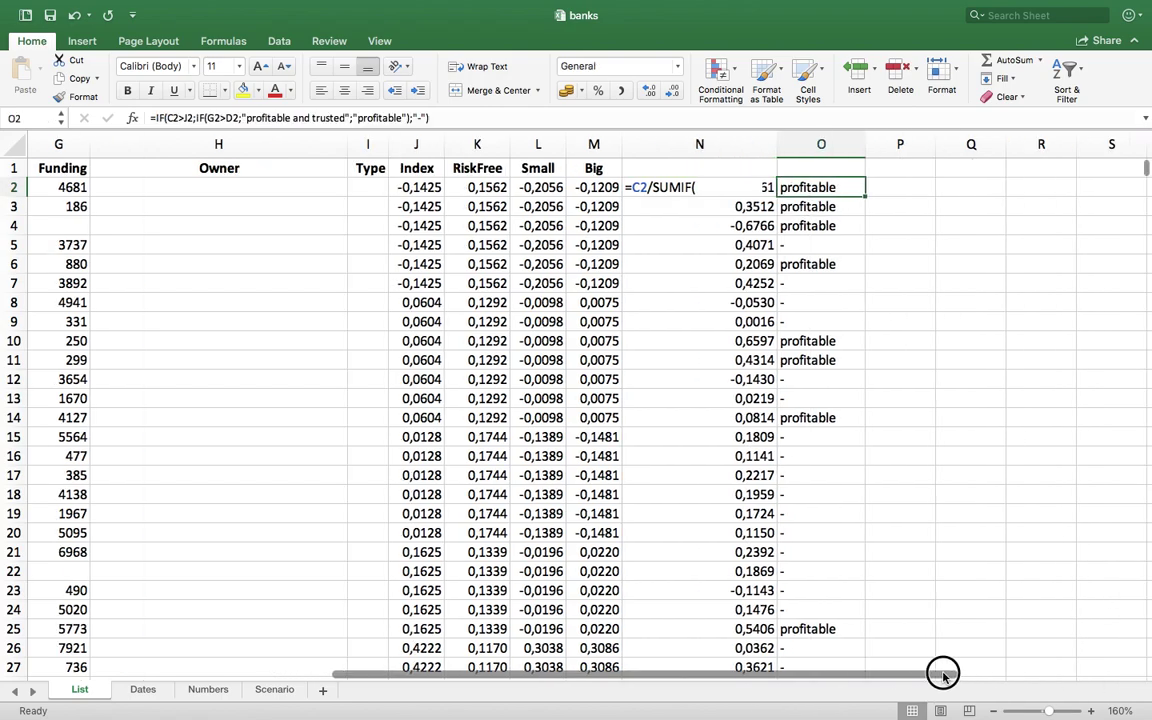
double_click(818, 186)
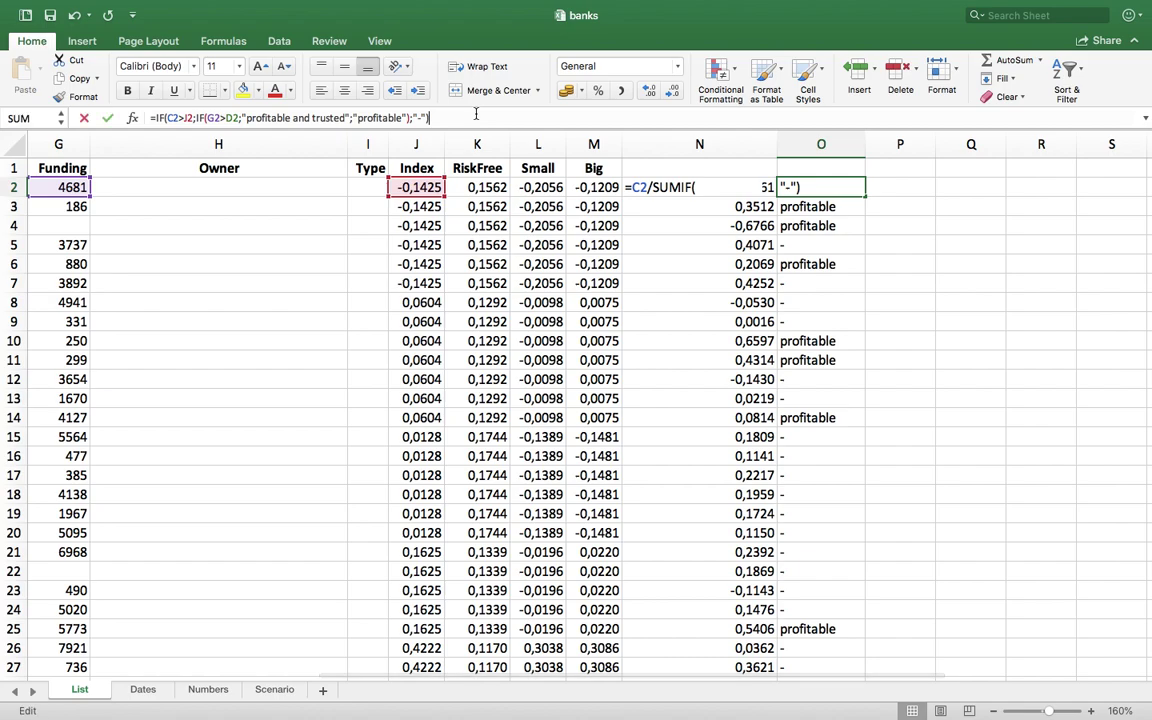
key(Left)
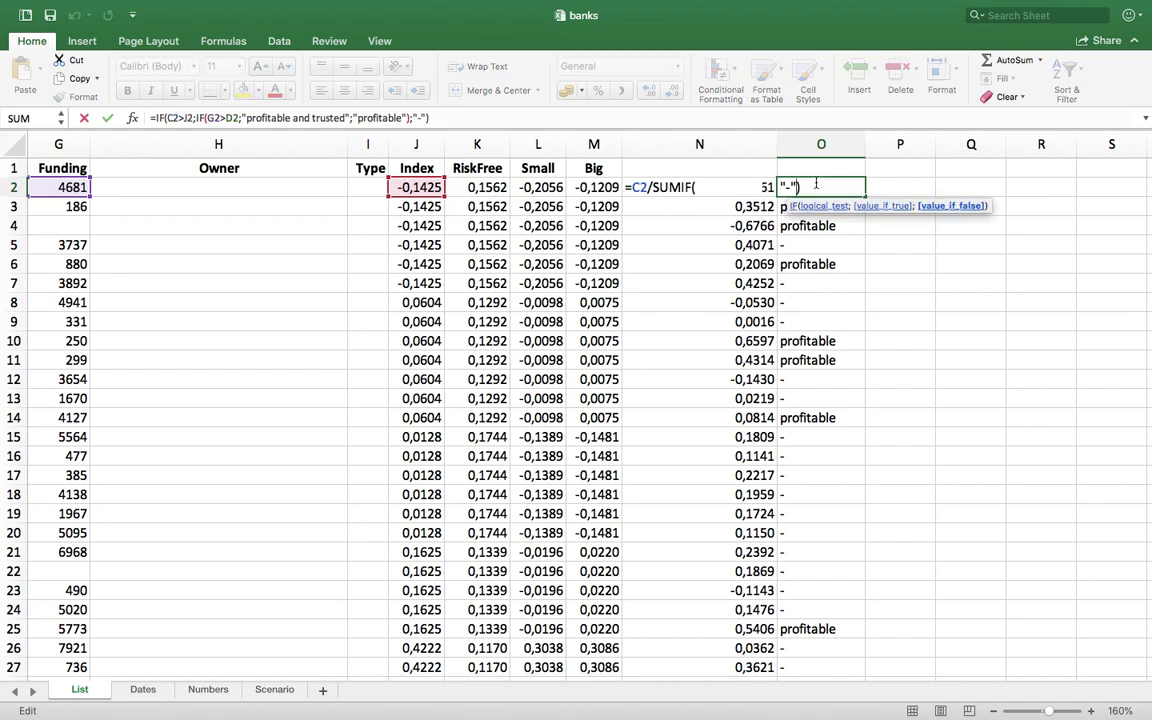
key(Left)
key(Left)
key(Left)
key(Left)
key(Left)
key(Left)
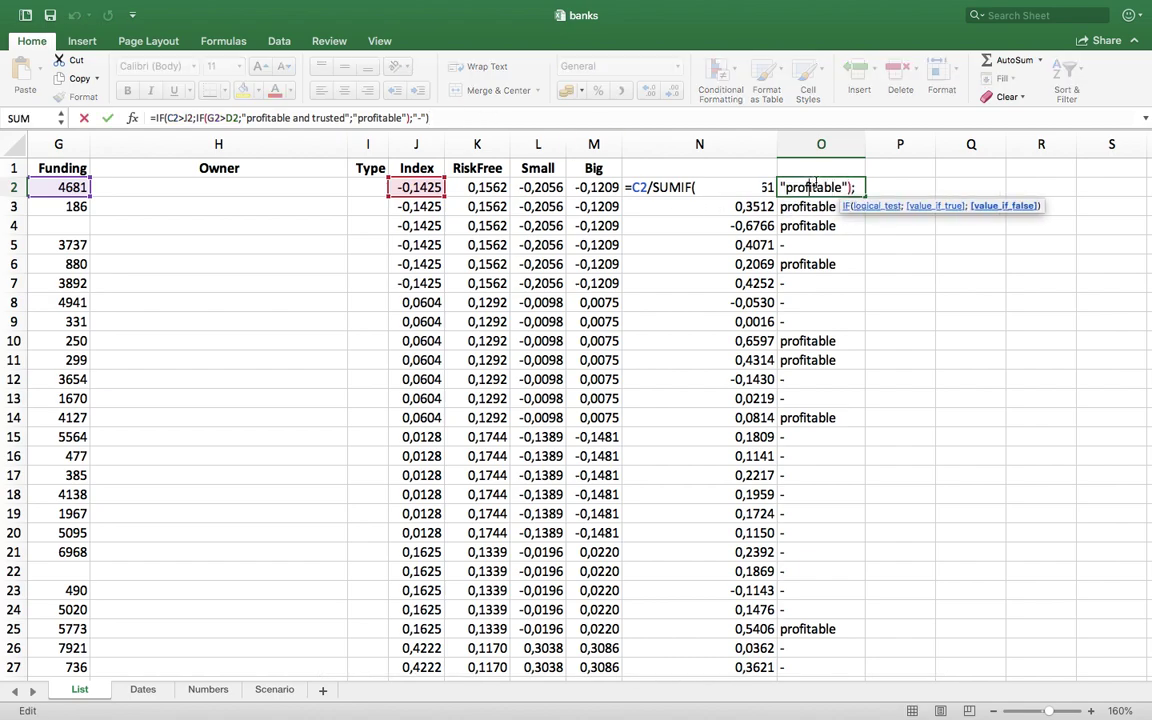
key(Left)
key(Left)
key(Left)
key(Left)
key(Left)
key(Left)
key(Left)
key(Left)
key(Left)
key(Left)
key(Left)
key(Left)
key(Left)
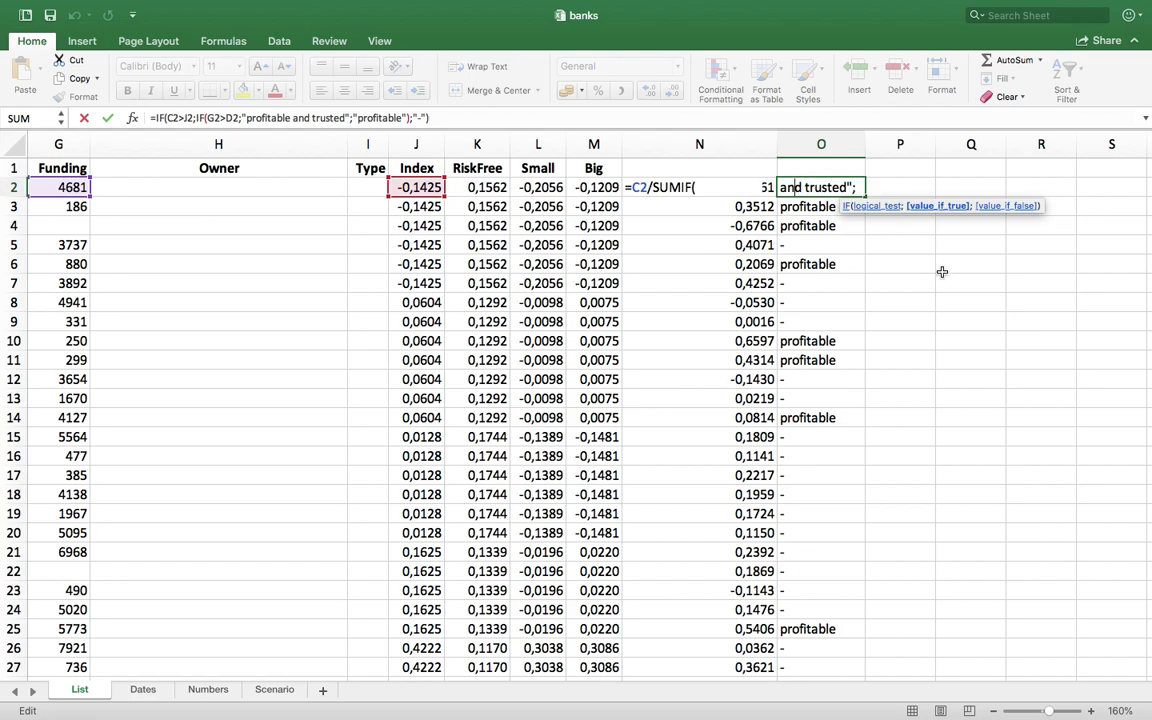
key(Escape)
Reopen the full IF formula in O2, re-enter it unchanged and save the workbook
double_click(826, 187)
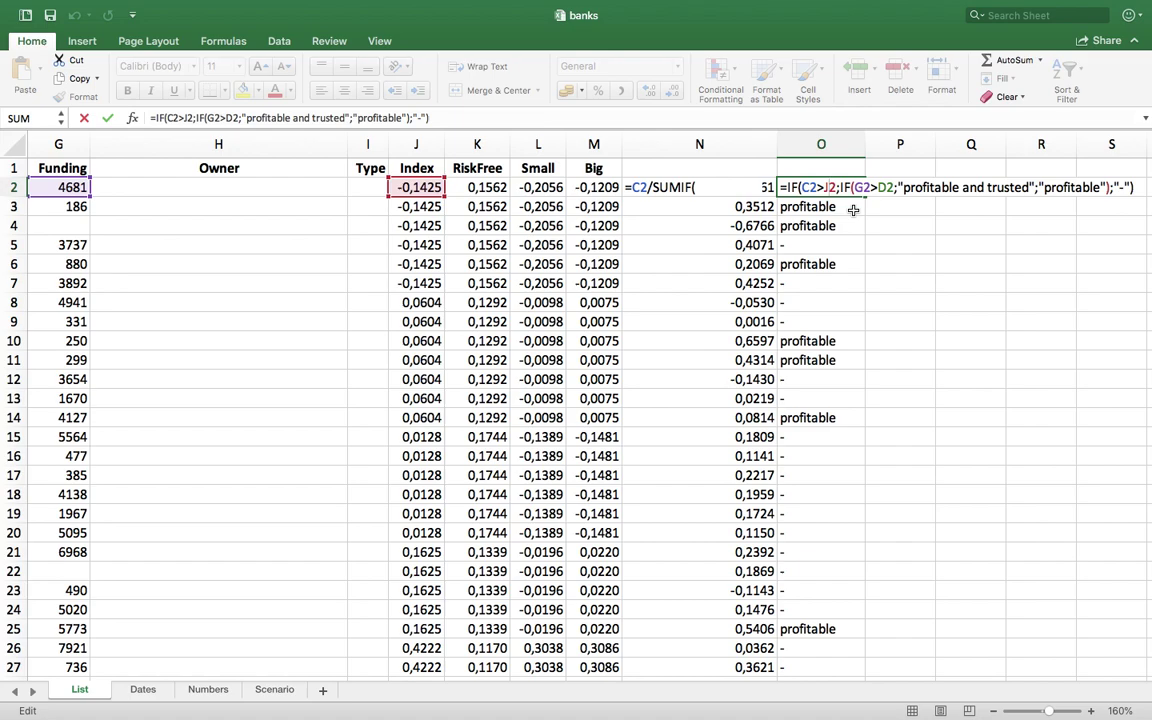
key(Return)
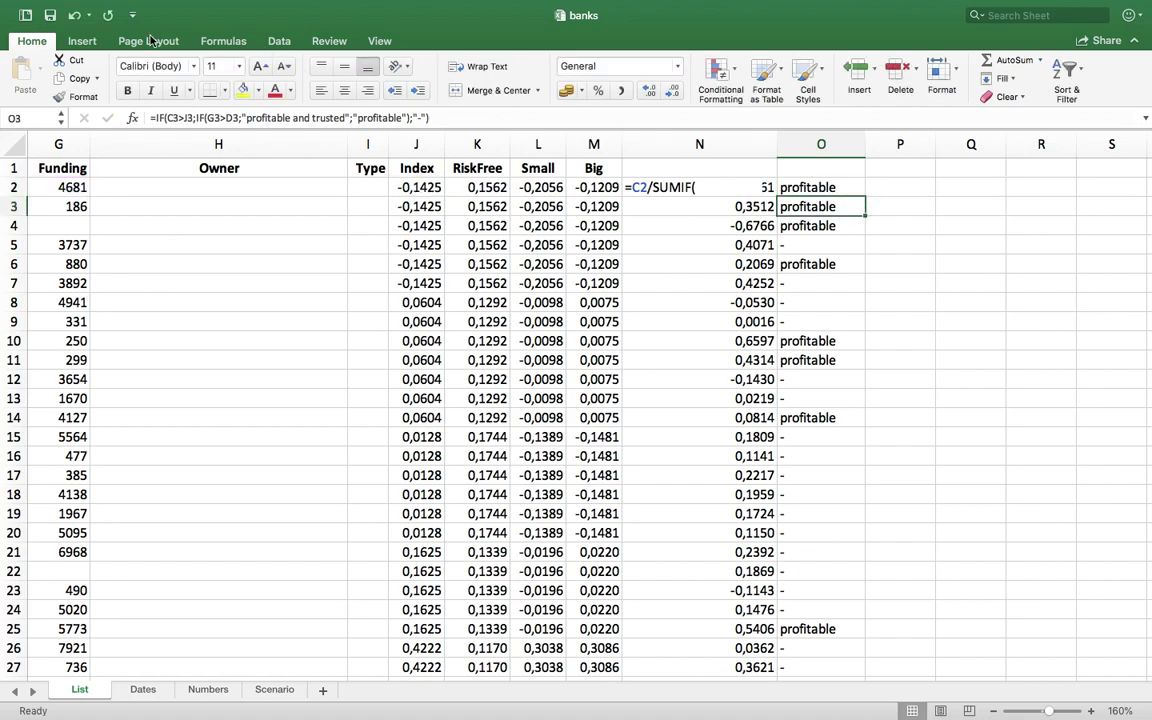
click(53, 16)
Start an IF formula in P2 with the logical test (C2>0)*(J2<0)+(C2<0)*(j2>0)
click(909, 189)
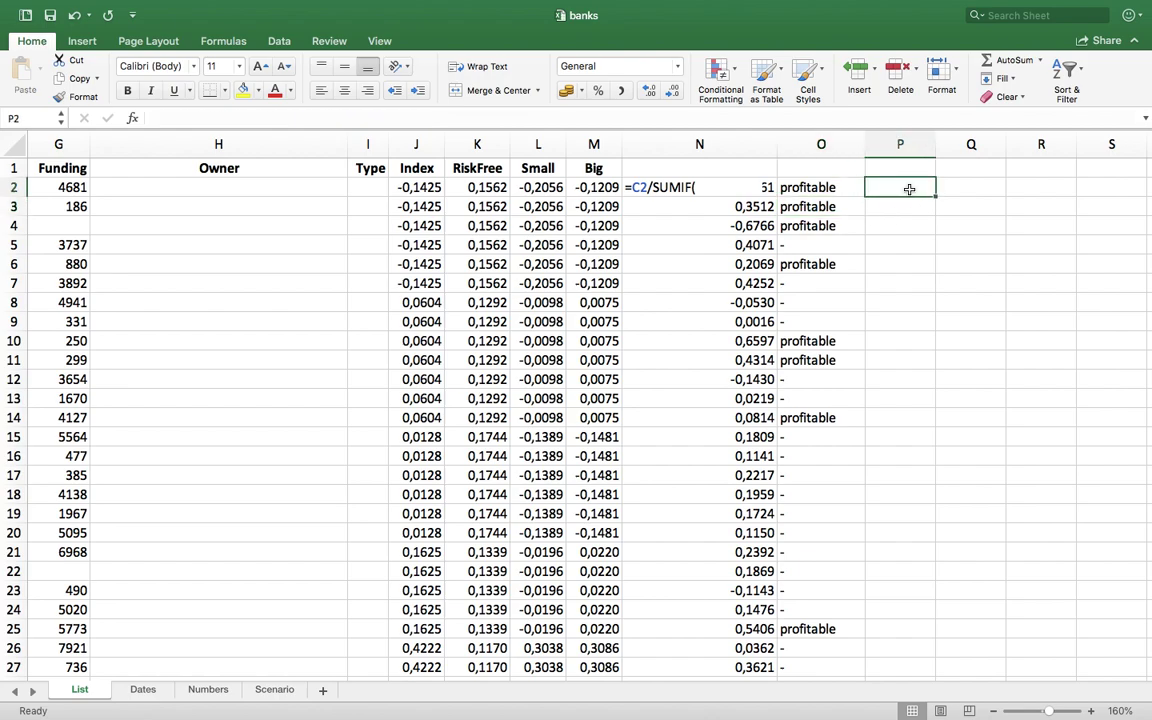
text(=IF()
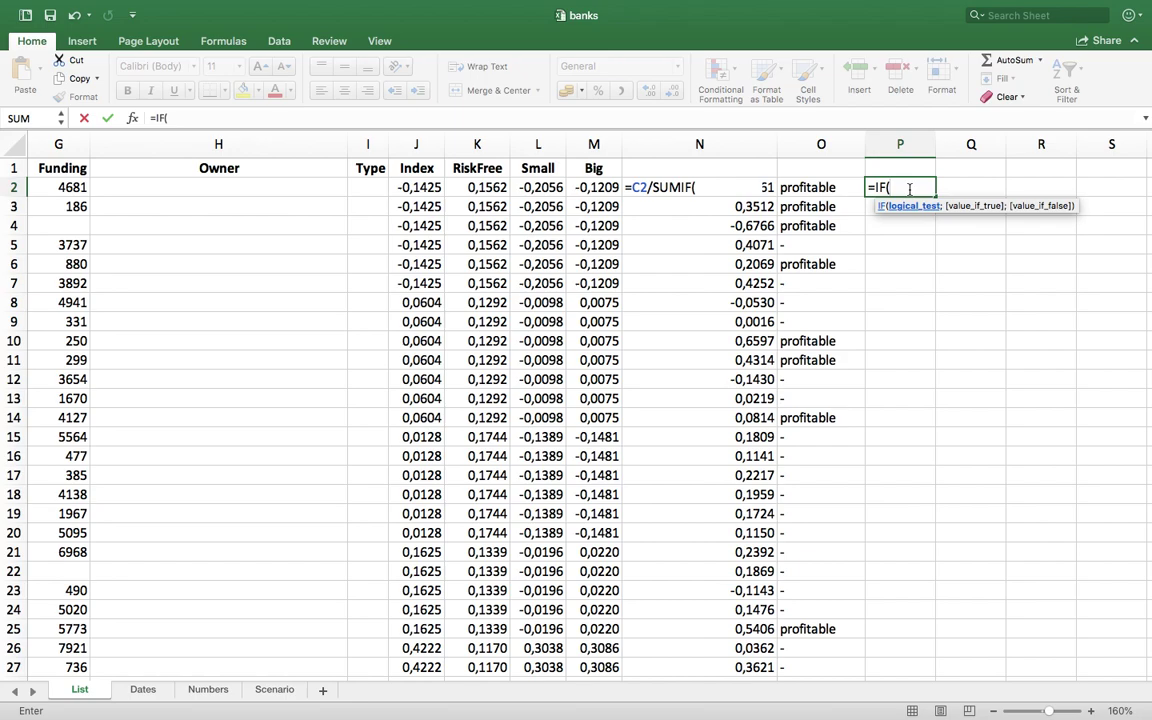
text((C2>0)*(J<0))
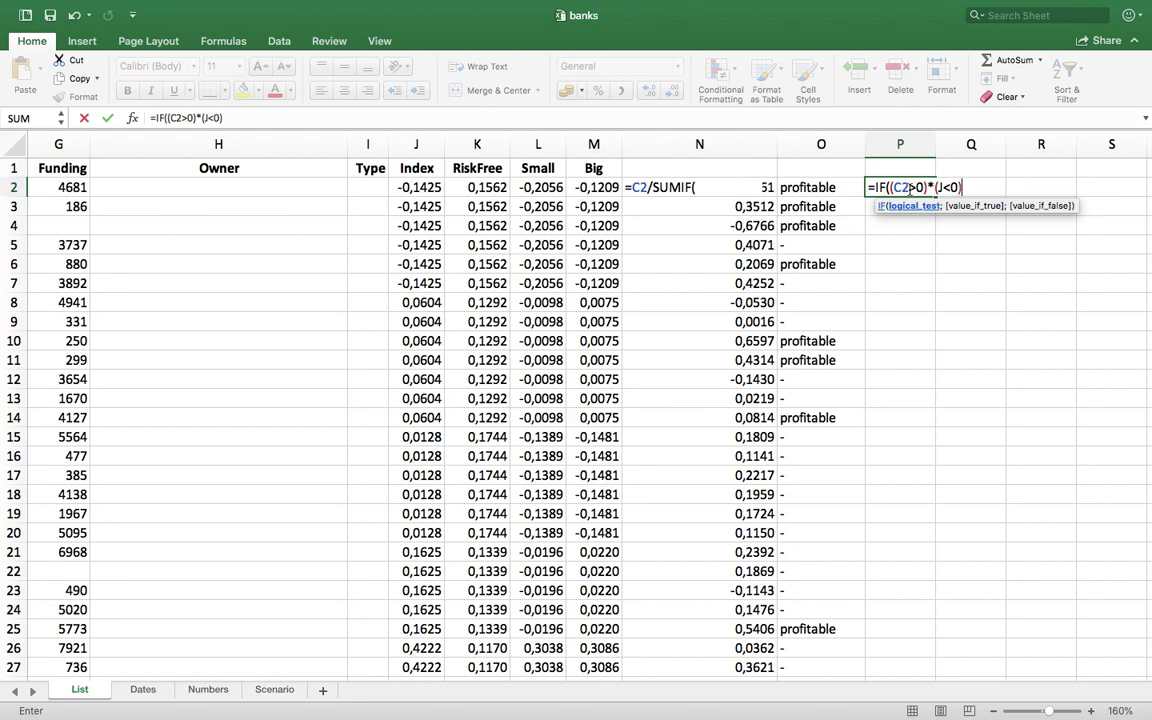
text(+(C2<0)*(j2)
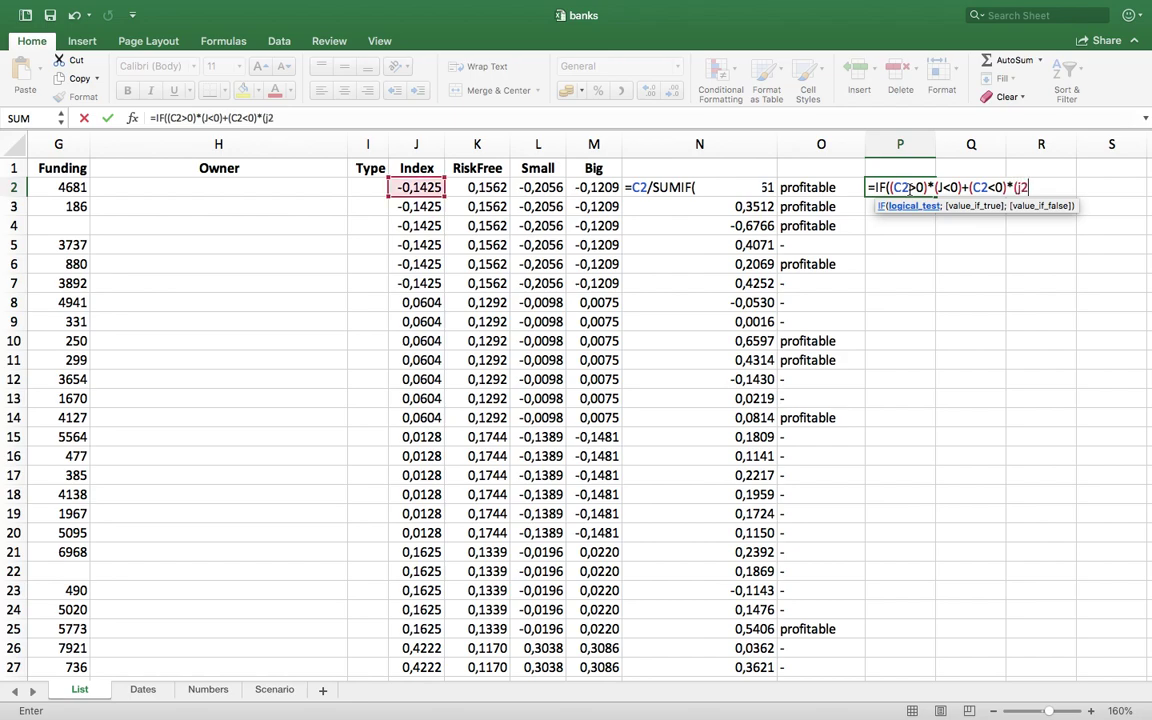
text(>0))
click(940, 187)
text(2)
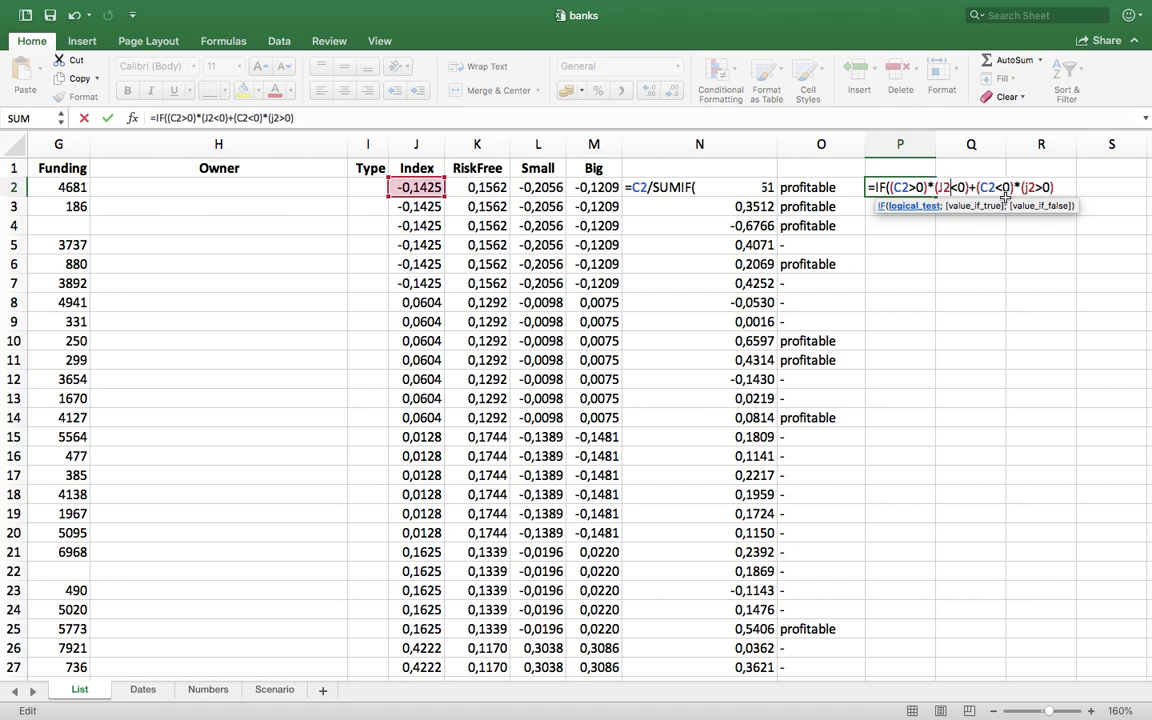
Add "anticyclic" as the true result and "cyclic" as the false result of the P2 formula, and close its parenthesis
click(1059, 187)
text(;"ant)
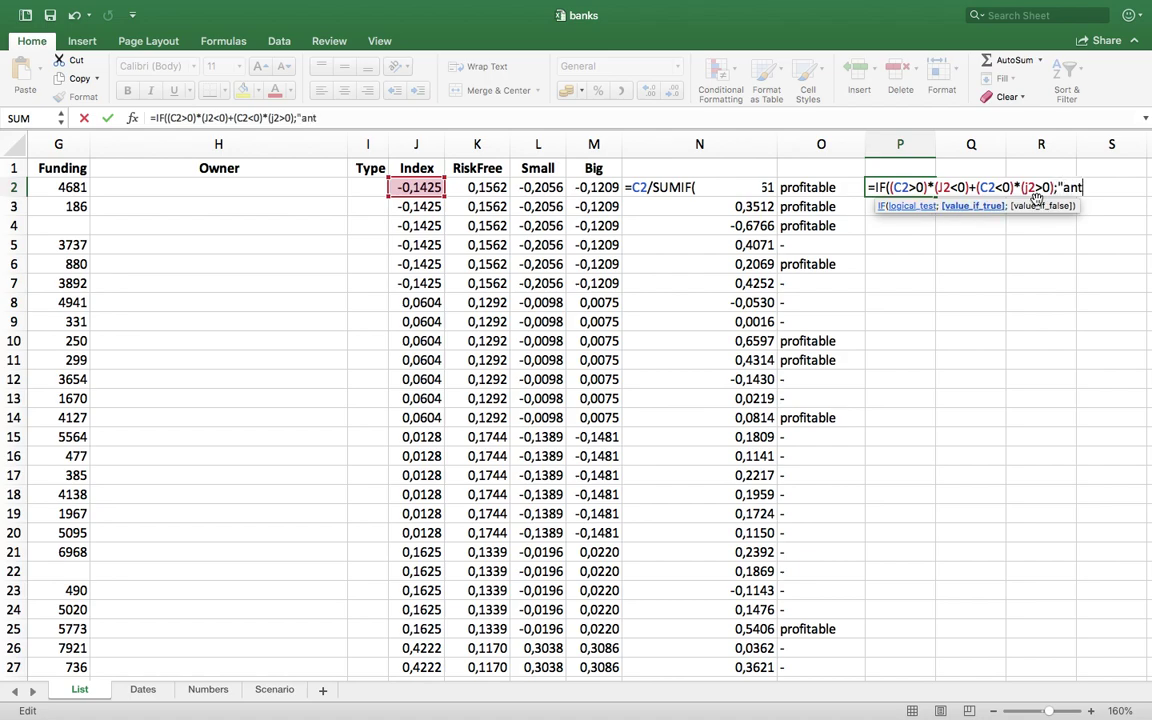
text(icyclic)
text(";"cyclic")
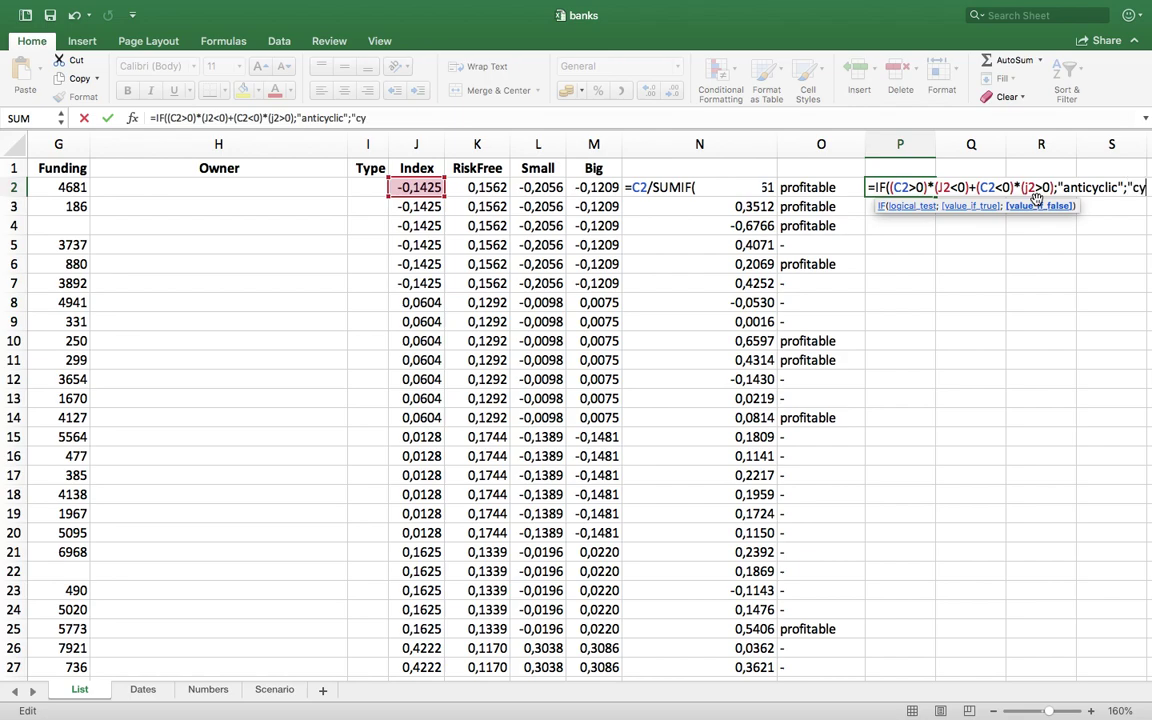
text())
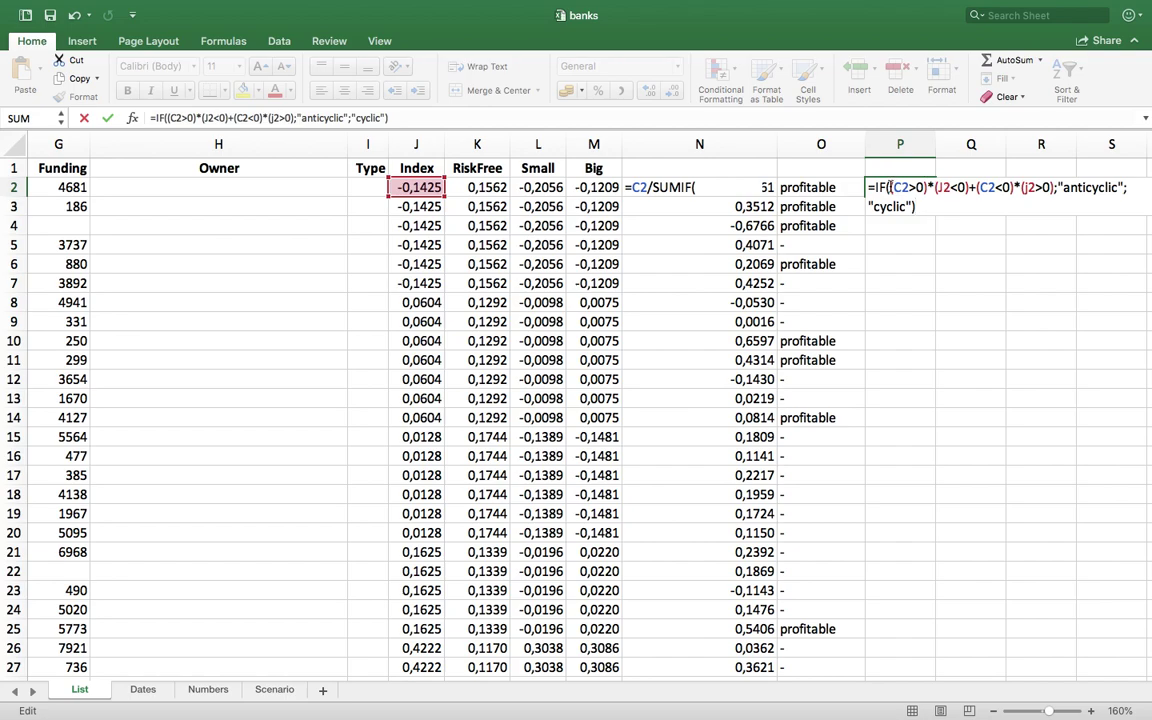
Wrap each product of conditions in P2's logical test in its own parentheses: ((C2>0)*(J2<0))+((C2<0)*(J2>0))
drag(890, 187, 1053, 186)
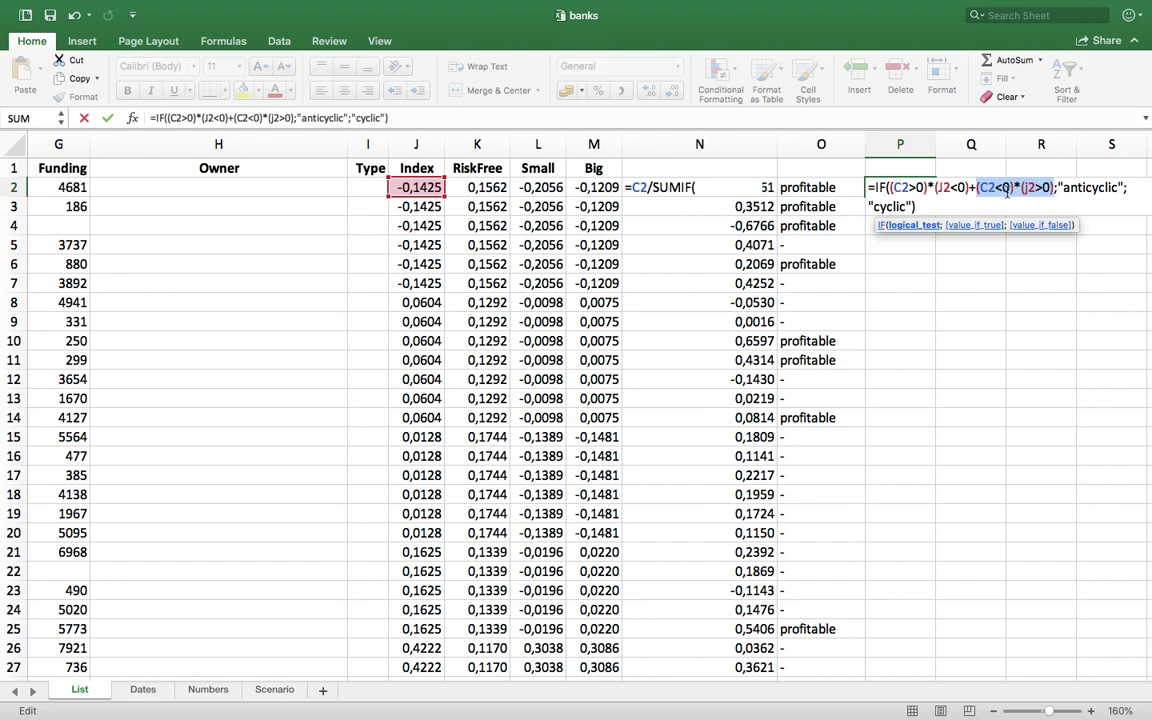
click(929, 187)
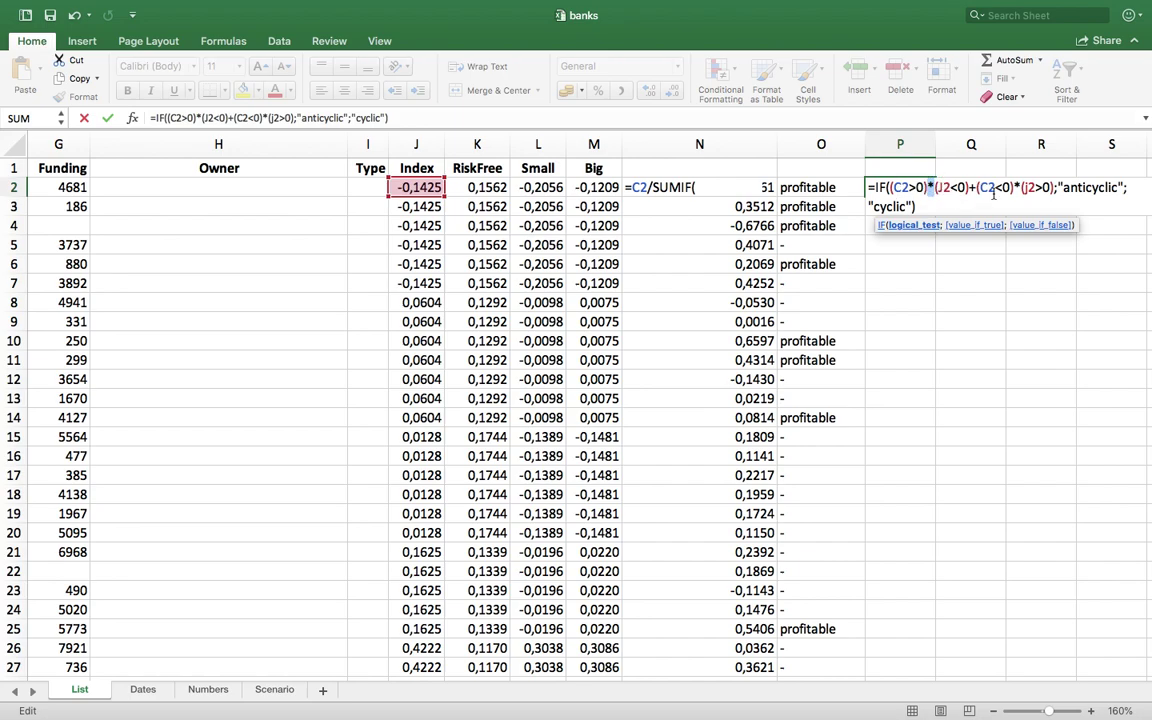
click(891, 187)
text(()
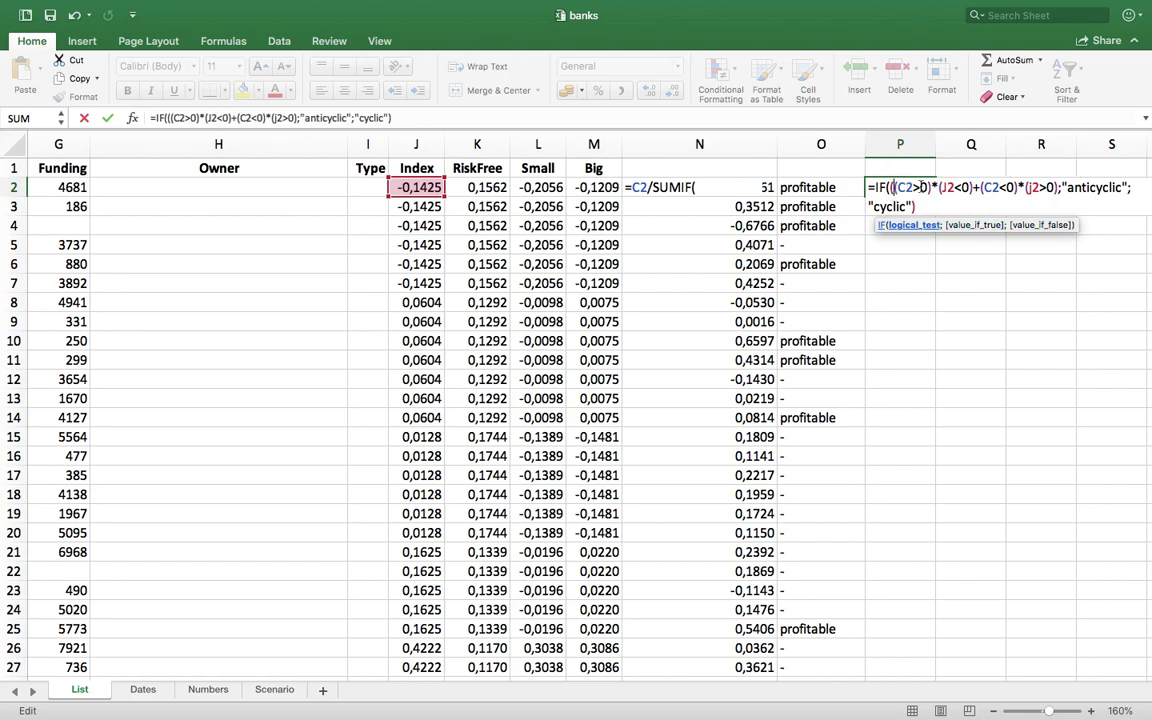
click(973, 187)
text())
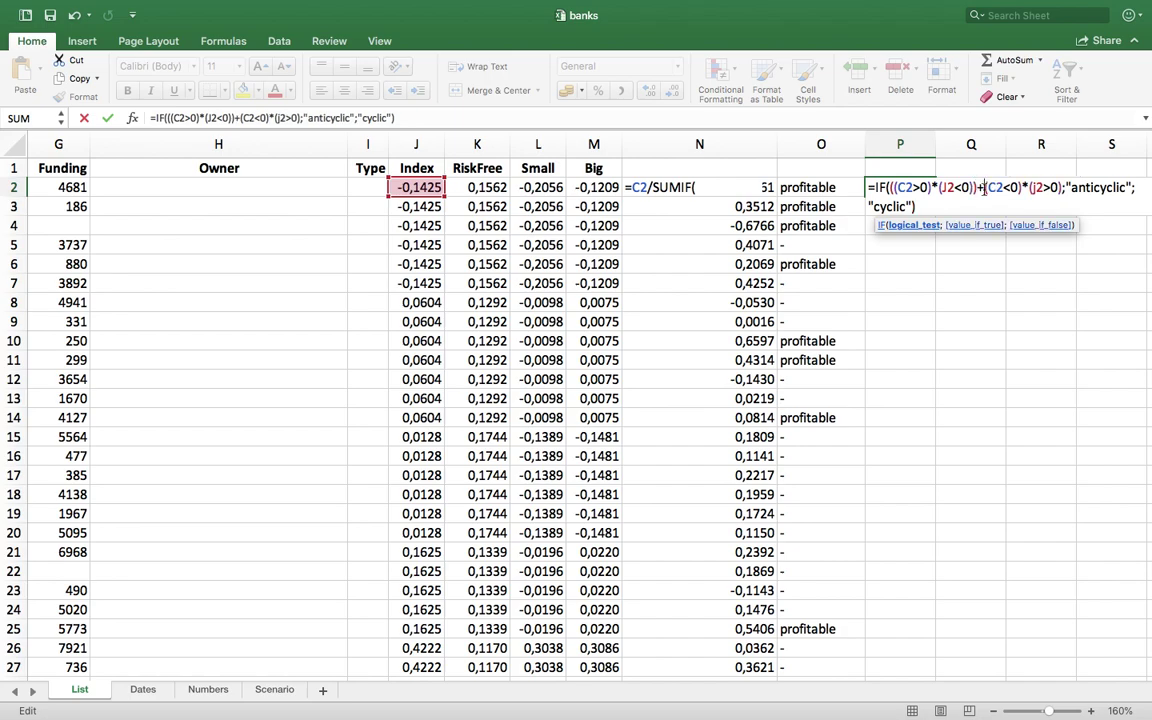
click(985, 187)
text(()
click(1066, 188)
text())
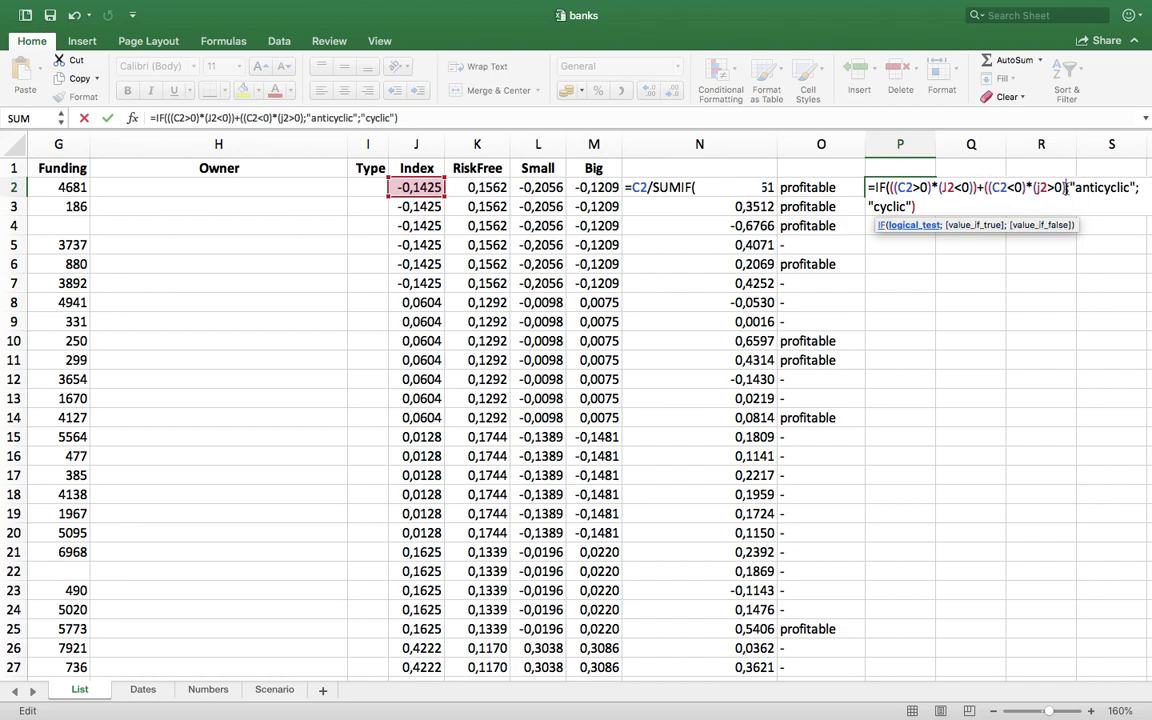
Enter the P2 formula and fill it down column P for all bank rows
key(Return)
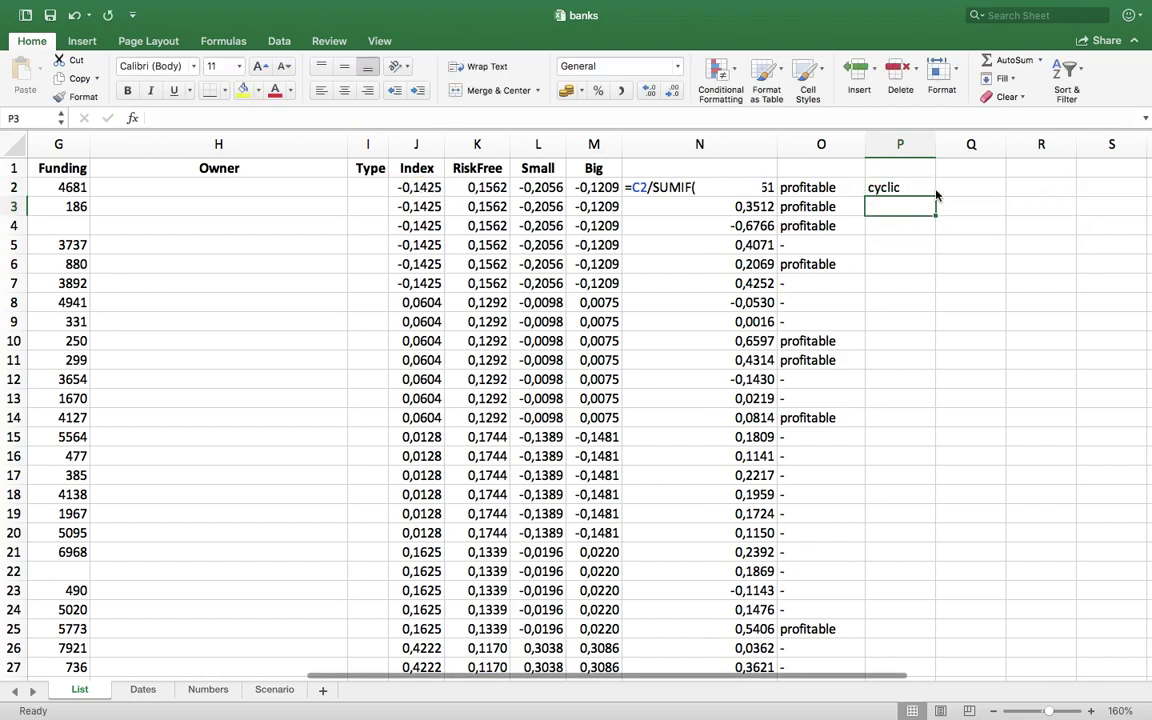
click(916, 187)
double_click(939, 198)
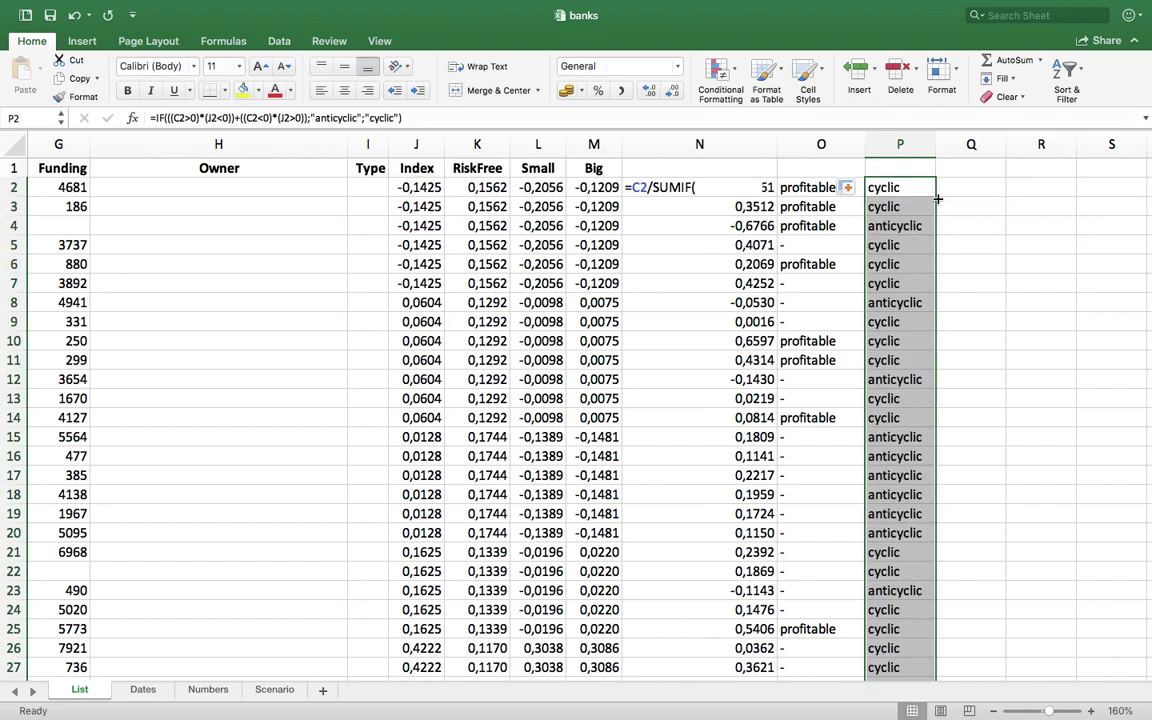
Check row 4's classification in column P against its Index and Return values, and save the workbook
click(420, 226)
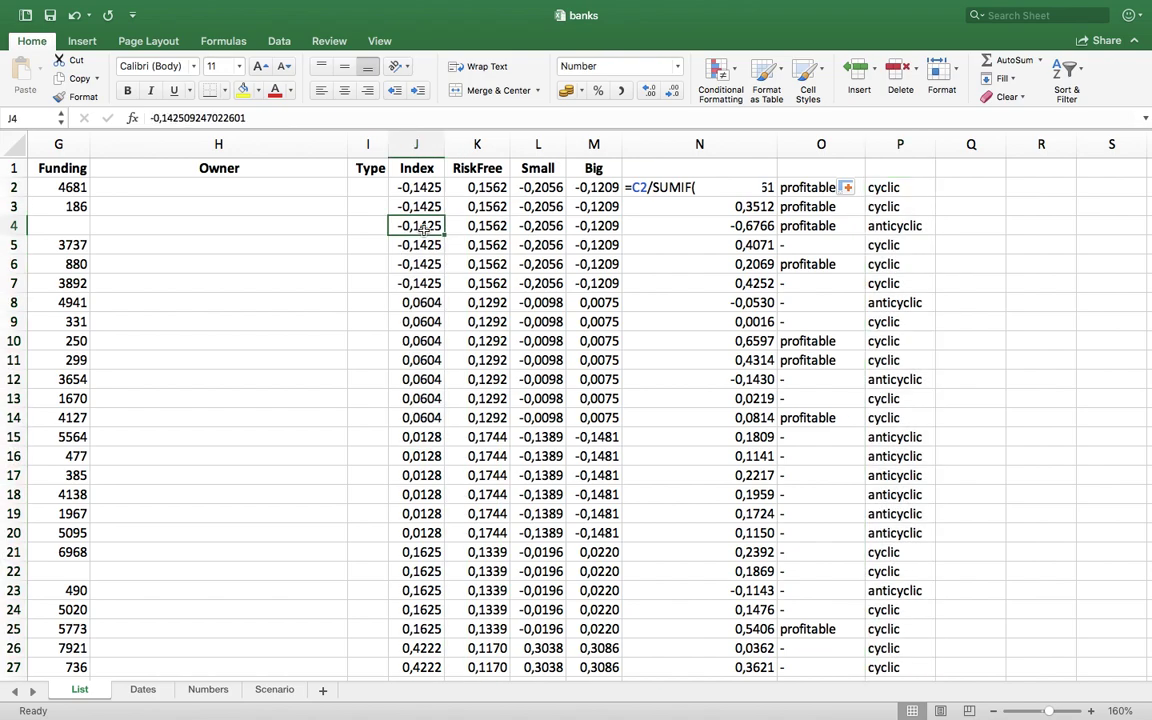
key(Left)
key(Left)
key(Left)
key(Left)
key(Left)
key(Left)
key(Left)
key(Left)
key(Left)
key(Right)
key(Right)
key(Right)
key(Right)
key(Right)
key(Right)
key(Right)
key(Right)
key(Right)
key(Right)
key(Right)
key(Right)
key(Right)
key(Right)
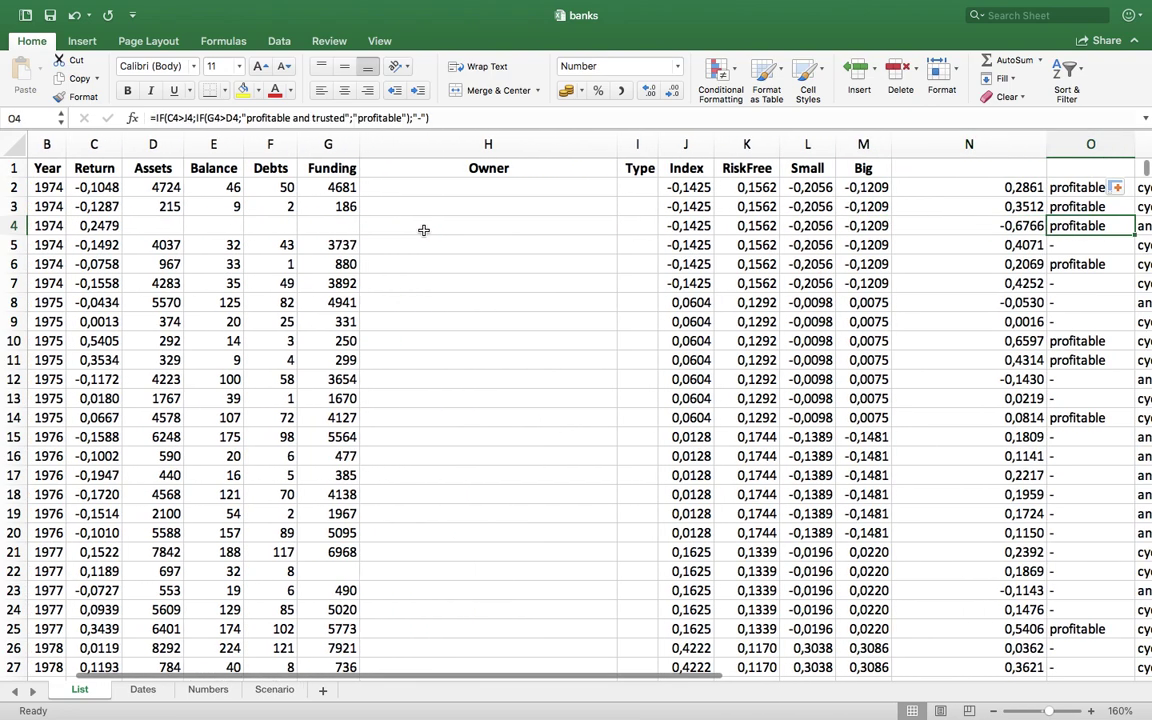
key(Right)
key(Right)
key(Left)
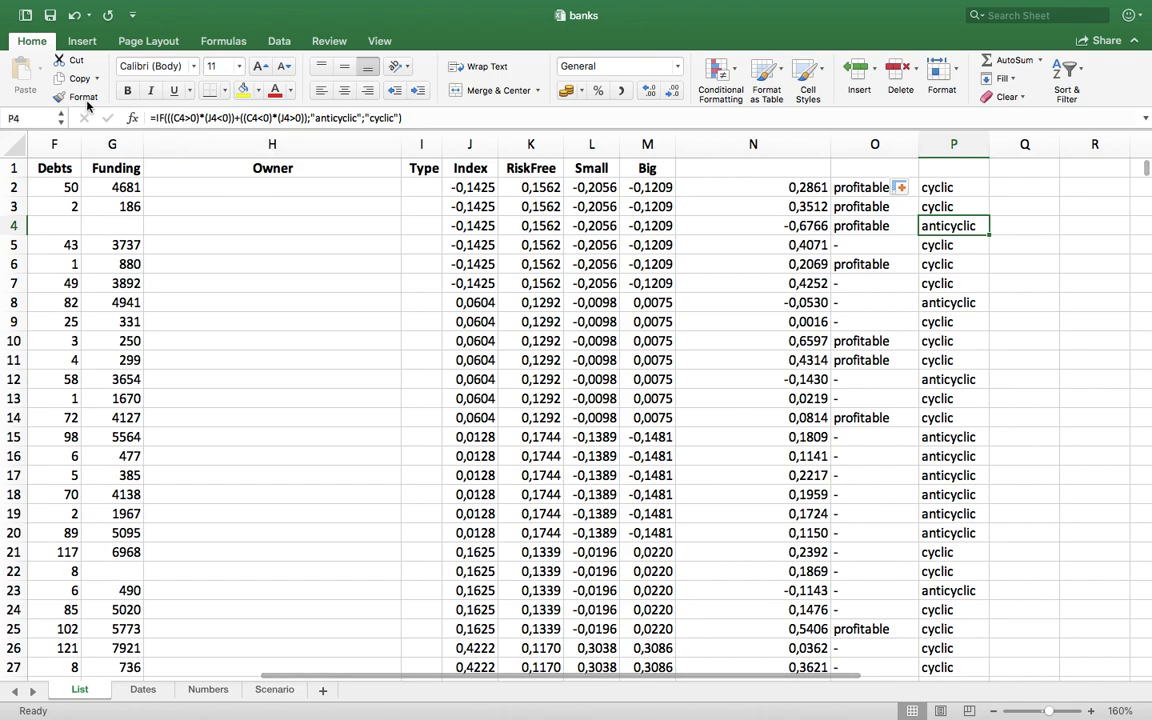
click(50, 15)
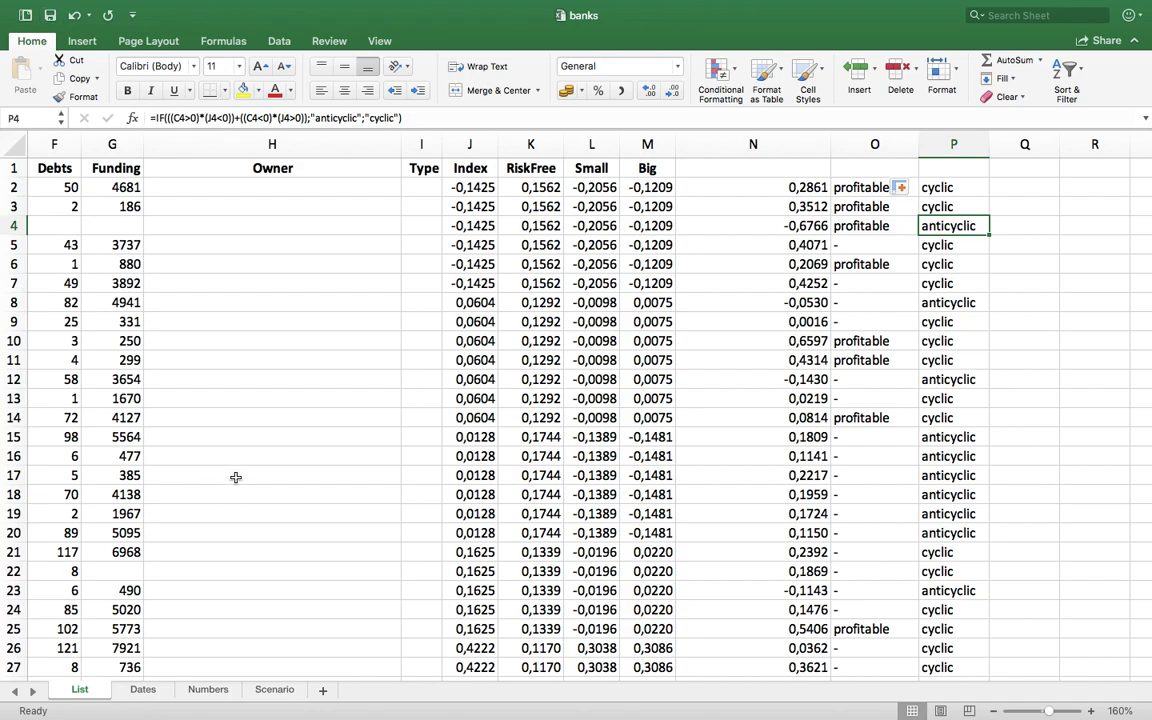
Insert a bubble chart from the 1974 Return, Assets and Debts data in C1:D7 and F1:F7
mouse_move(366, 705)
drag(339, 678, 93, 674)
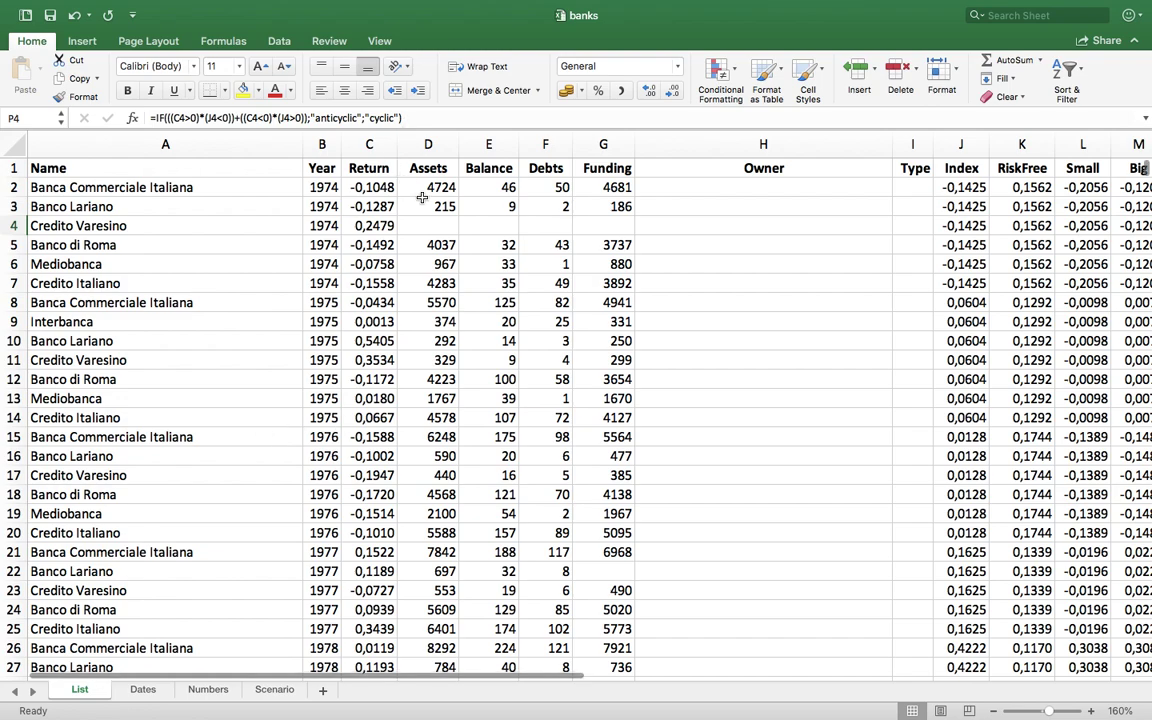
click(432, 168)
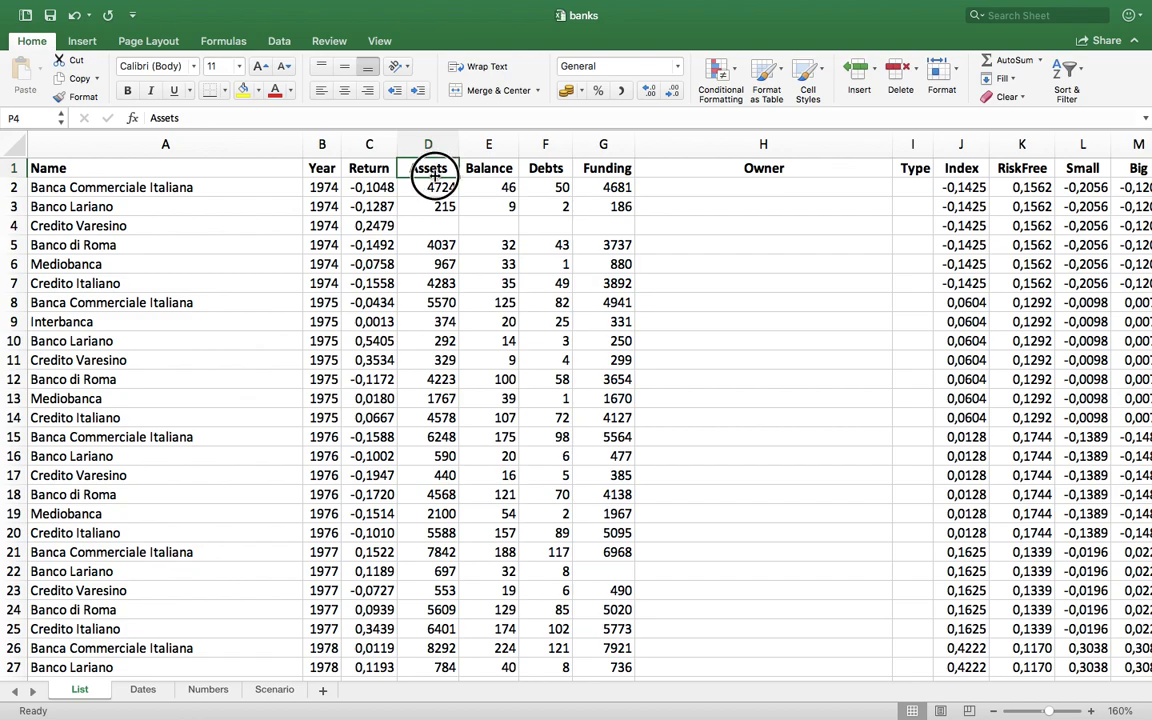
drag(432, 172, 445, 282)
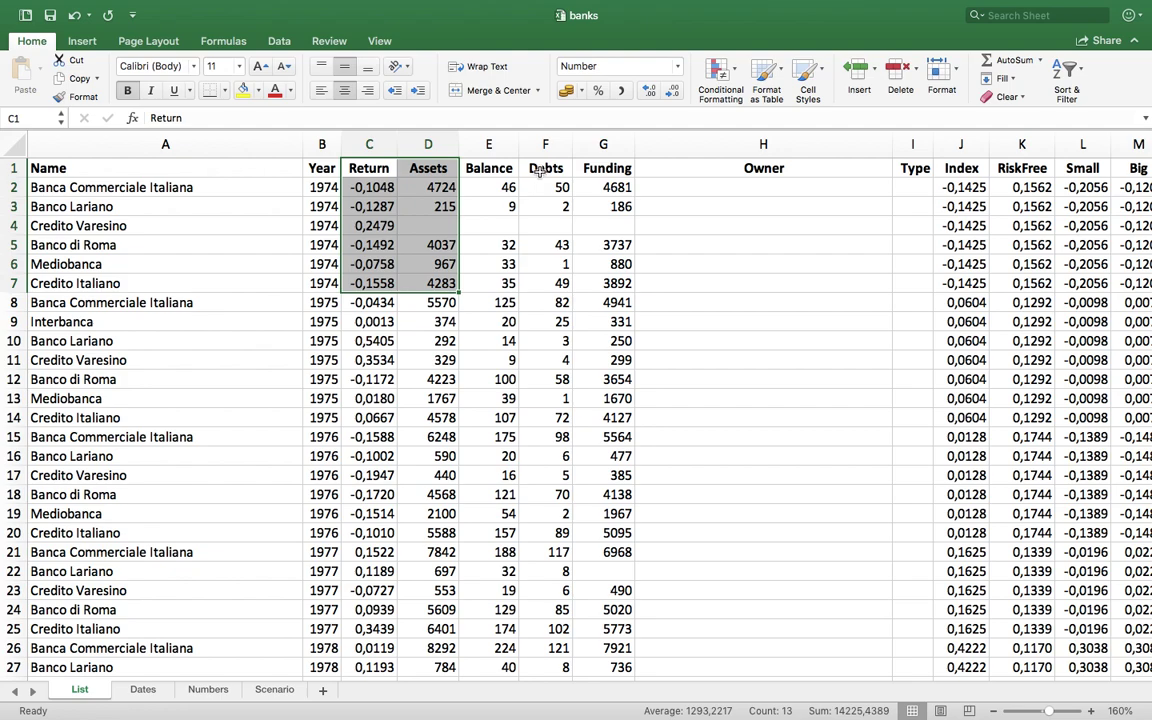
drag(540, 172, 541, 283)
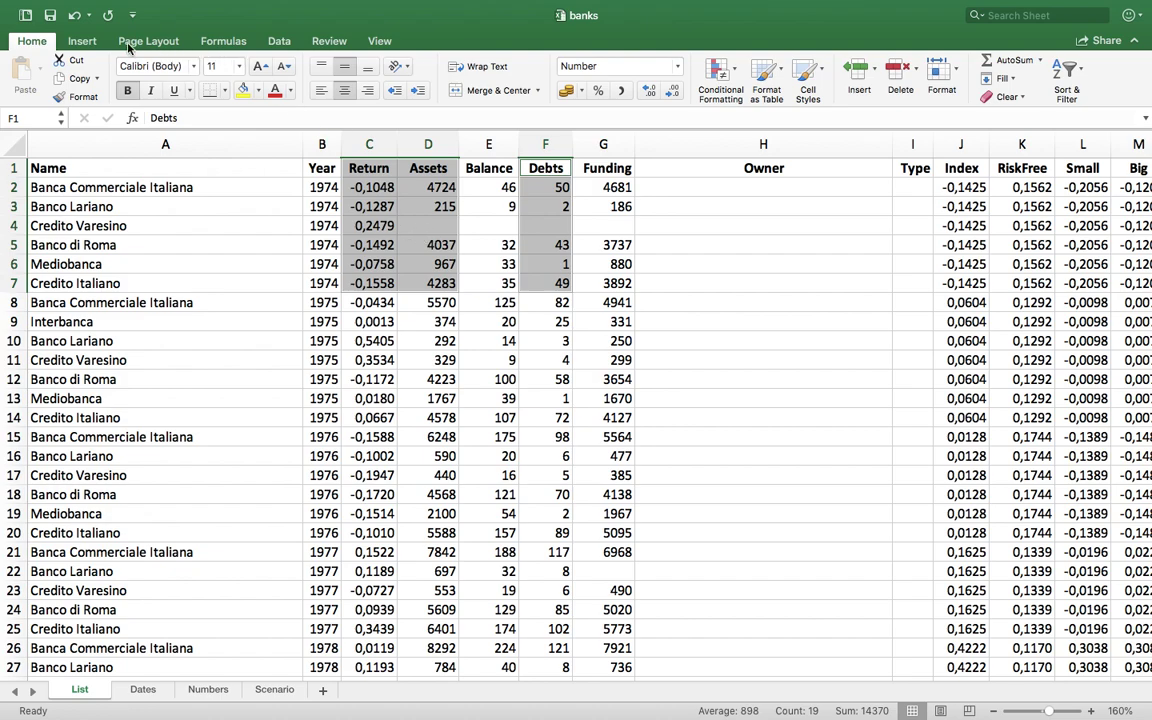
click(84, 41)
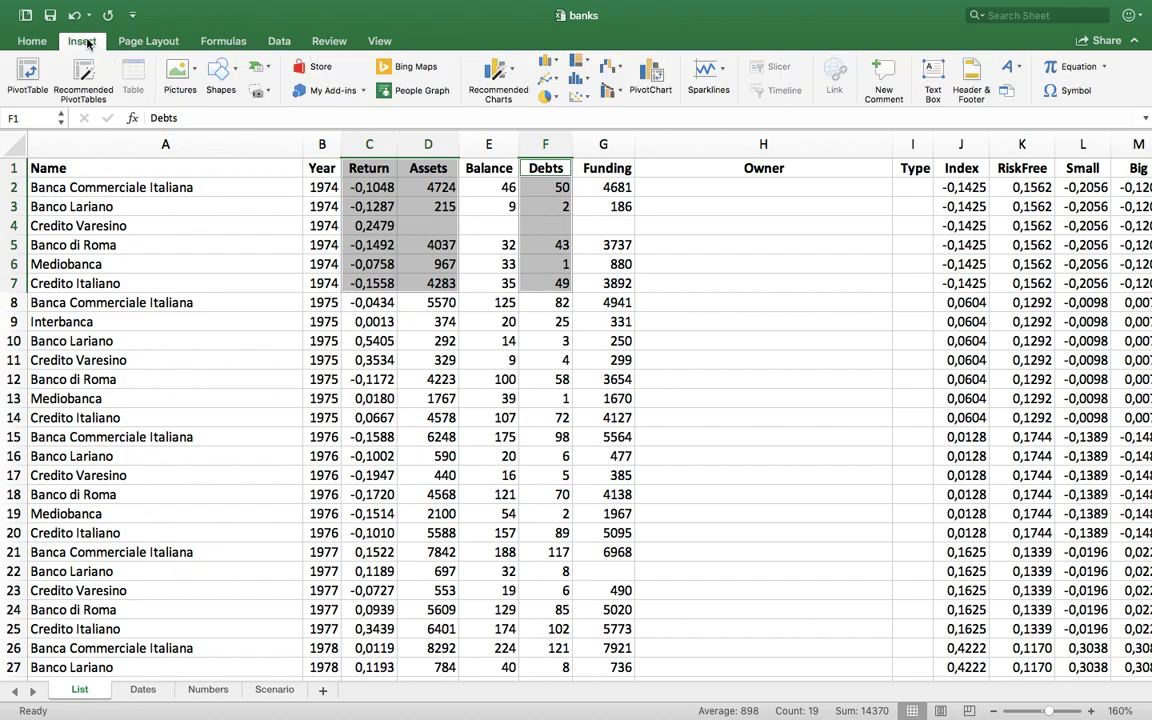
click(587, 102)
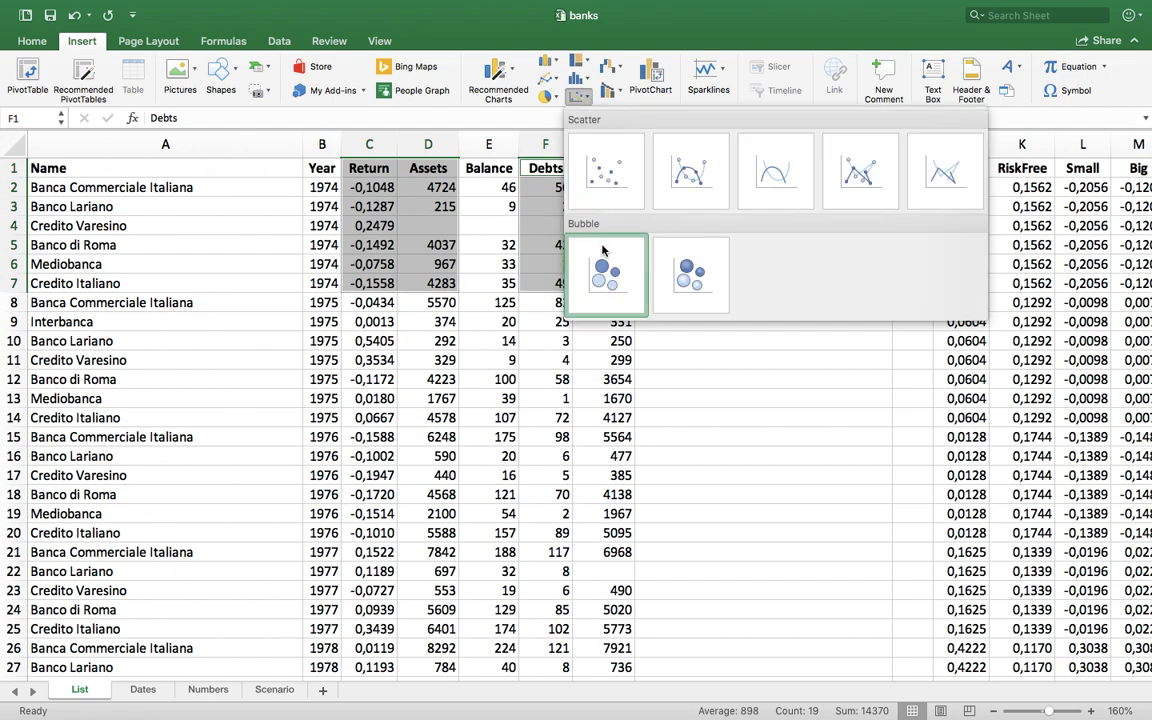
click(605, 268)
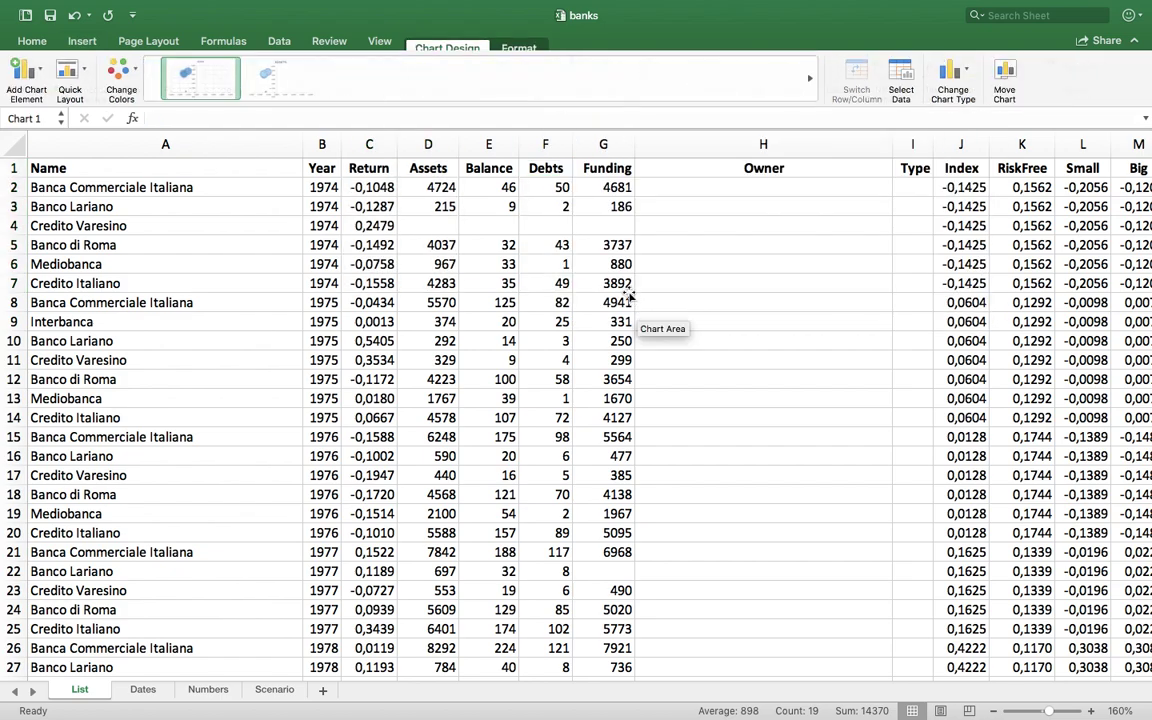
Move the bubble chart to a new sheet named Chart1
click(1005, 80)
click(462, 208)
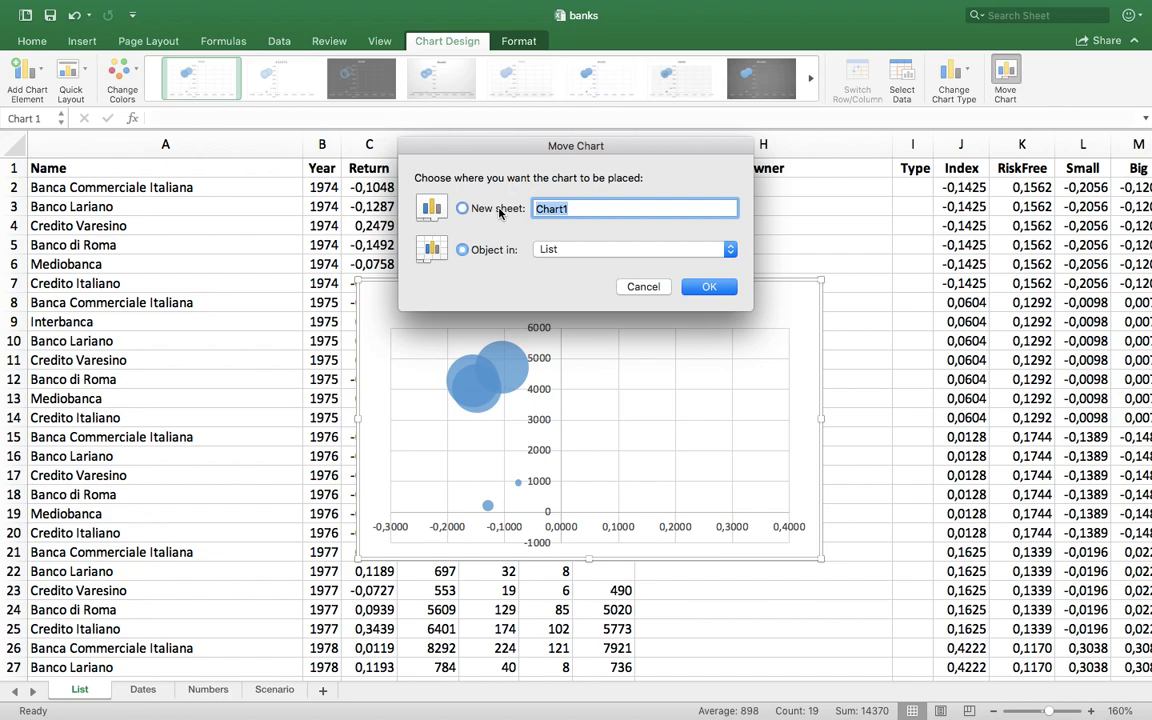
click(705, 288)
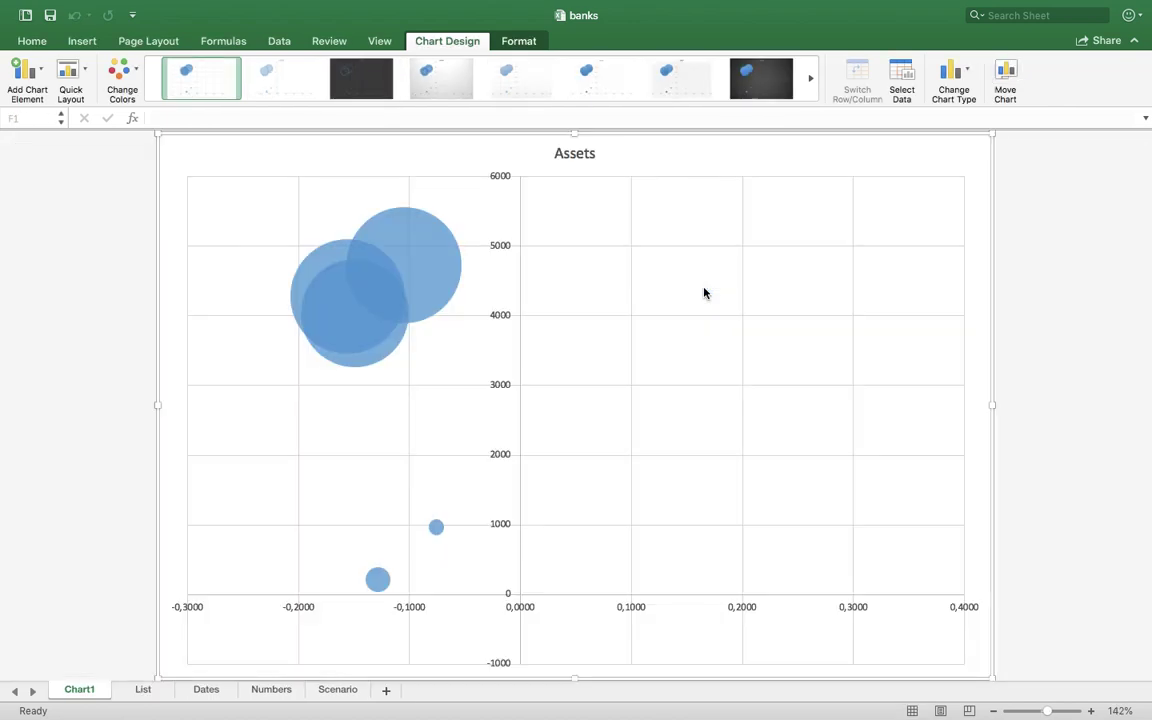
Change the Y values of the Assets series in the chart's data source to =List!$F$2:$F$7
mouse_move(380, 261)
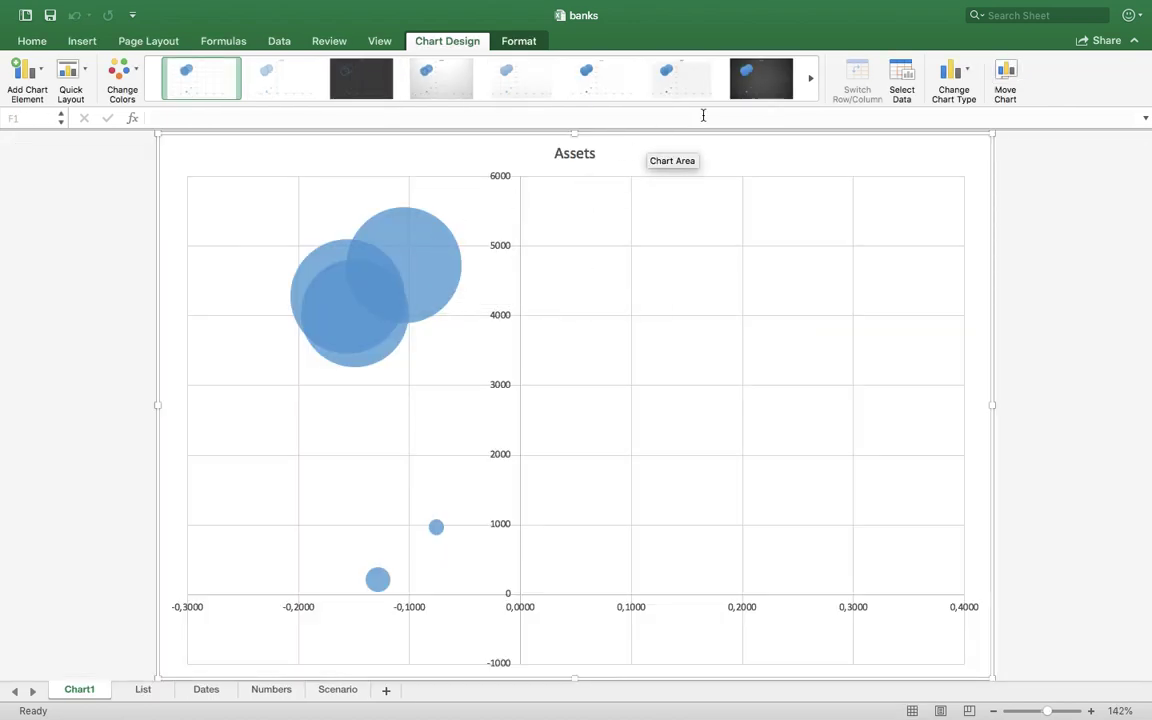
click(902, 77)
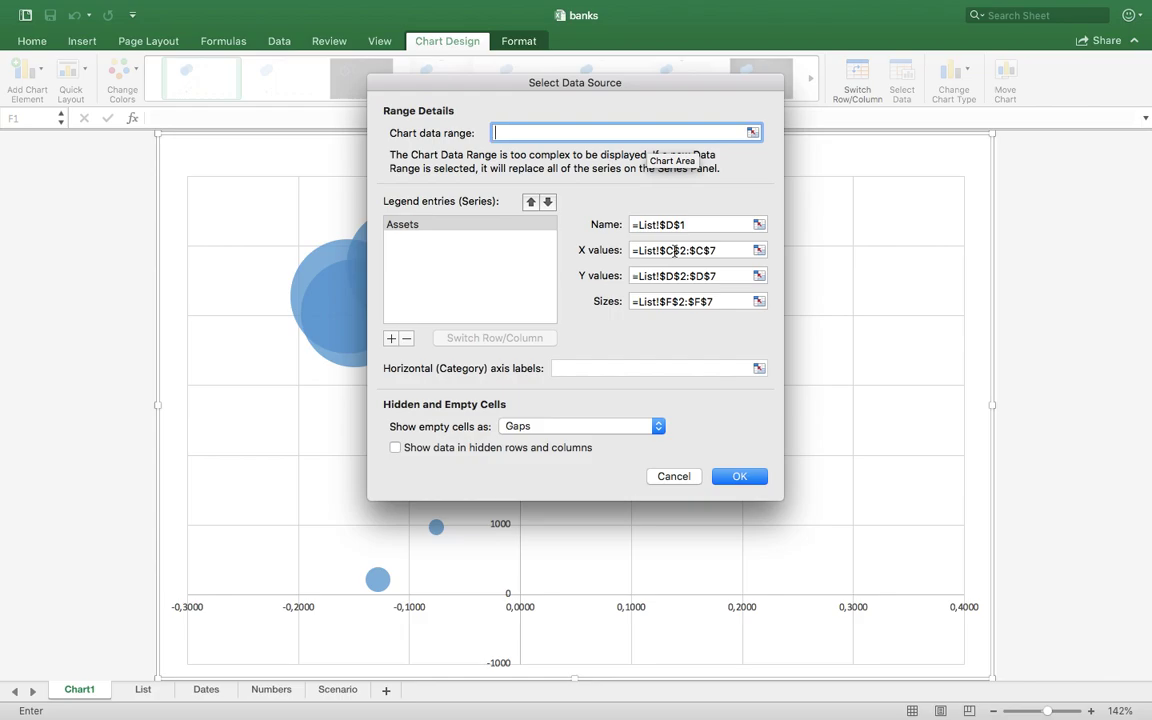
click(677, 276)
key(BackSpace)
text(F)
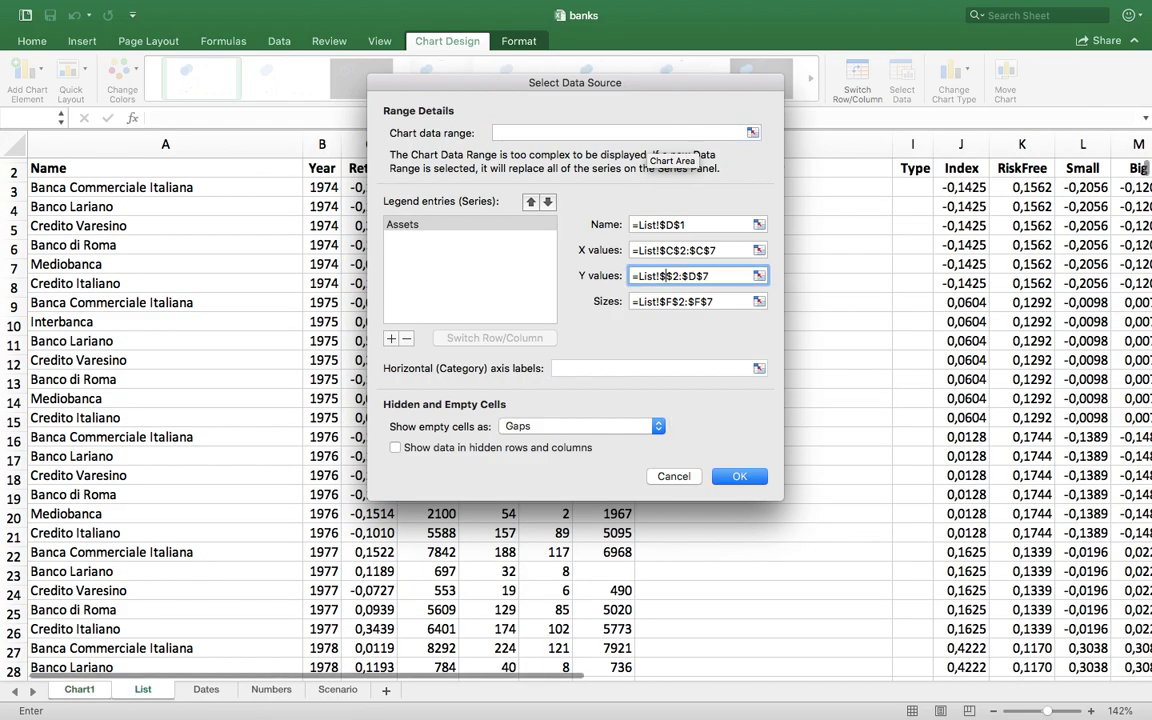
click(707, 276)
key(BackSpace)
text(F)
Set the bubble sizes of the Assets series to =List!$D$2:$D$7 and apply the data source changes
click(675, 301)
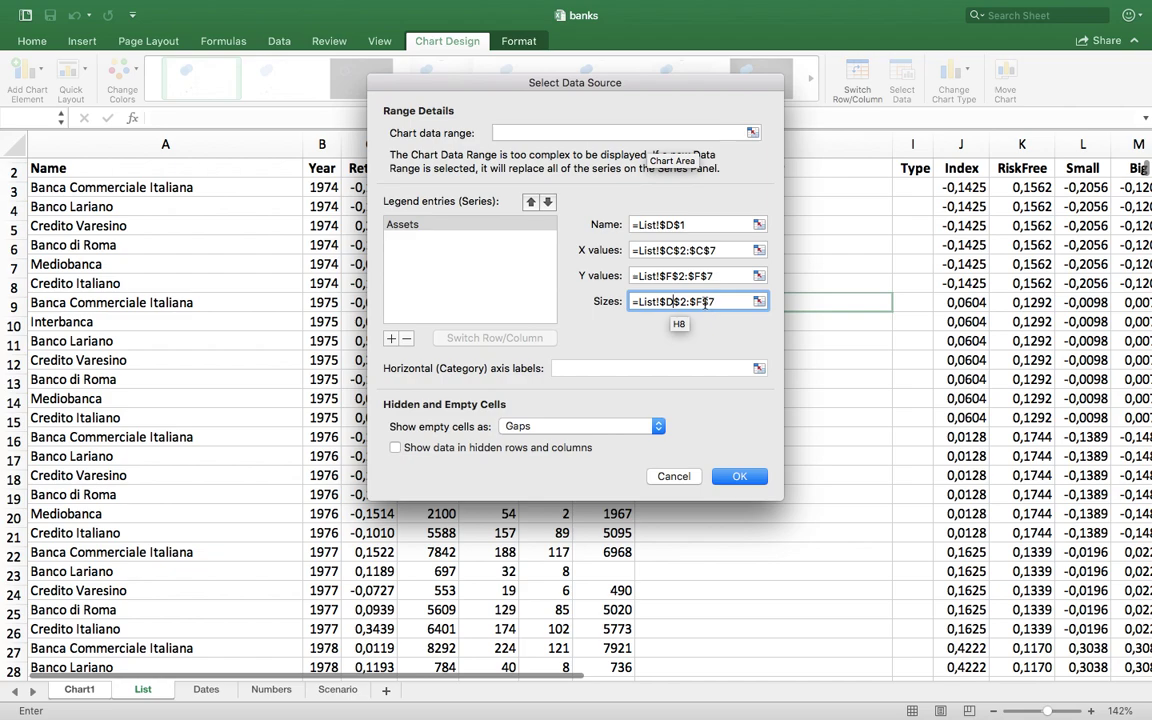
click(703, 301)
key(BackSpace)
text(D)
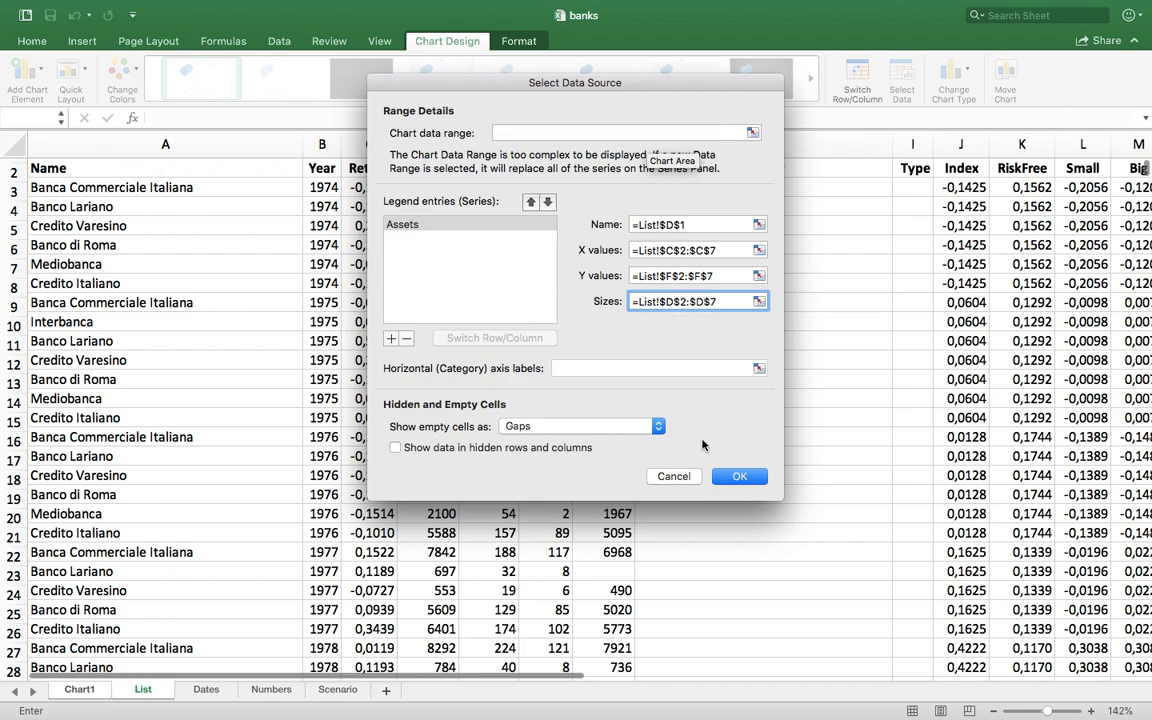
click(738, 476)
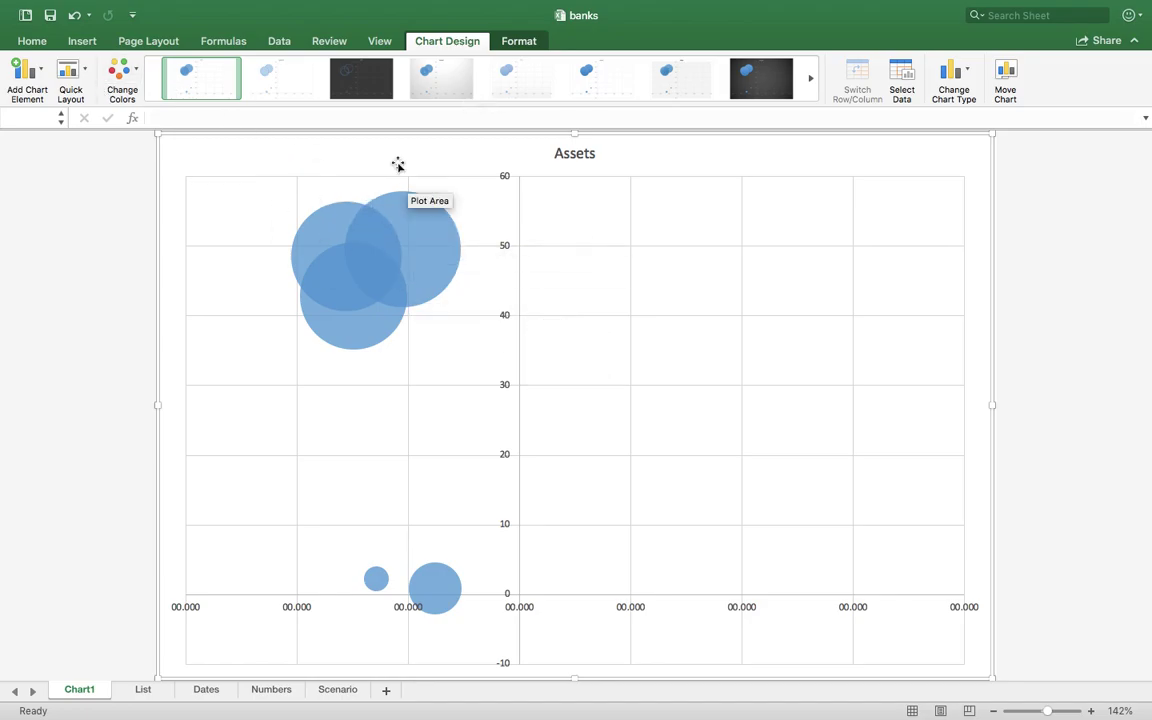
click(903, 82)
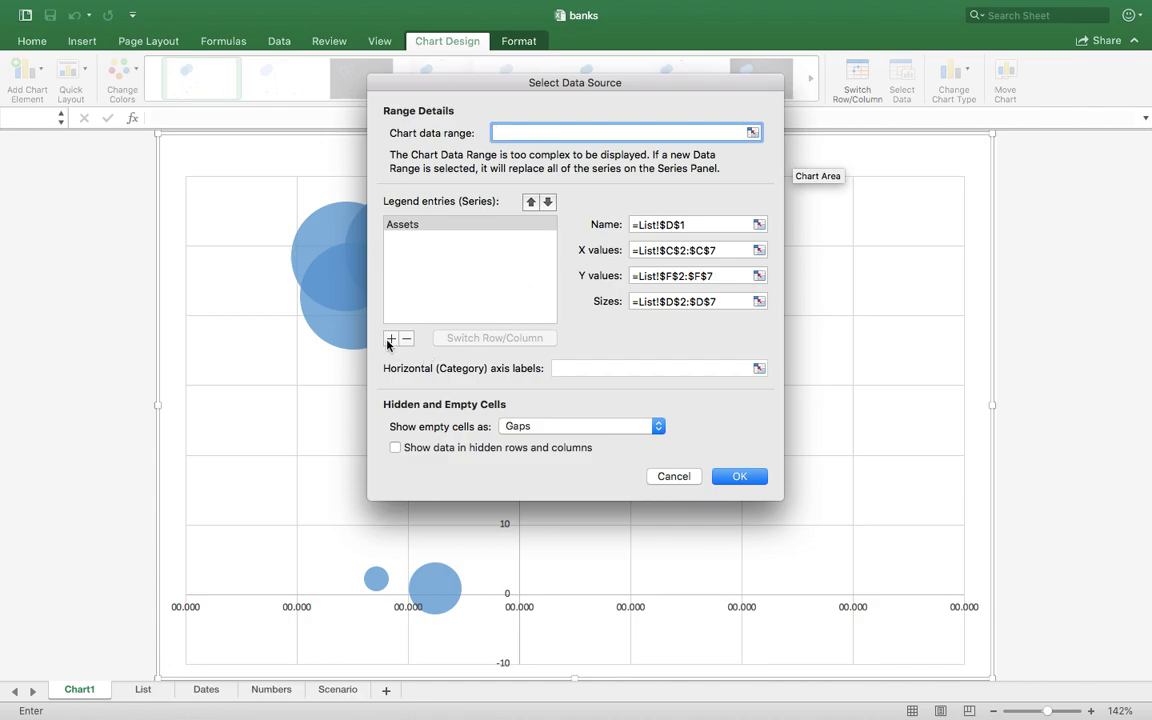
click(430, 228)
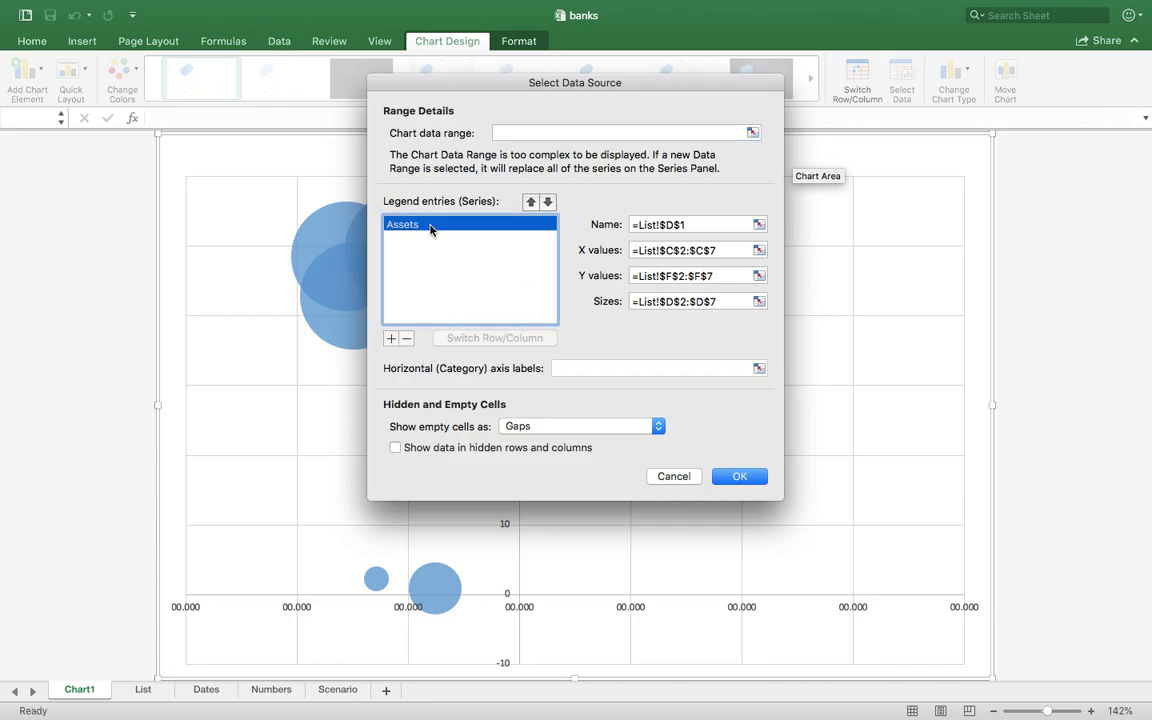
key(Escape)
Rename the Assets series of the bubble chart as 1974
click(903, 82)
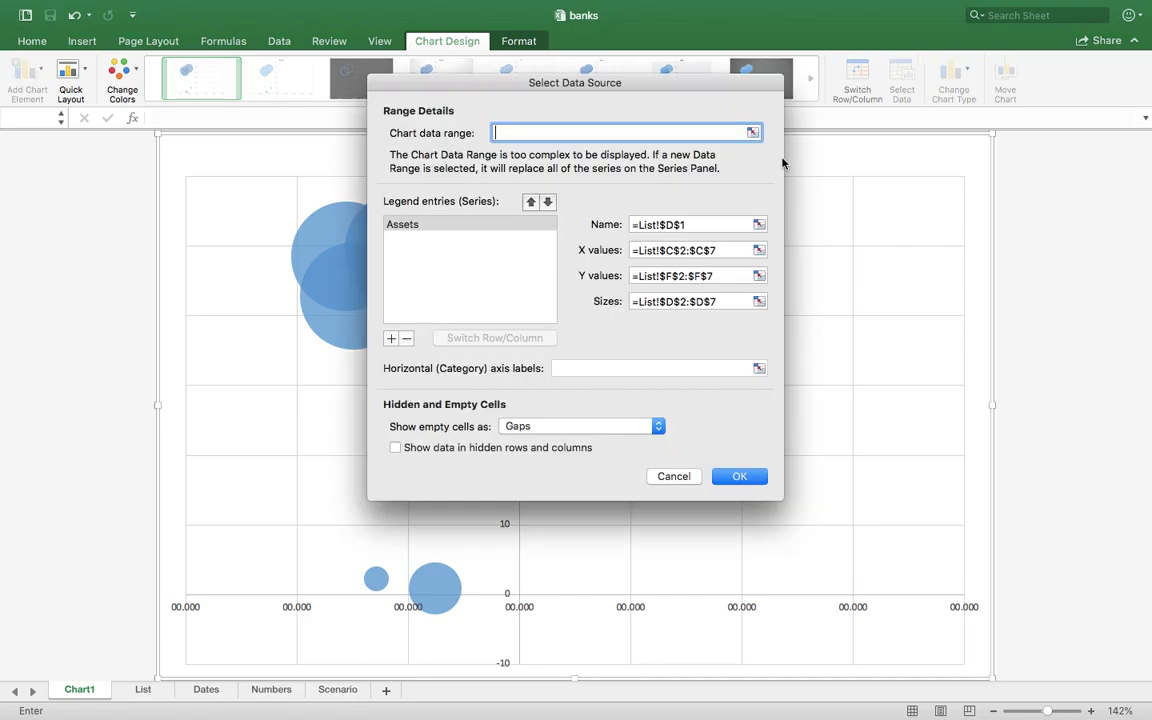
drag(699, 225, 631, 227)
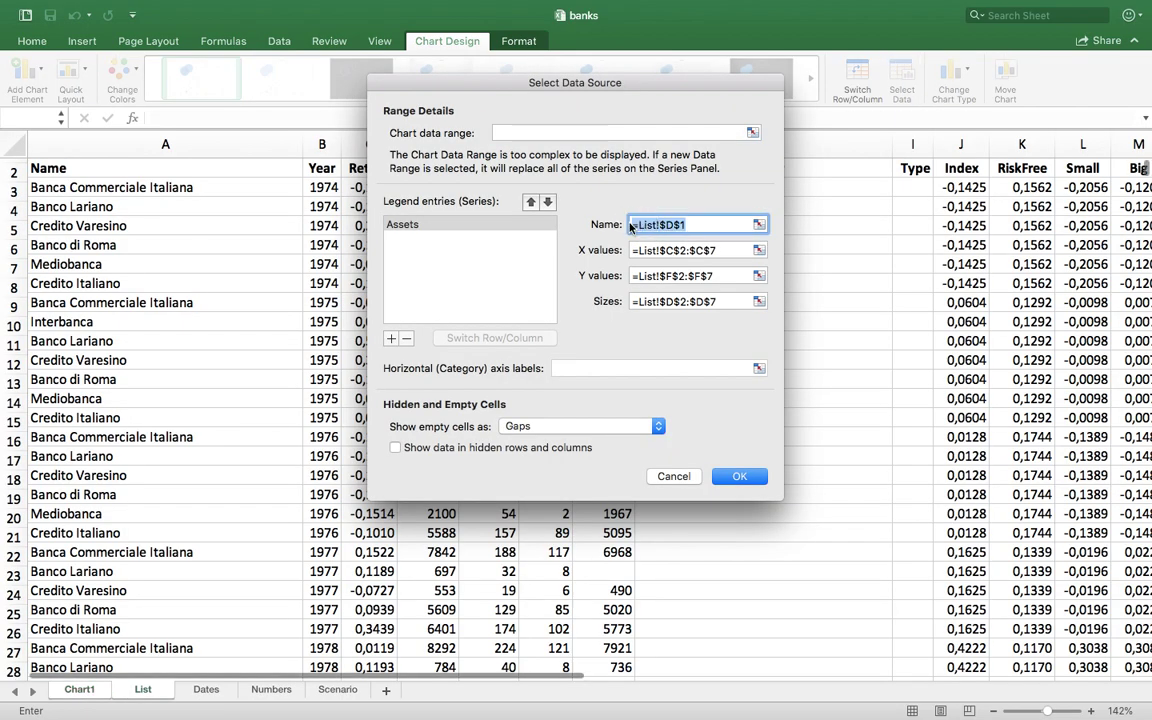
text(1974)
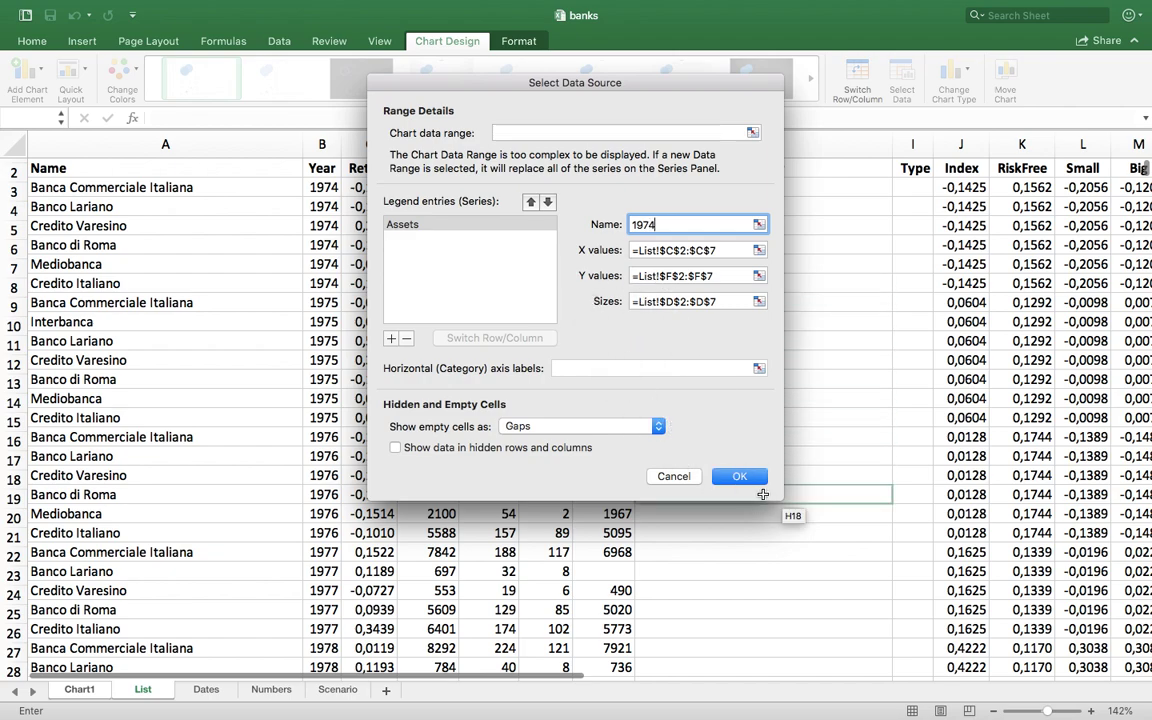
click(737, 477)
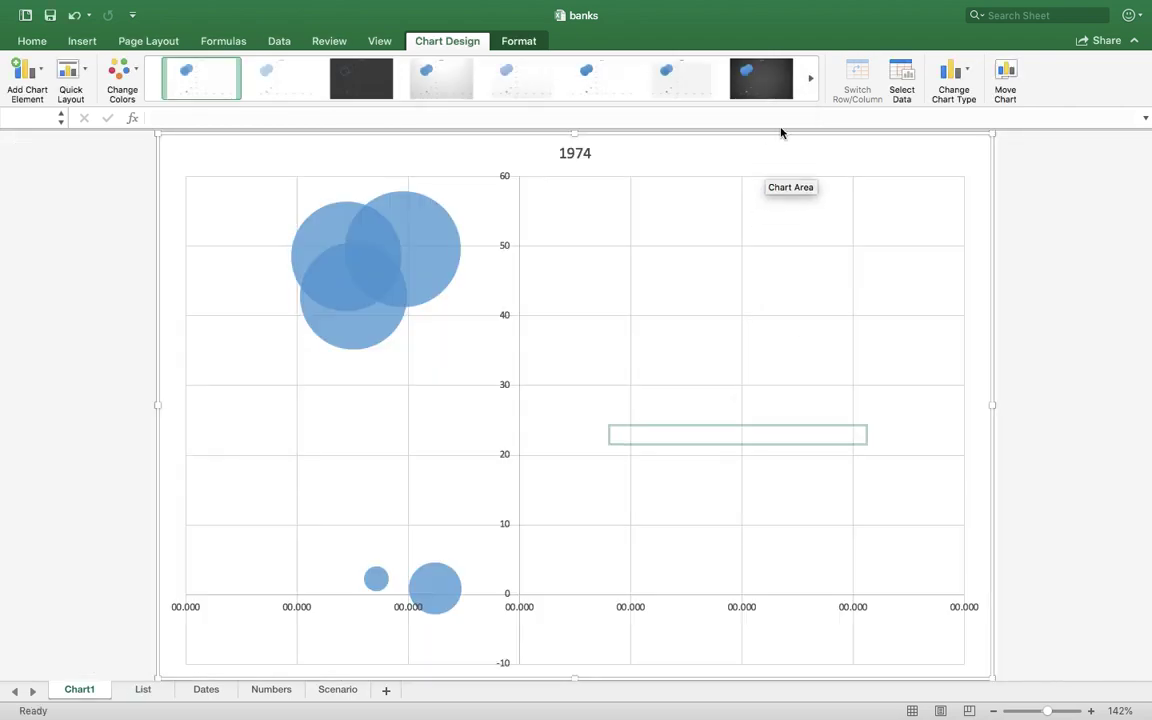
Add a new series named 1975 to the bubble chart's data source with X values =List!$C$8:$C$14
click(891, 80)
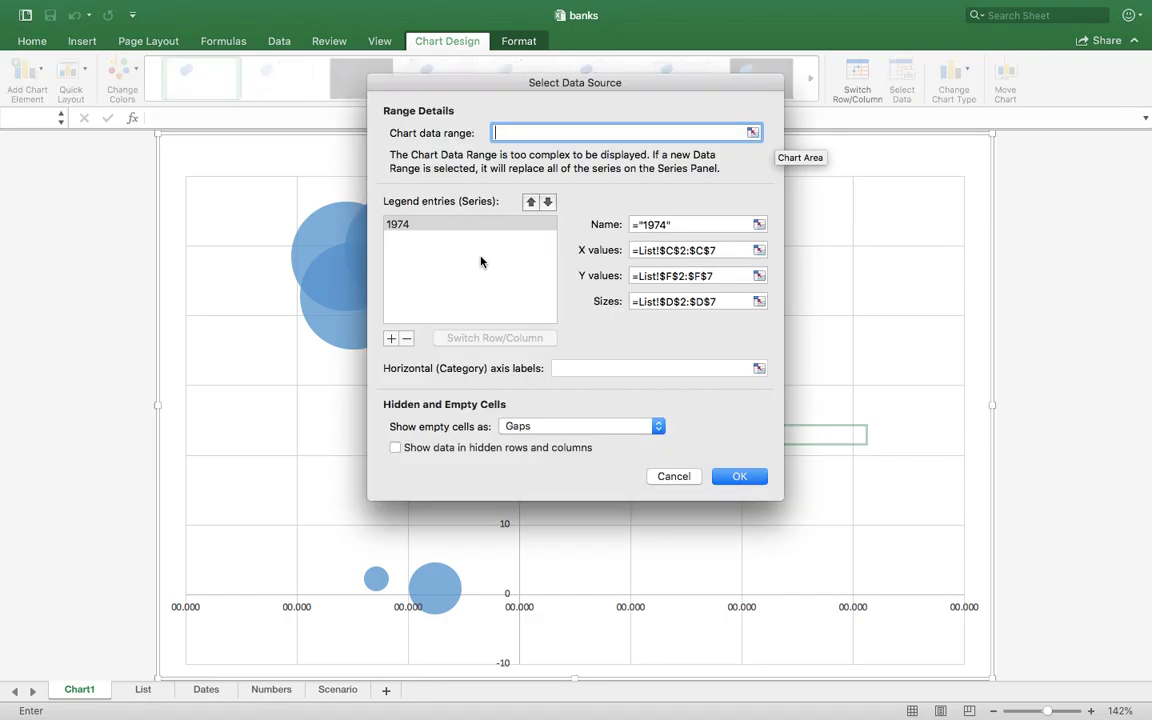
click(391, 338)
click(633, 224)
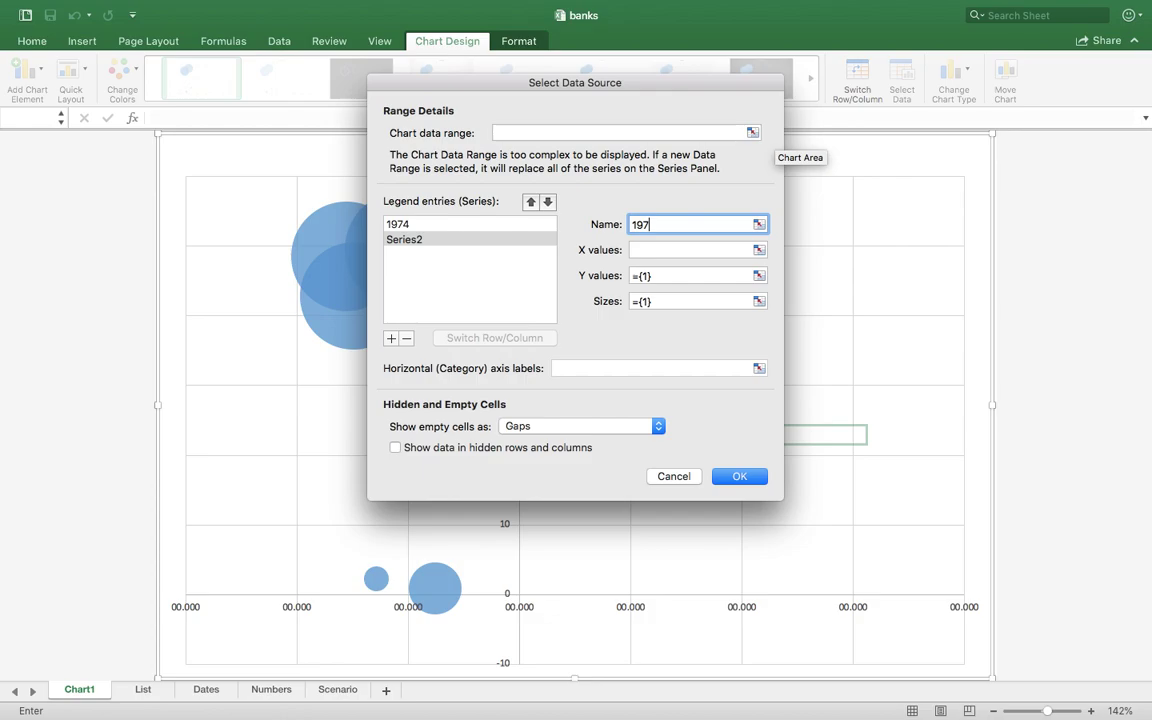
click(759, 250)
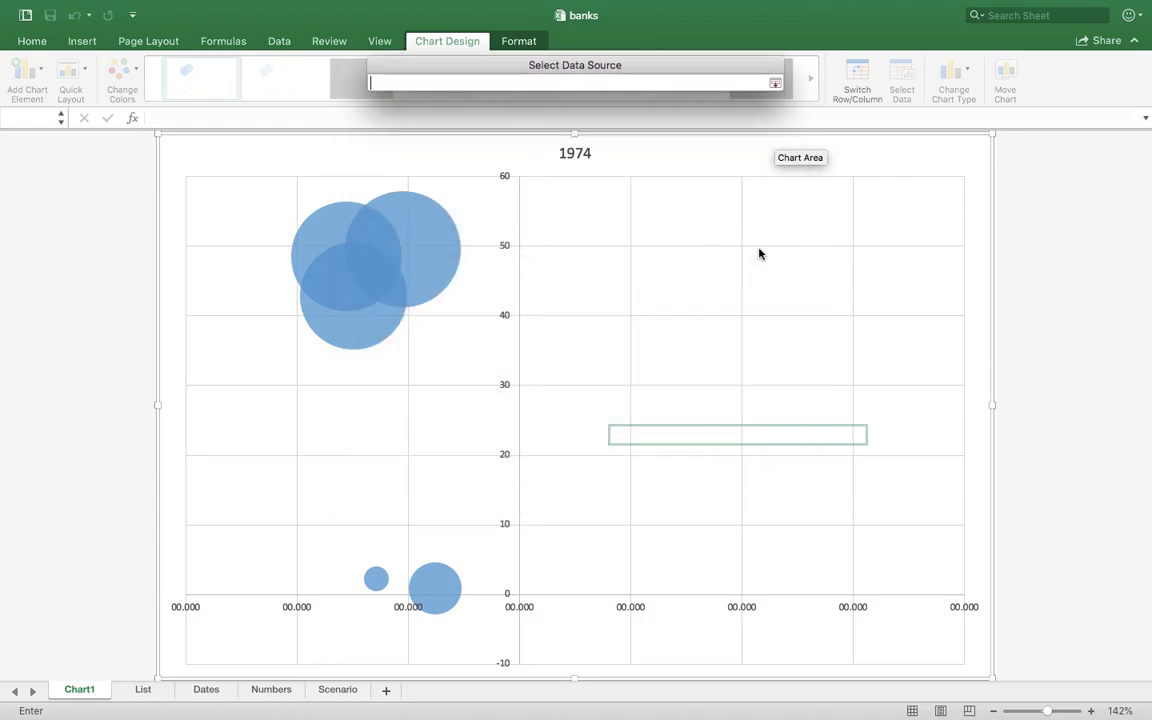
click(143, 689)
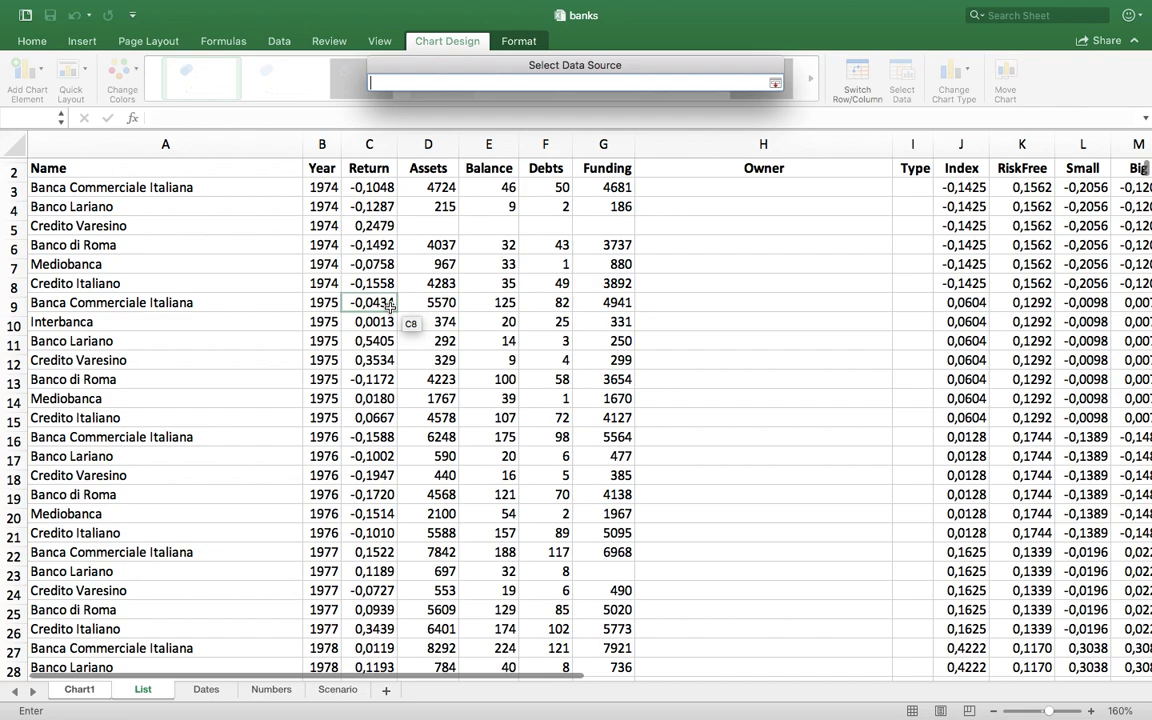
drag(389, 303, 373, 421)
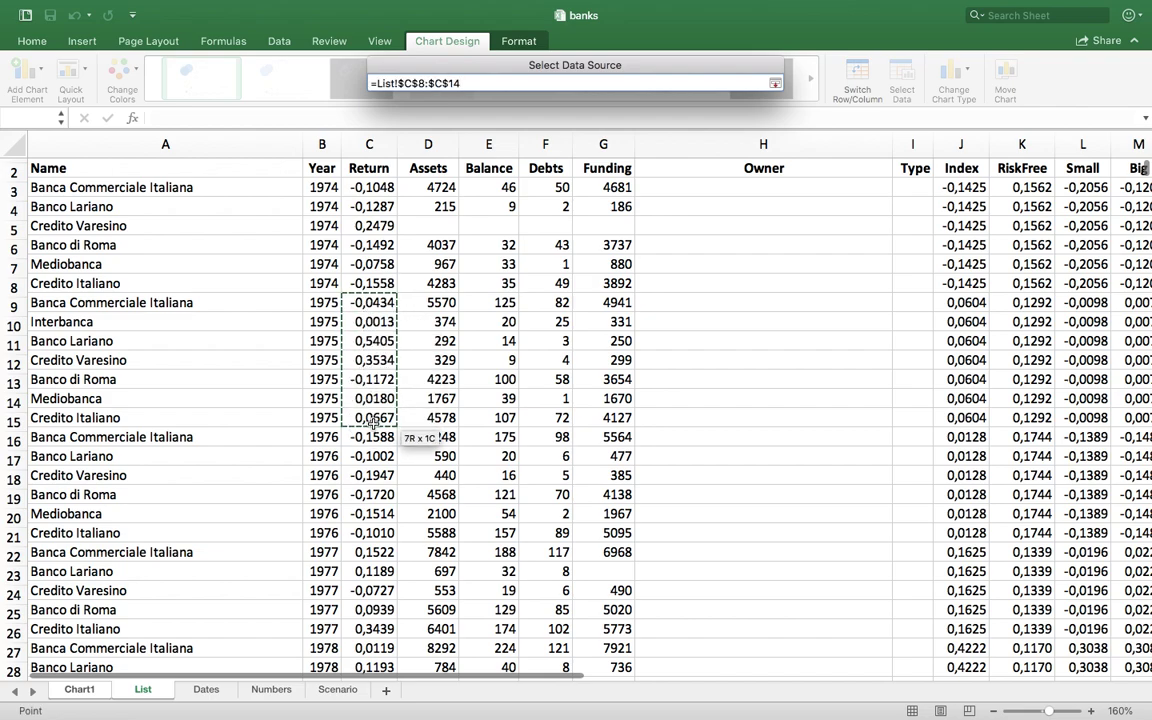
click(775, 83)
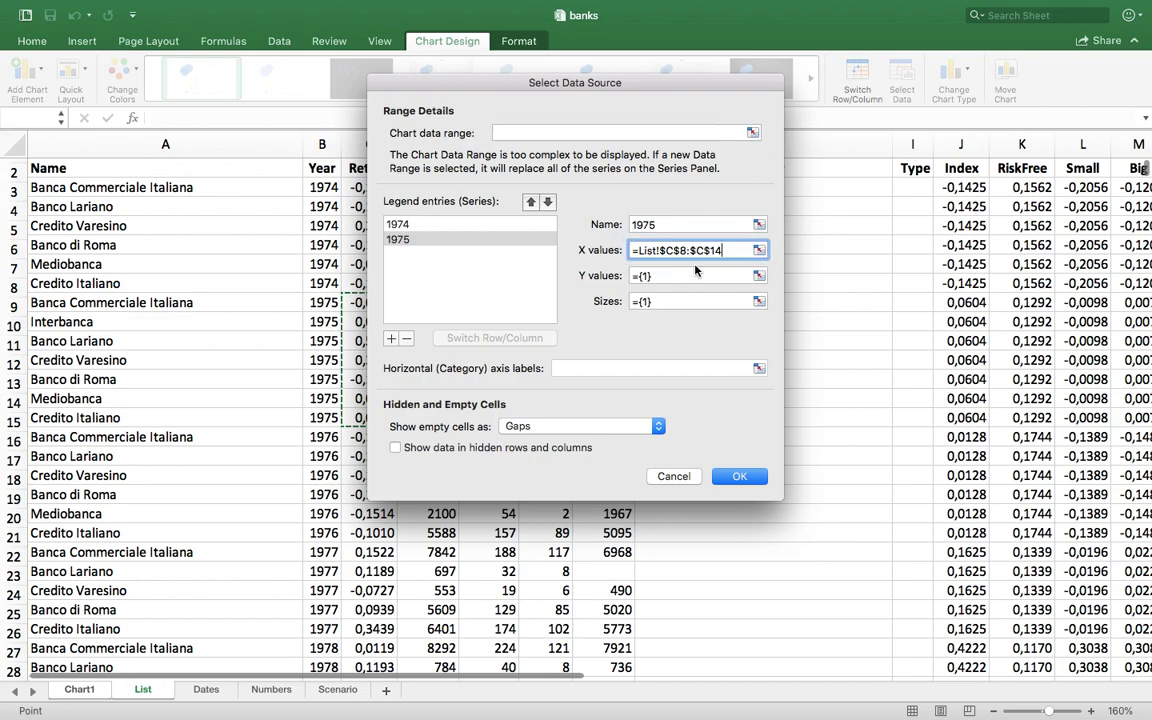
Set the 1975 series' Y values to =List!$F$8:$F$14 and its bubble sizes to =List!D8:D14, and apply the data source changes
drag(726, 250, 600, 276)
click(667, 277)
key(BackSpace)
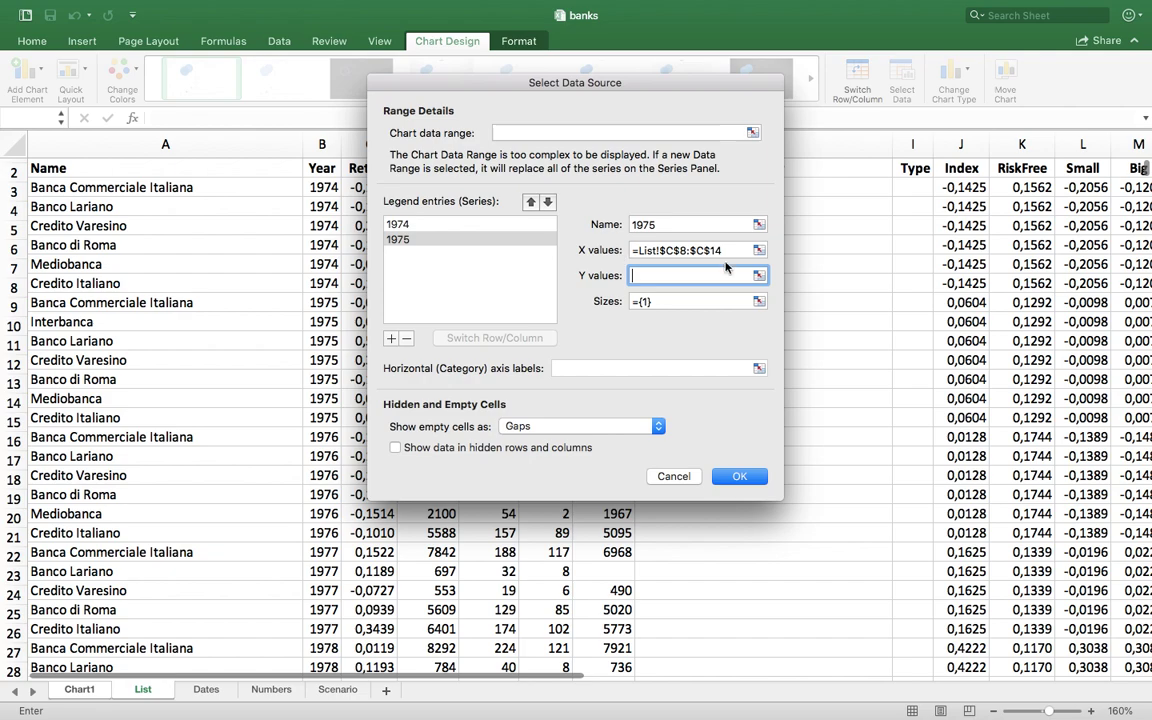
click(759, 275)
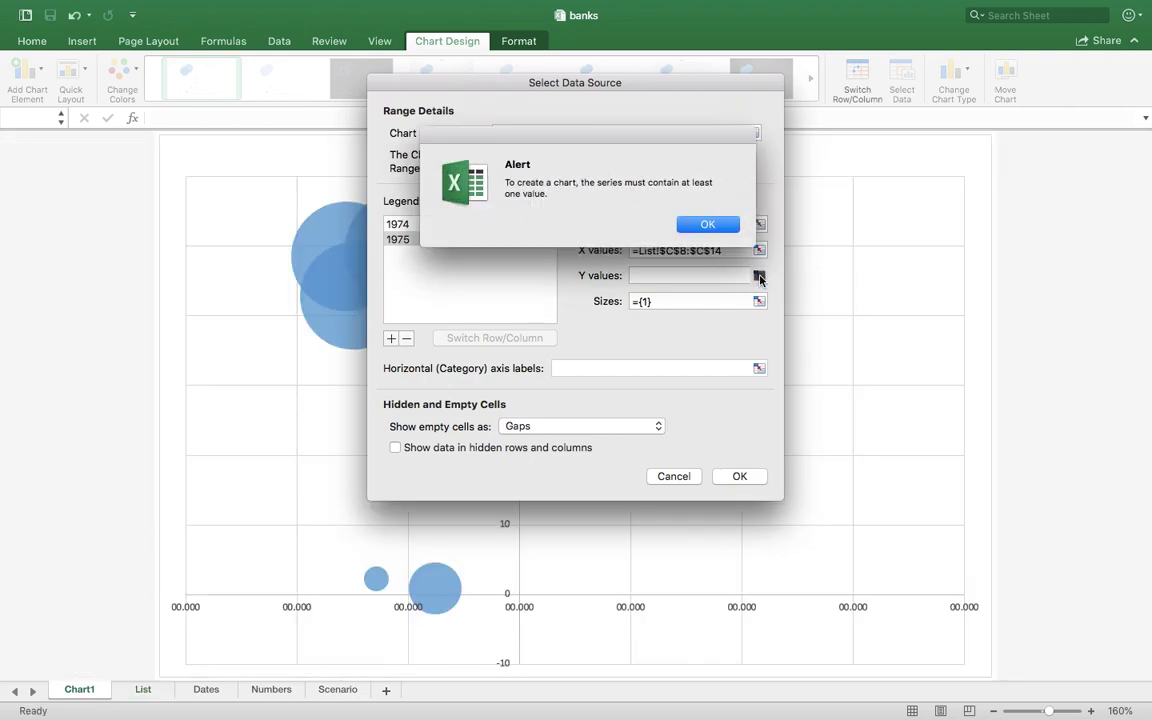
click(707, 225)
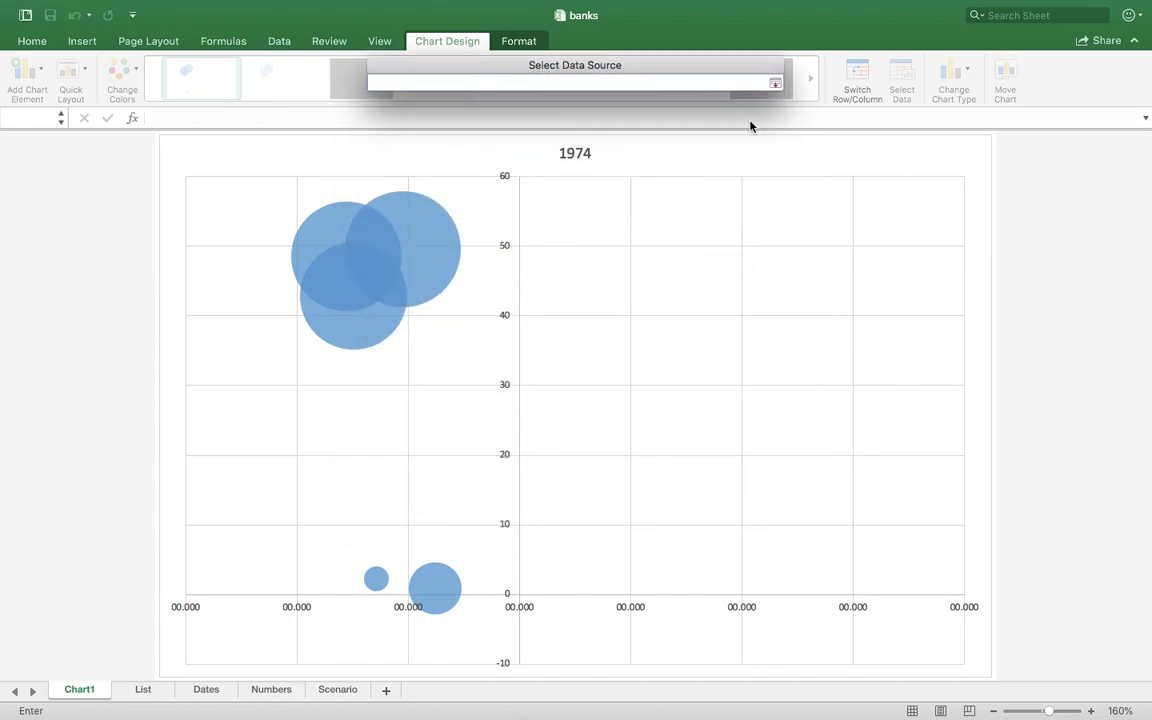
mouse_move(143, 712)
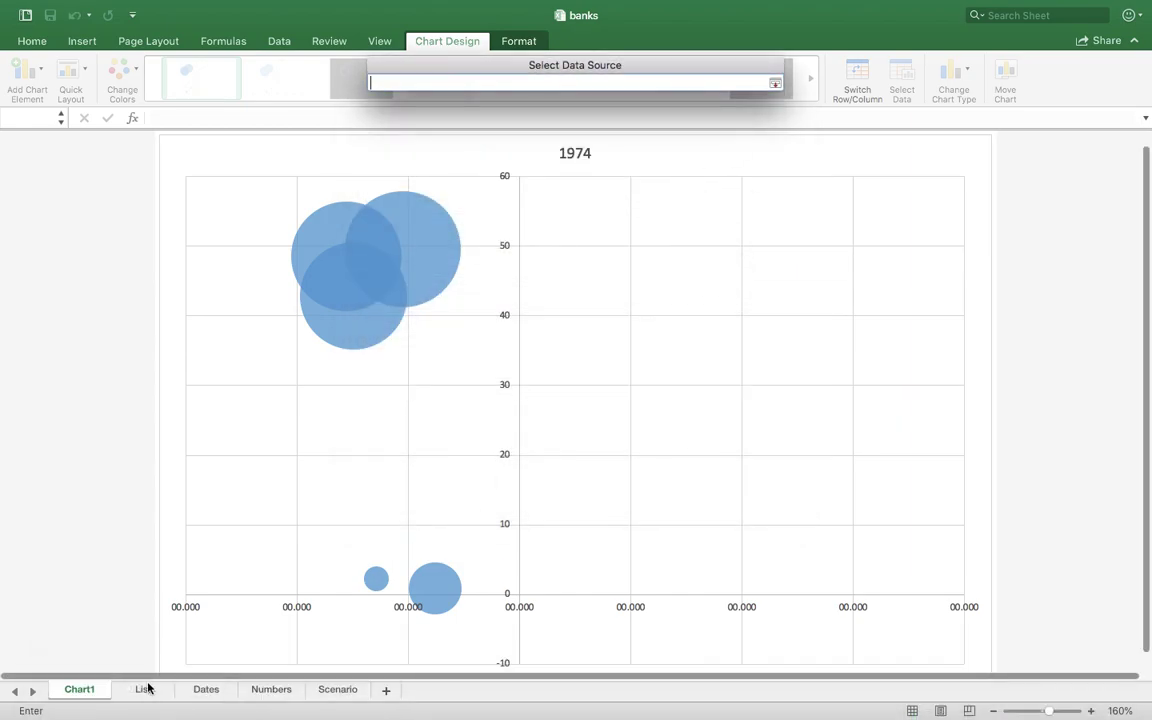
click(145, 688)
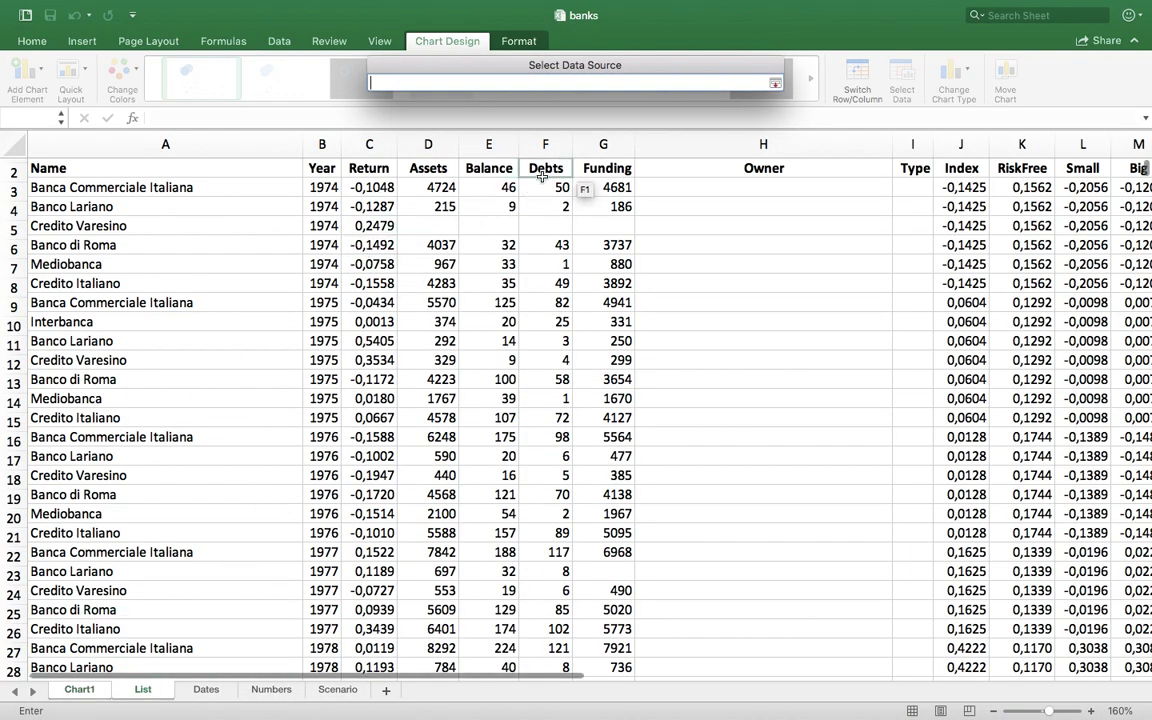
click(541, 300)
drag(541, 300, 542, 416)
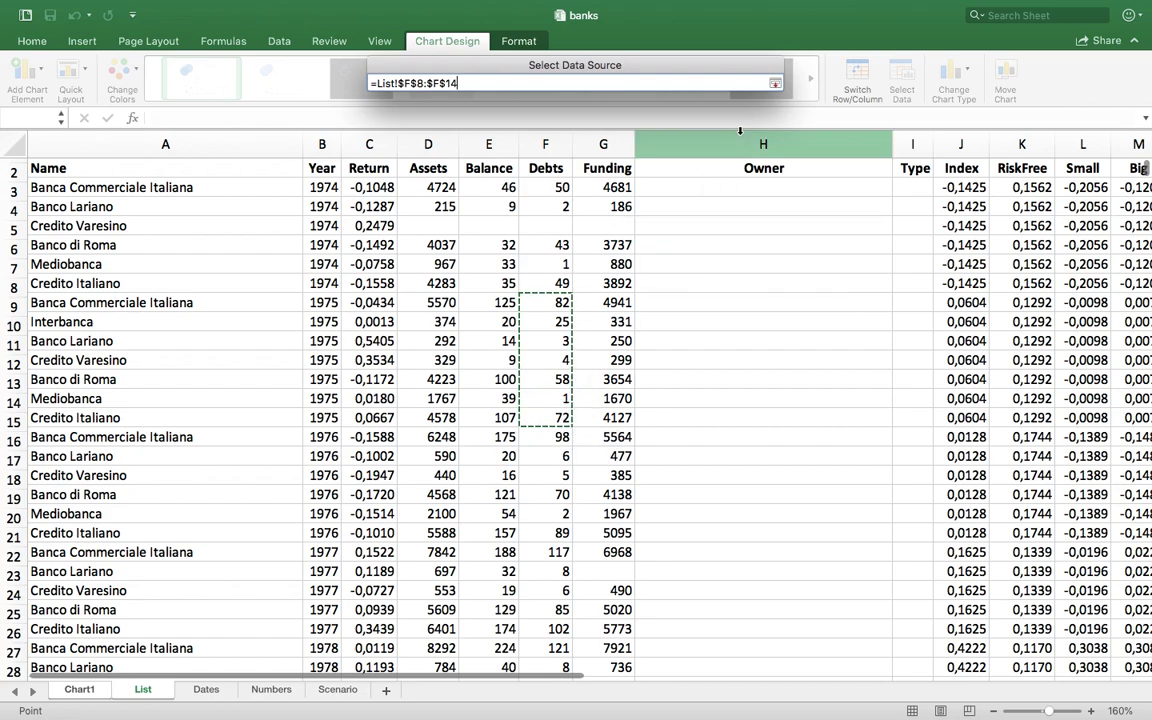
click(775, 84)
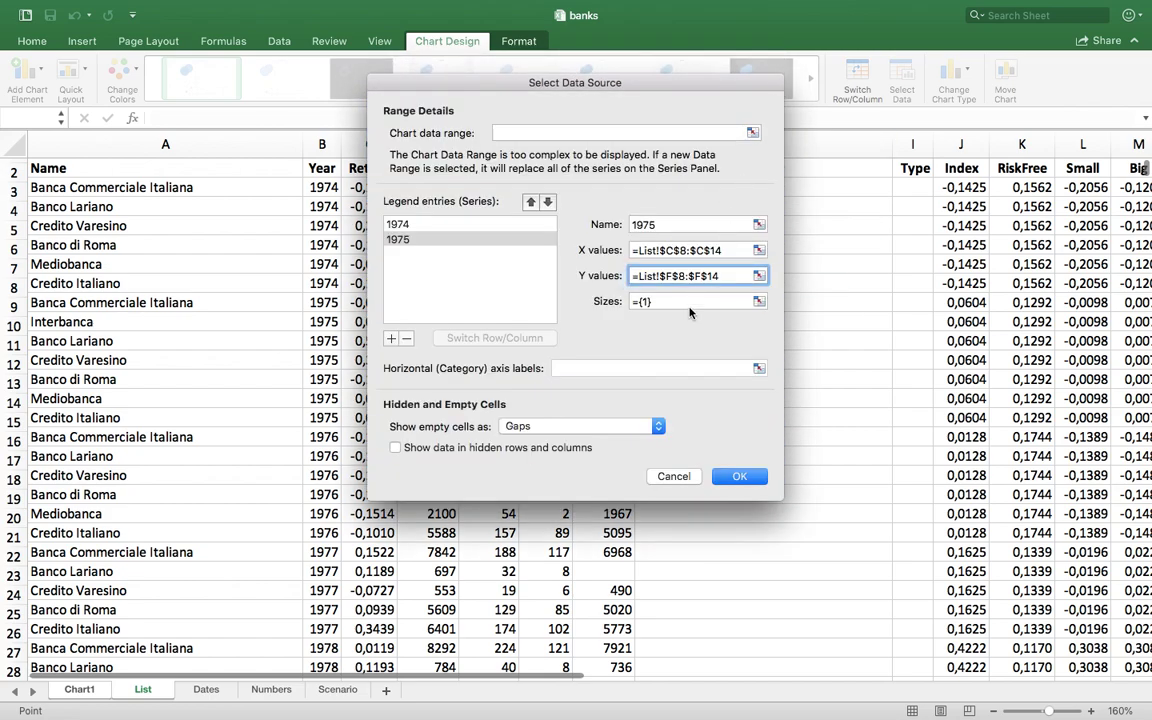
click(651, 300)
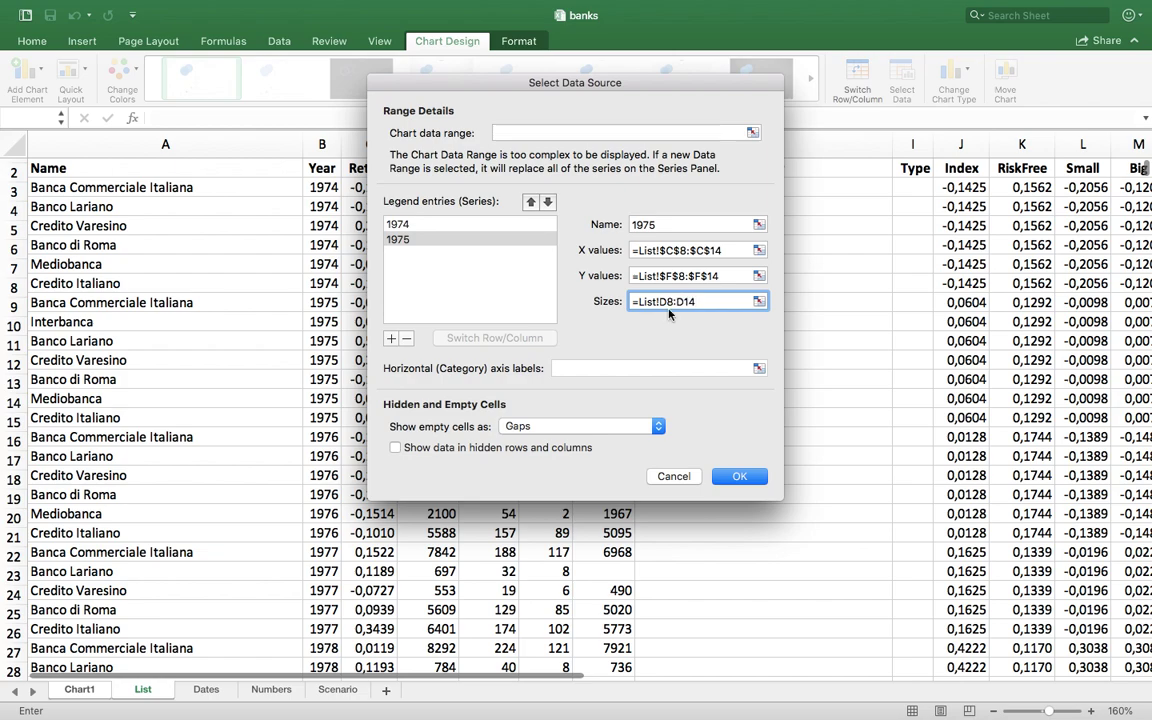
click(737, 477)
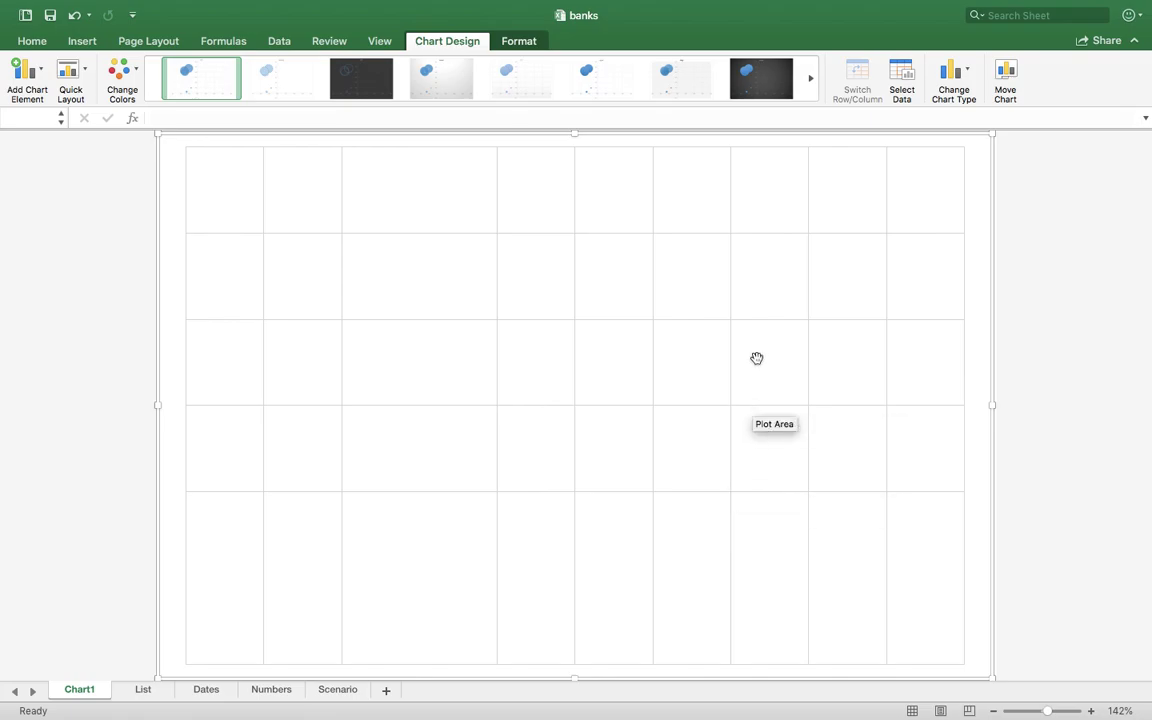
Review the names, X values, Y values and sizes of the 1974 and 1975 series in the bubble chart's data source
click(900, 80)
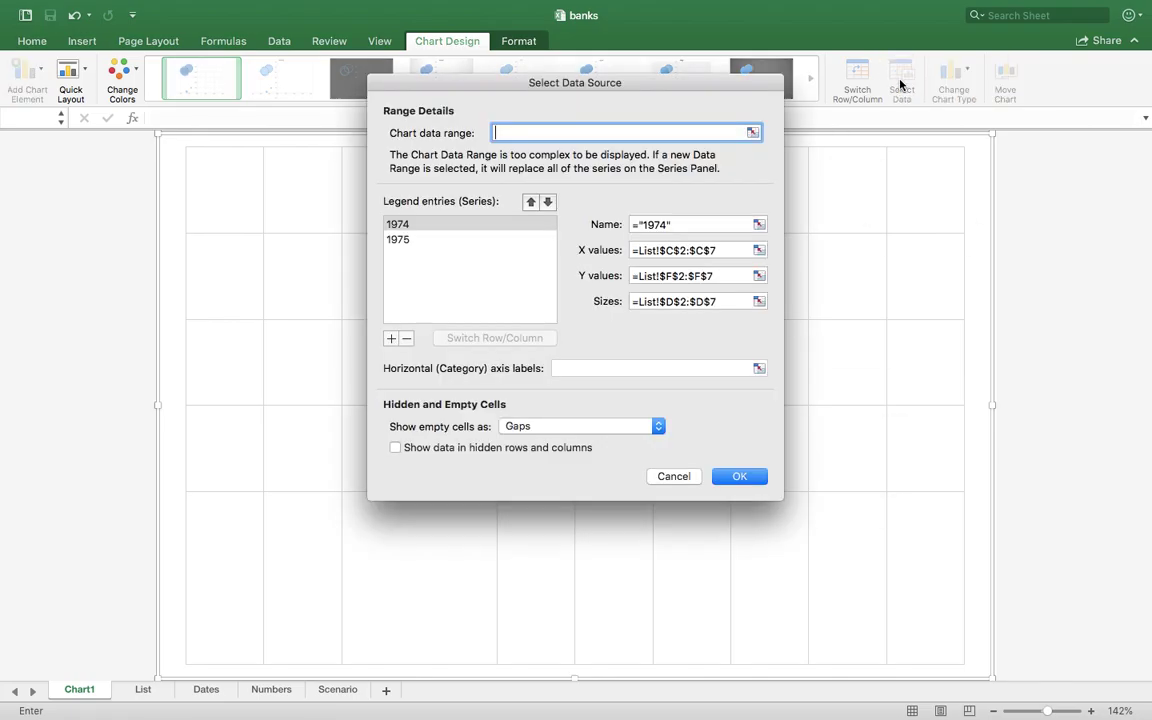
click(467, 239)
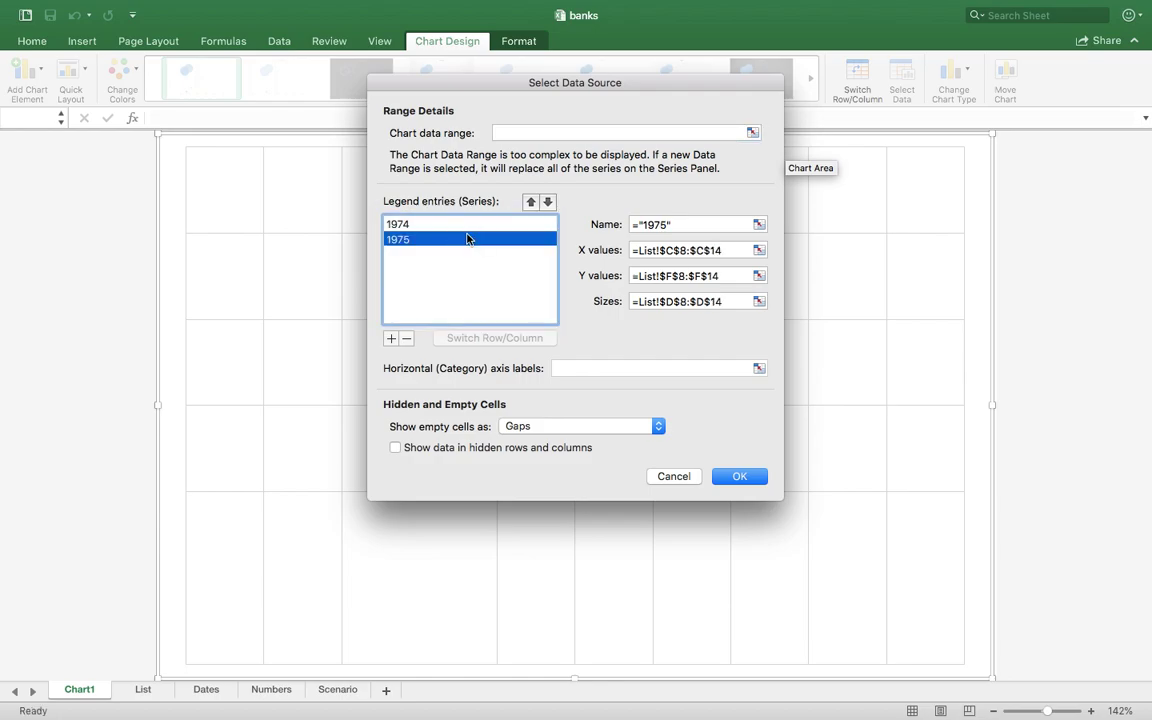
click(471, 225)
click(461, 239)
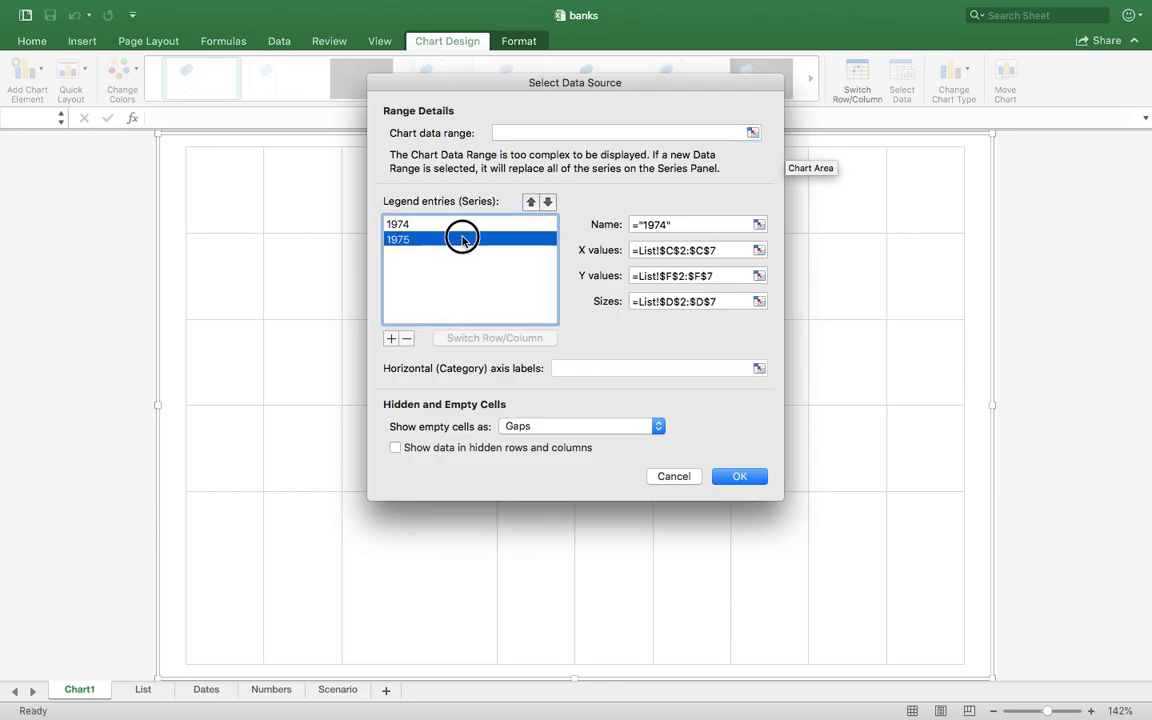
click(470, 226)
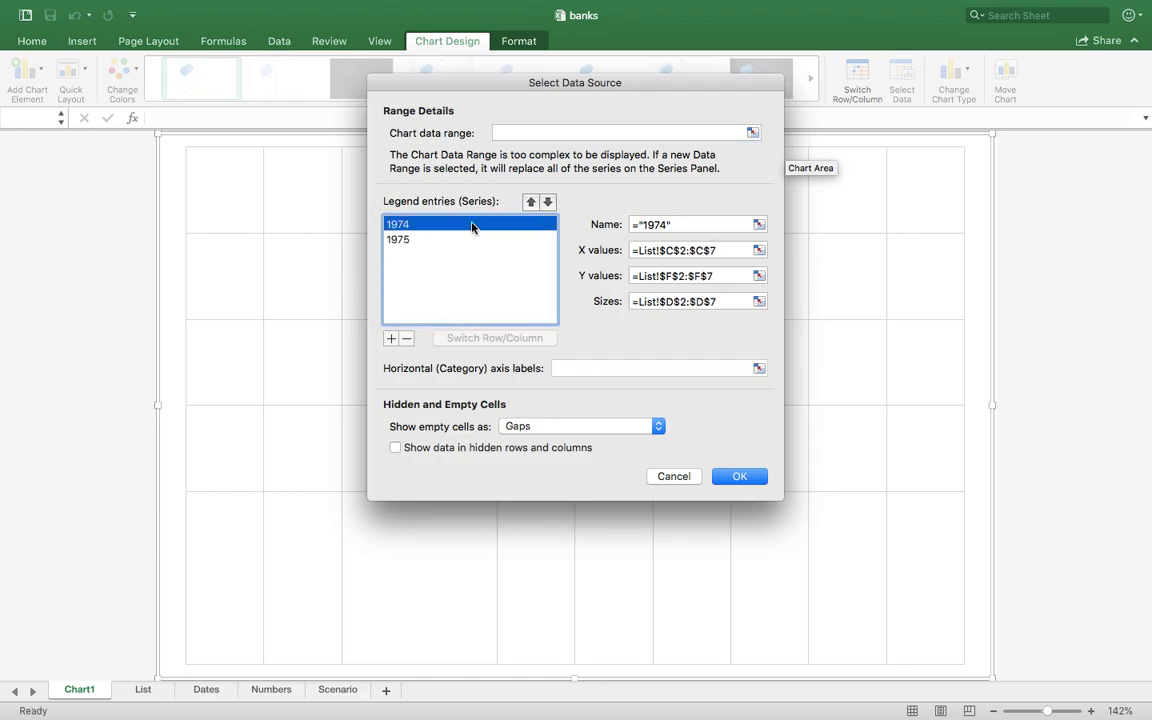
click(466, 240)
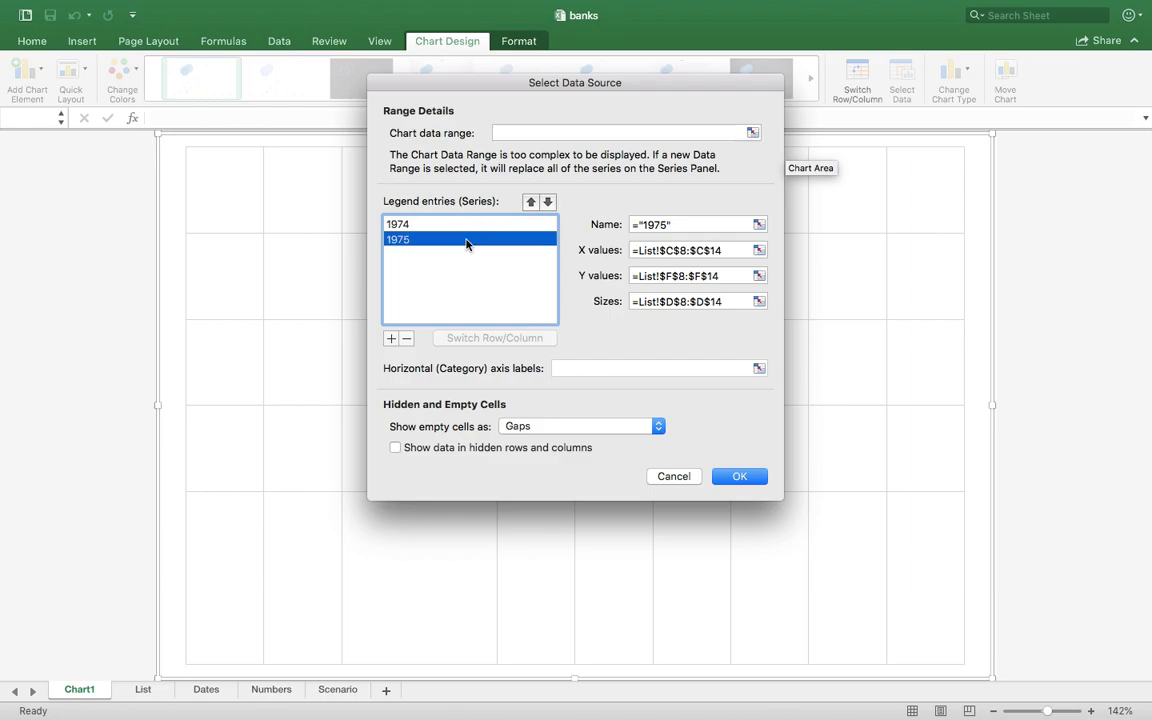
click(740, 476)
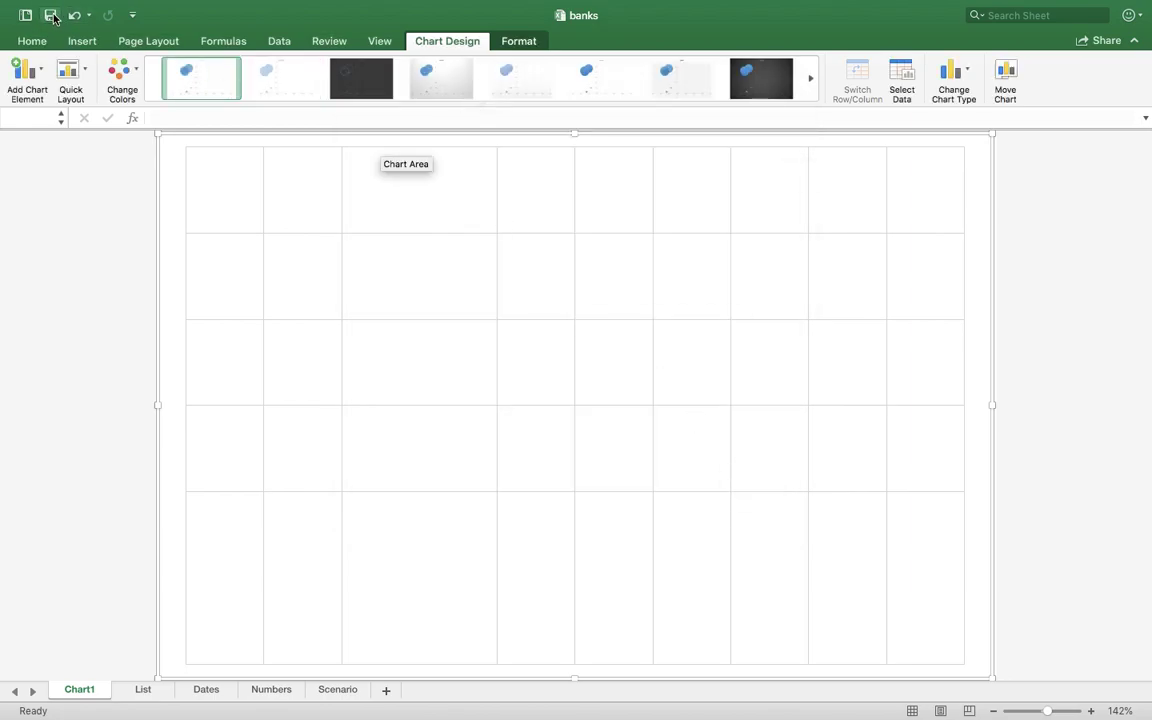
Create a PivotTable on a new worksheet from the List sheet range $A$1:$M$966
click(141, 690)
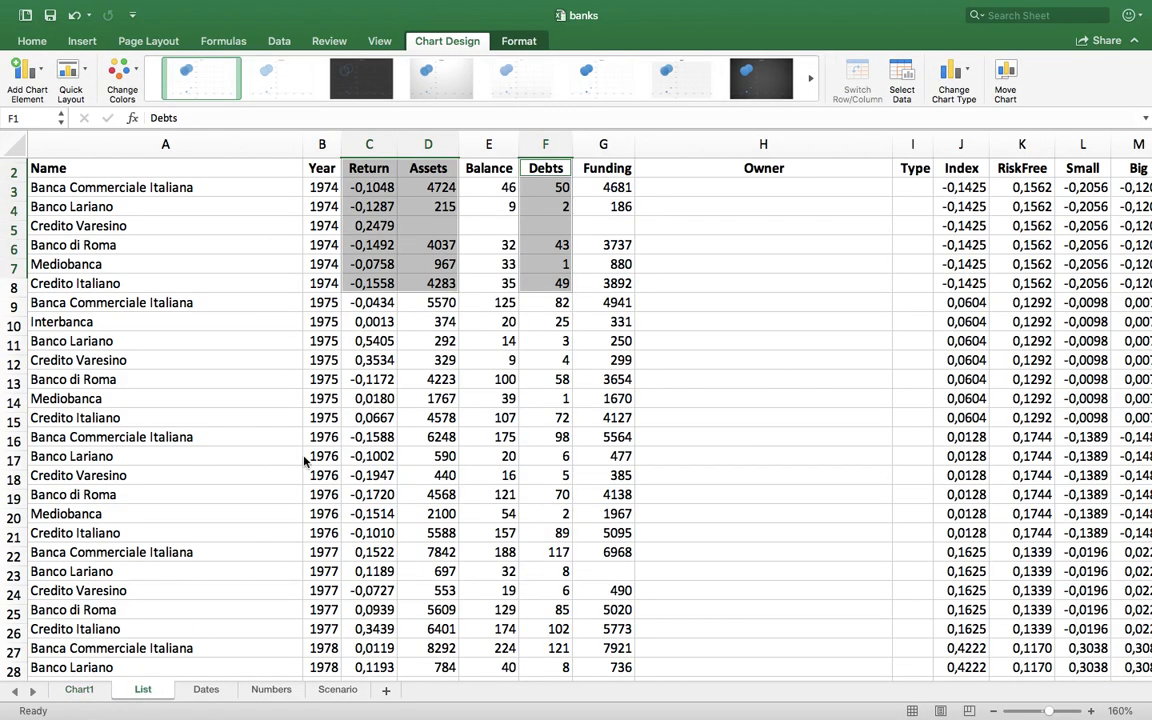
click(347, 400)
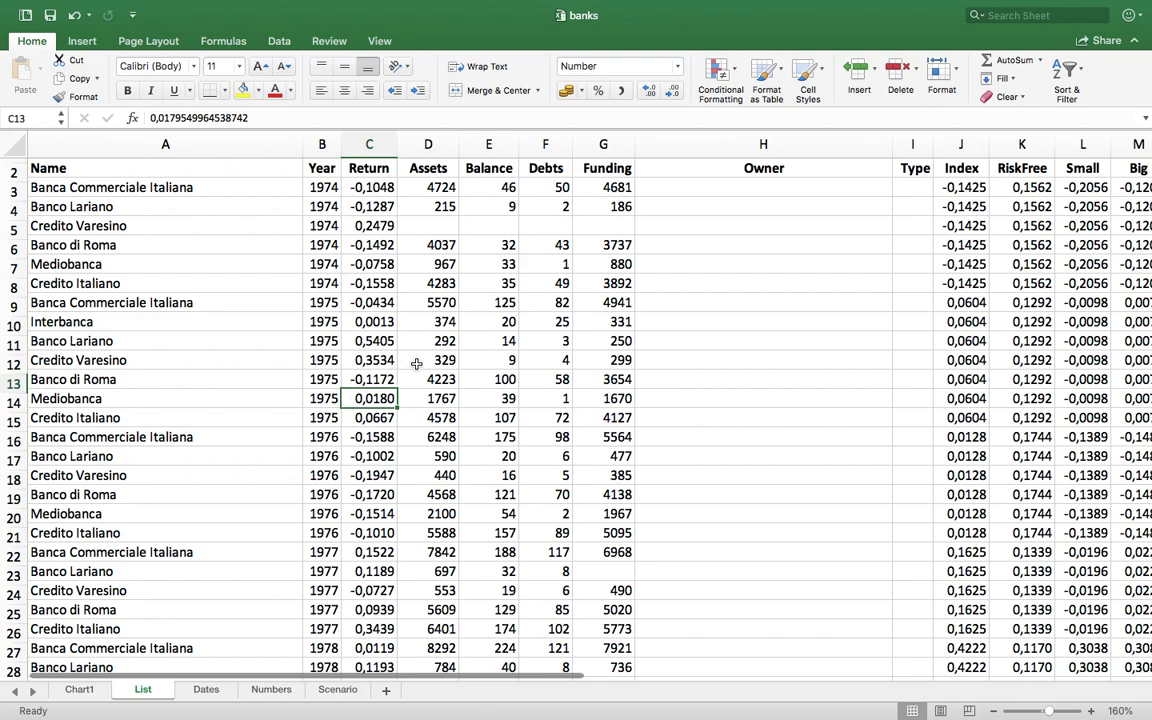
click(465, 341)
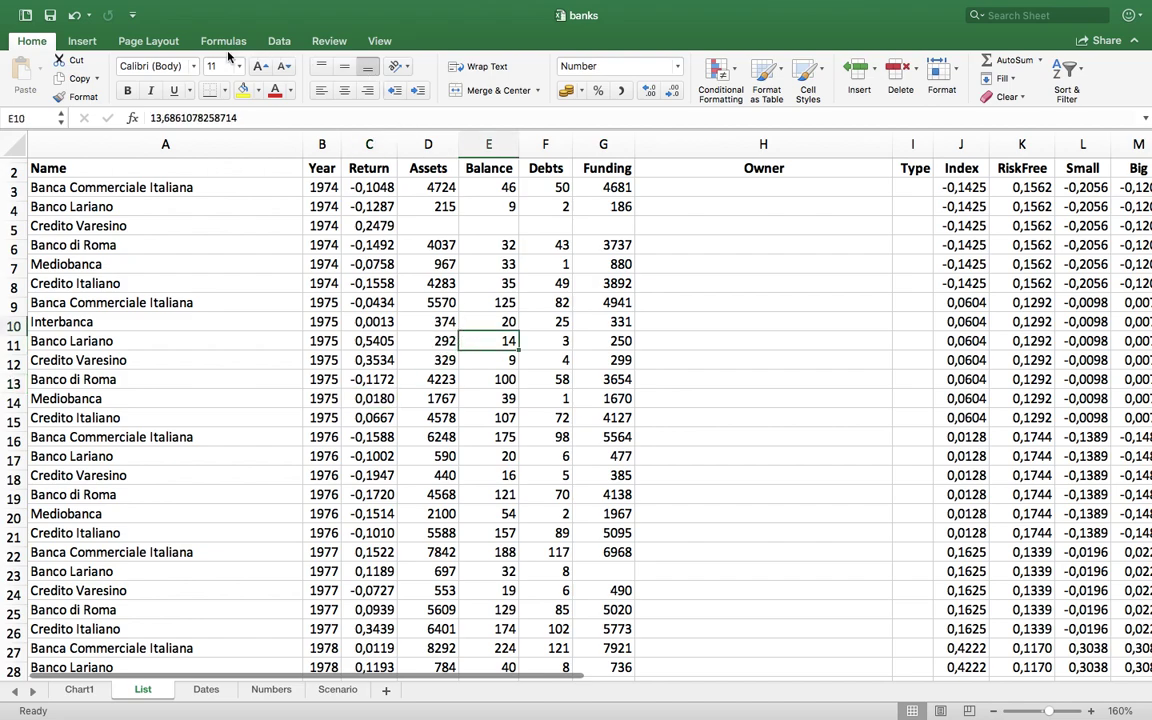
click(82, 41)
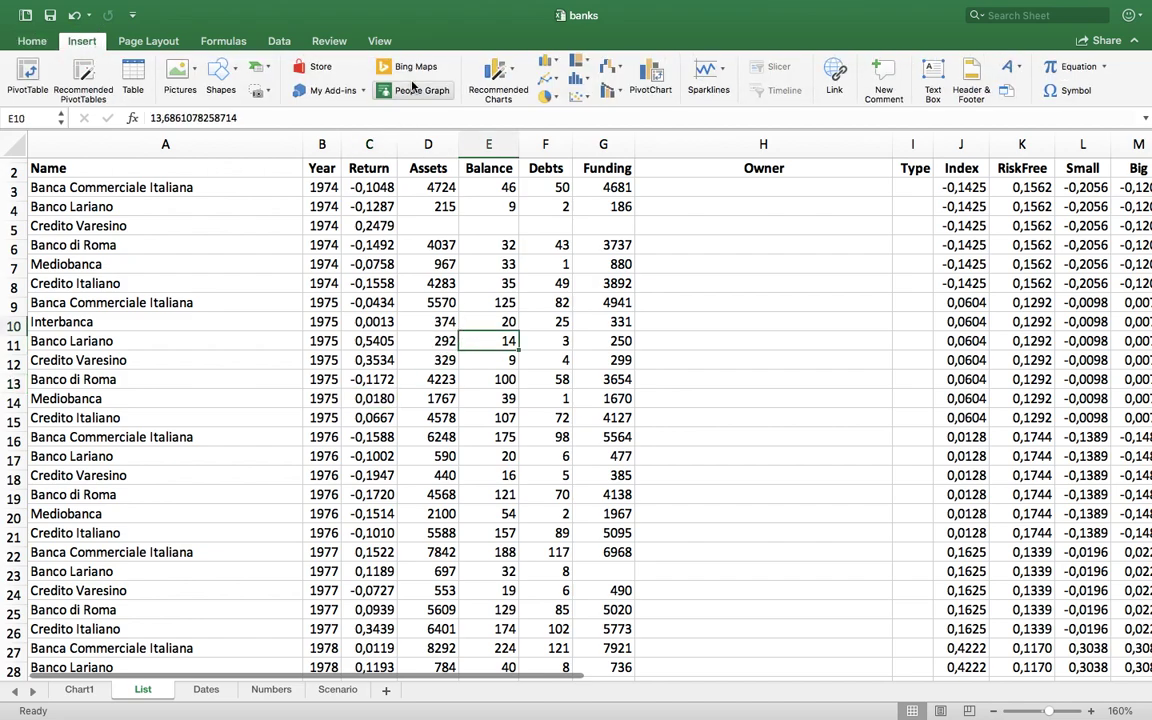
click(30, 70)
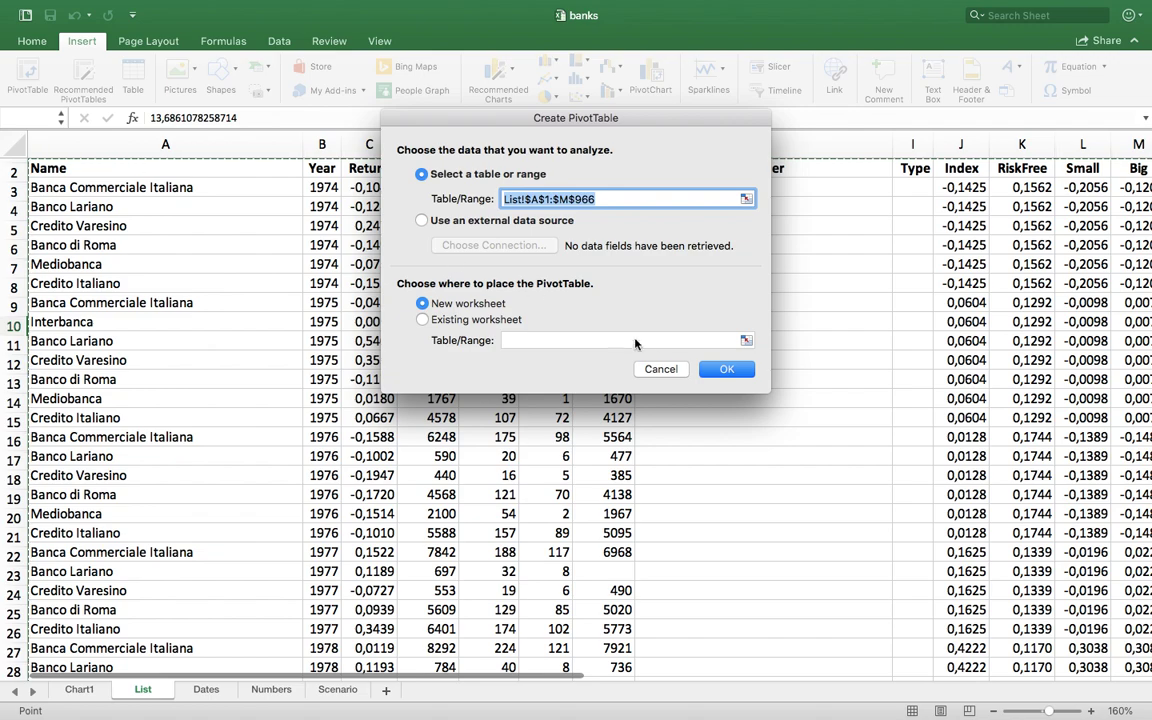
click(724, 370)
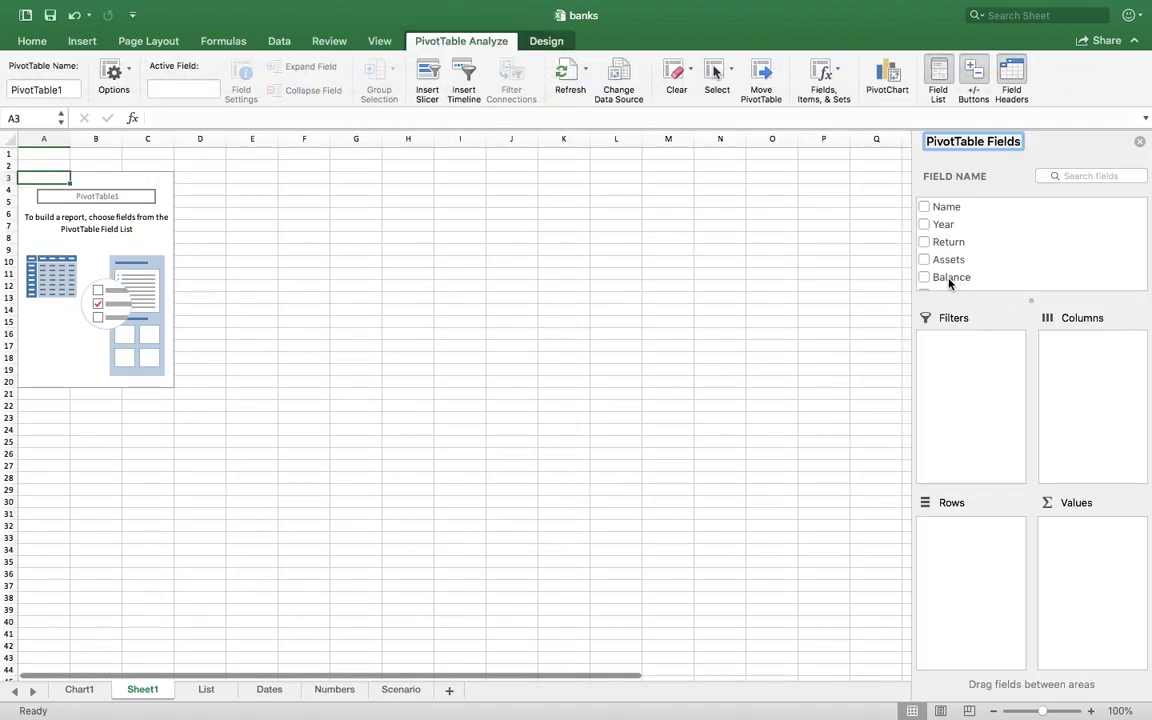
Add the Return field to the PivotTable's values and summarize it by Average
drag(958, 244, 1111, 547)
click(1078, 524)
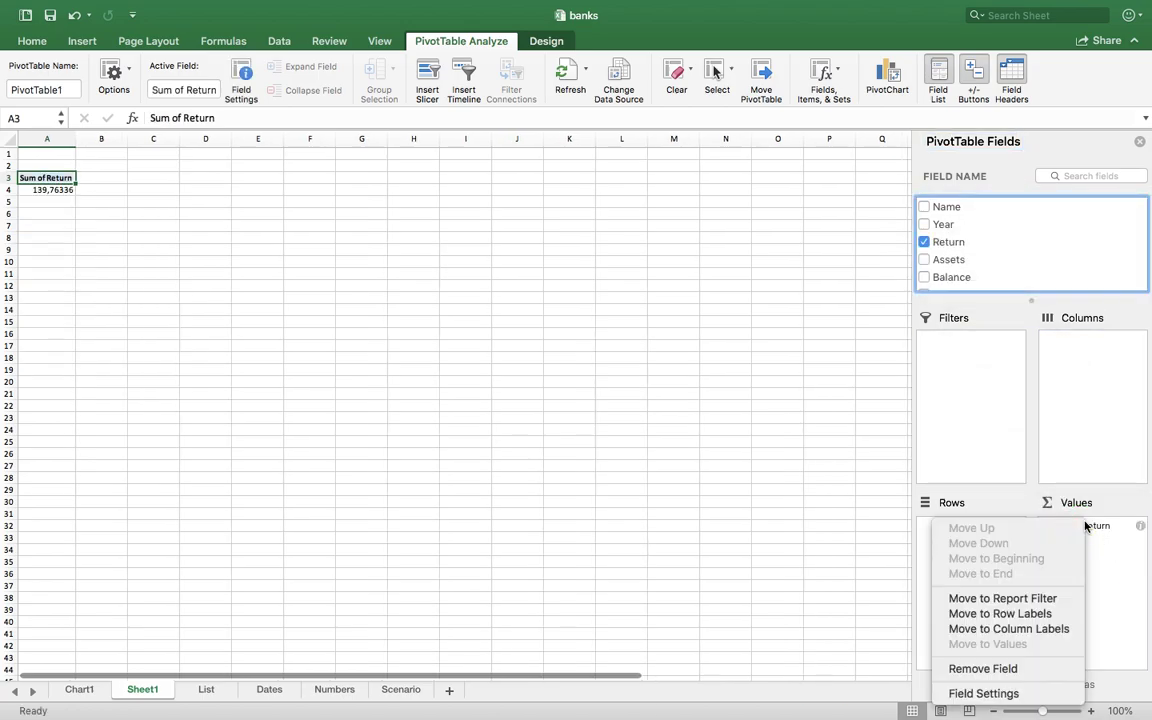
click(985, 692)
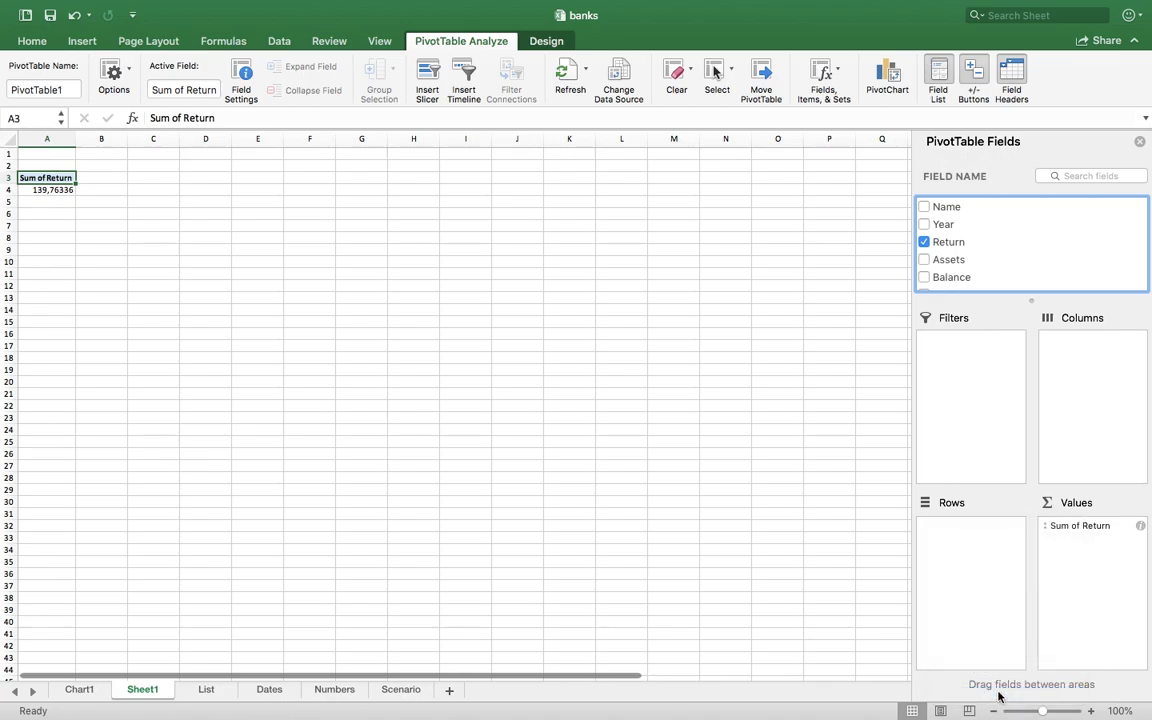
click(500, 255)
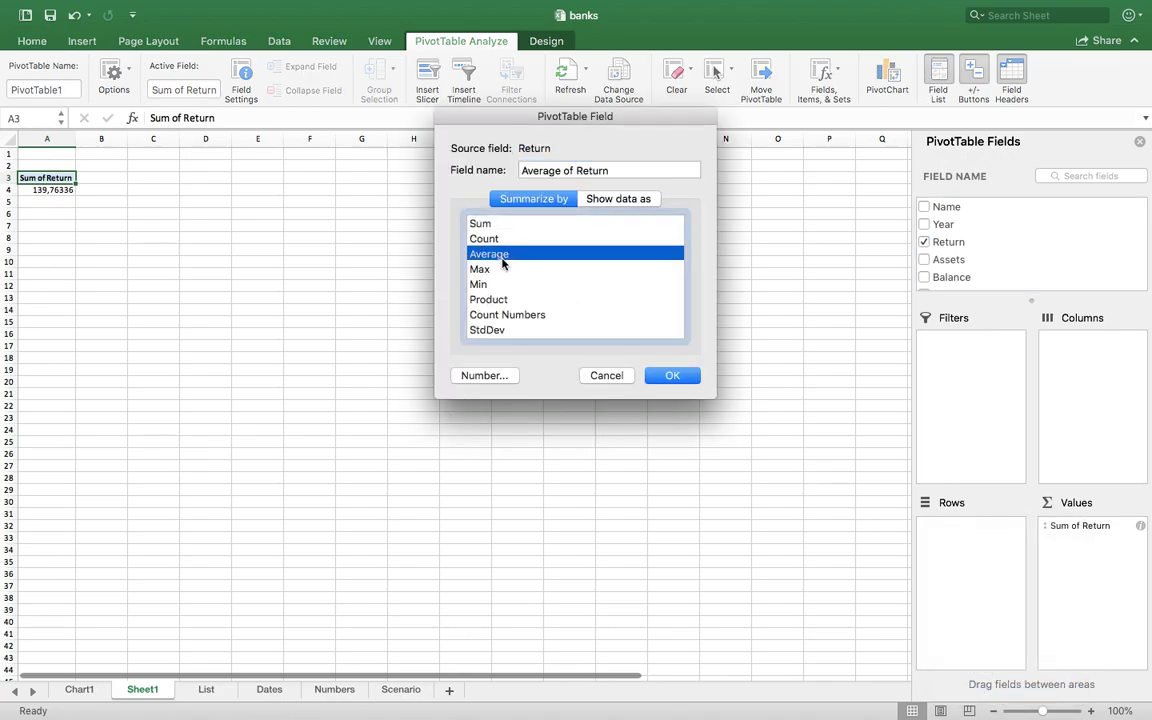
click(670, 376)
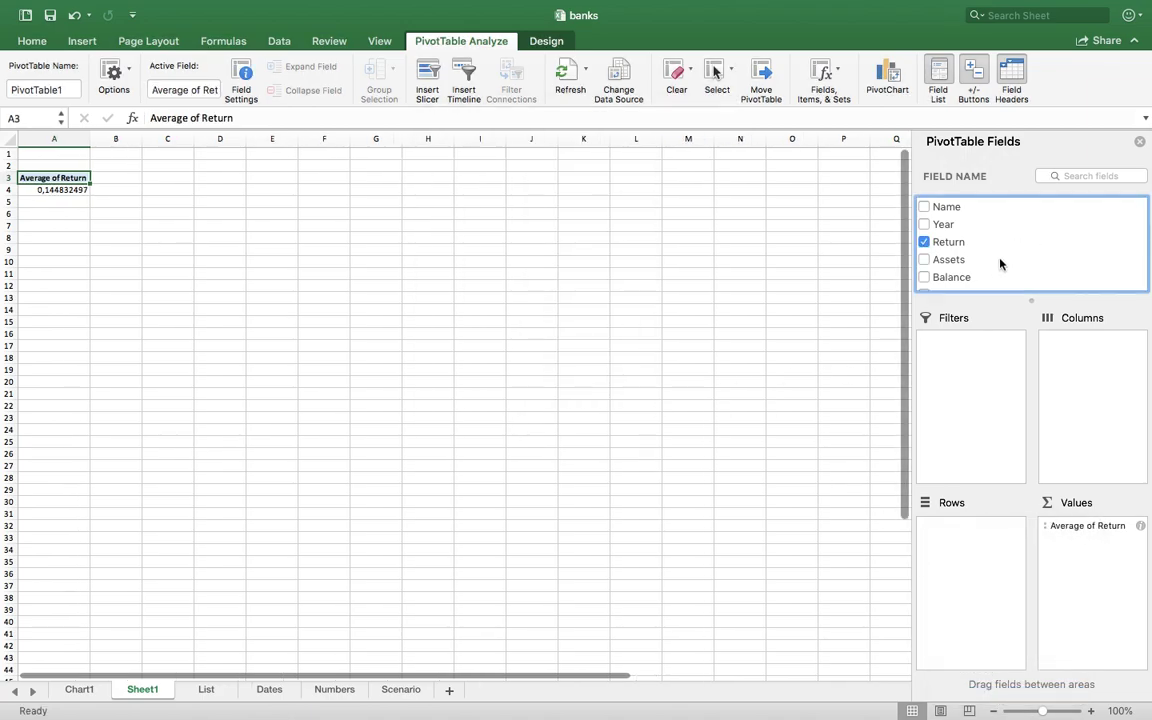
Add Year as the PivotTable's column field and Type as its row field
drag(943, 224, 1075, 401)
scroll(1036, 275, down, 5)
drag(940, 281, 980, 607)
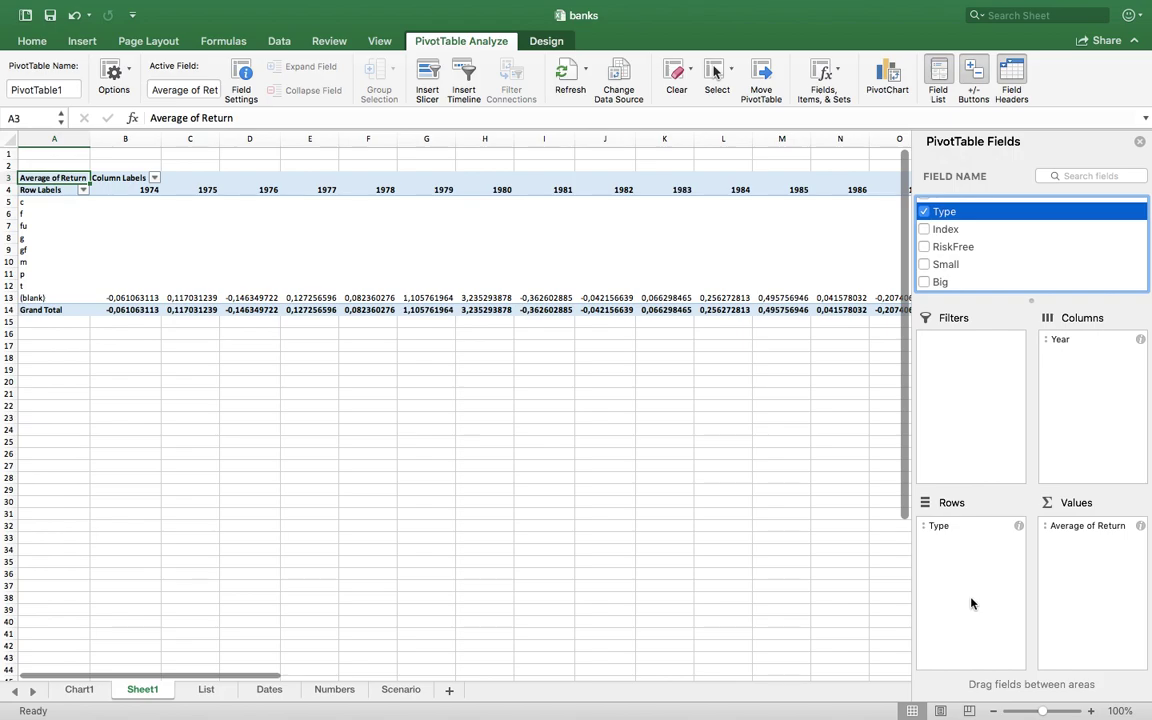
drag(206, 680, 62, 589)
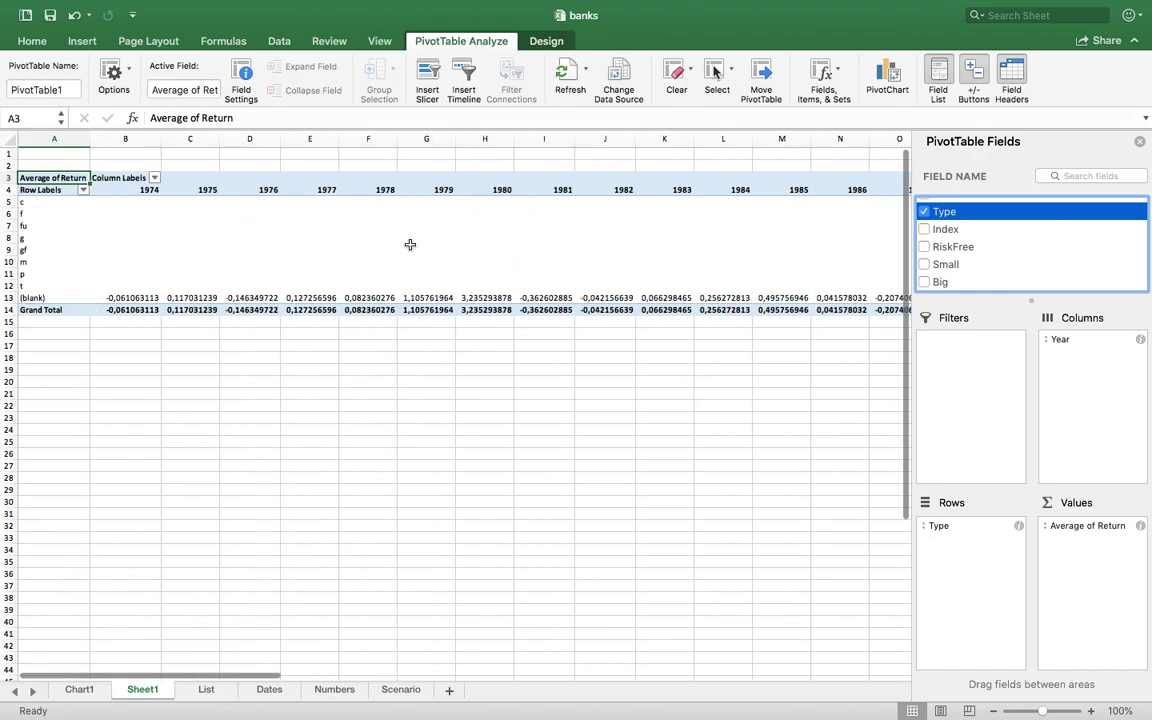
Swap the two PivotTable label fields, placing Type in the columns and Year in the rows
drag(931, 525, 944, 583)
click(1066, 340)
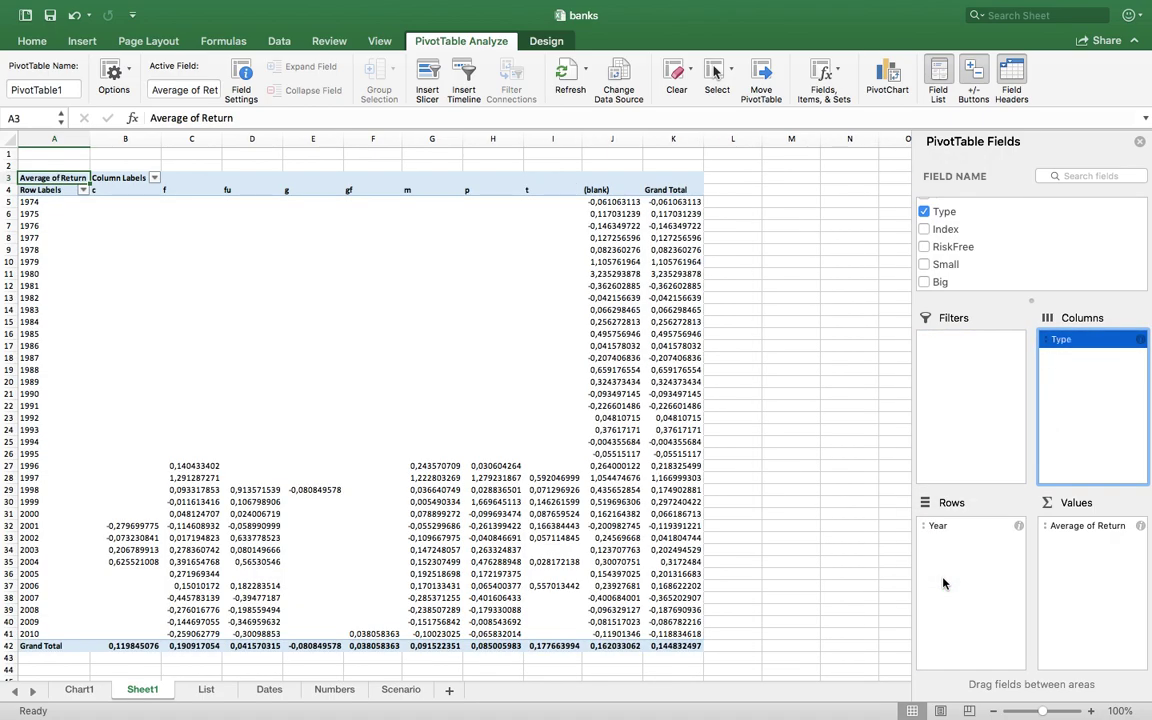
drag(1062, 340, 1080, 408)
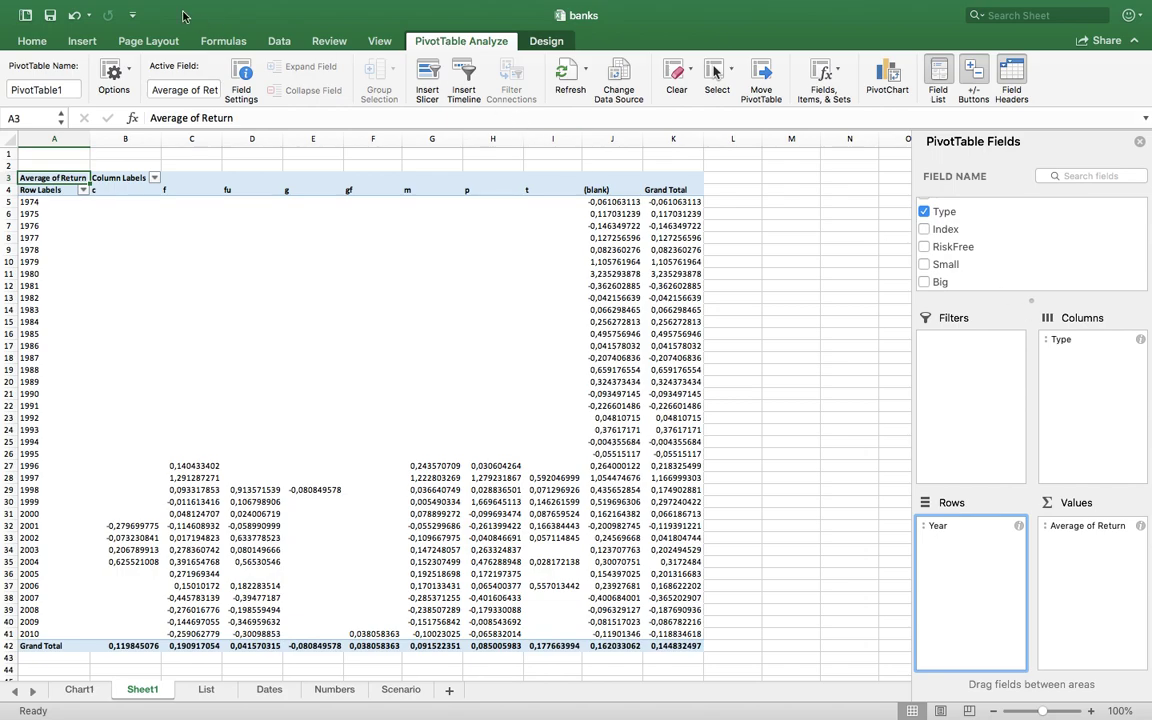
Save the banks workbook and add a new worksheet after Sheet1
click(52, 16)
click(450, 691)
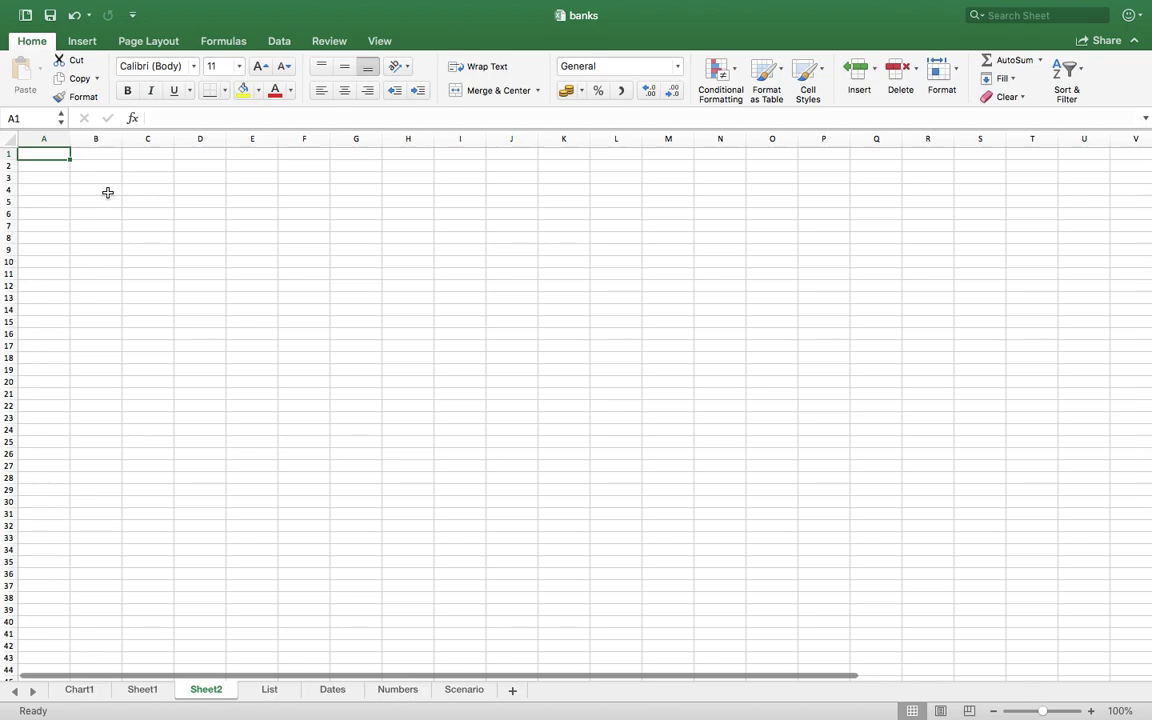
Enter the headers x in cell A1 and f(x) in cell B1 of the new worksheet
text(x)
key(Tab)
text(f()
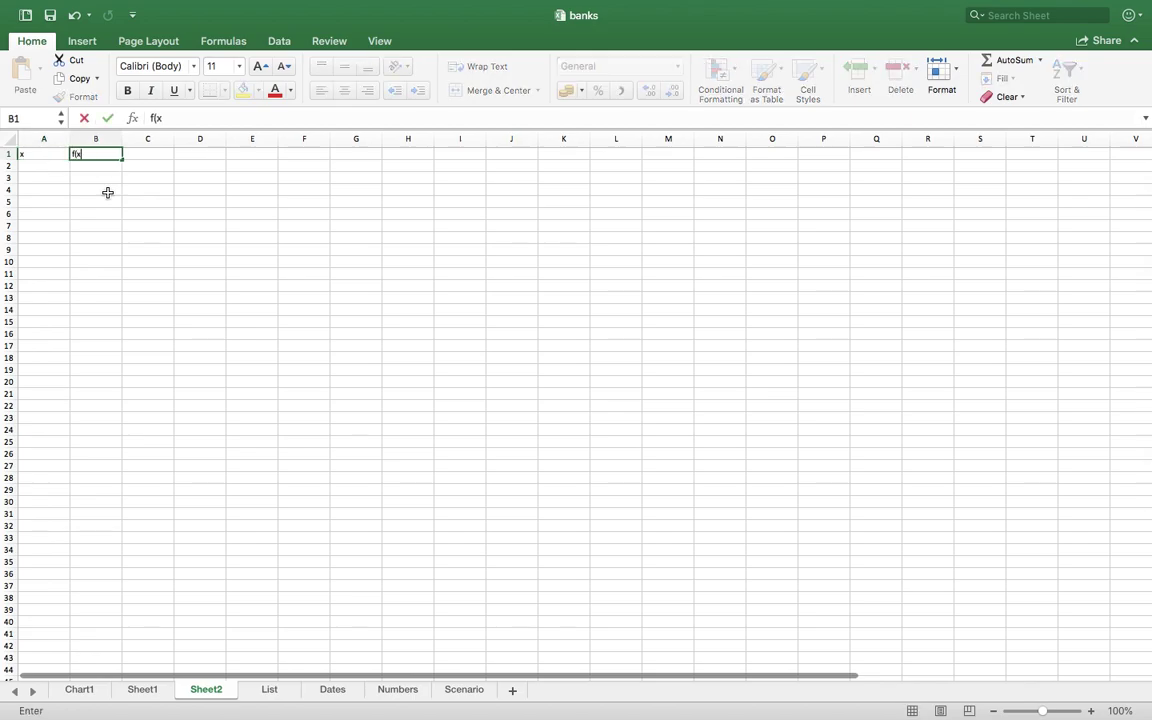
text(x))
key(Return)
Enter the starting x values 0,5 in A2 and 1 in A3, using a comma as the decimal separator
mouse_move(1094, 706)
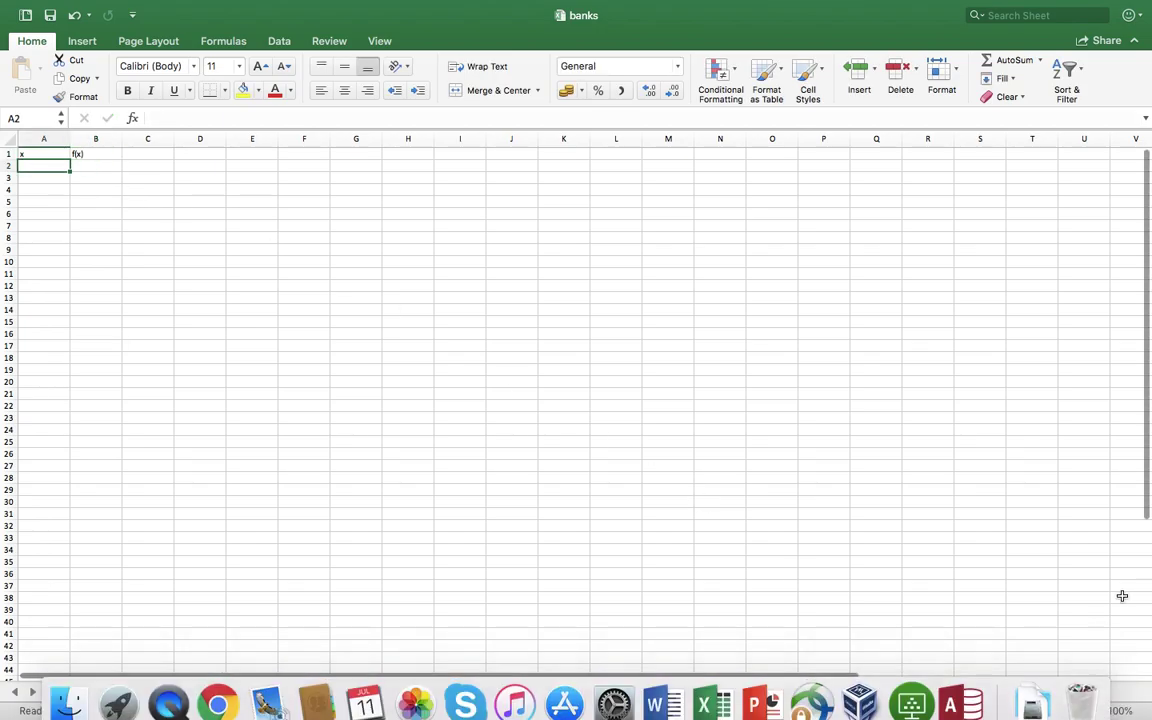
click(1092, 711)
click(1092, 711)
click(1092, 711)
click(1092, 711)
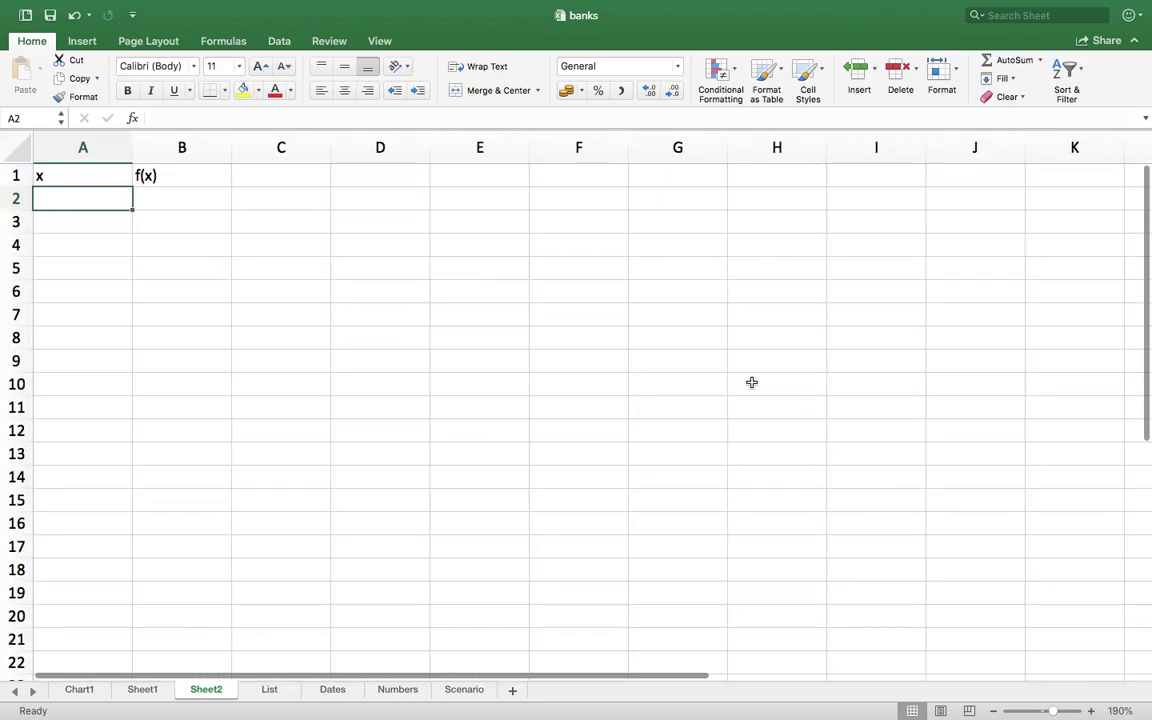
text(0.5)
key(Return)
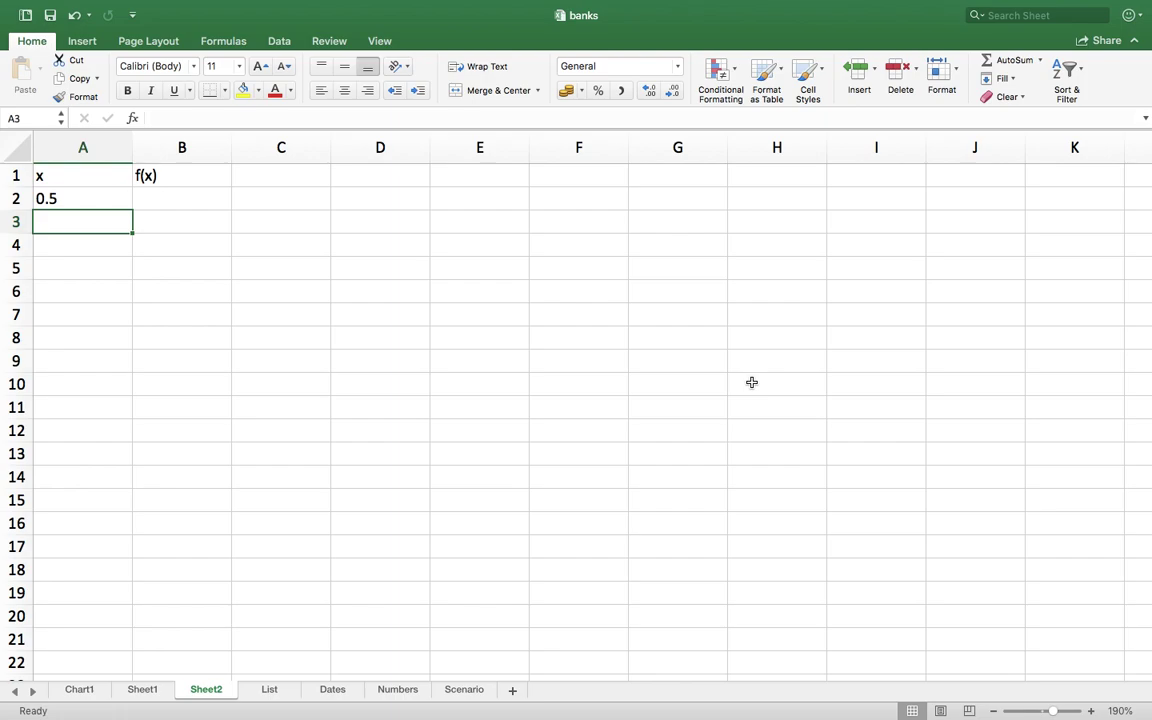
text(1)
key(Return)
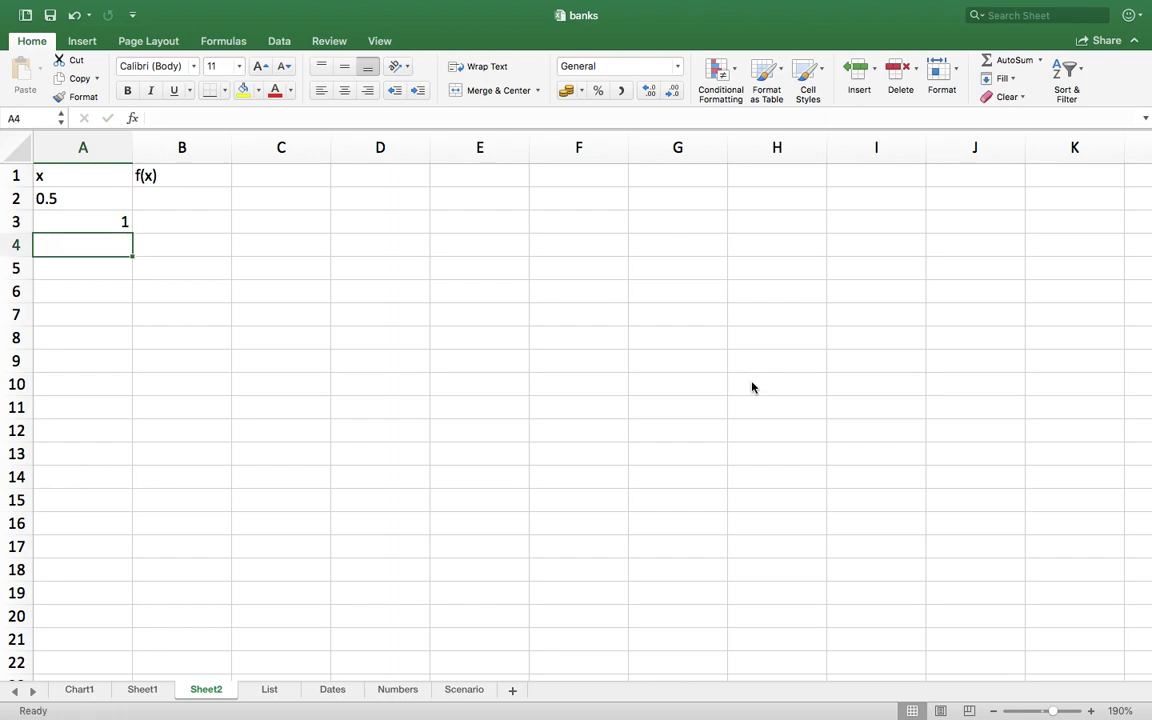
key(Up)
key(Up)
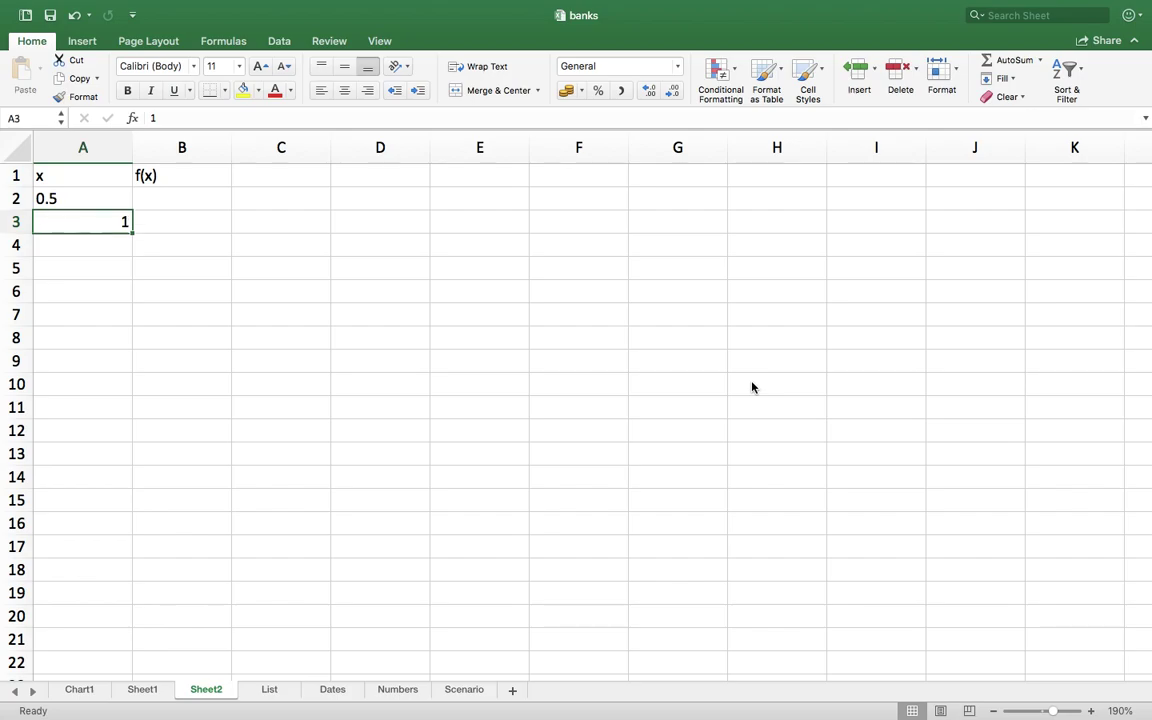
text(0,5)
key(Return)
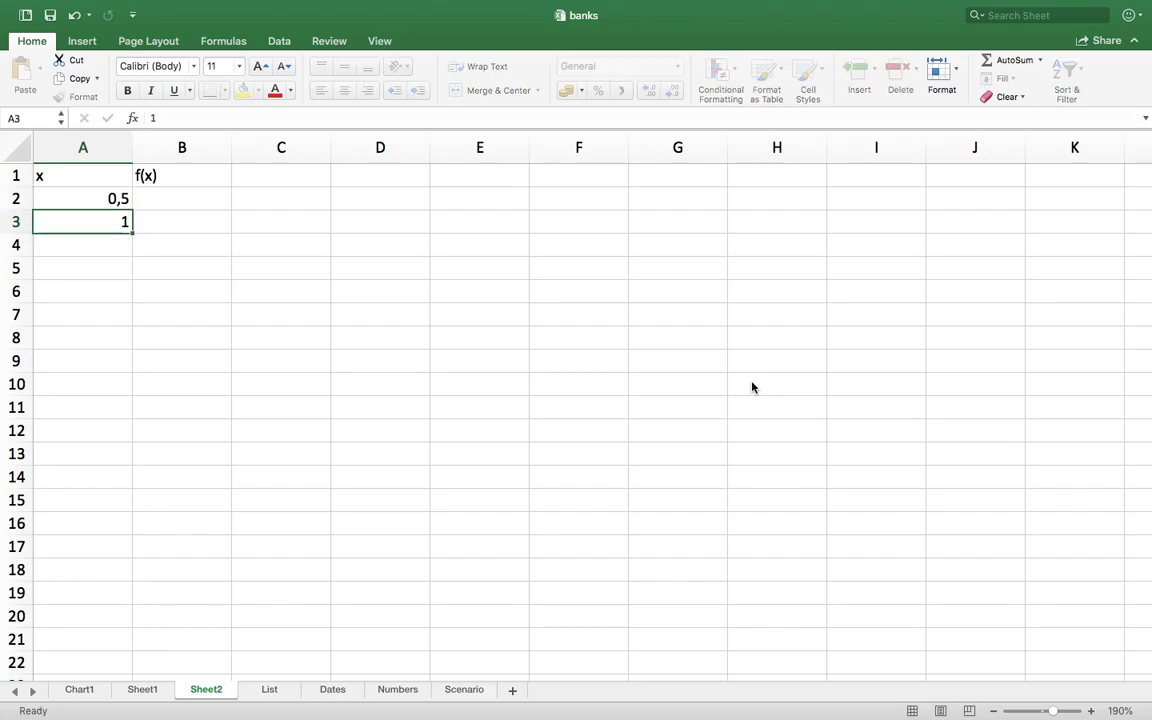
Extend the x series in A2:A3 down column A in steps of 0,5 up to 40
drag(103, 199, 103, 221)
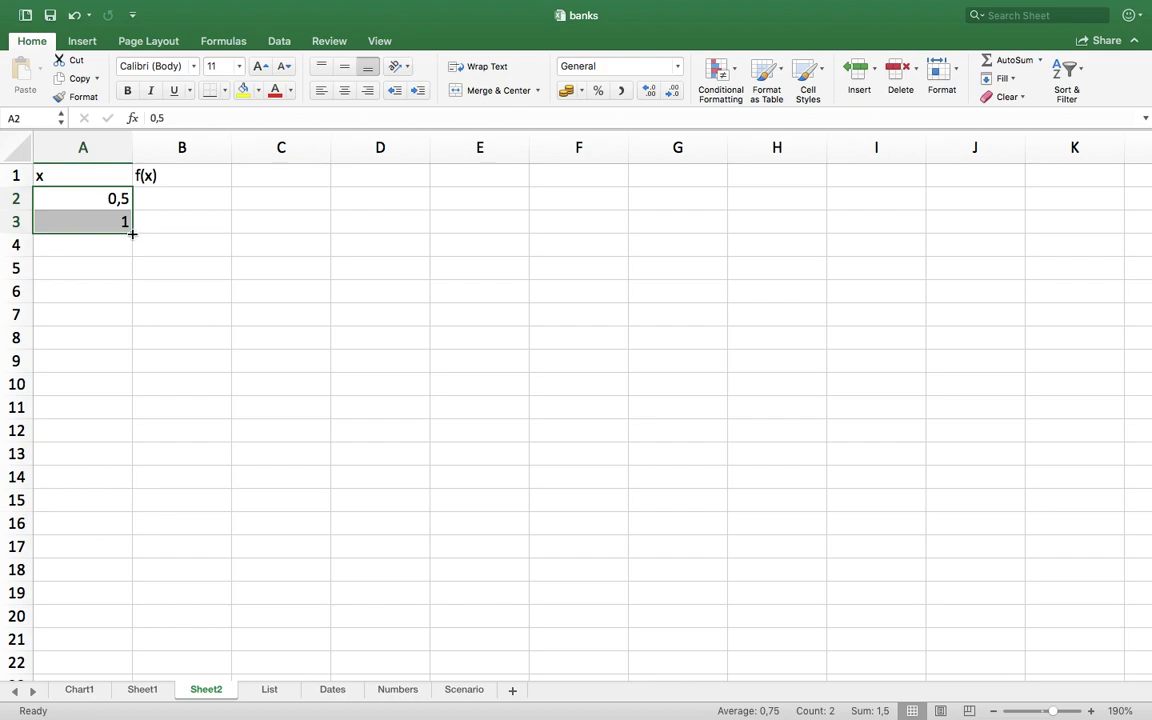
drag(132, 233, 118, 481)
scroll(257, 316, up, 9)
scroll(257, 316, up, 10)
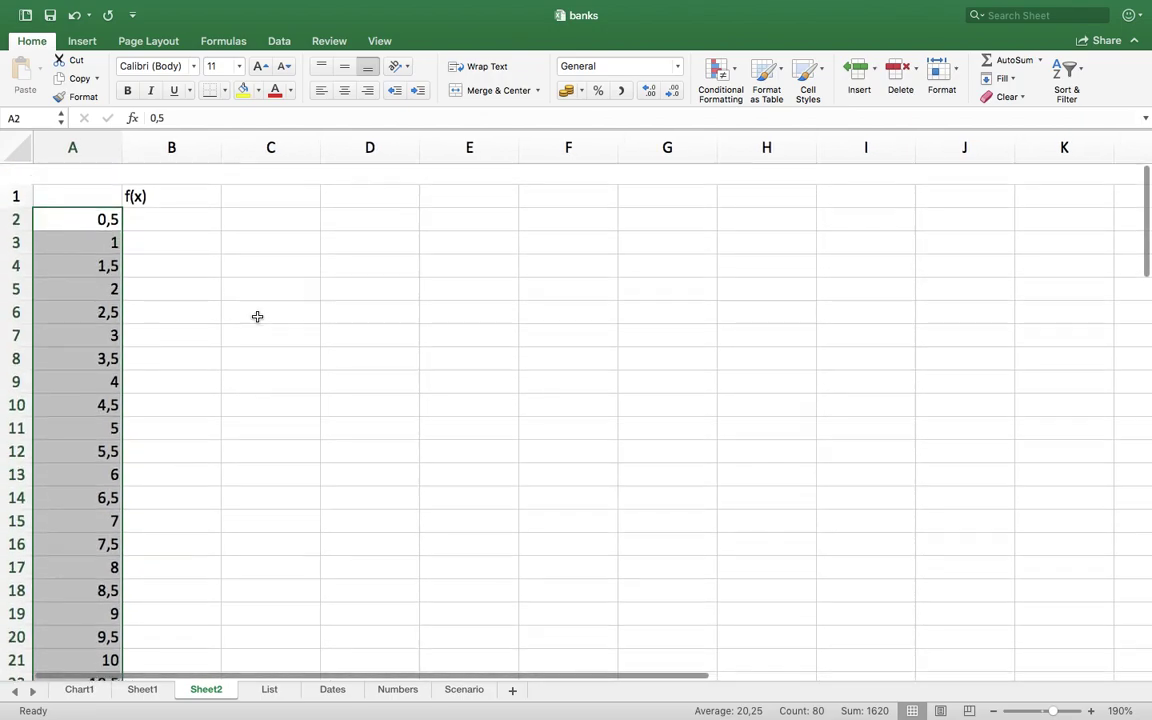
Enter the formula =A2/10-LN(A2) in B2 and fill it down alongside all the x values
click(185, 198)
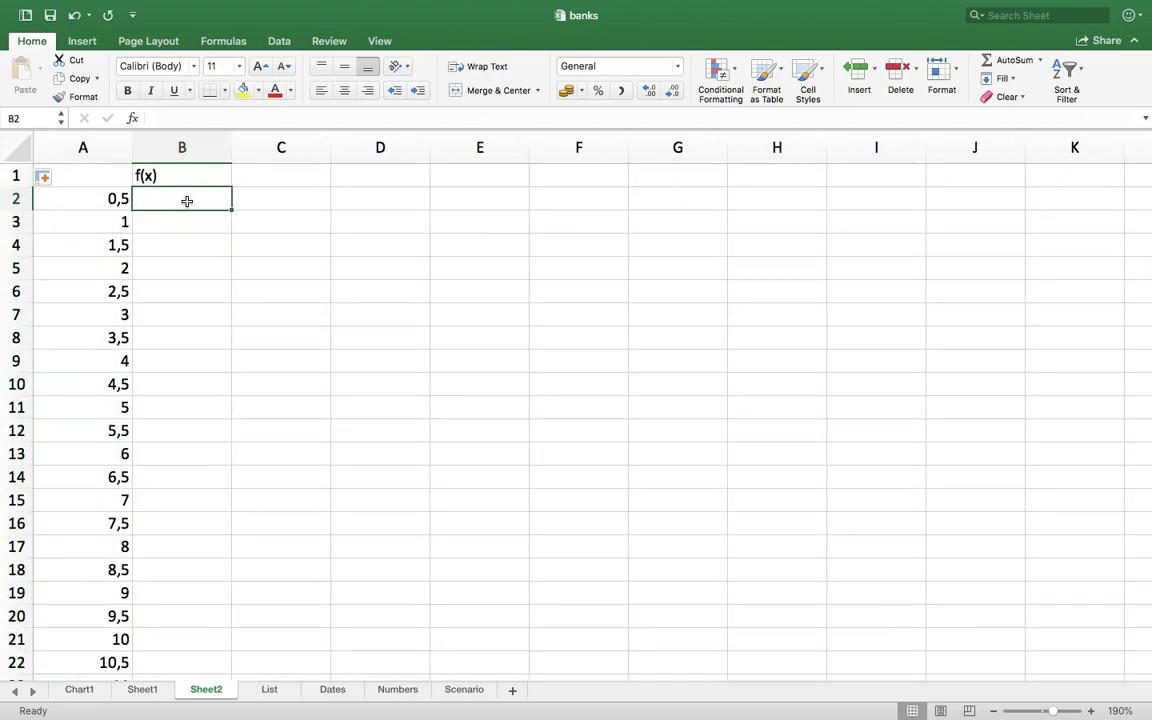
text(=)
click(103, 199)
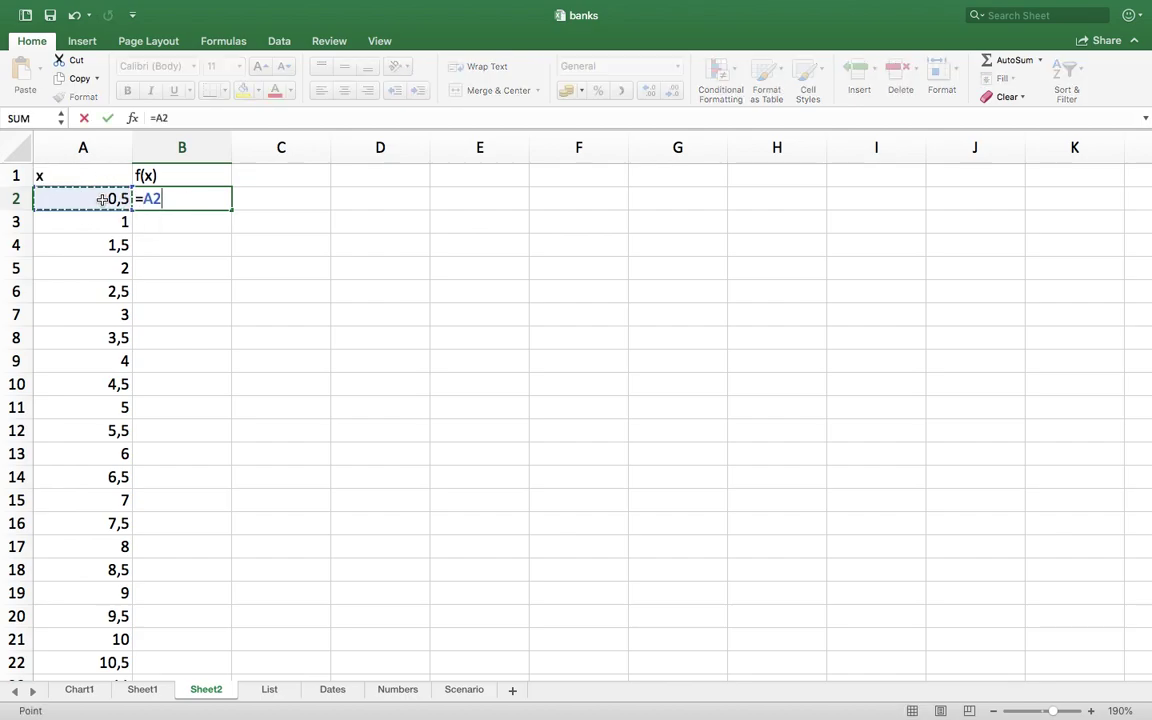
text(/10)
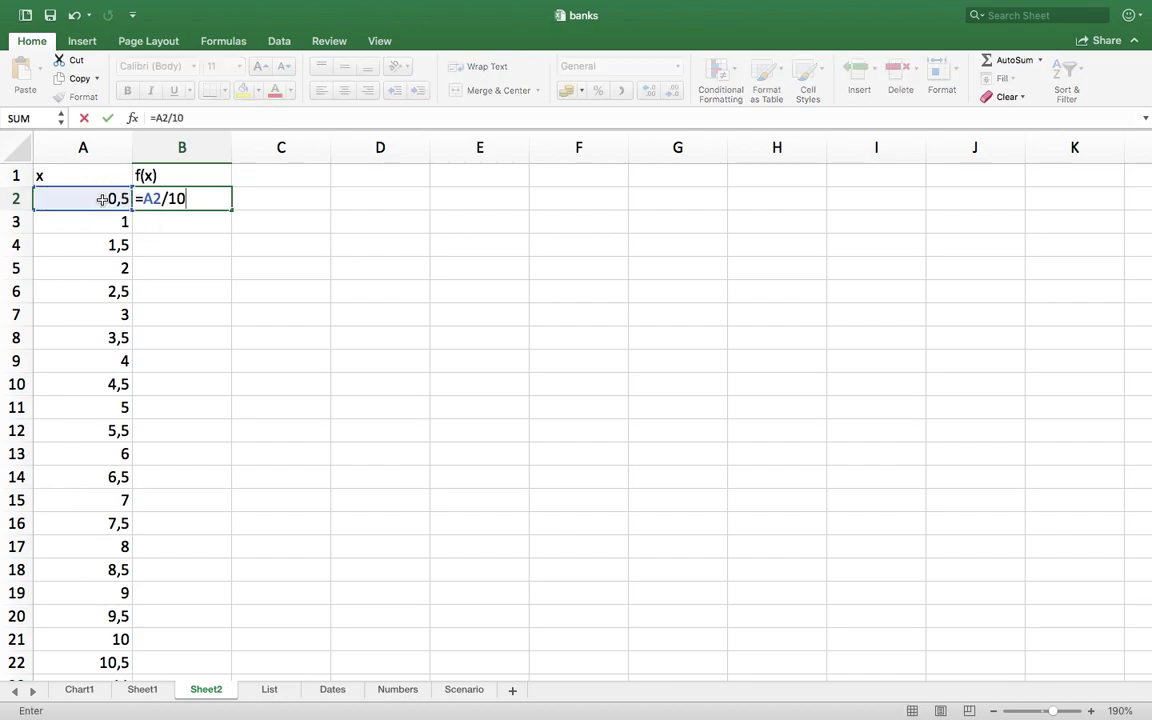
text(-ln()
click(81, 195)
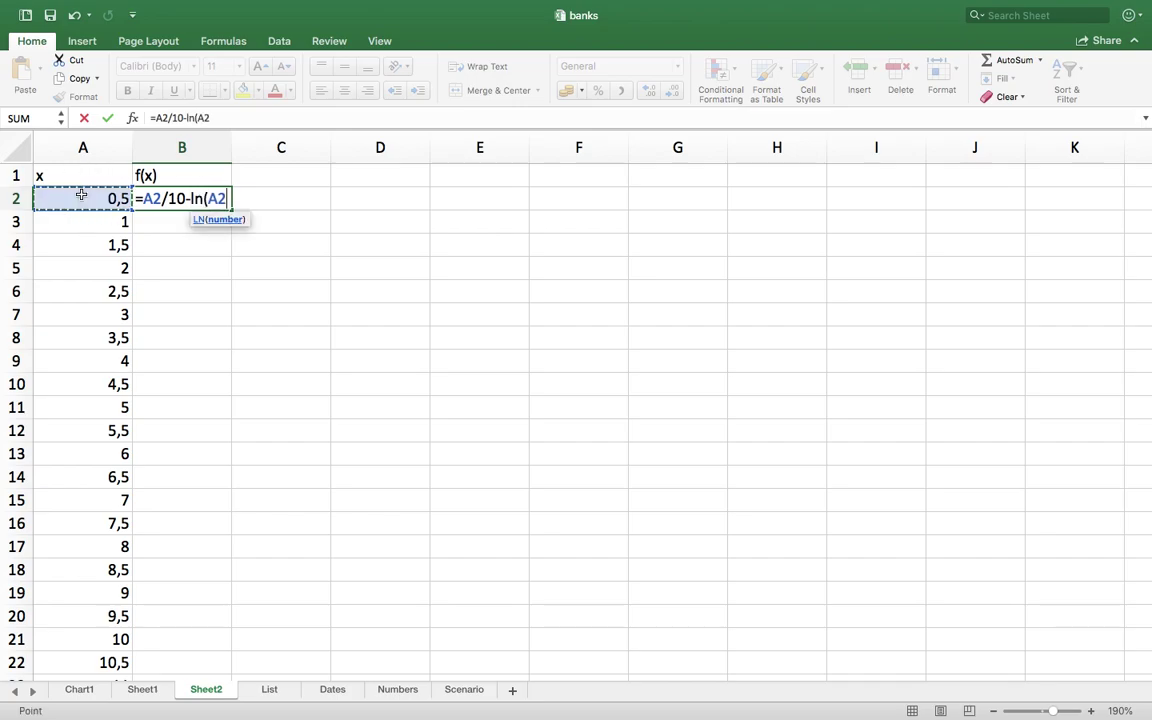
key(Return)
click(184, 198)
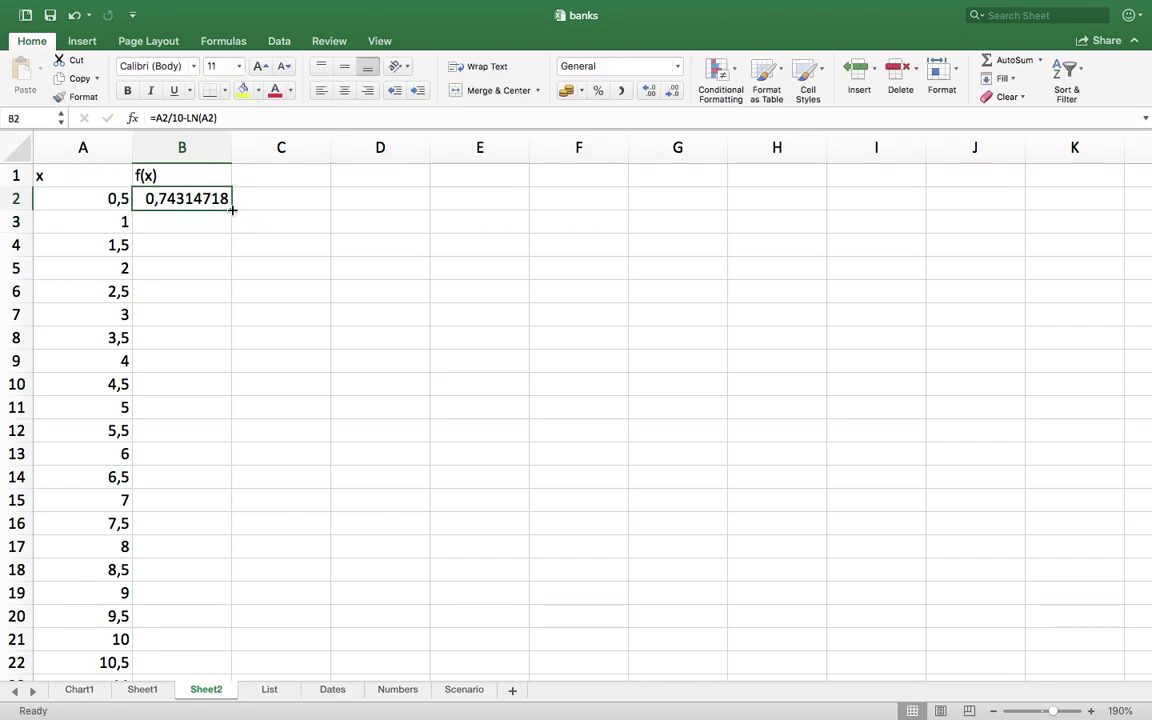
double_click(231, 209)
Insert a scatter chart with straight lines and no markers from columns A and B
click(100, 153)
drag(100, 153, 165, 147)
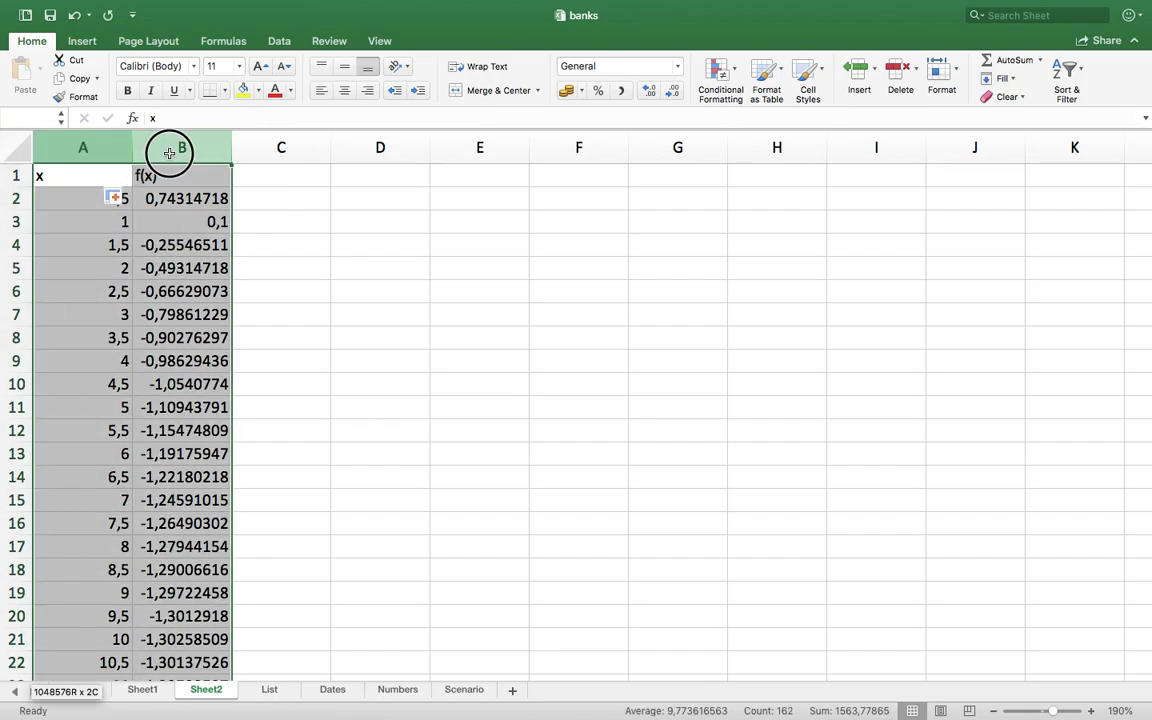
click(84, 41)
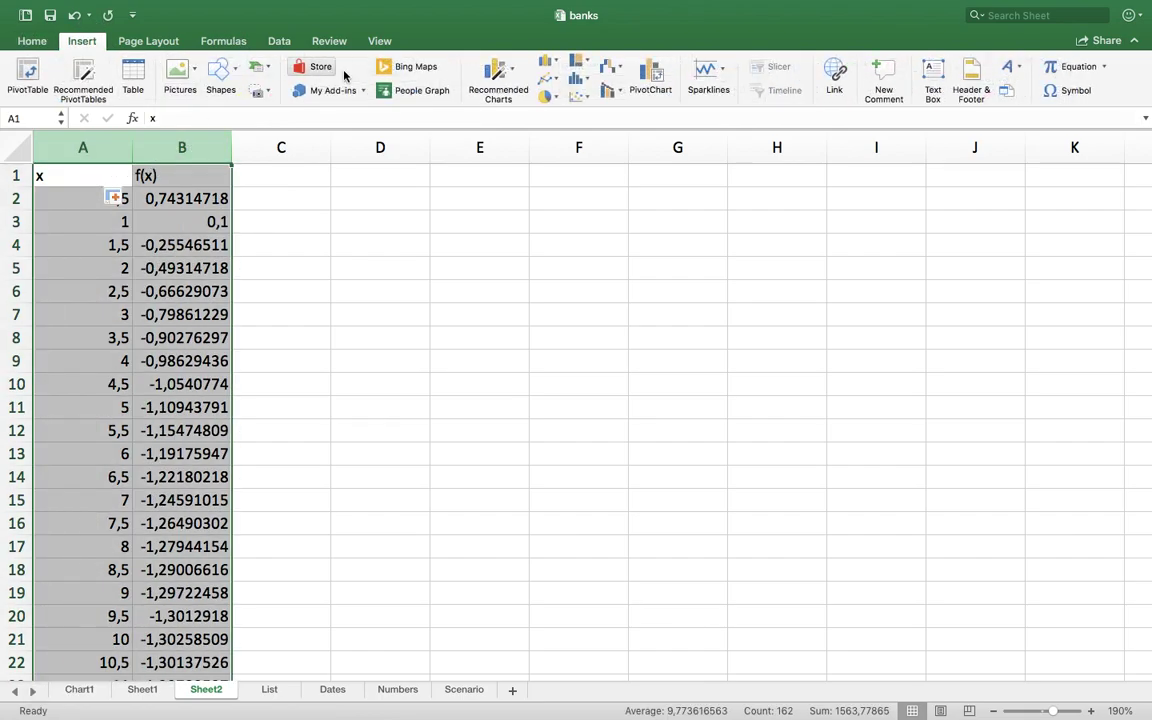
click(588, 98)
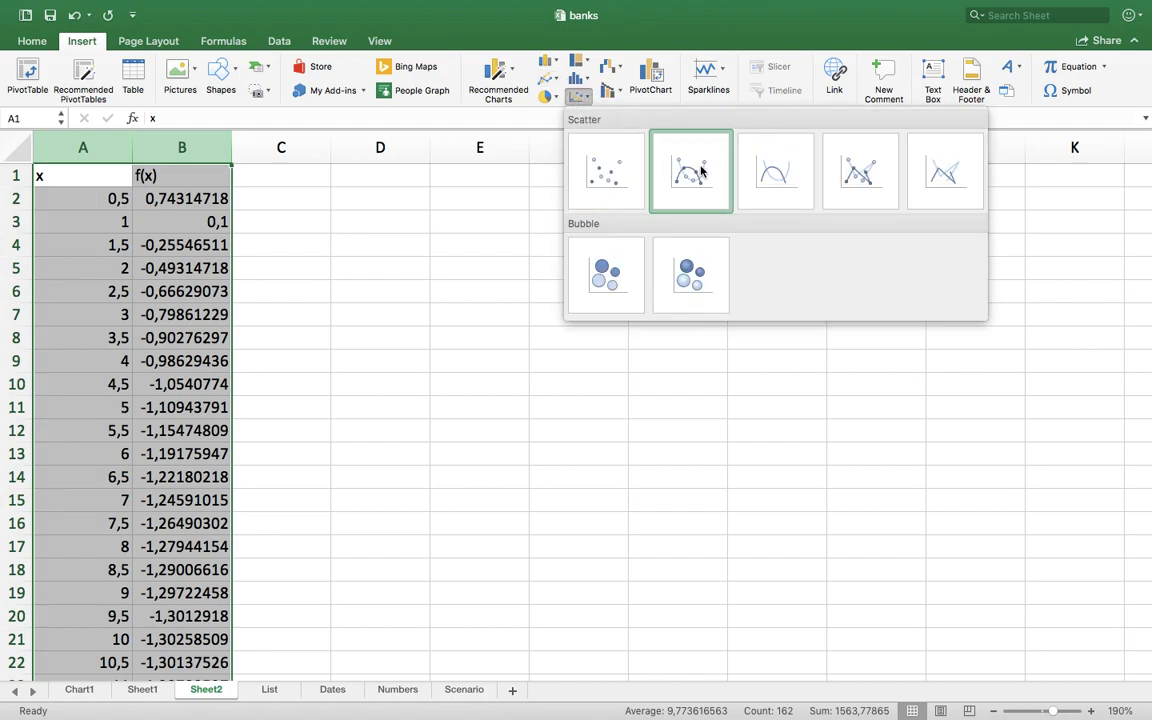
click(944, 175)
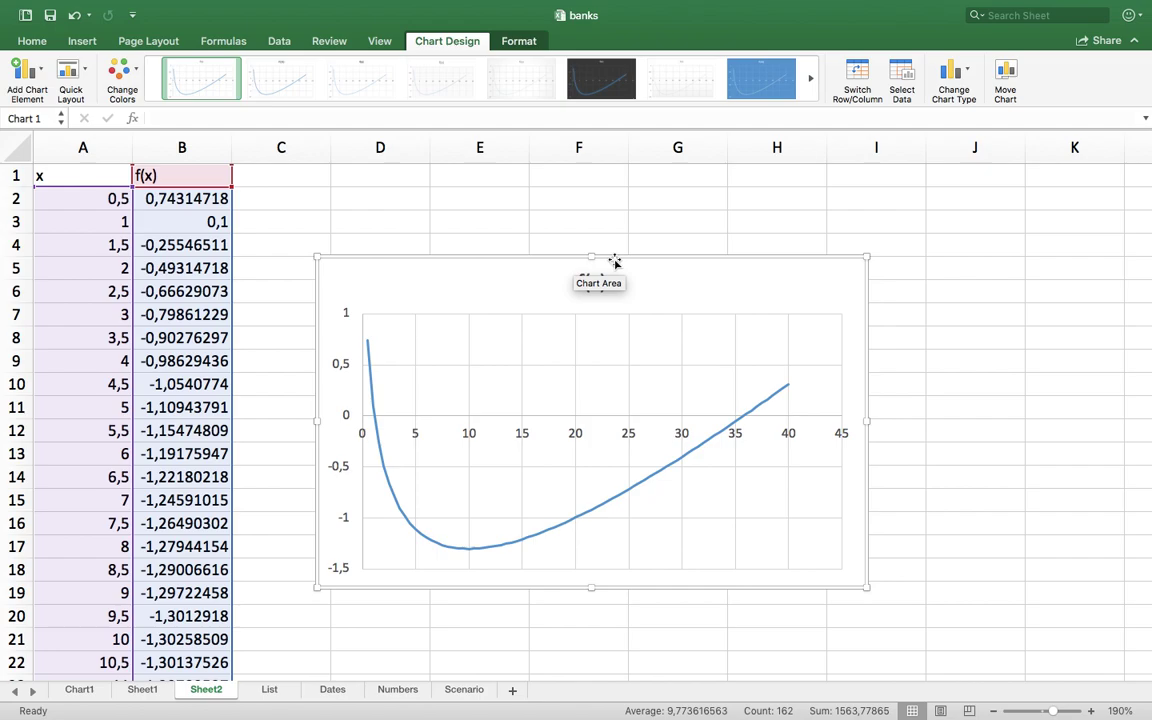
Move the f(x) chart to a new chart sheet named Chart2
click(1008, 85)
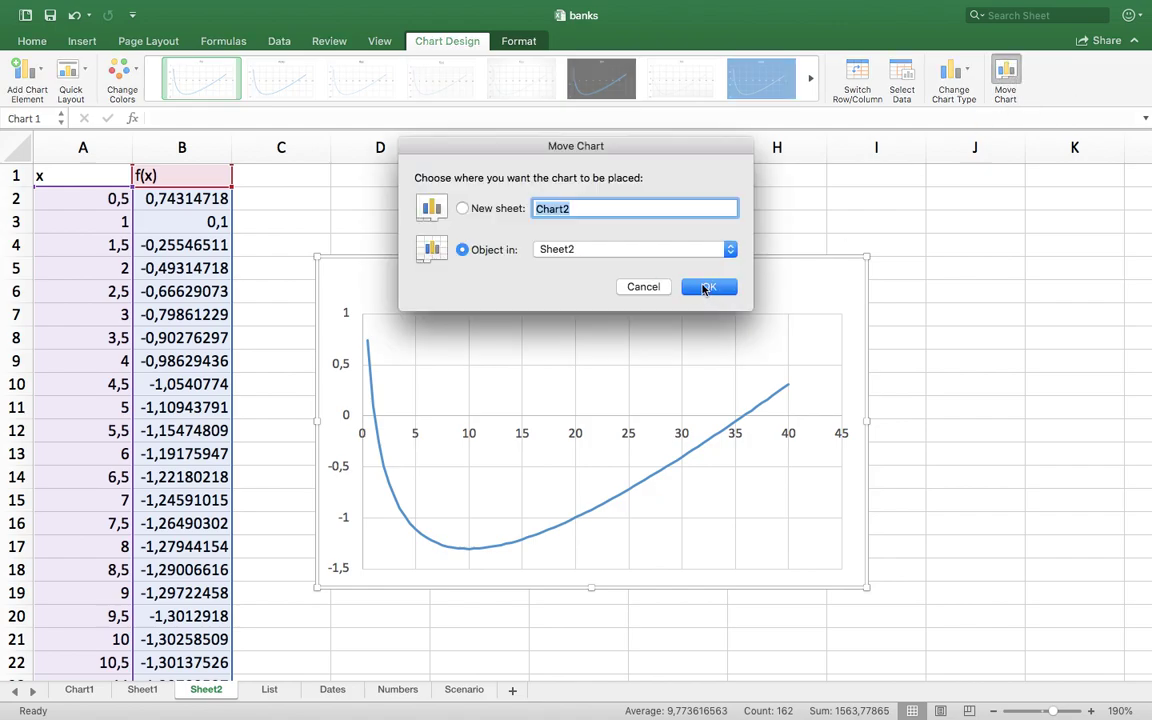
click(517, 208)
click(712, 286)
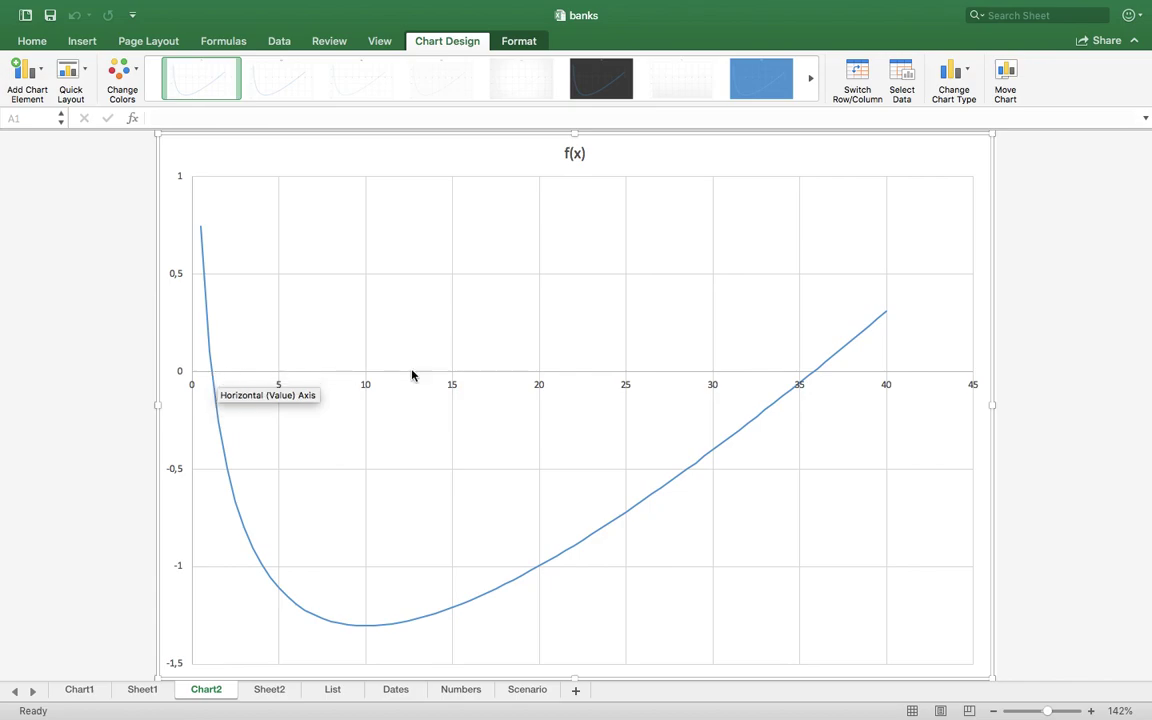
Go back to Sheet2, which holds the x and f(x) table
mouse_move(813, 383)
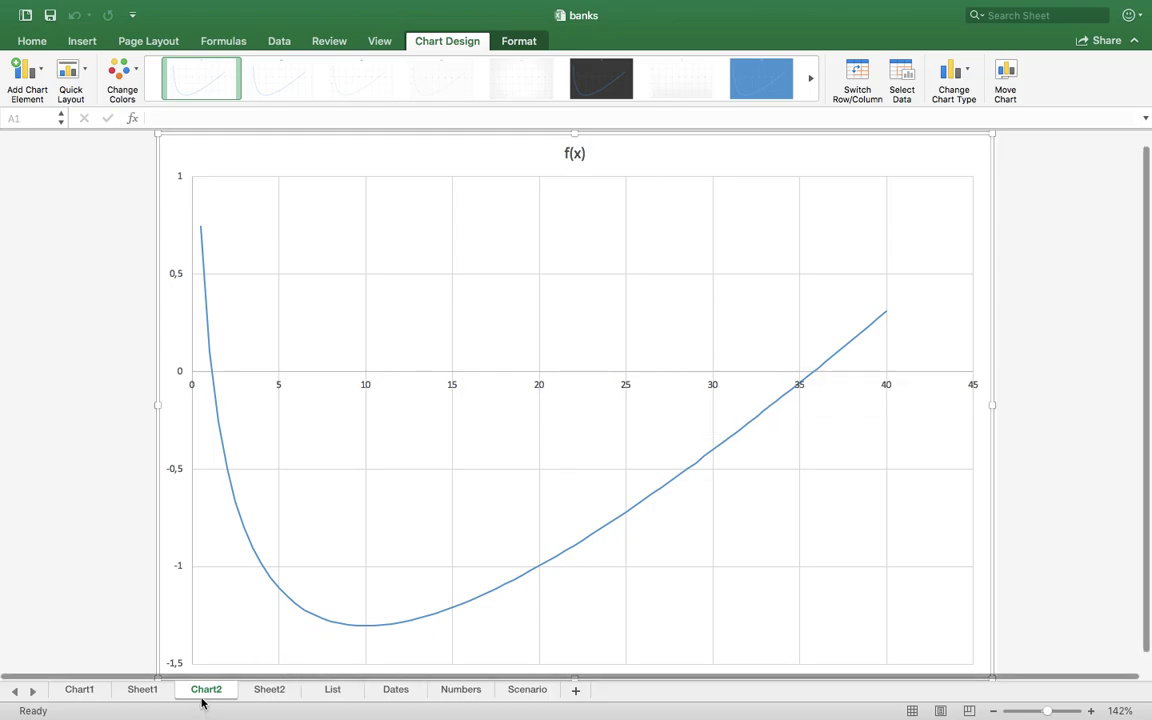
click(146, 690)
click(208, 690)
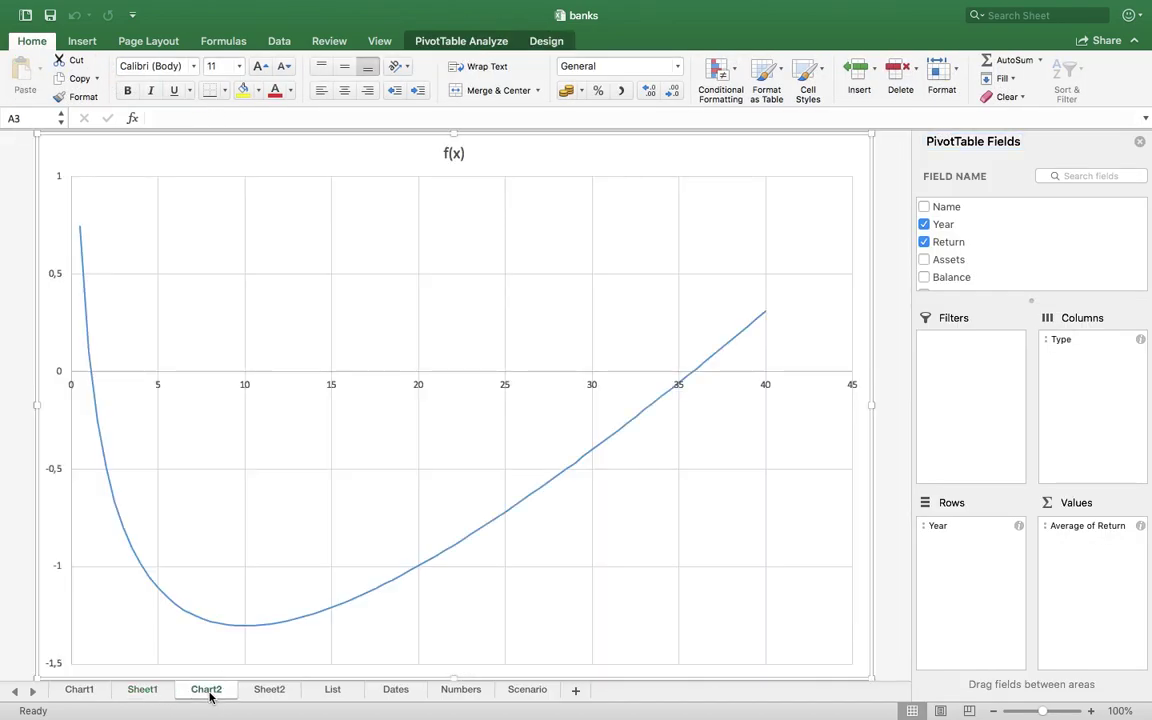
click(268, 690)
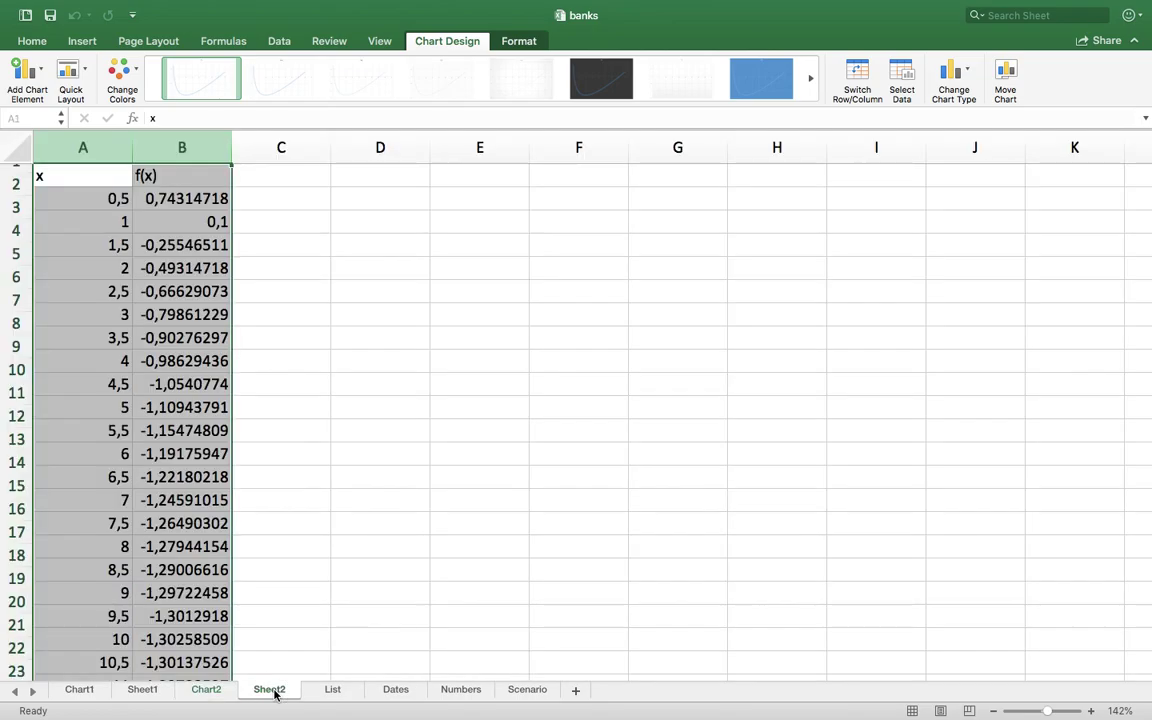
click(378, 224)
scroll(378, 224, up, 3)
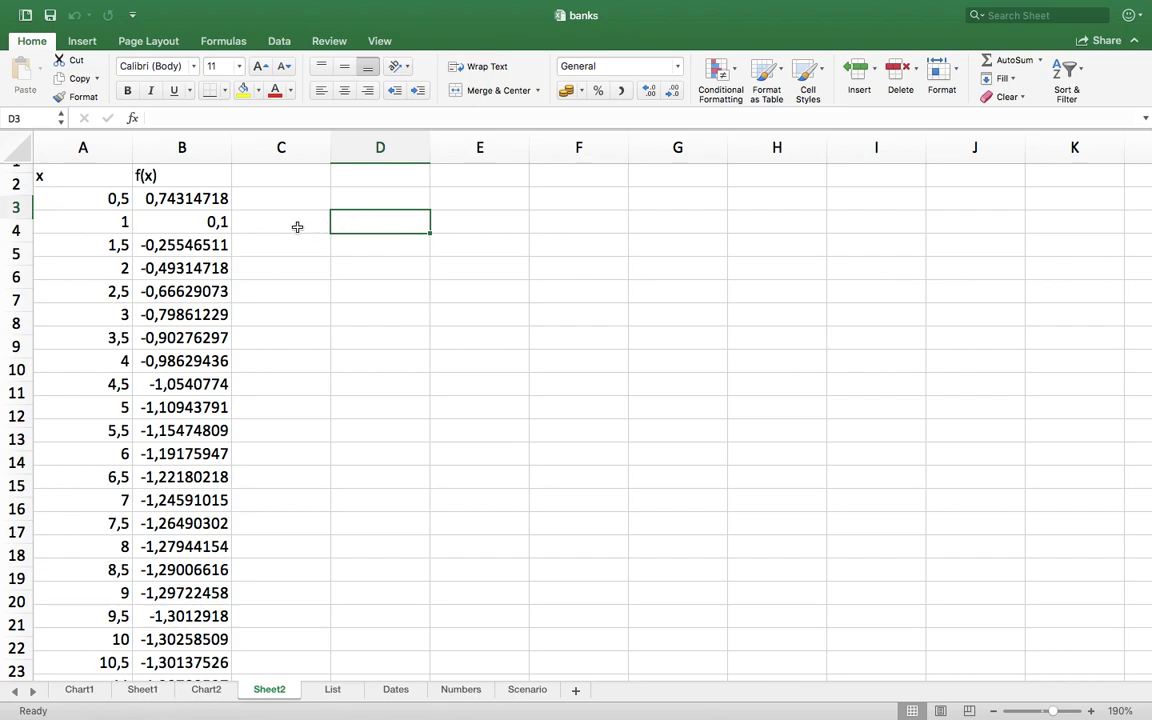
click(172, 198)
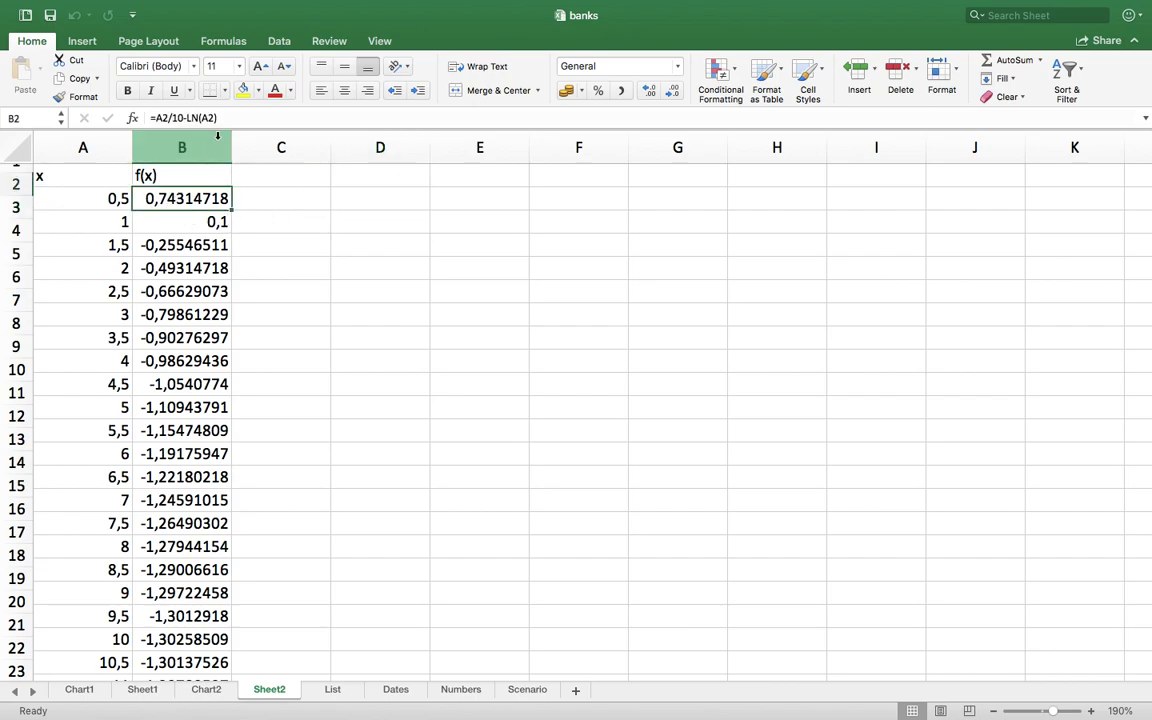
drag(232, 117, 106, 113)
click(108, 118)
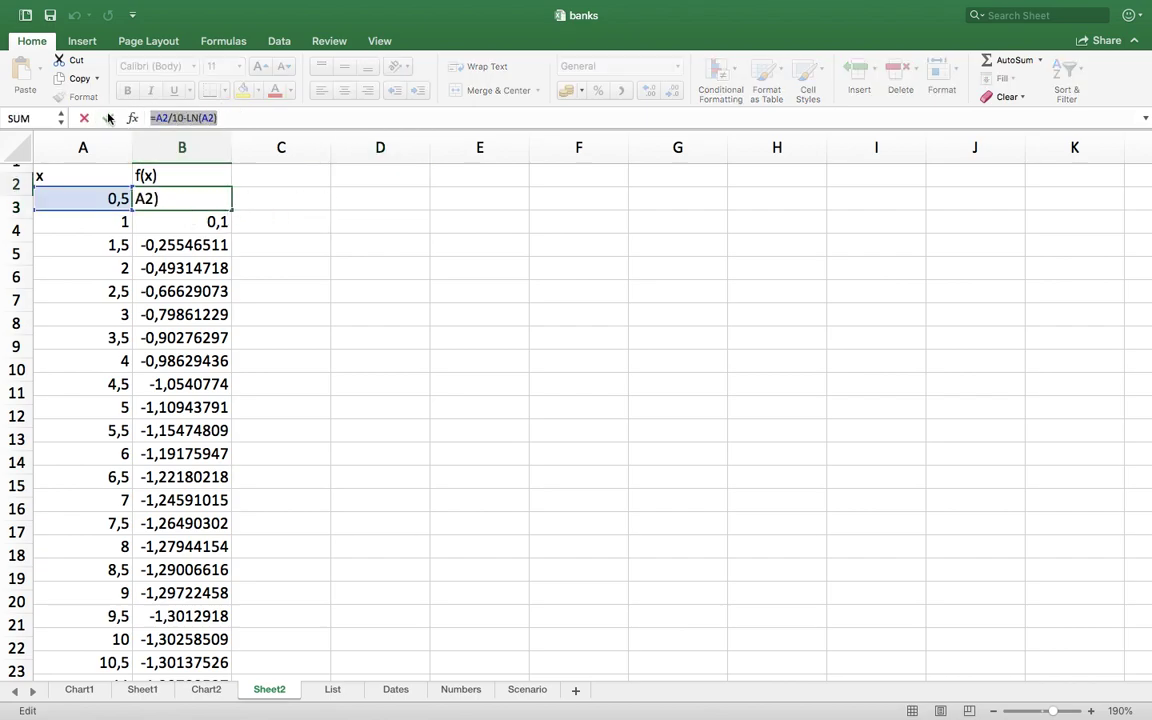
click(383, 198)
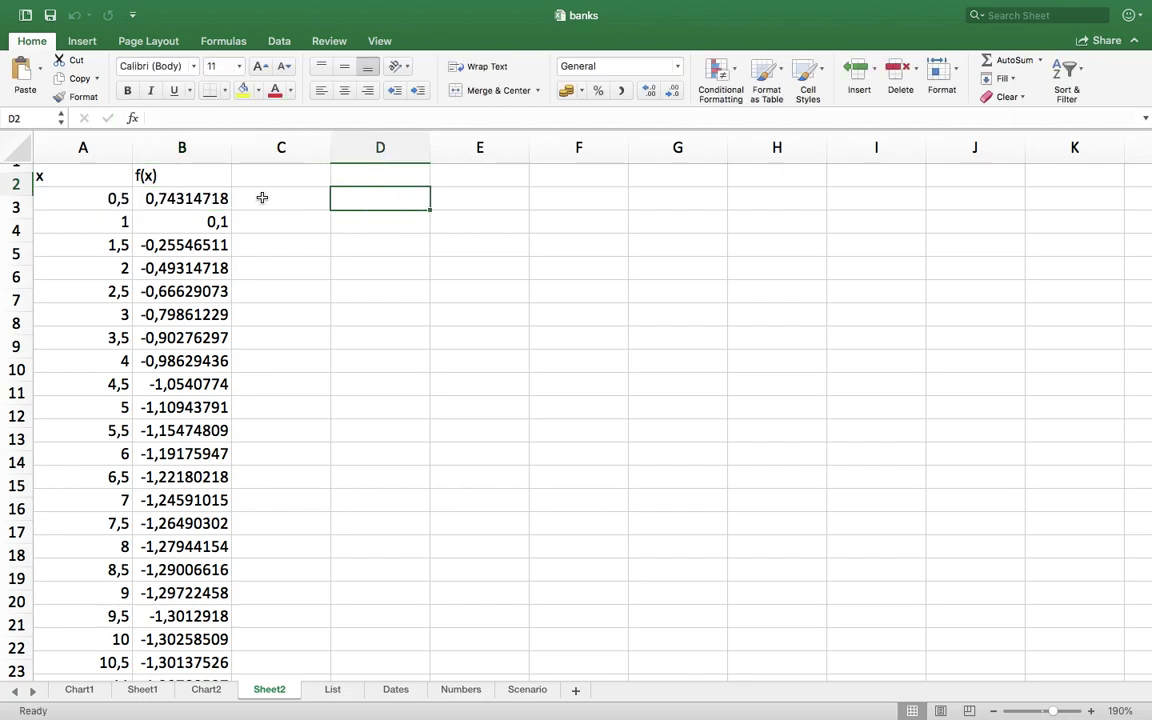
Copy the f(x) formula from cell B2 and paste it into E2
click(193, 198)
click(78, 78)
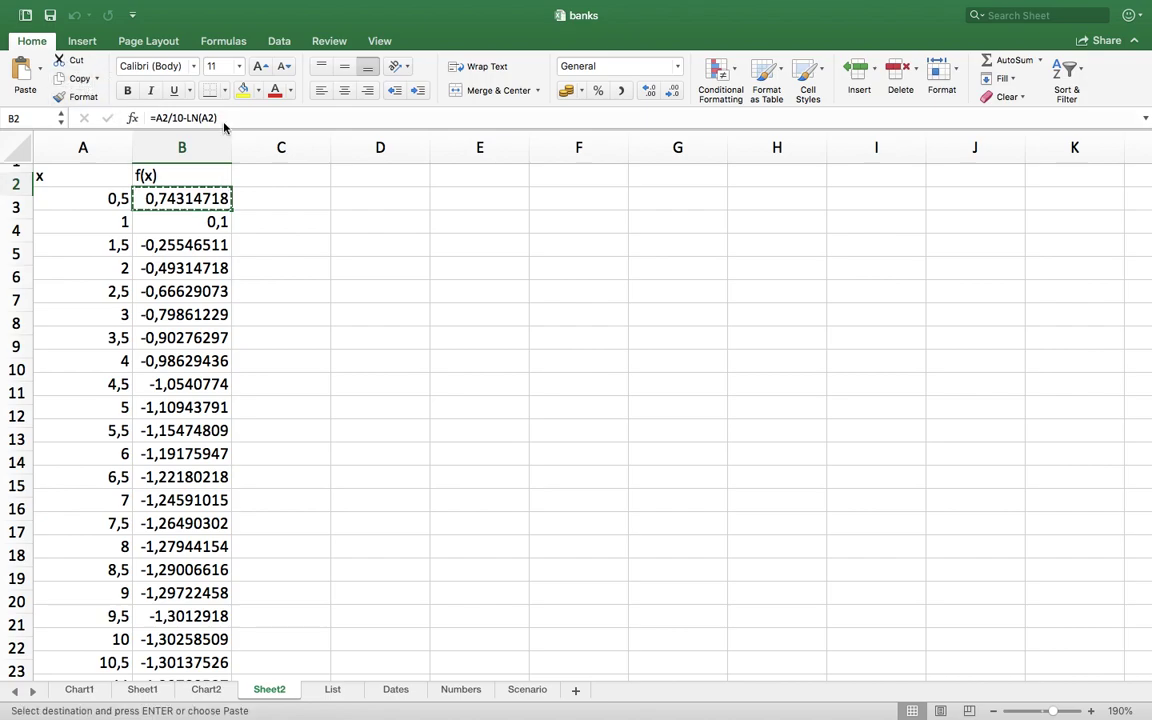
click(452, 200)
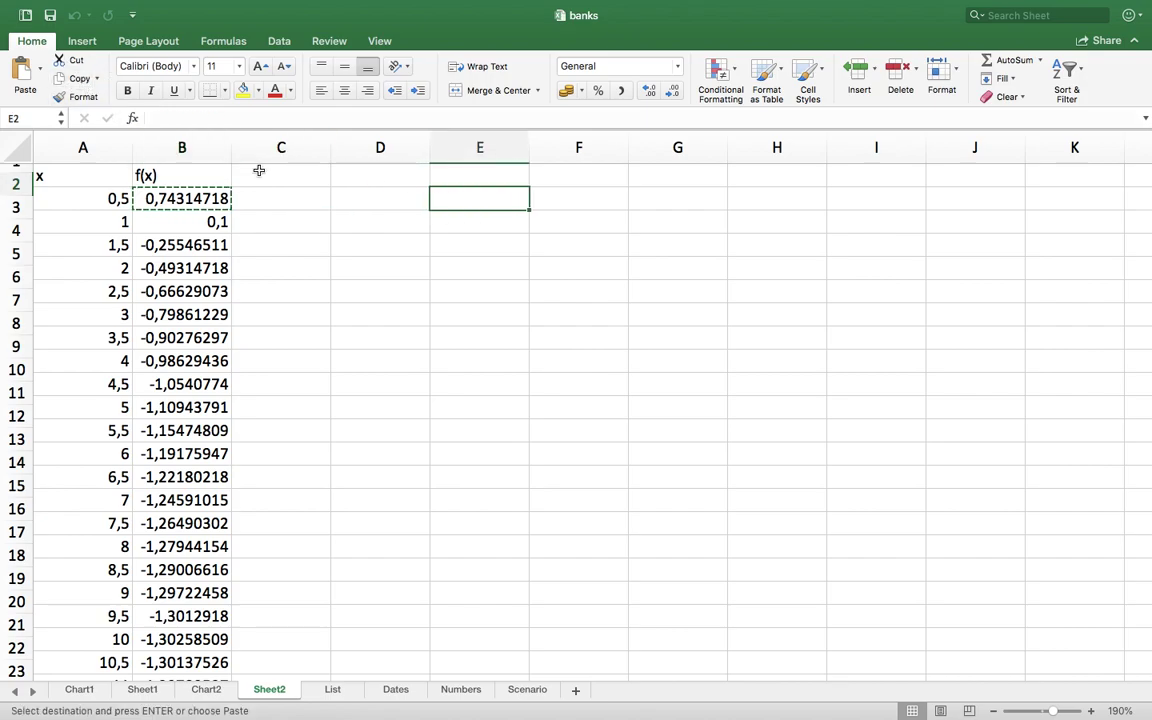
click(28, 76)
Enter 1,5 in D2 as the x value for the pasted formula
click(370, 195)
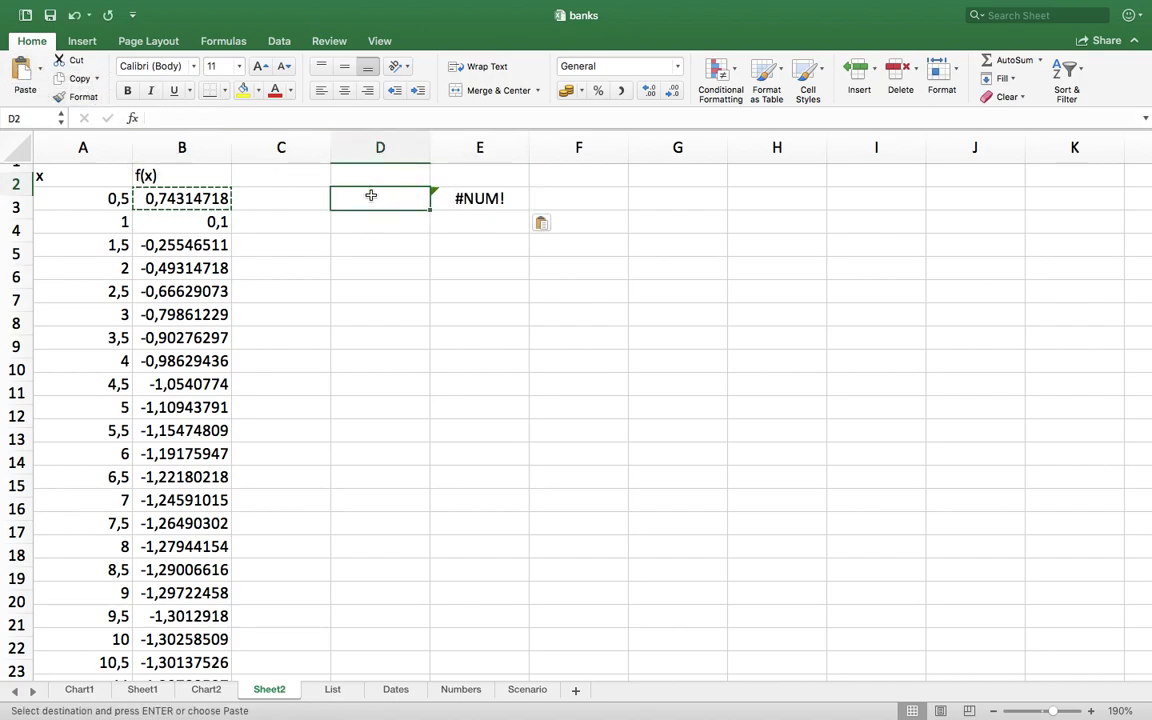
text(0)
key(BackSpace)
text(1,5)
key(Return)
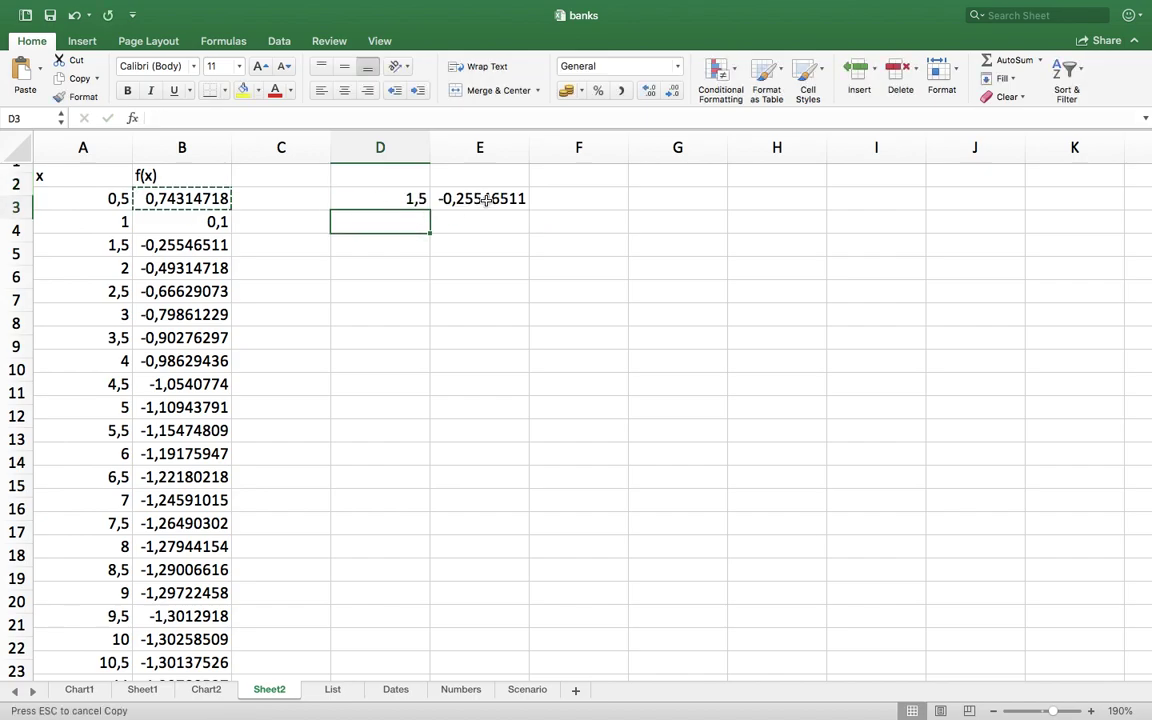
Fill D2:E2 down one row and set the x value in D3 to 35
click(443, 210)
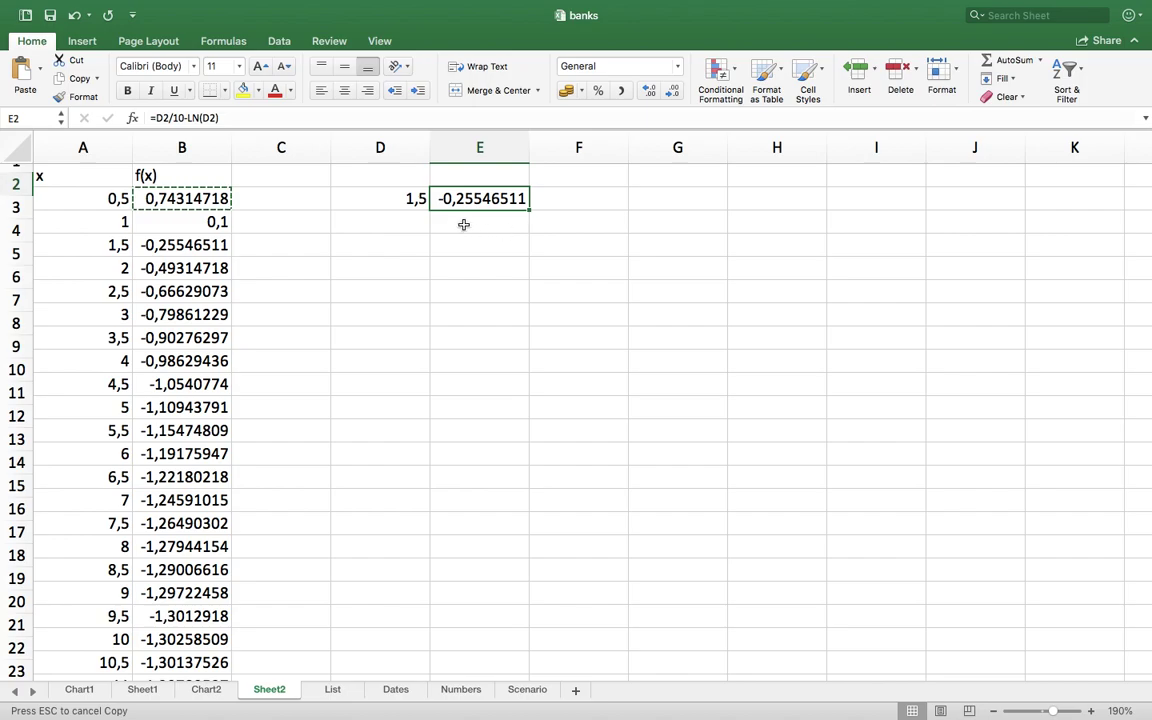
drag(411, 199, 531, 232)
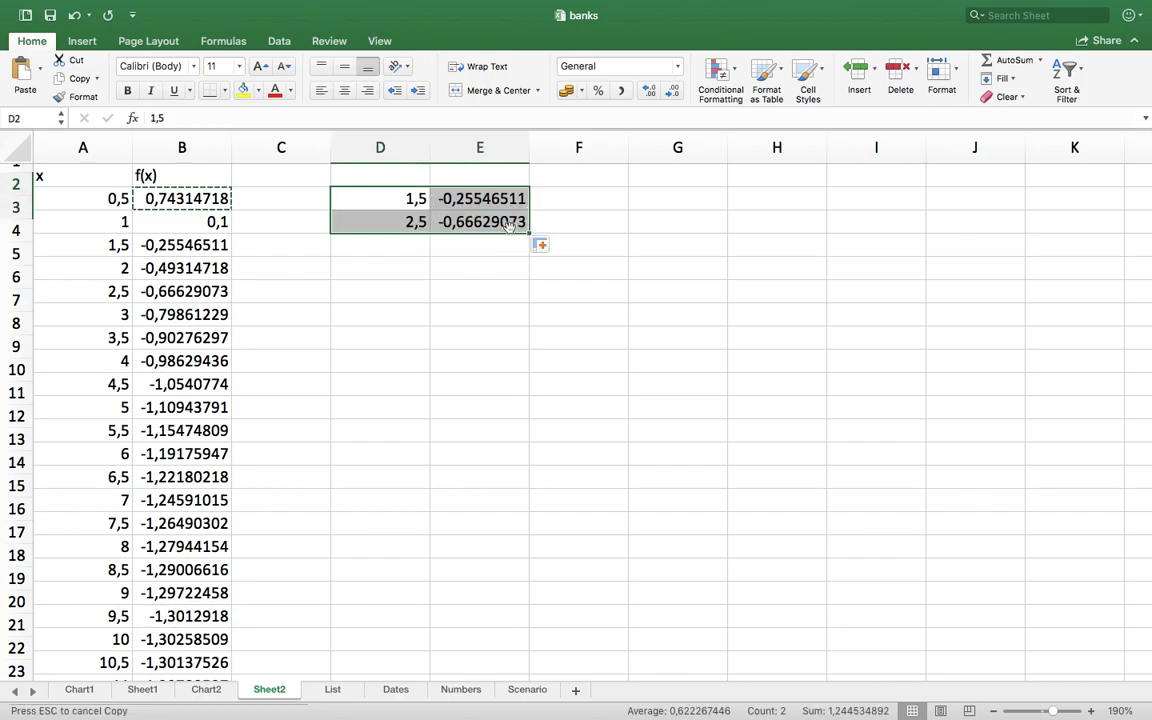
click(399, 222)
text(35)
key(Return)
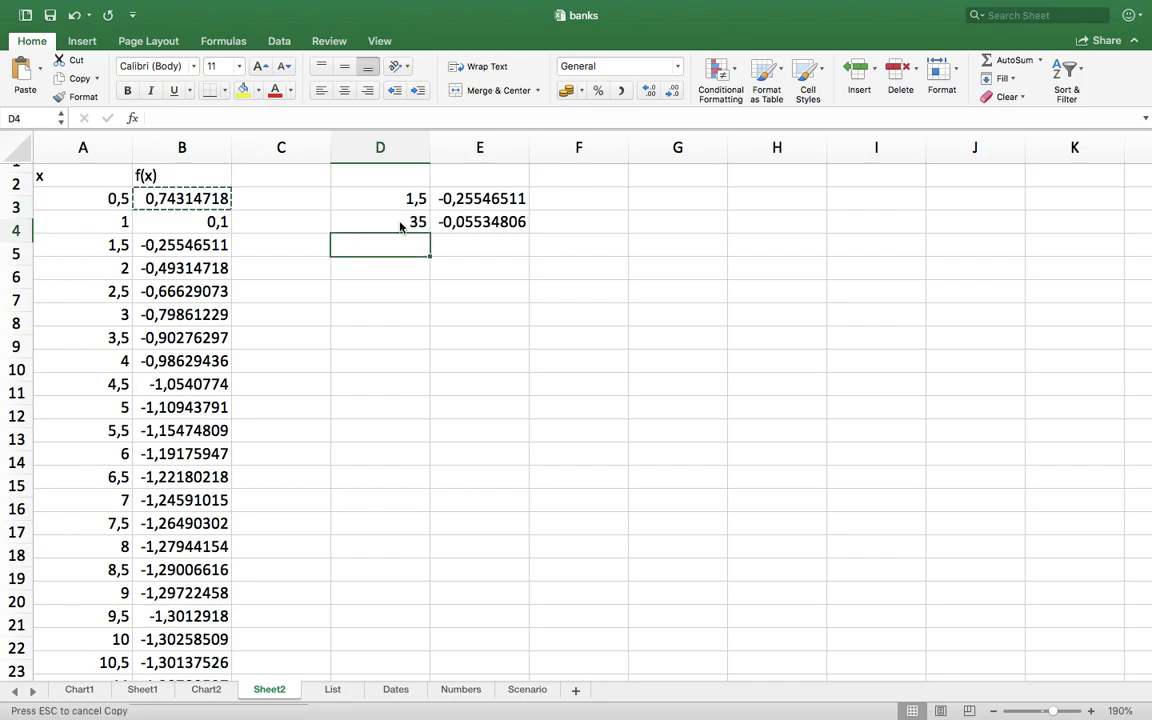
Run Goal Seek on E2 with a target value of 0 by changing cell D2, and keep the solution
click(476, 198)
click(279, 41)
click(712, 72)
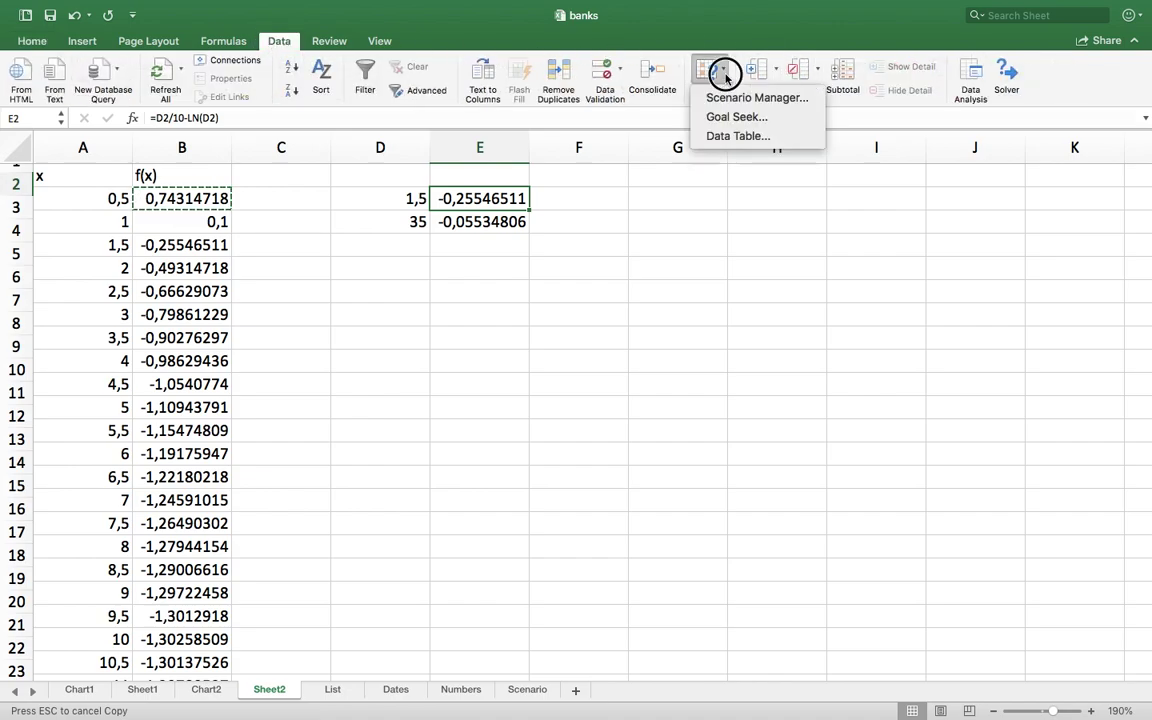
click(734, 117)
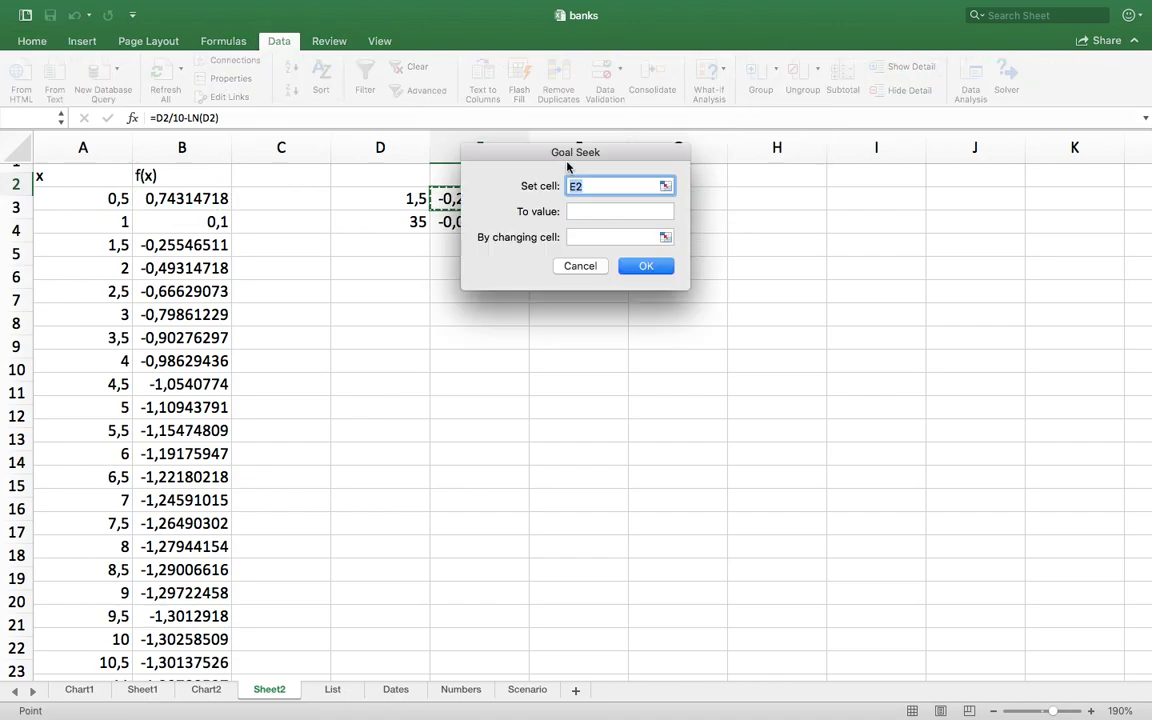
drag(566, 154, 642, 284)
click(661, 331)
text(0)
click(662, 352)
click(385, 203)
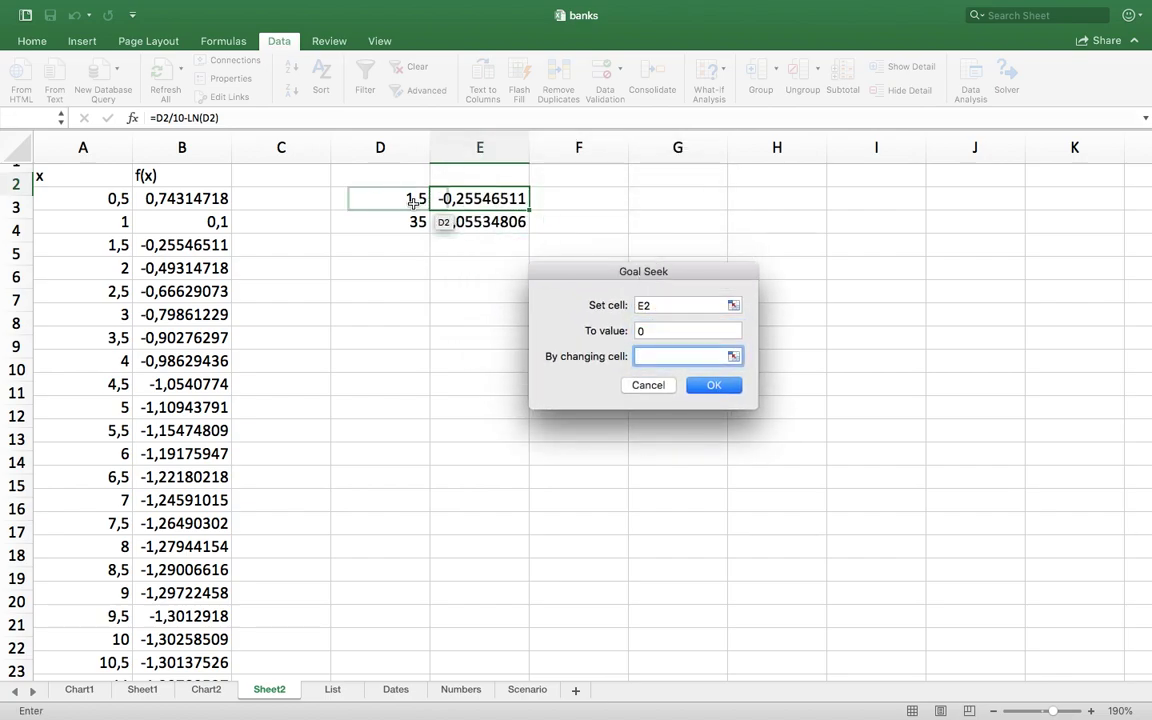
click(740, 385)
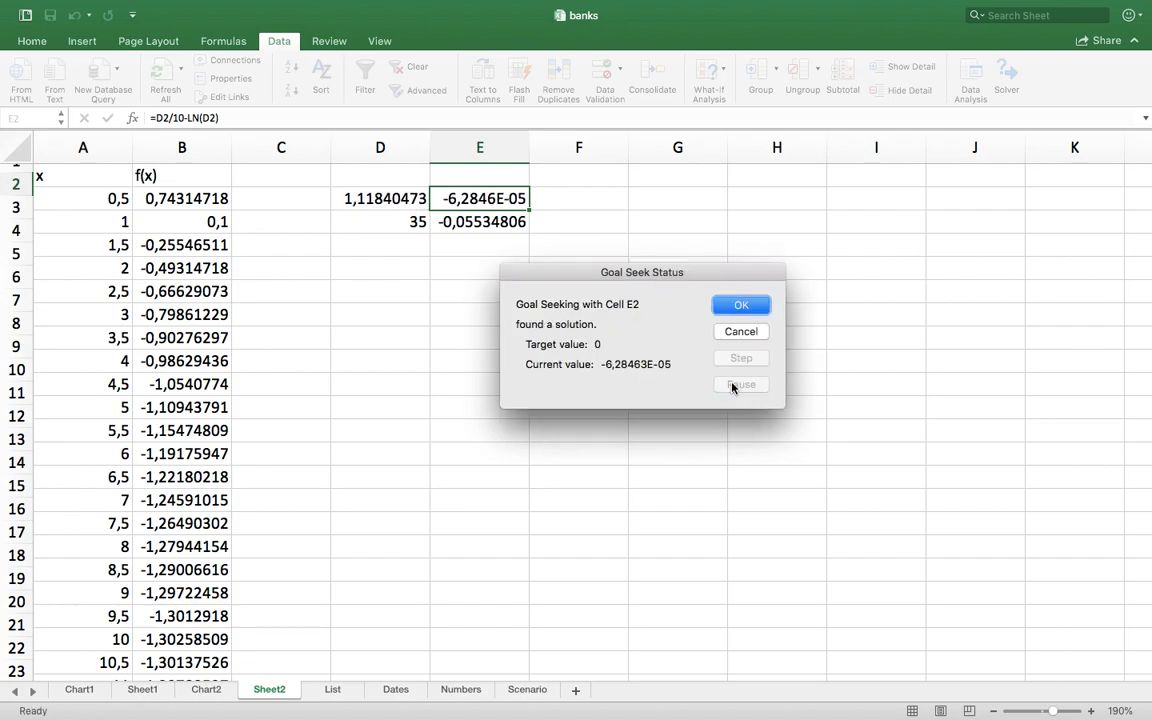
click(741, 305)
Run Goal Seek on E3 with a target value of 0 by changing cell D3, and keep the solution
click(487, 226)
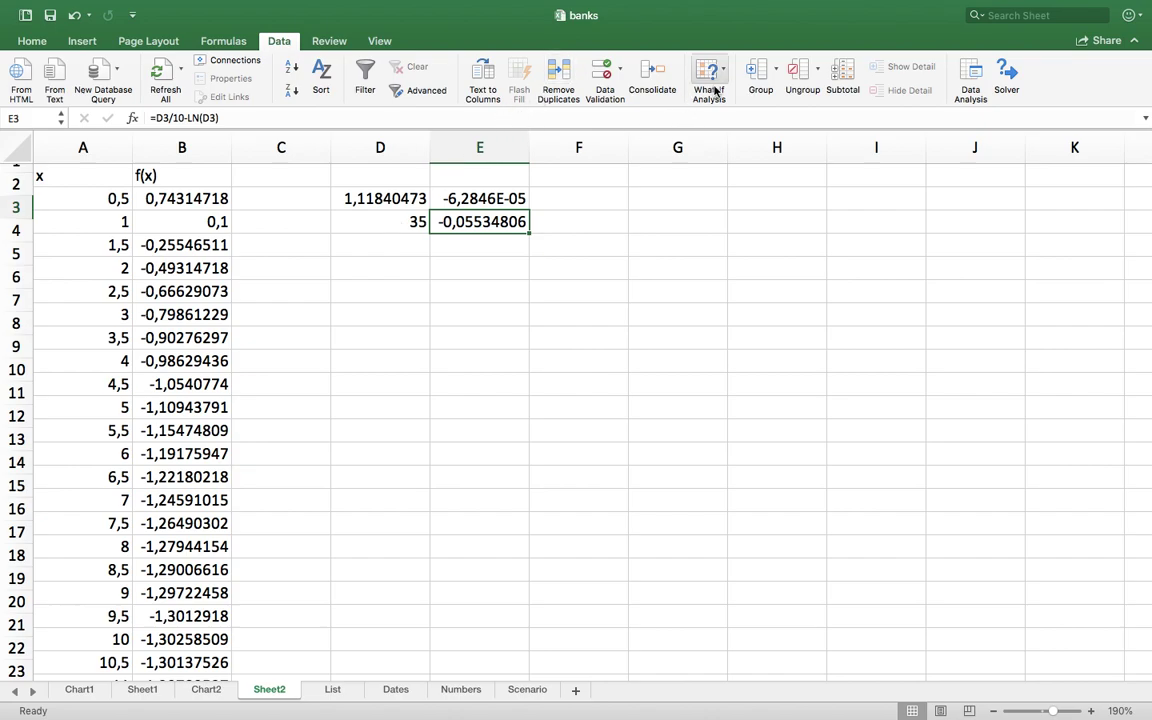
click(726, 74)
click(735, 116)
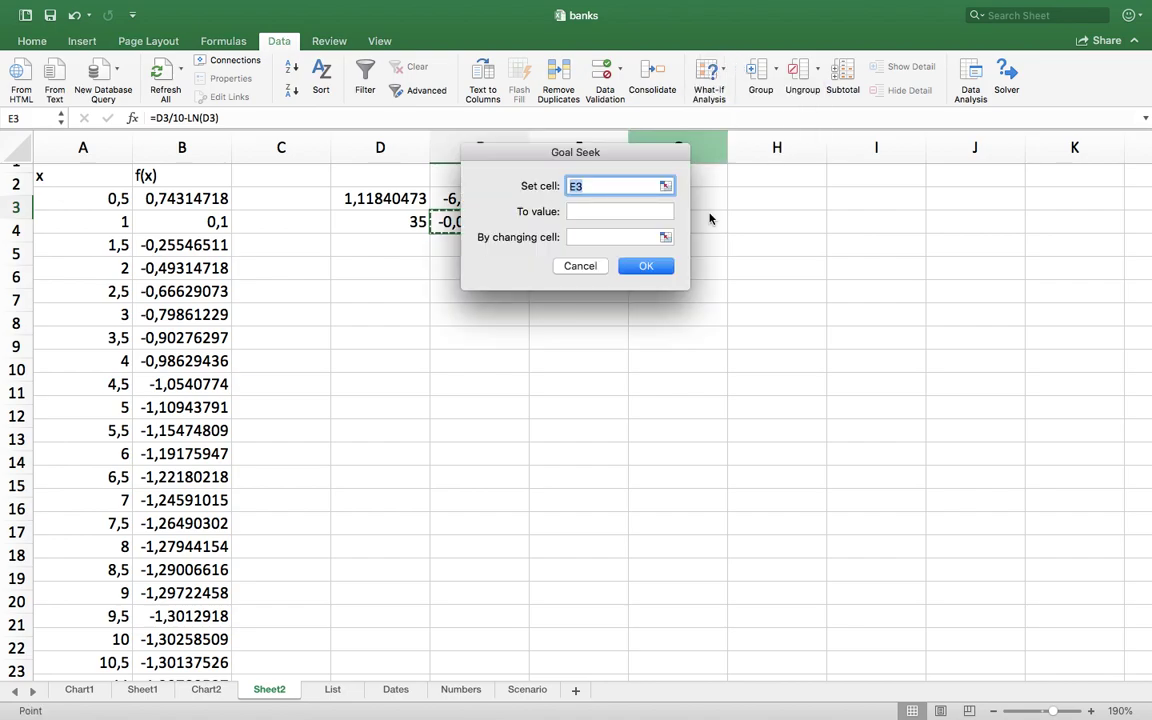
drag(578, 159, 674, 276)
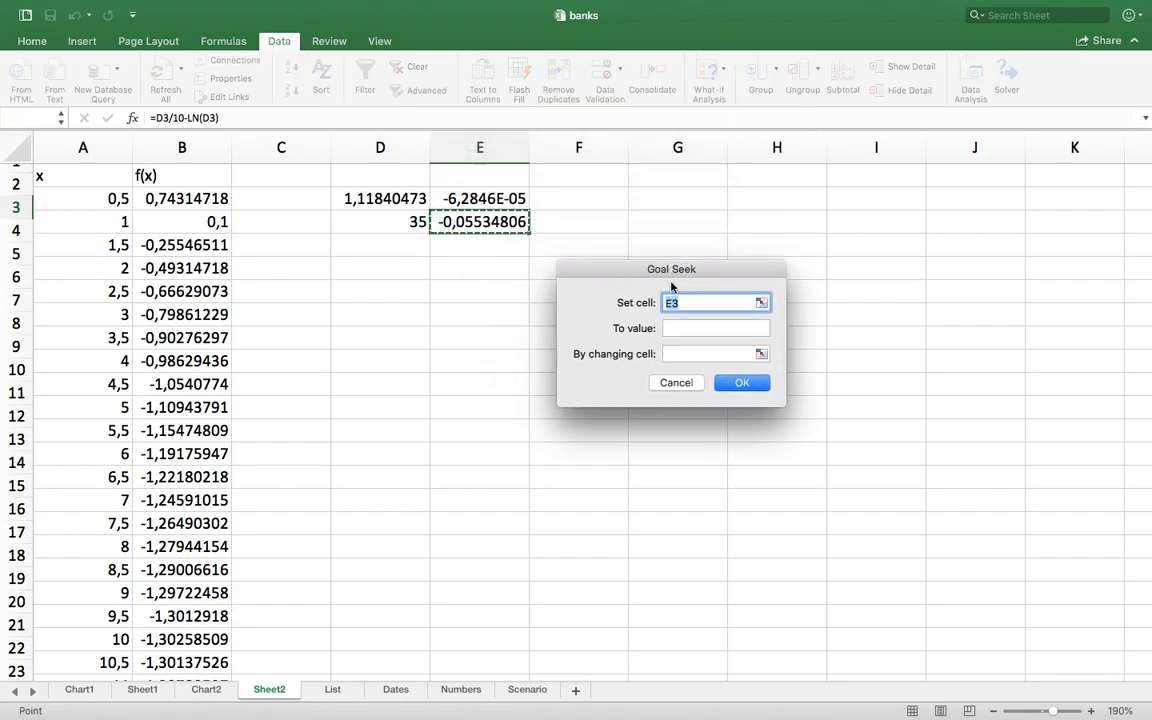
click(684, 330)
click(684, 353)
click(404, 220)
click(730, 383)
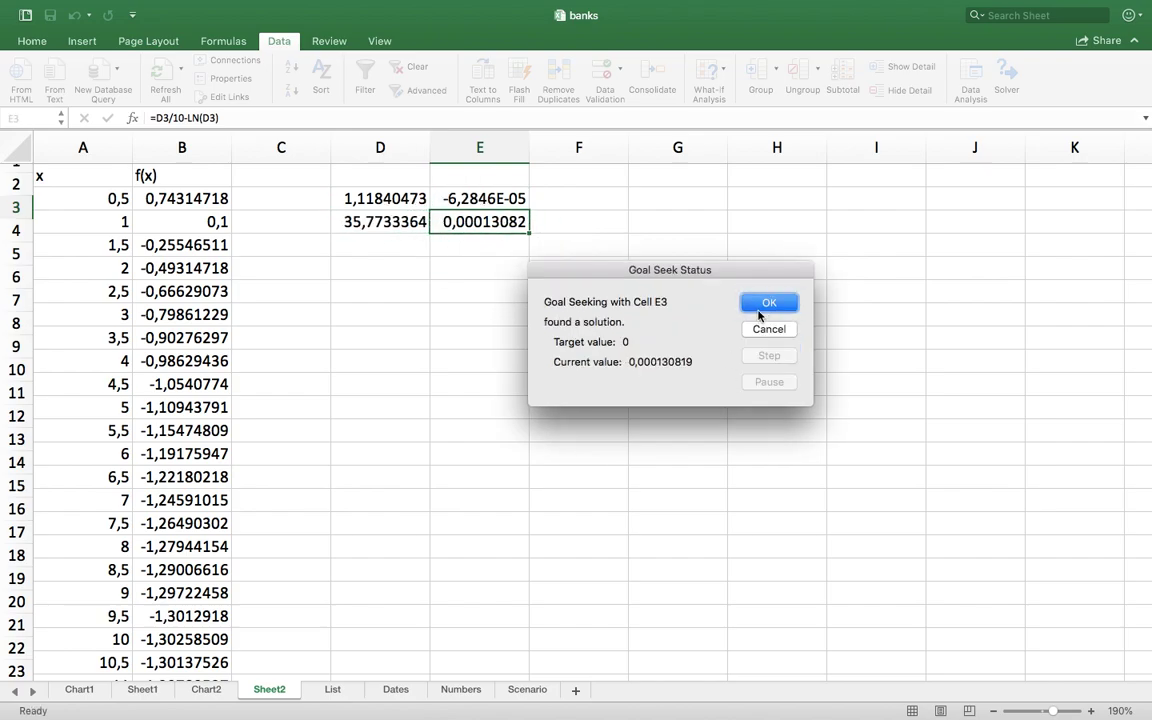
click(768, 303)
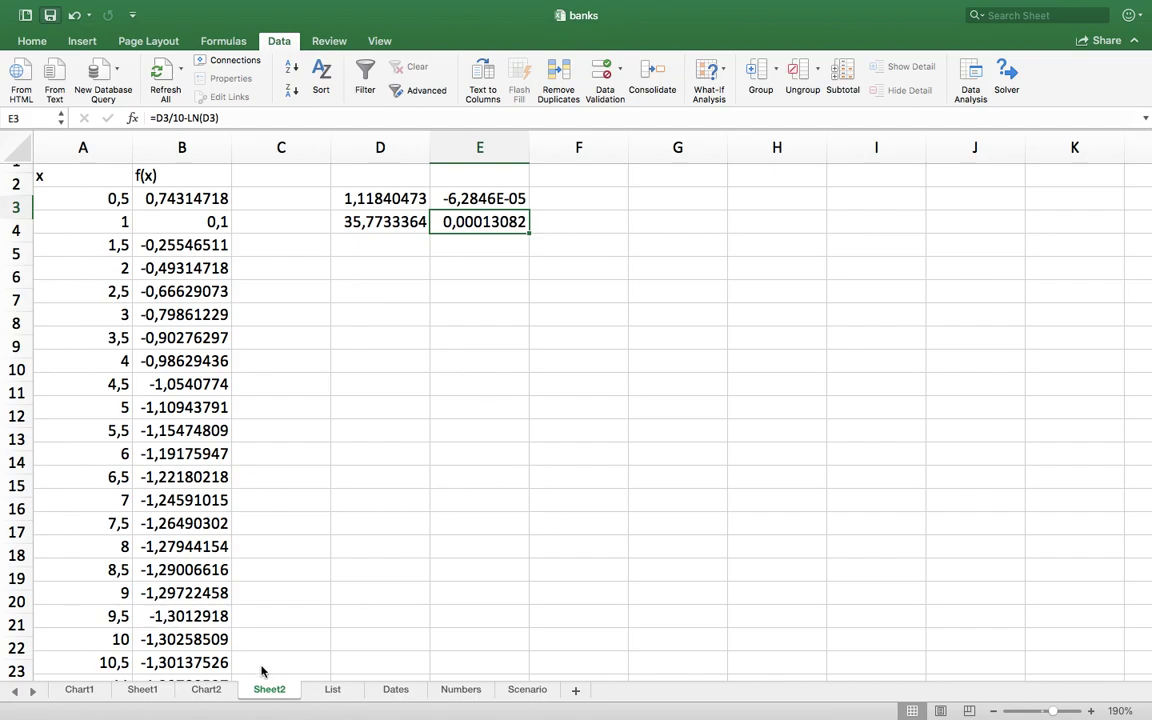
Look at the f(x) curve on the Chart2 sheet and go to the Chart1 sheet
click(219, 690)
click(206, 690)
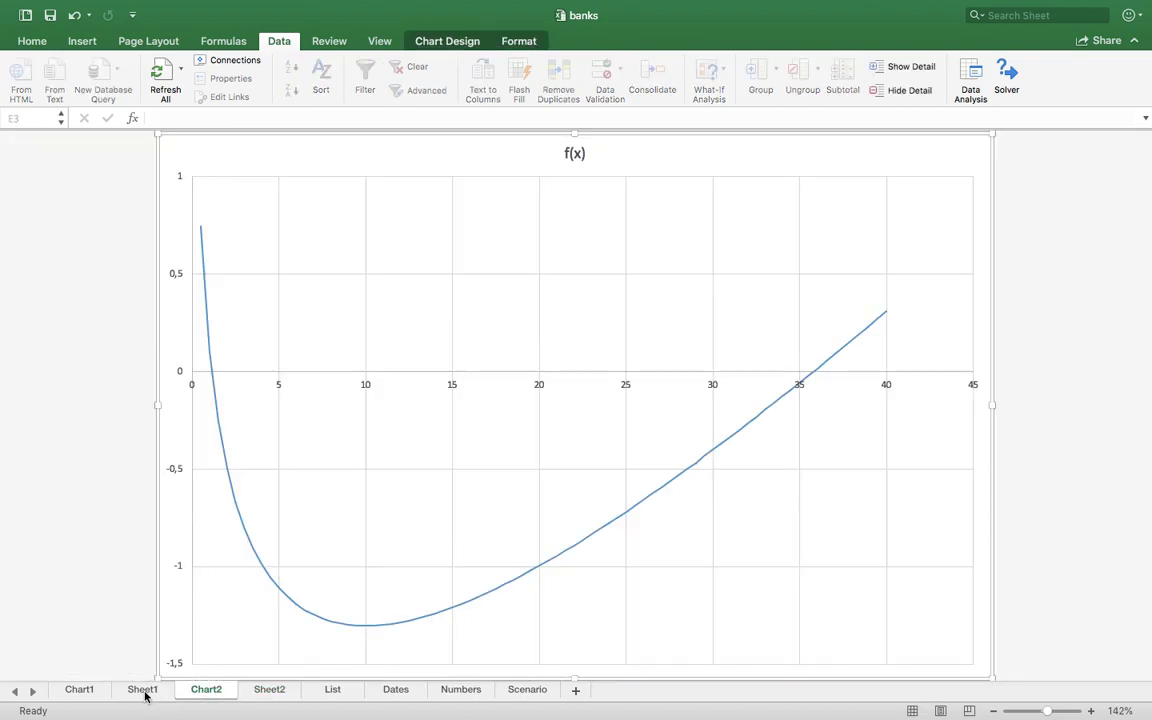
click(79, 690)
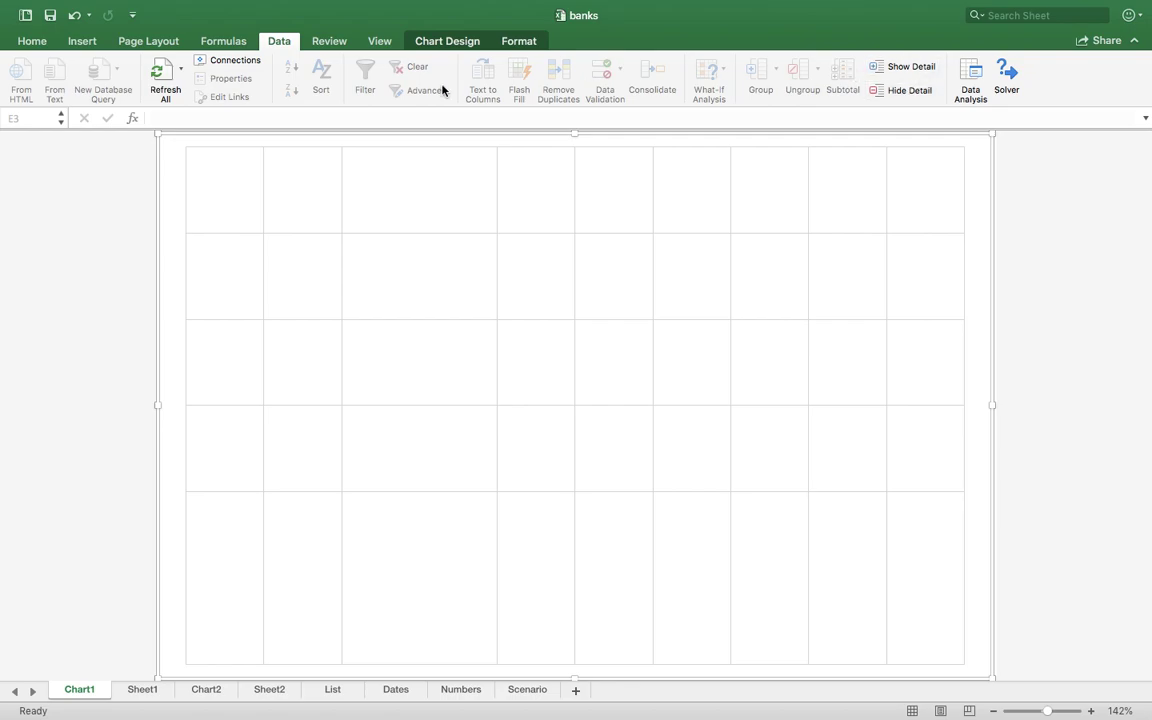
Inspect the name, X, Y and size ranges of the 1974 and 1975 series in Chart1's data source
click(476, 43)
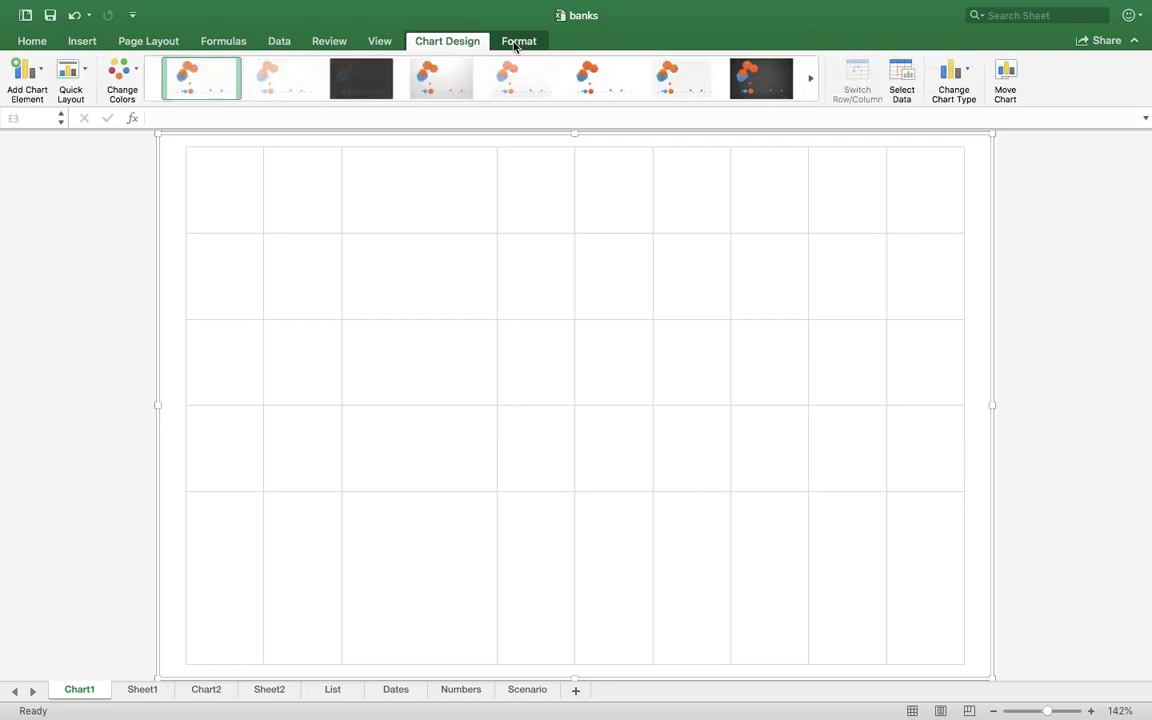
click(903, 76)
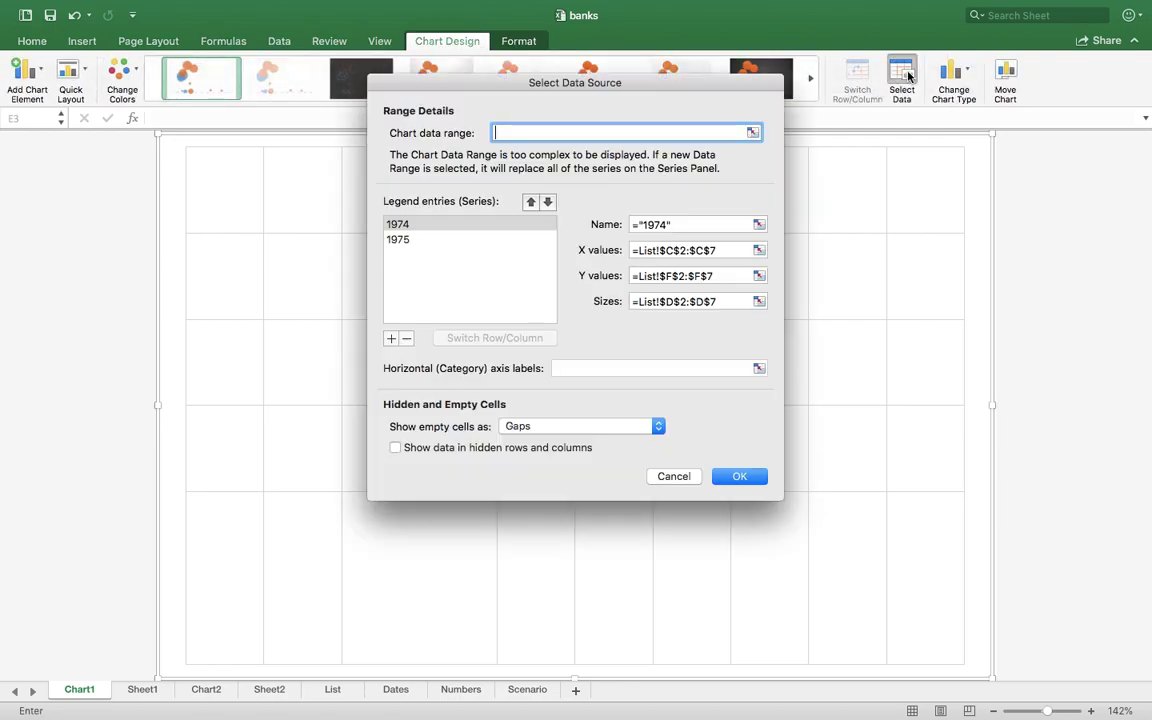
click(423, 240)
click(420, 224)
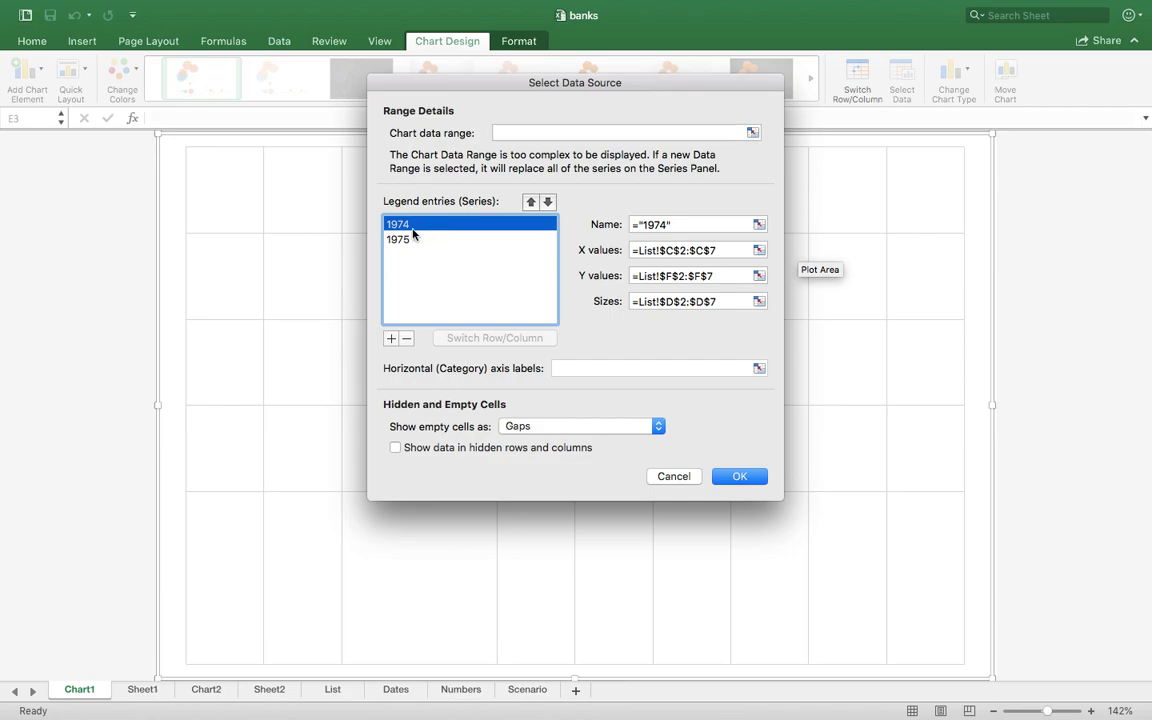
drag(514, 86, 686, 193)
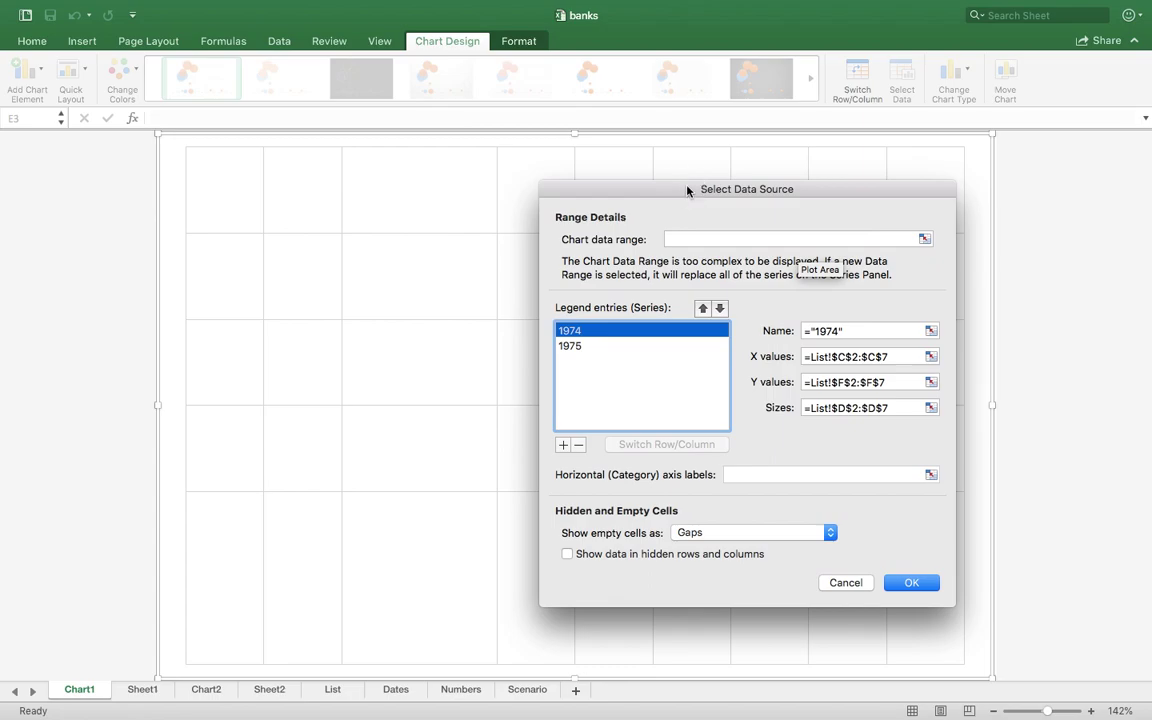
click(578, 346)
click(580, 332)
click(581, 343)
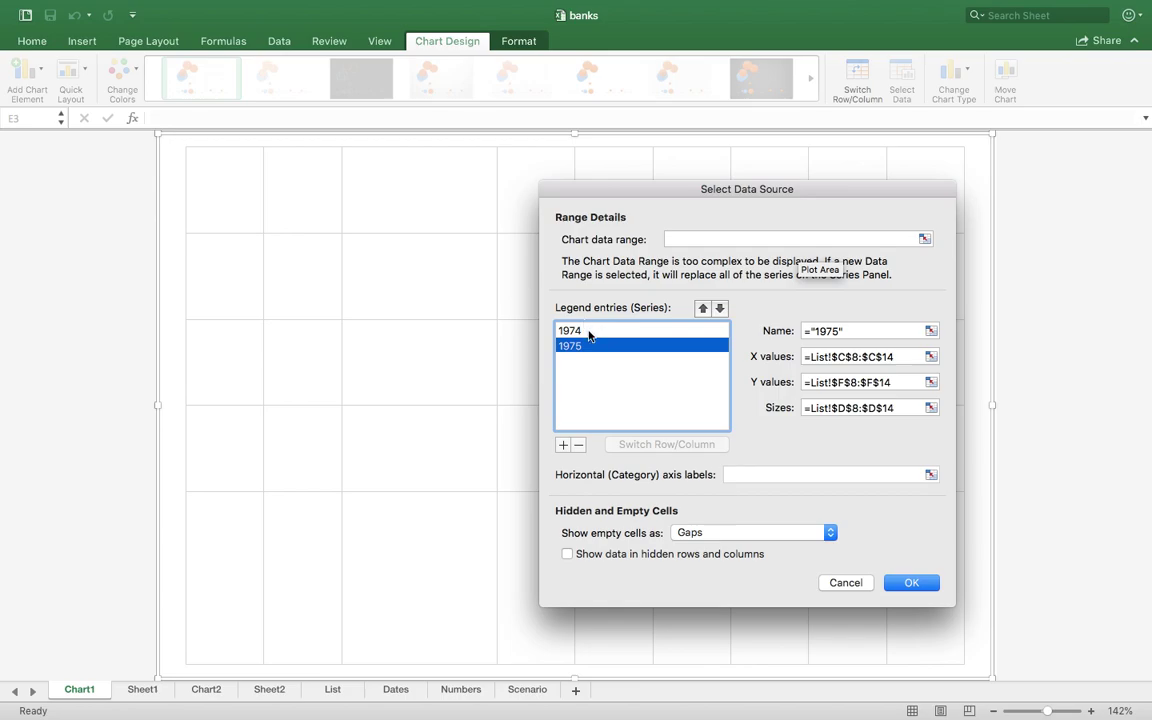
click(590, 333)
click(911, 584)
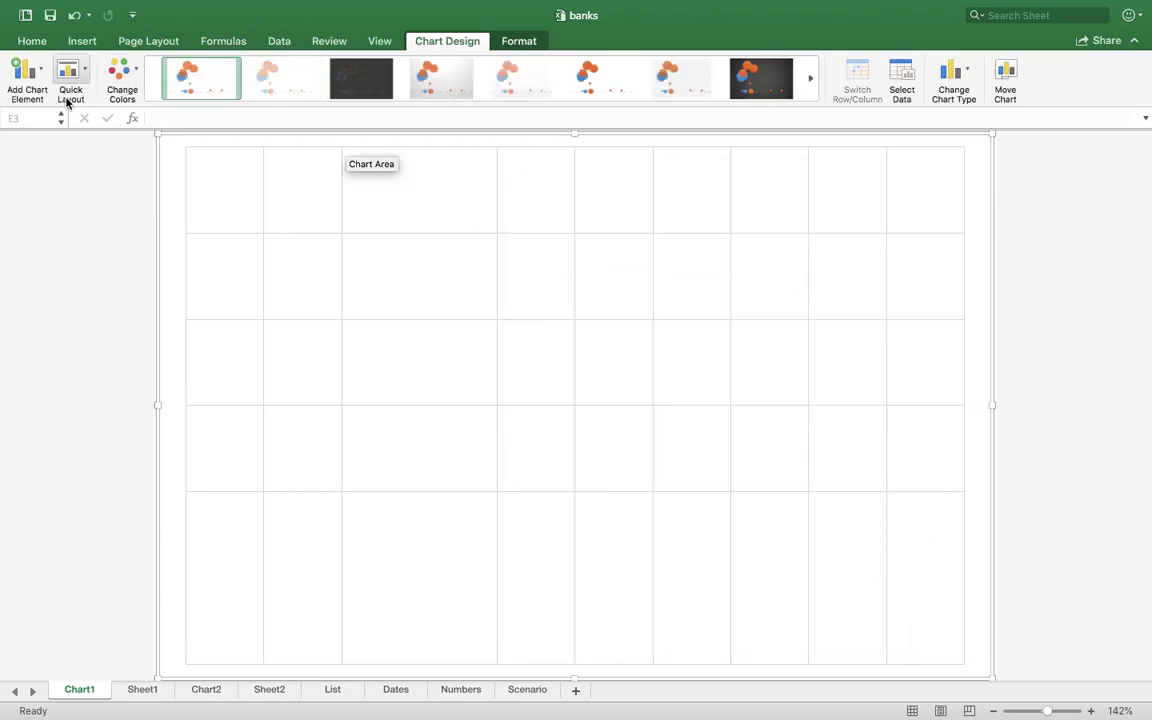
Reapply the 2-D Bubble chart type to Chart1 and save the workbook
click(961, 78)
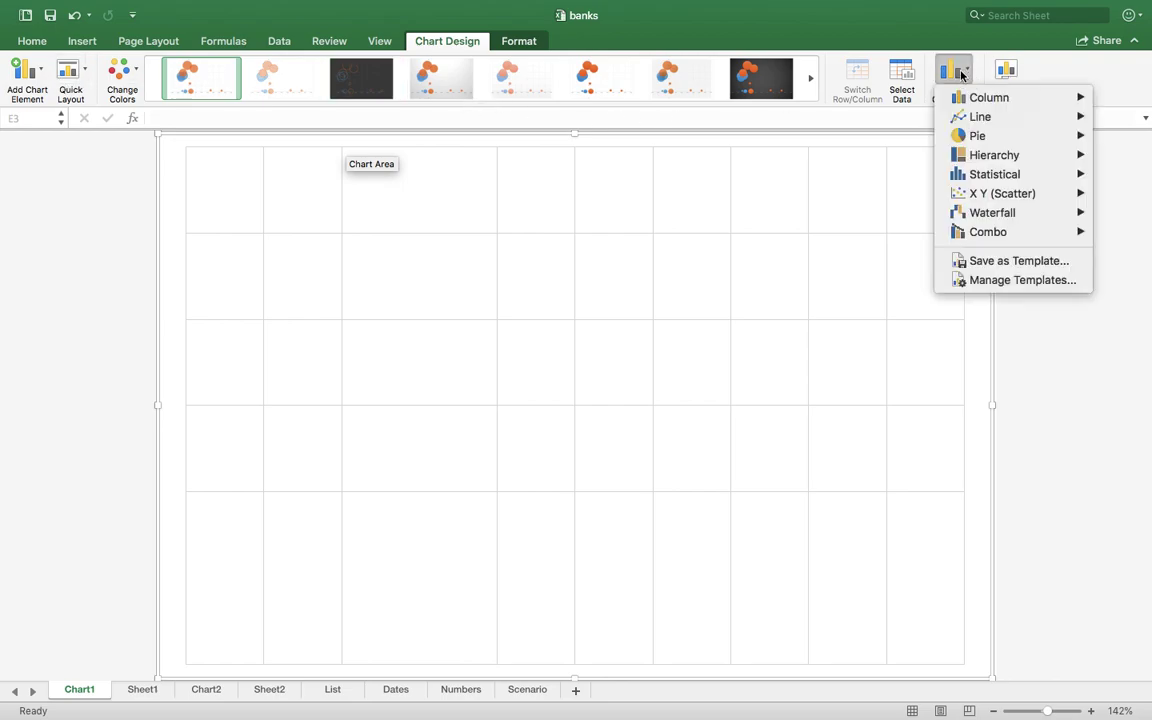
click(958, 70)
click(955, 72)
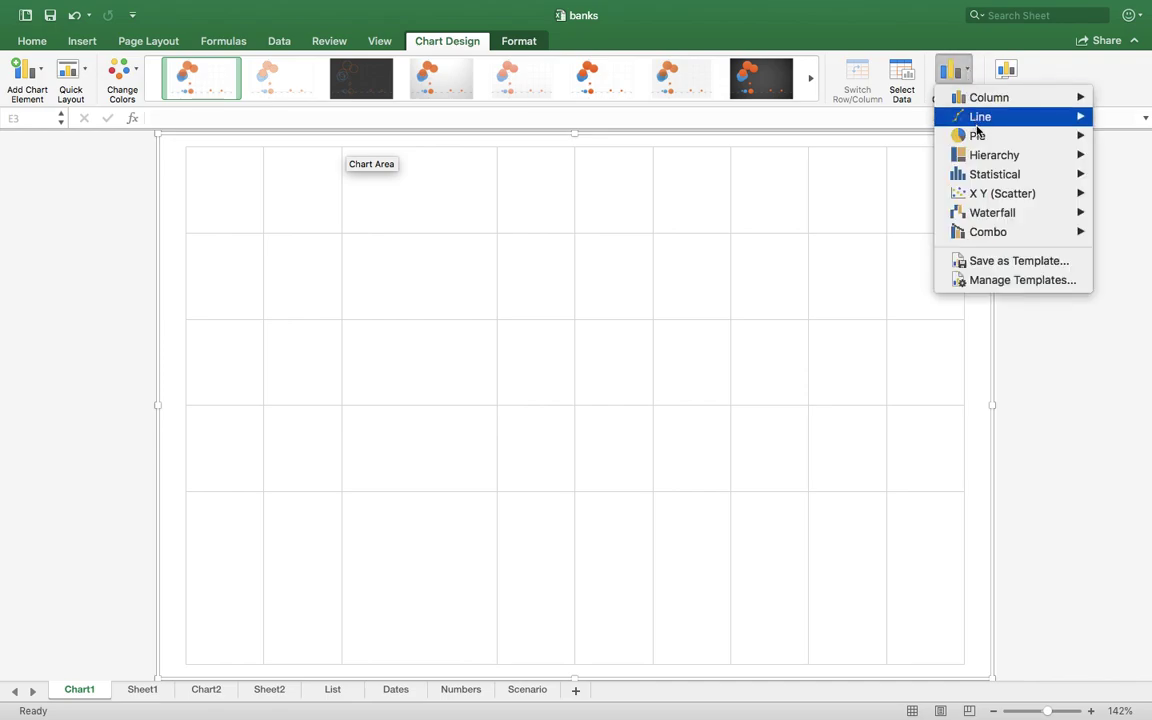
mouse_move(995, 196)
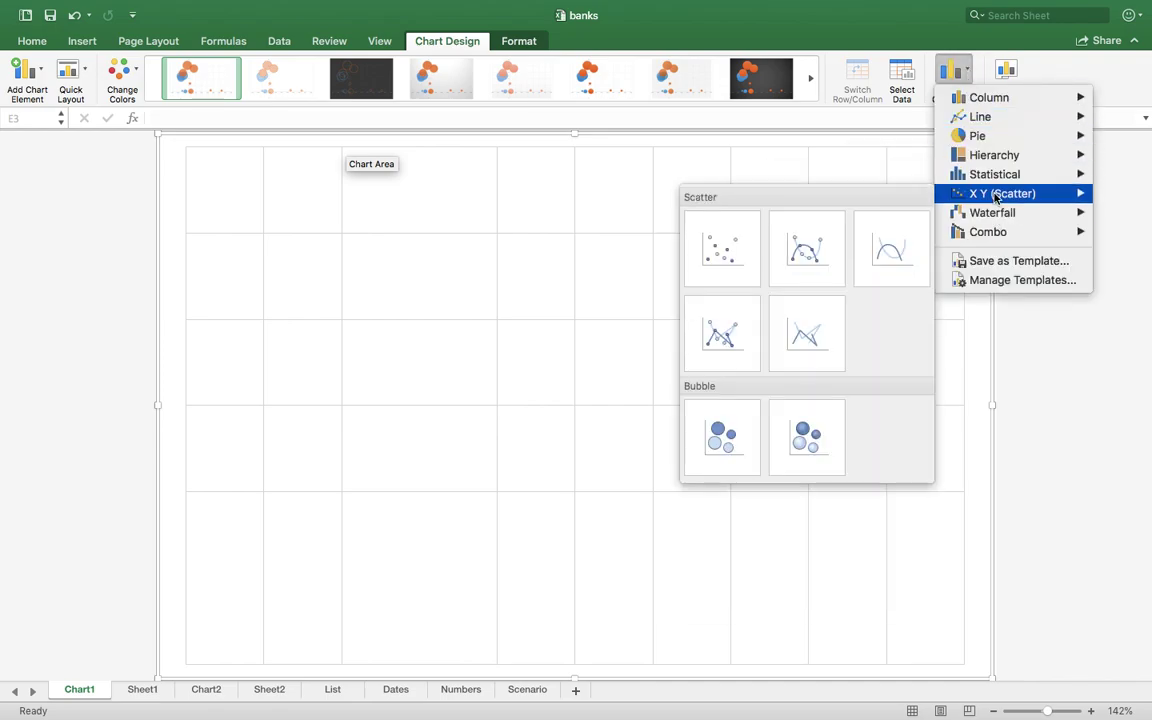
click(720, 437)
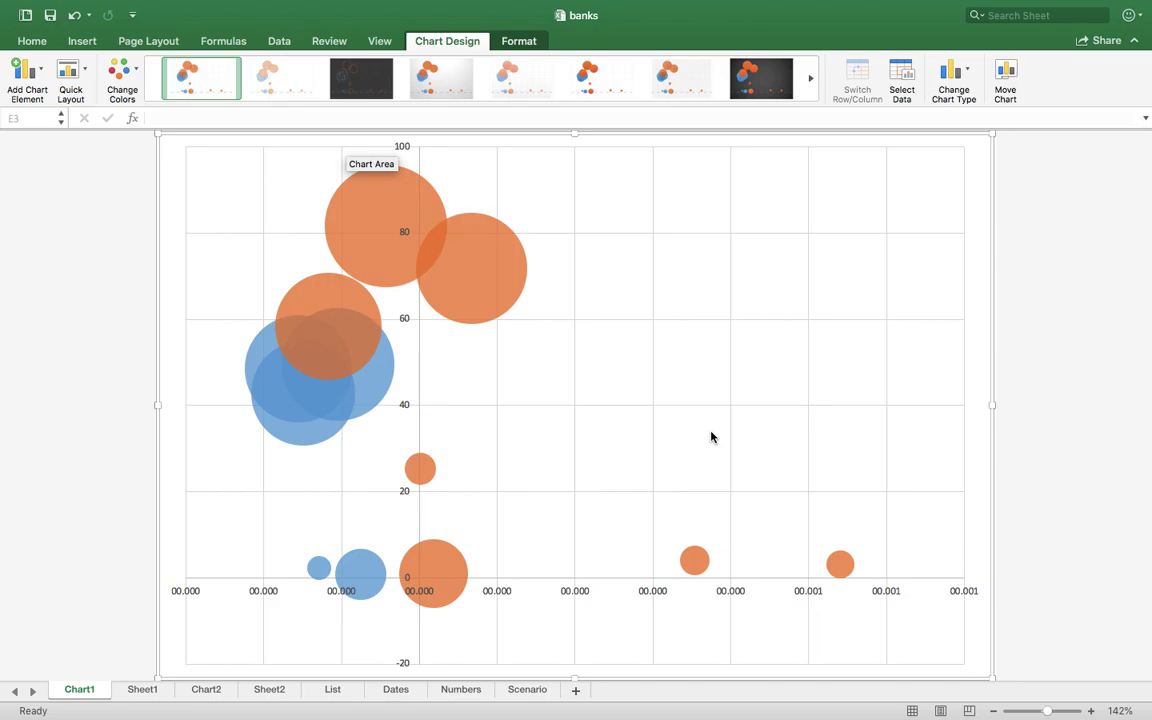
click(51, 15)
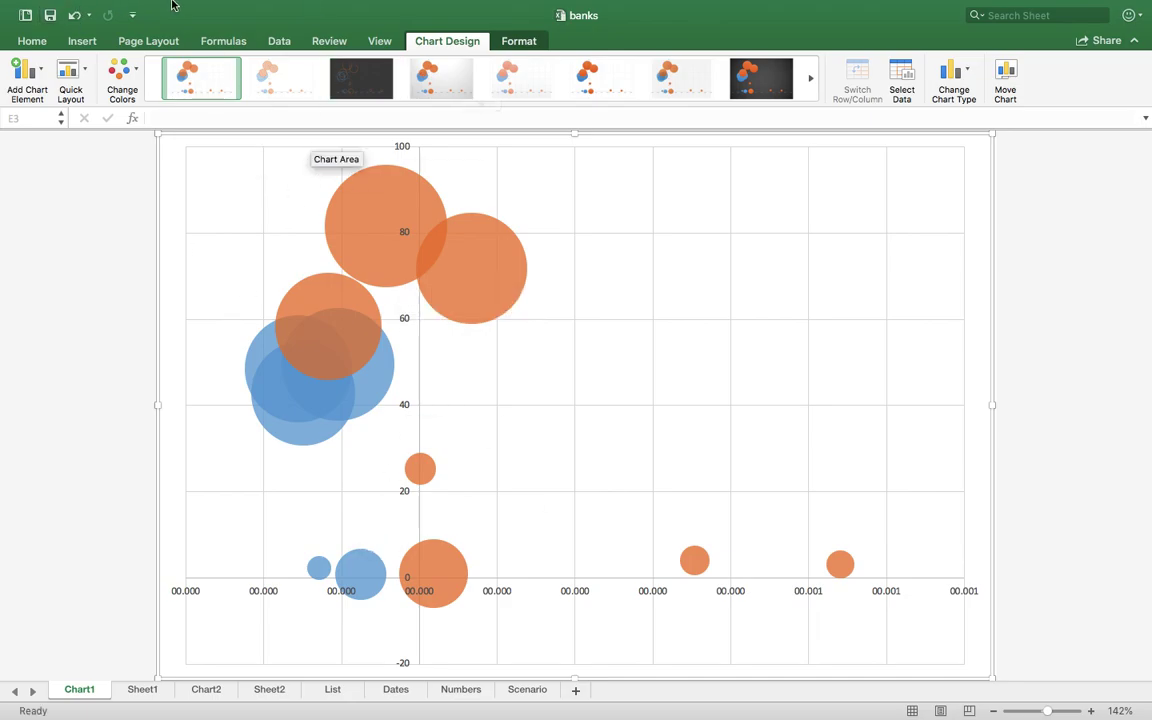
Switch to VMware Horizon Client and launch Access 2016
key(ctrl+Up)
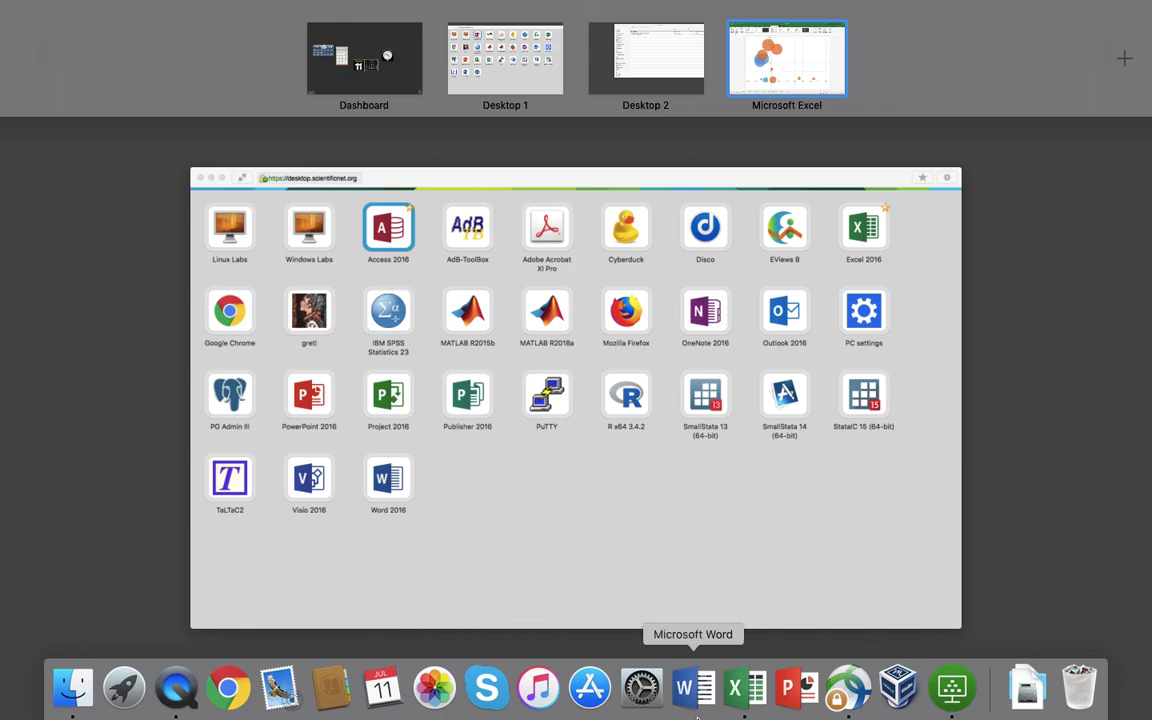
click(952, 688)
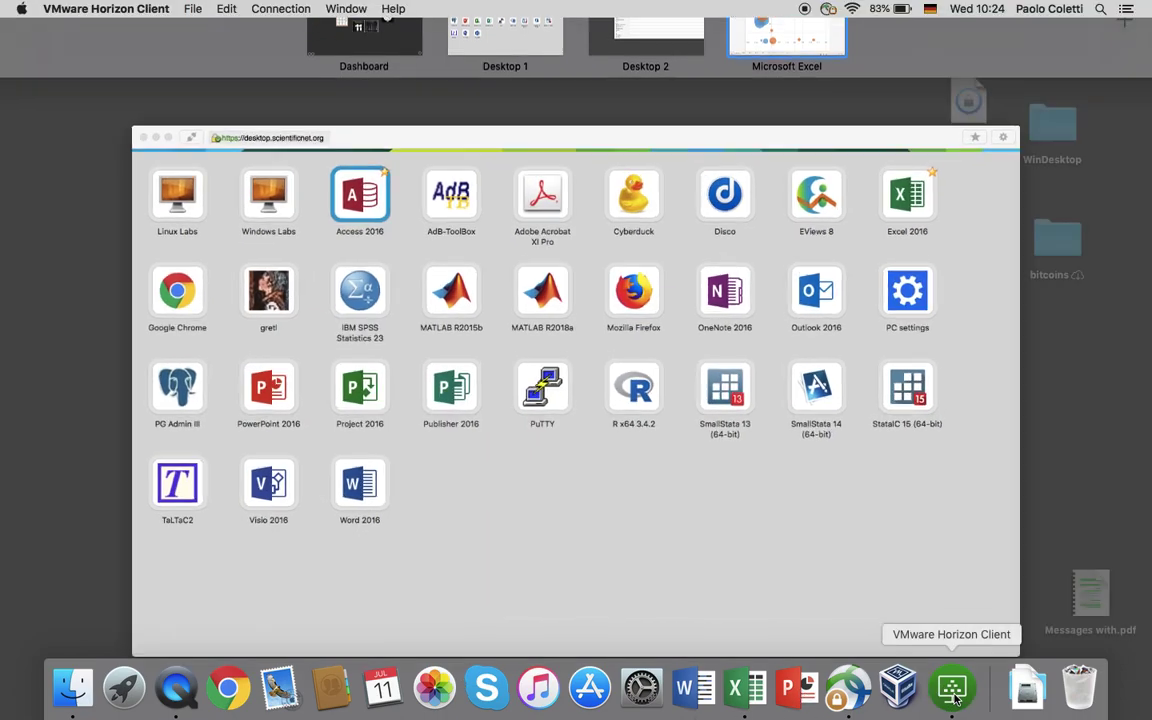
key(ctrl+Up)
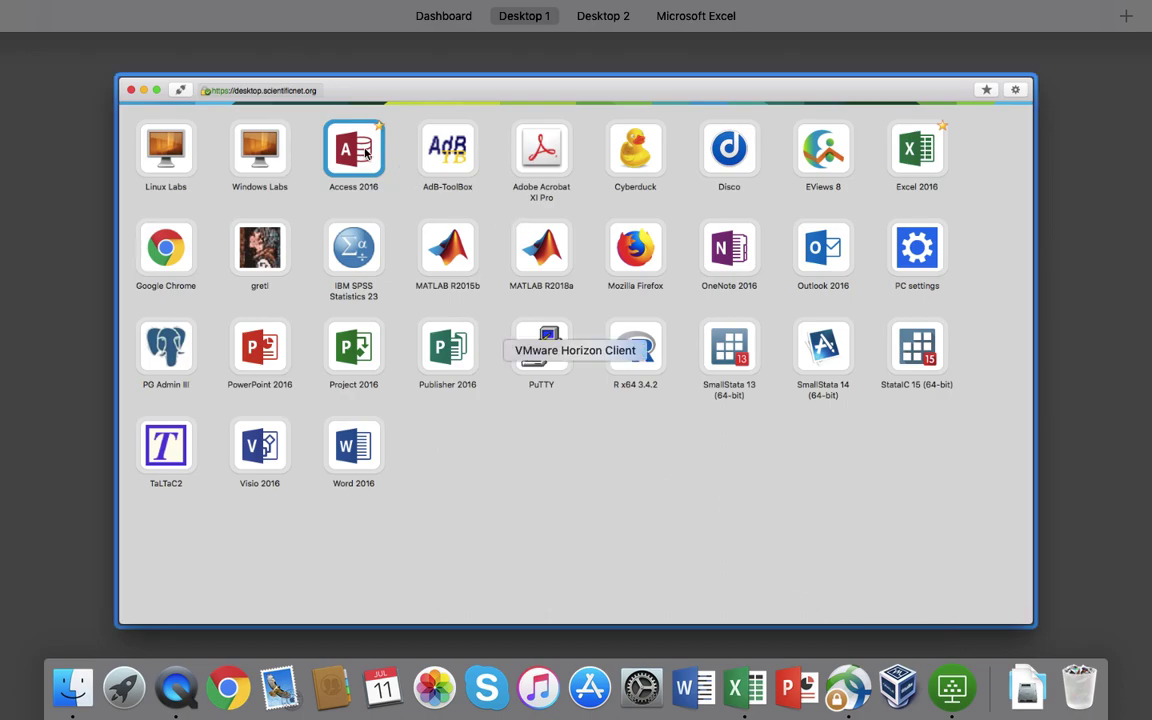
click(366, 152)
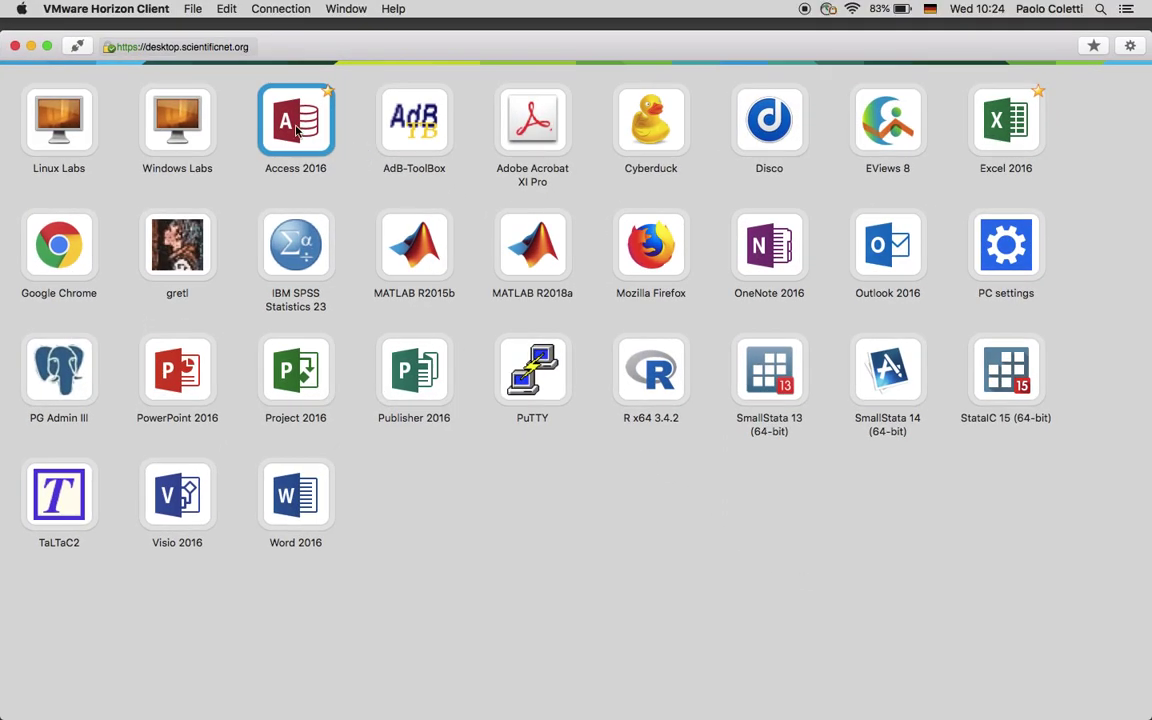
double_click(296, 131)
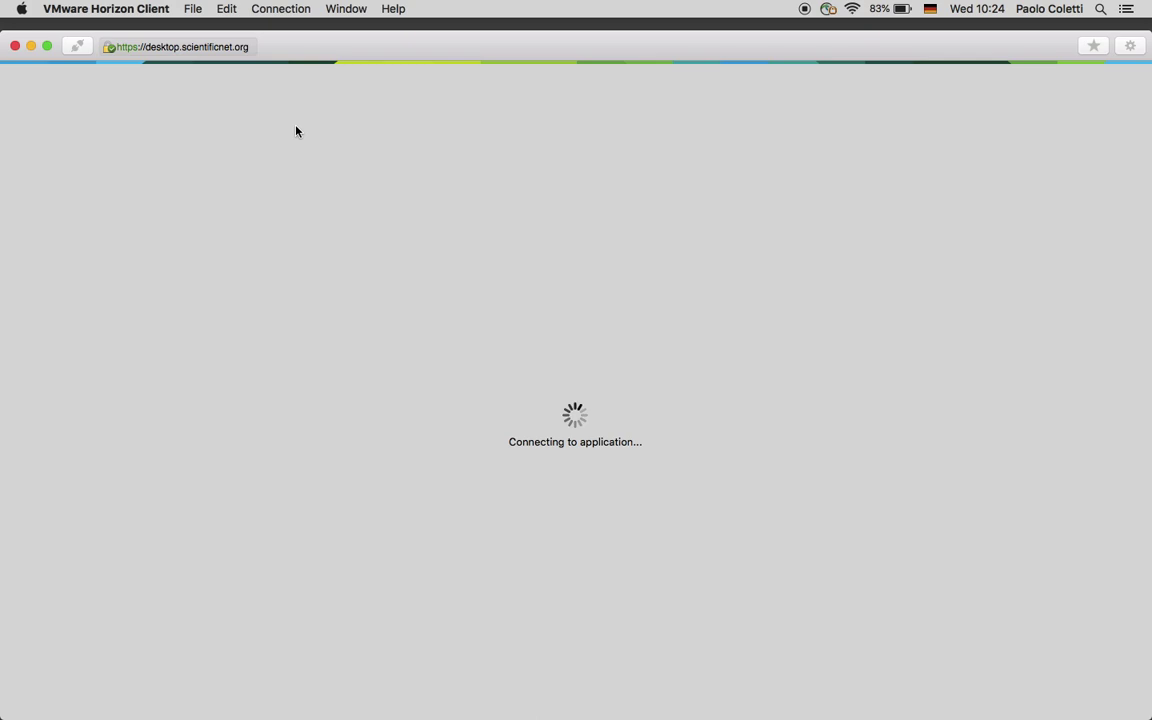
Switch back to Microsoft Excel and quit it
key(ctrl+Up)
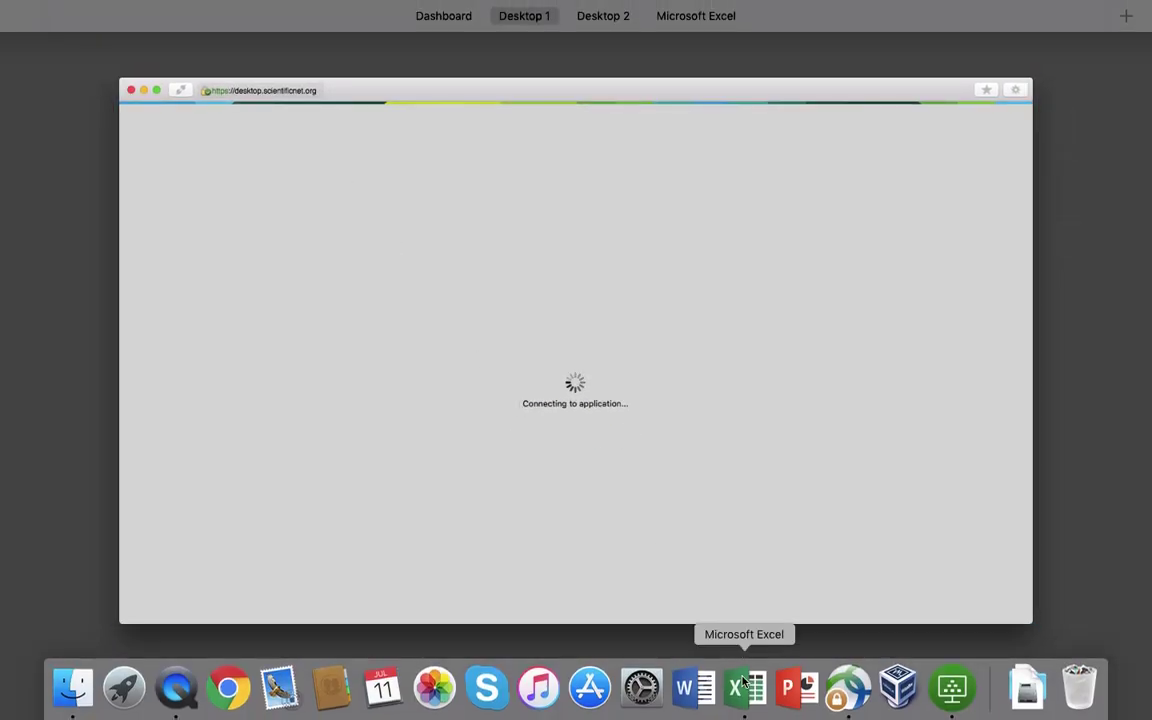
click(748, 706)
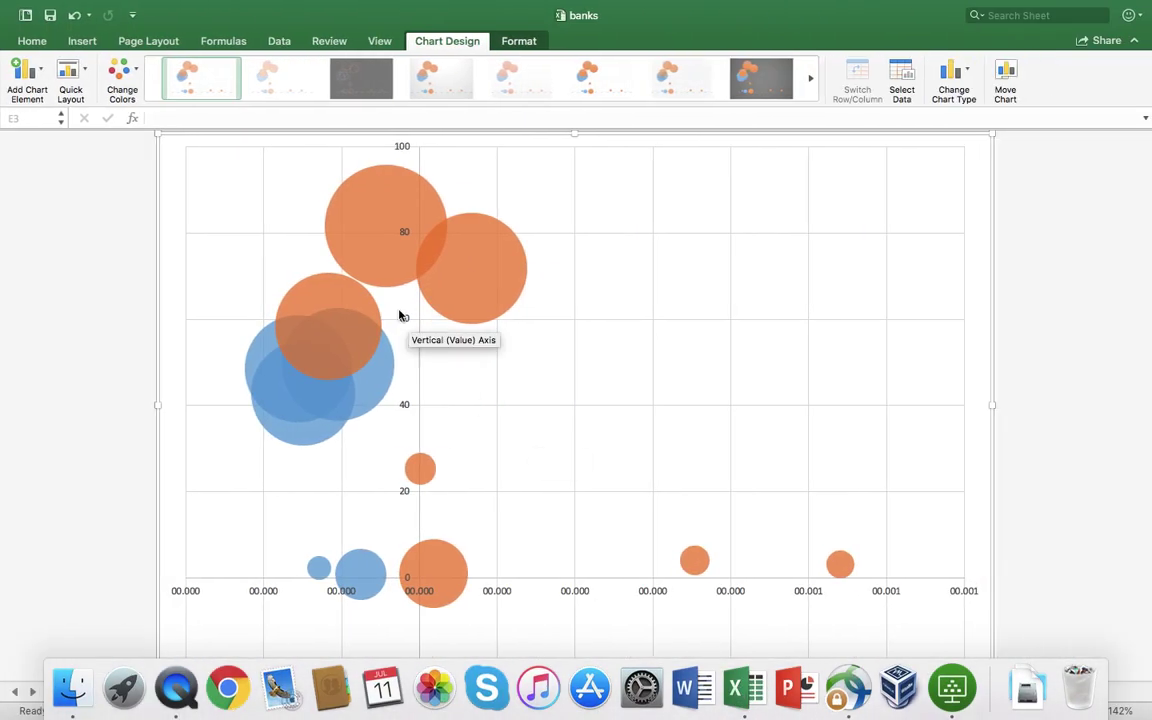
click(60, 9)
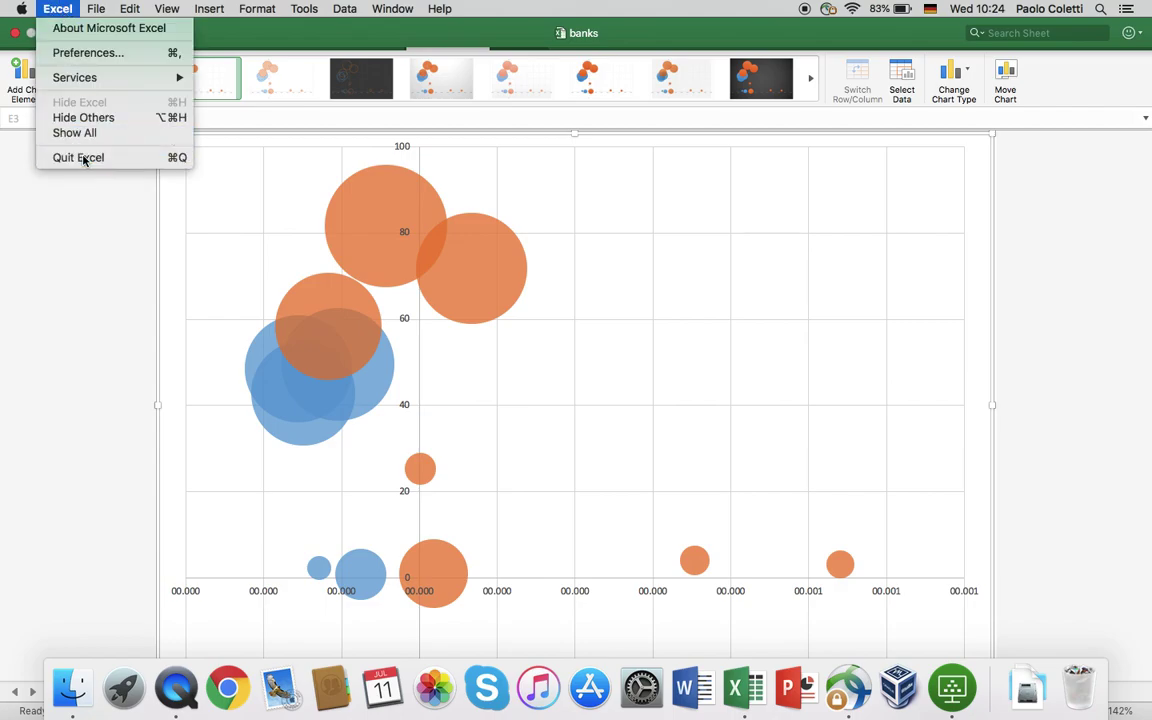
click(83, 161)
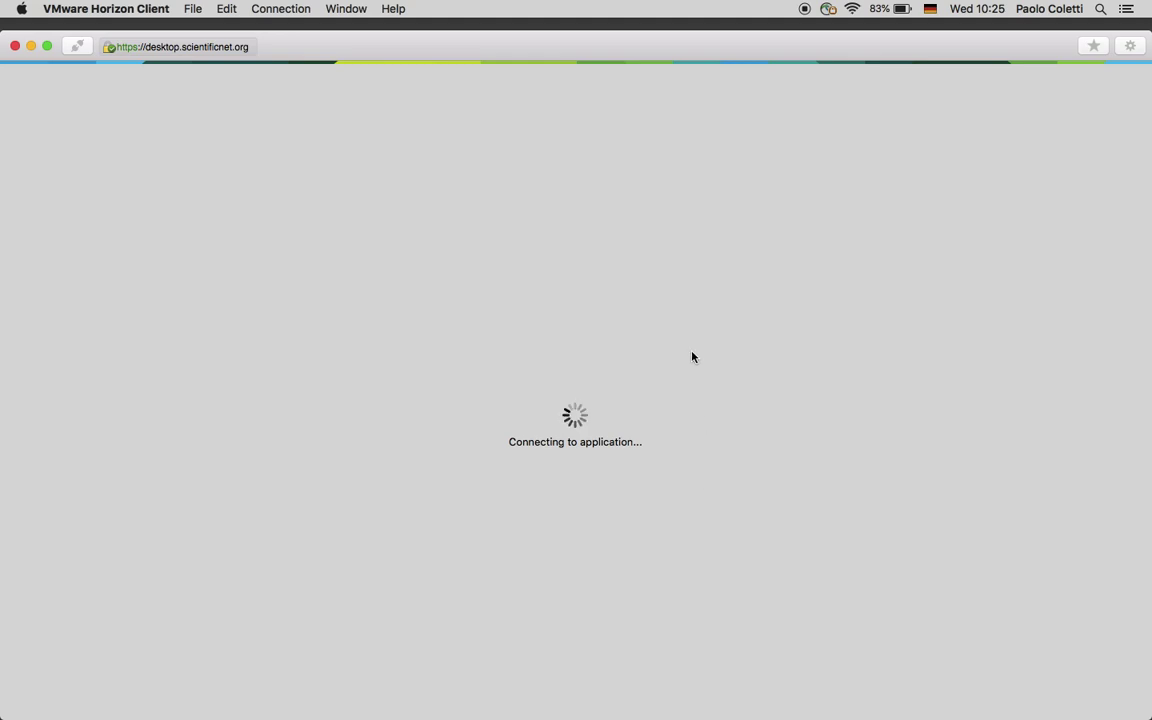
Open Cisco AnyConnect, disconnect the VPN, close its window and return to VMware Horizon Client
key(ctrl+Up)
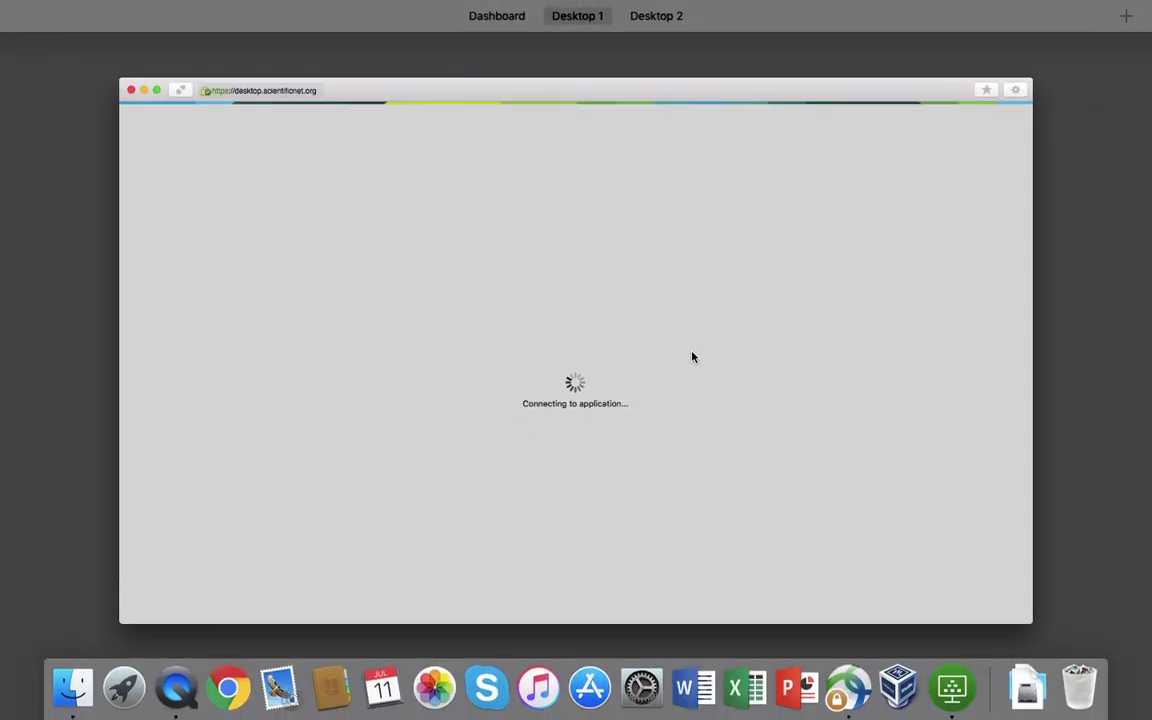
click(848, 688)
click(462, 113)
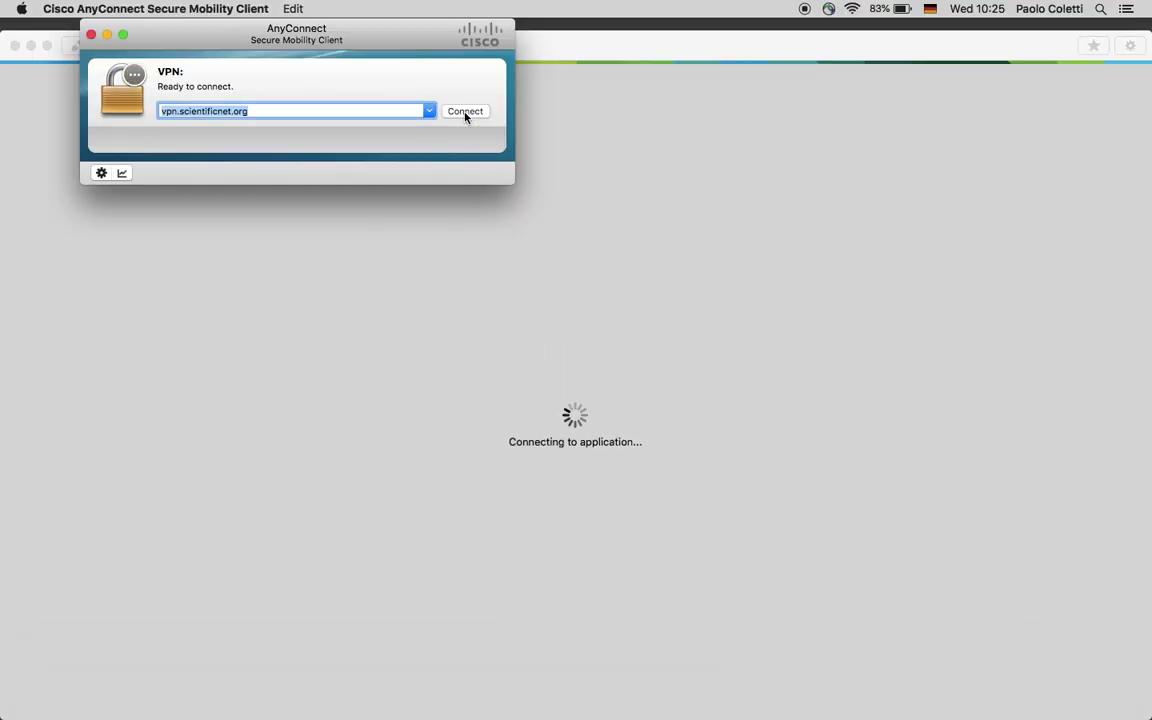
click(91, 34)
click(396, 82)
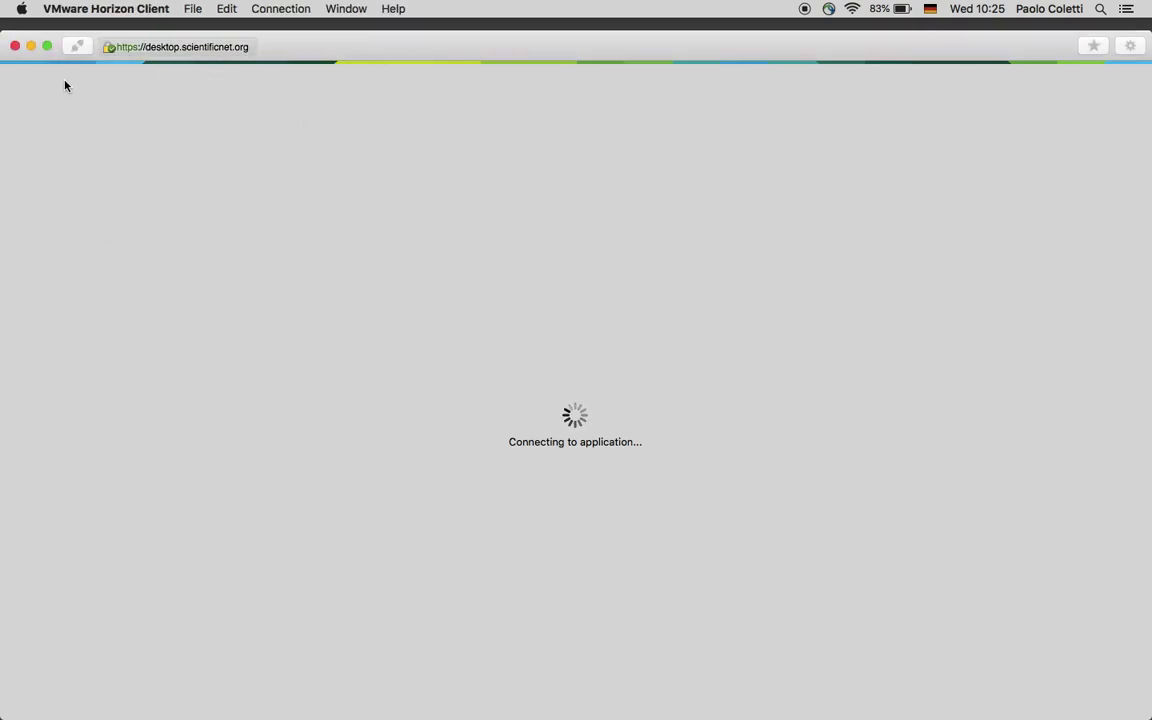
click(797, 574)
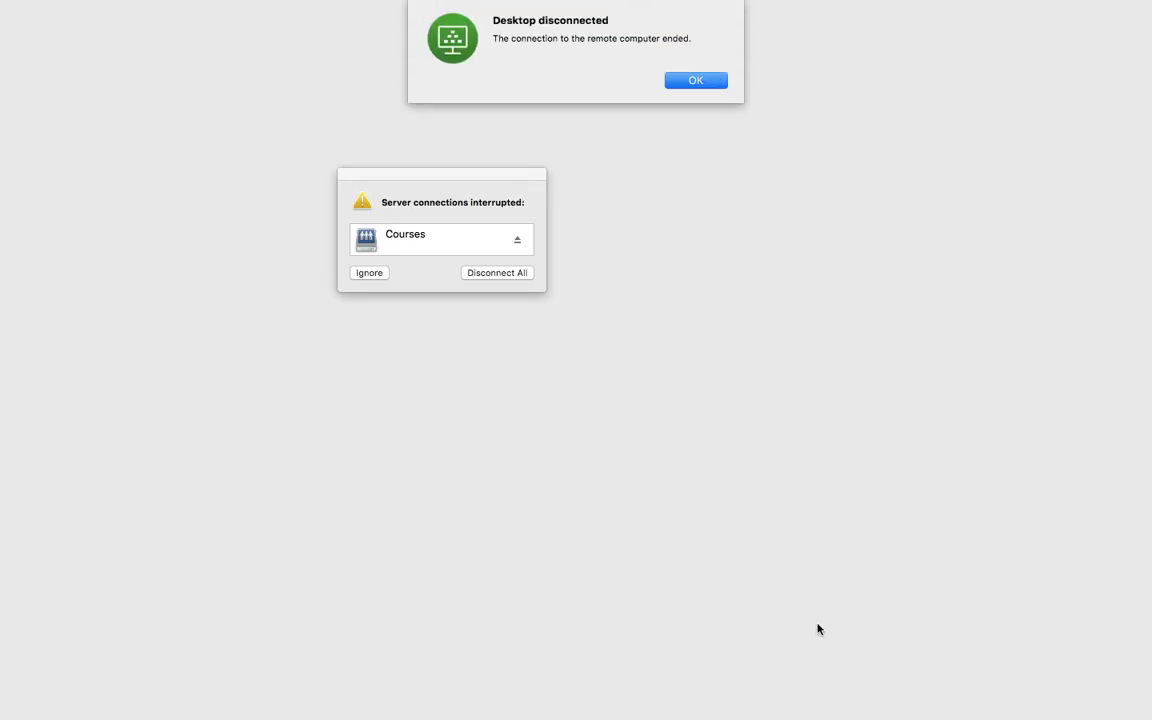
Dismiss the desktop disconnection and interrupted server connection messages, and try to launch Access 2016 again
click(706, 80)
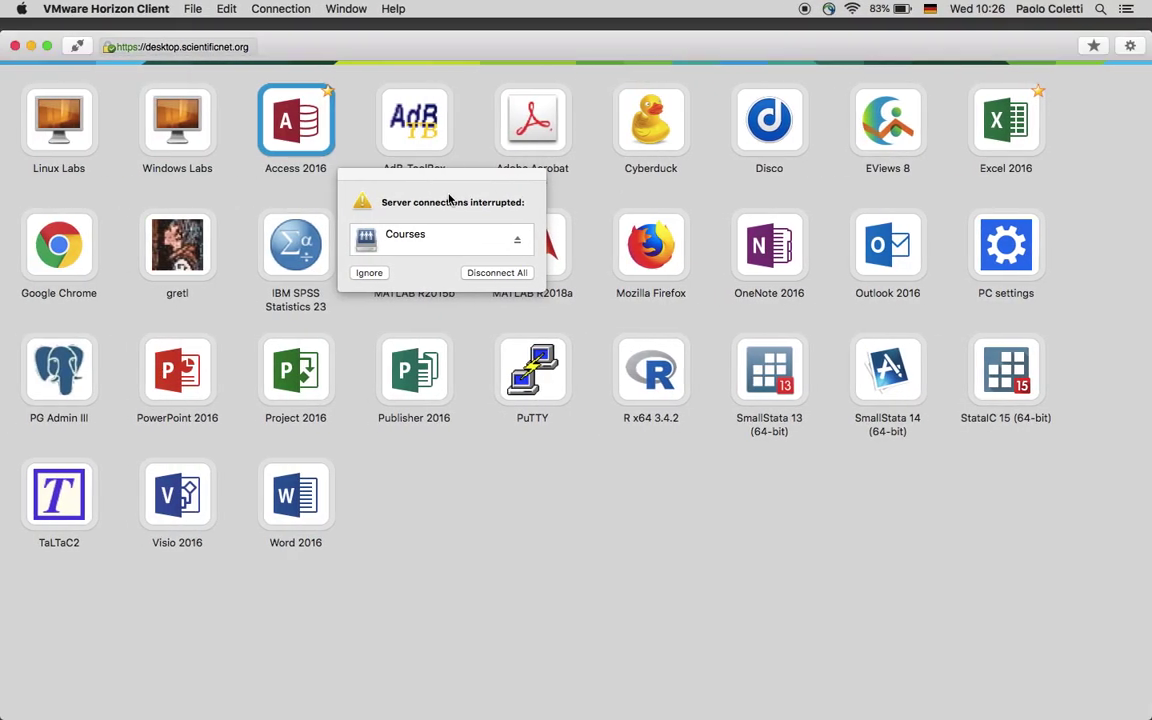
click(369, 272)
double_click(292, 143)
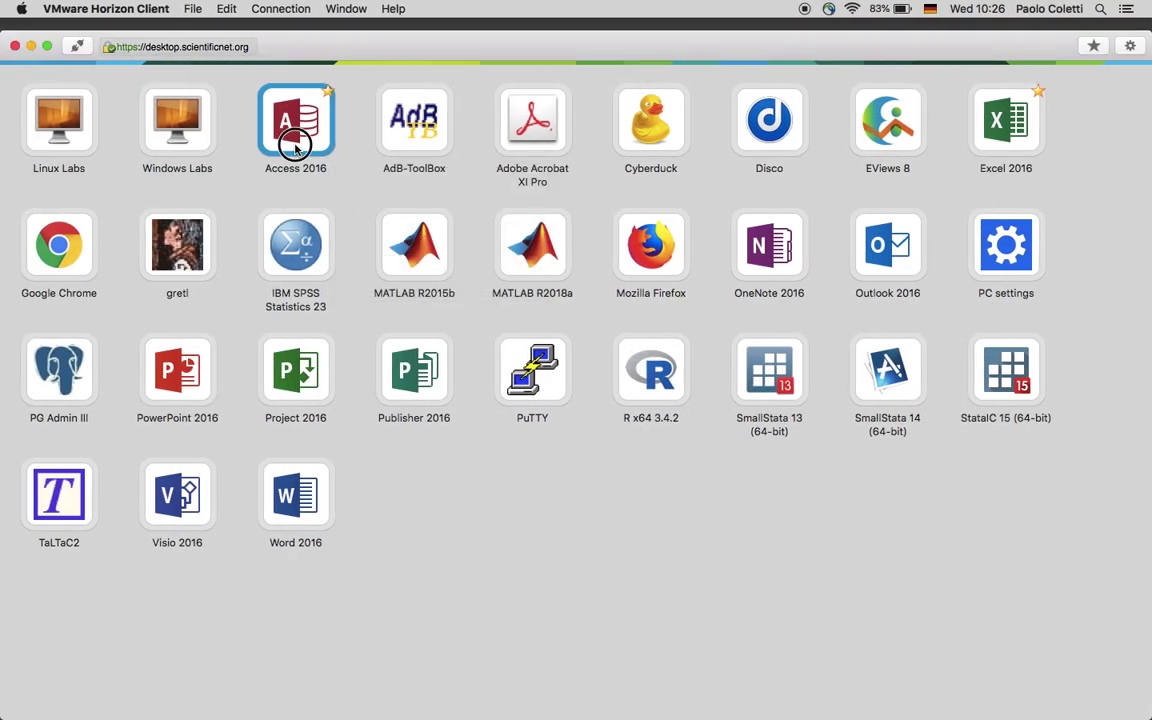
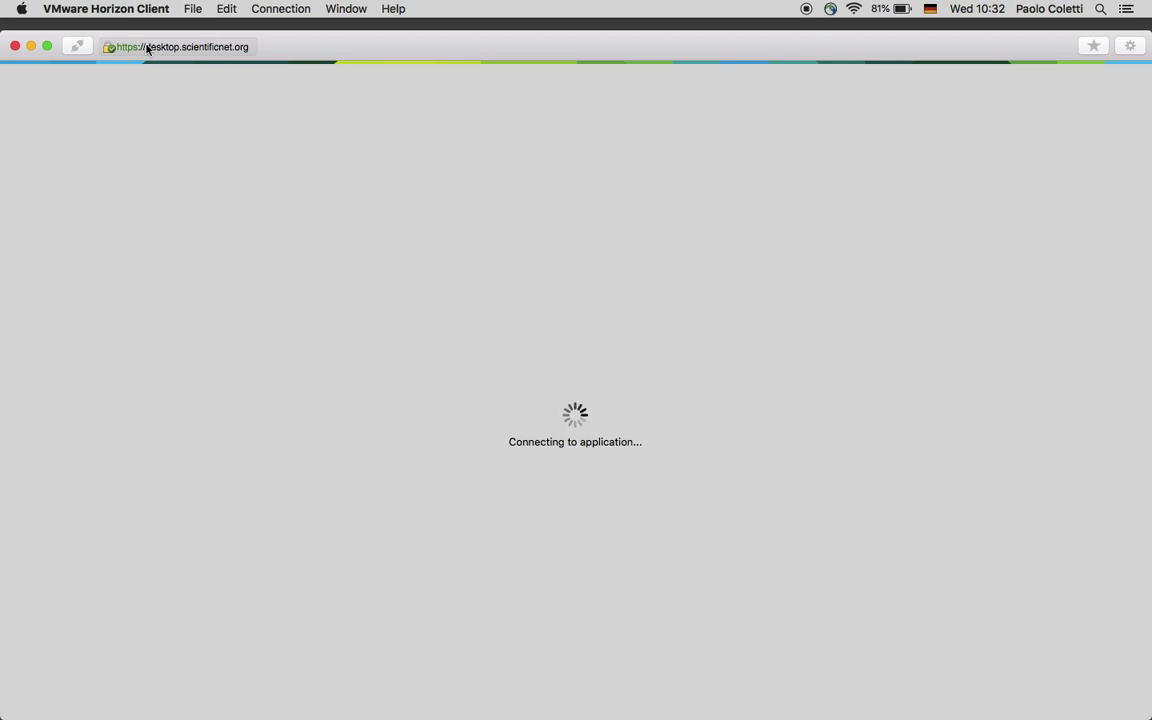
Quit VMware Horizon Client, and open and quit Cisco AnyConnect
click(88, 12)
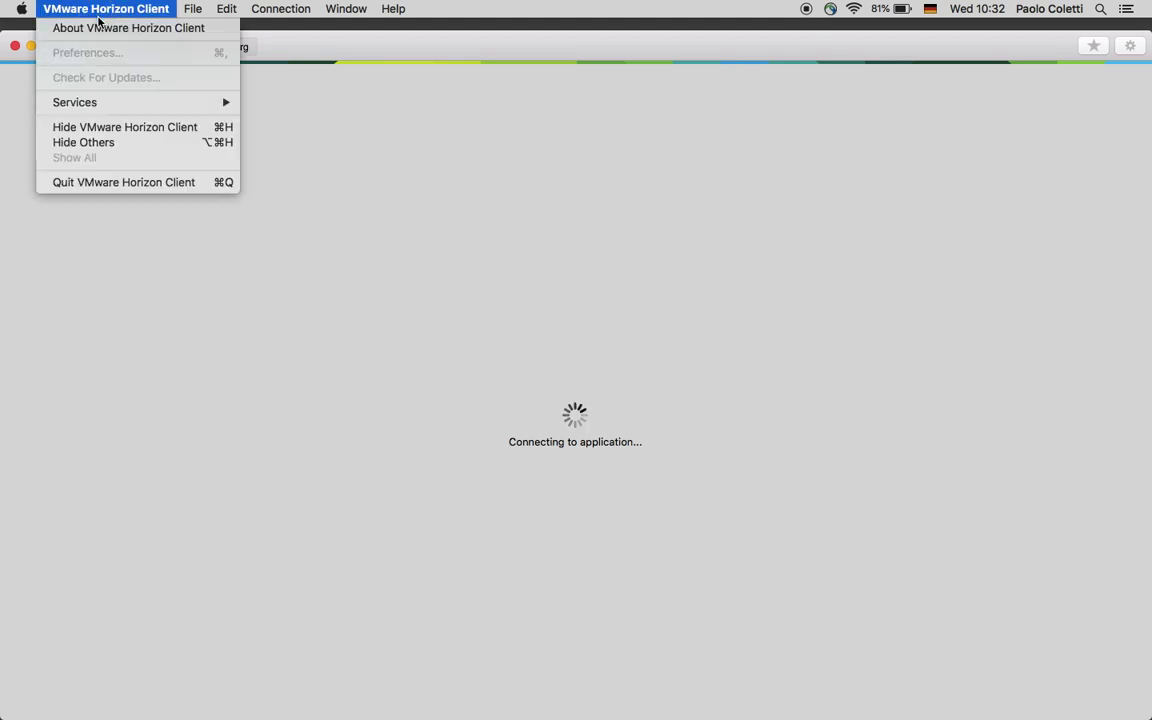
click(134, 184)
key(ctrl+Up)
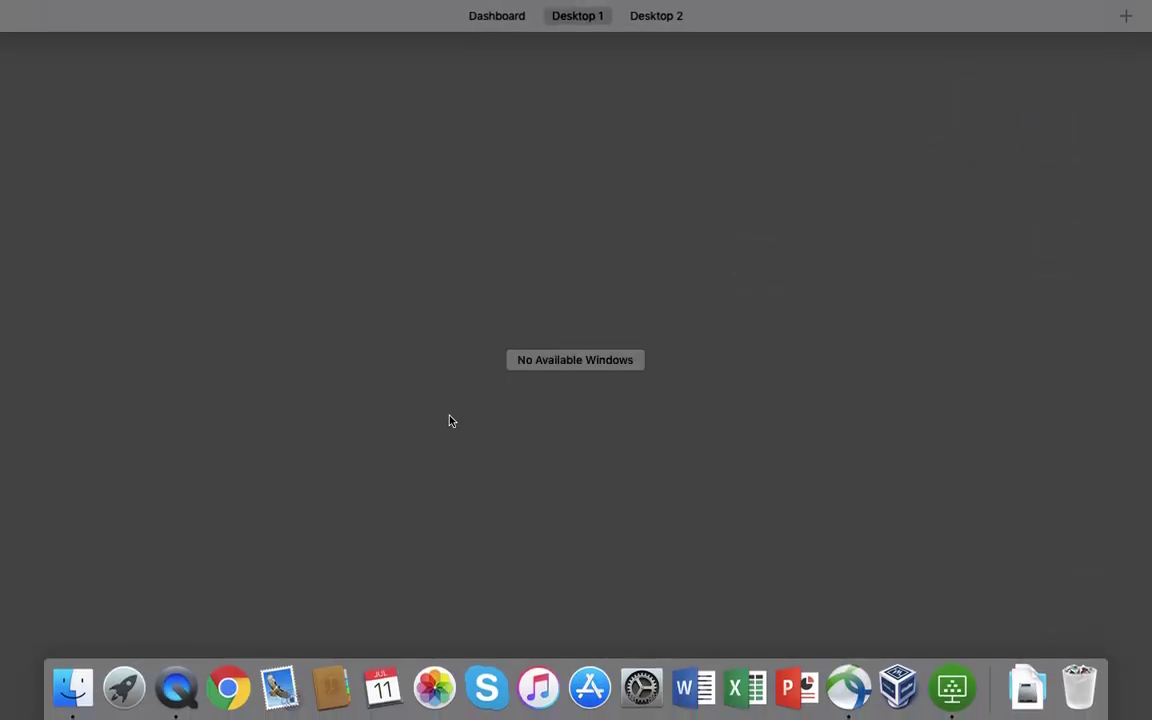
click(845, 690)
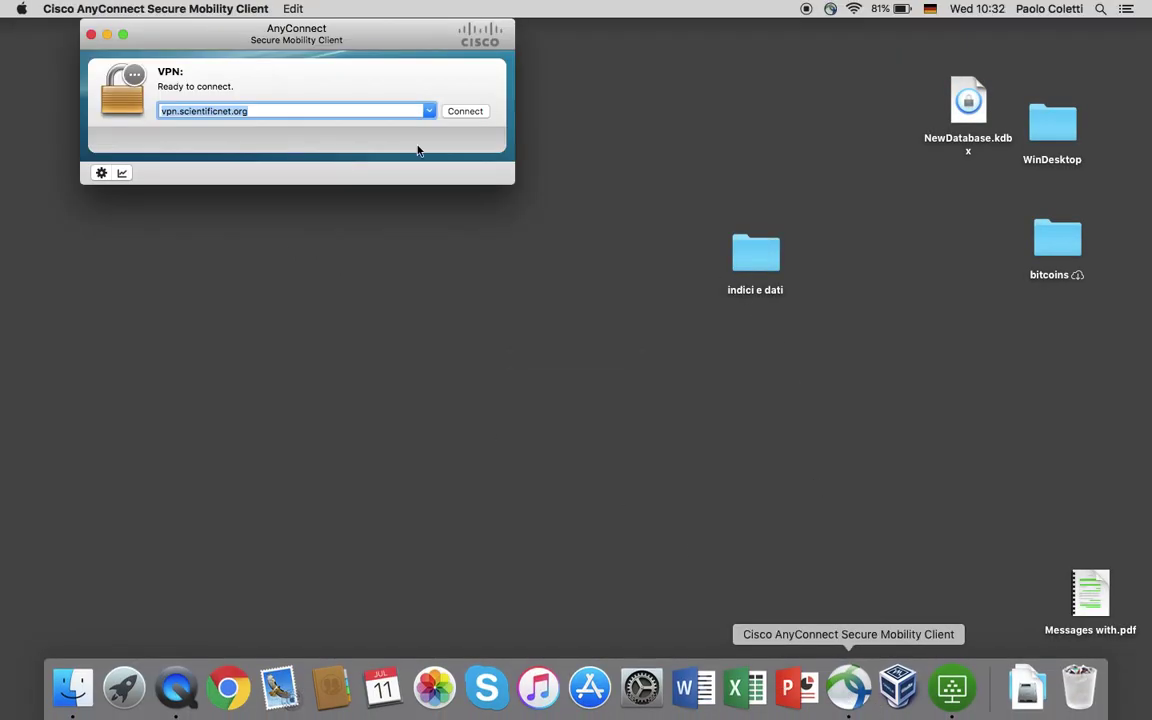
click(105, 10)
click(118, 241)
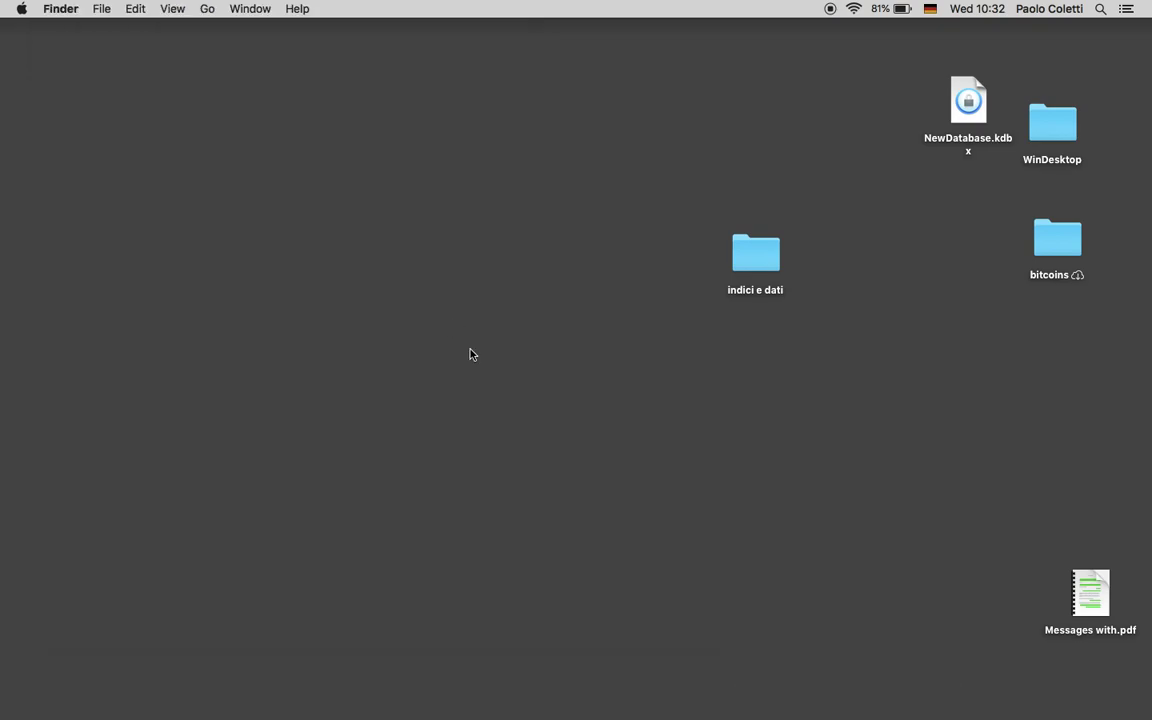
key(ctrl+Up)
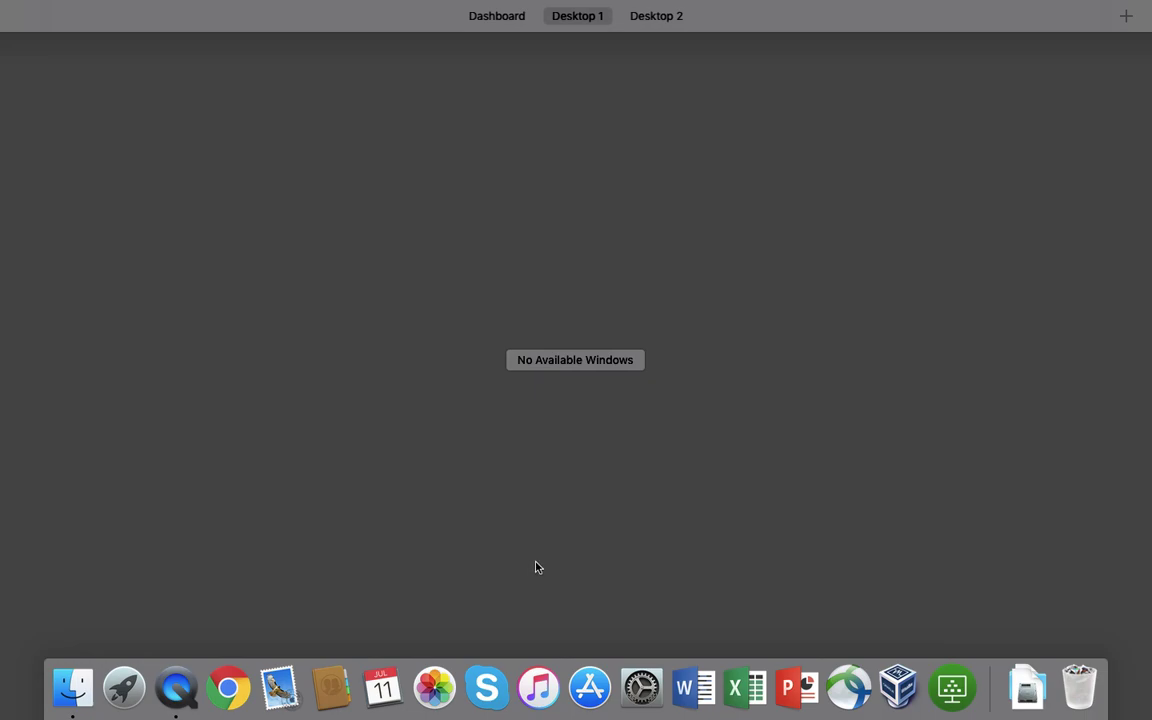
click(678, 408)
key(ctrl+Up)
click(869, 501)
key(ctrl+Up)
key(ctrl+Up)
key(ctrl+Up)
Switch to Google Chrome and close the Telegram notification
click(228, 687)
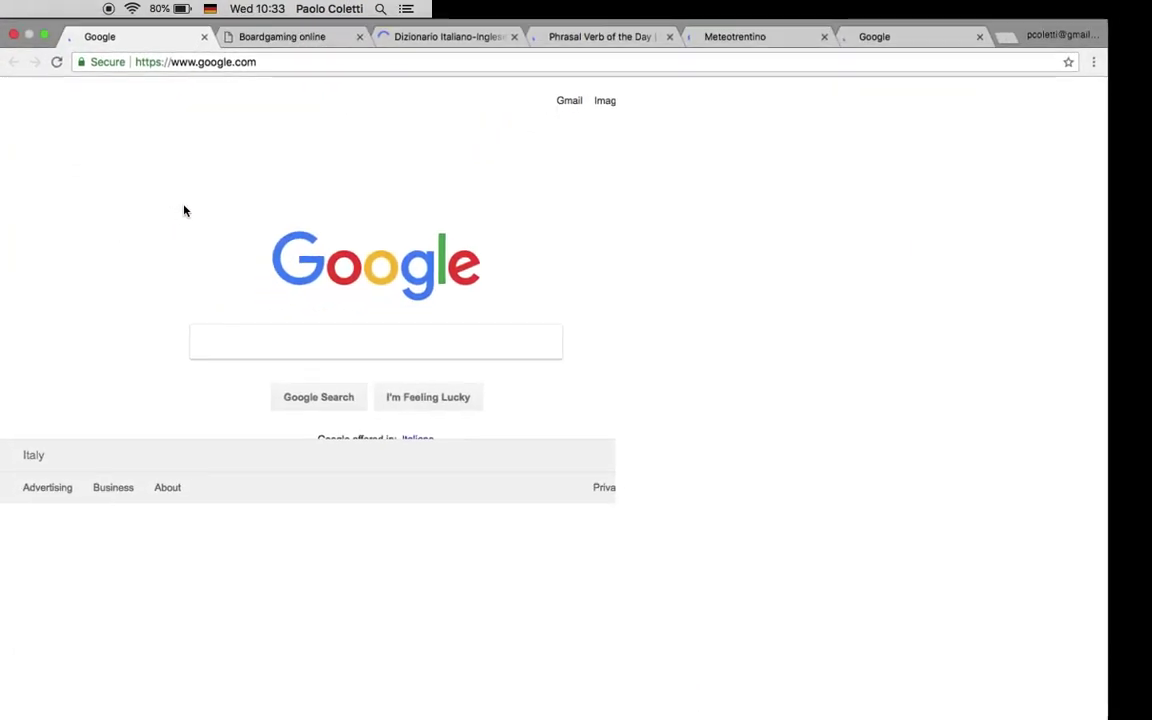
click(284, 46)
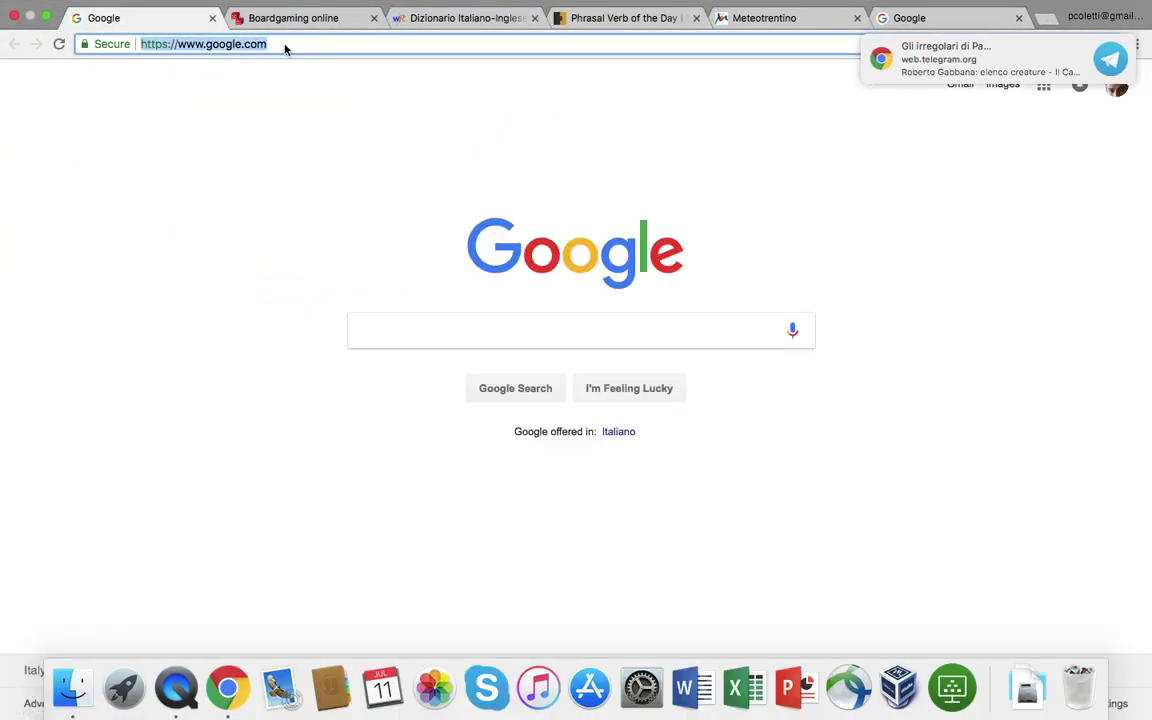
mouse_move(1010, 74)
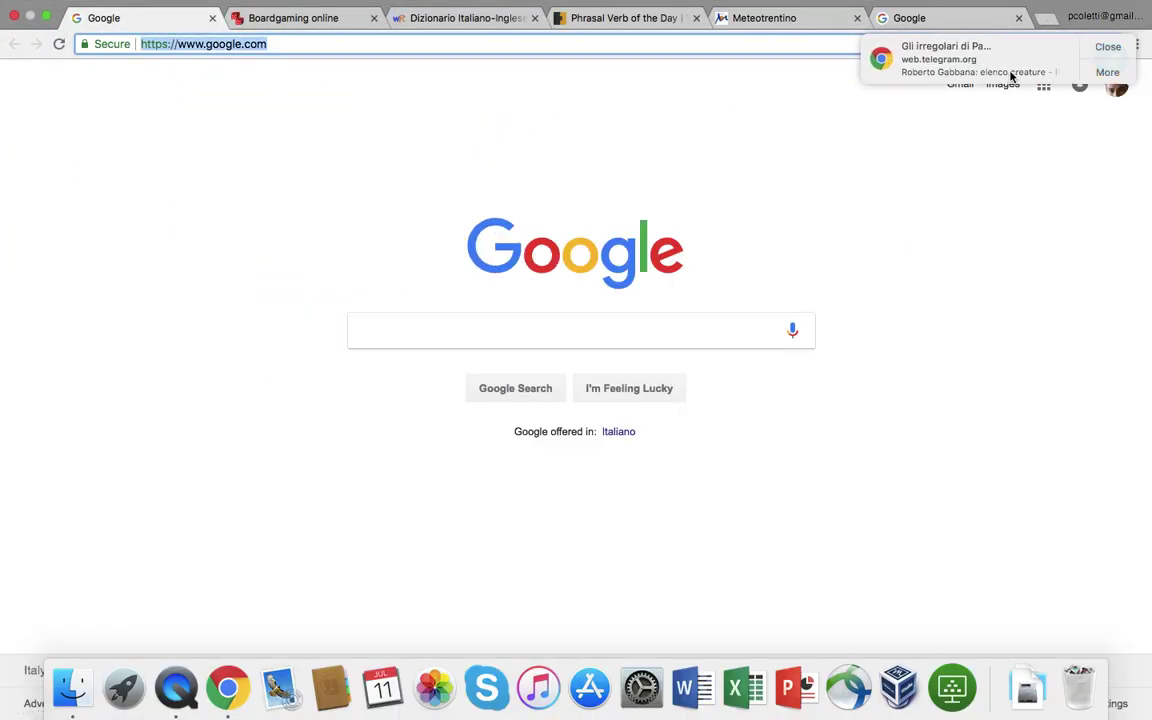
click(1108, 50)
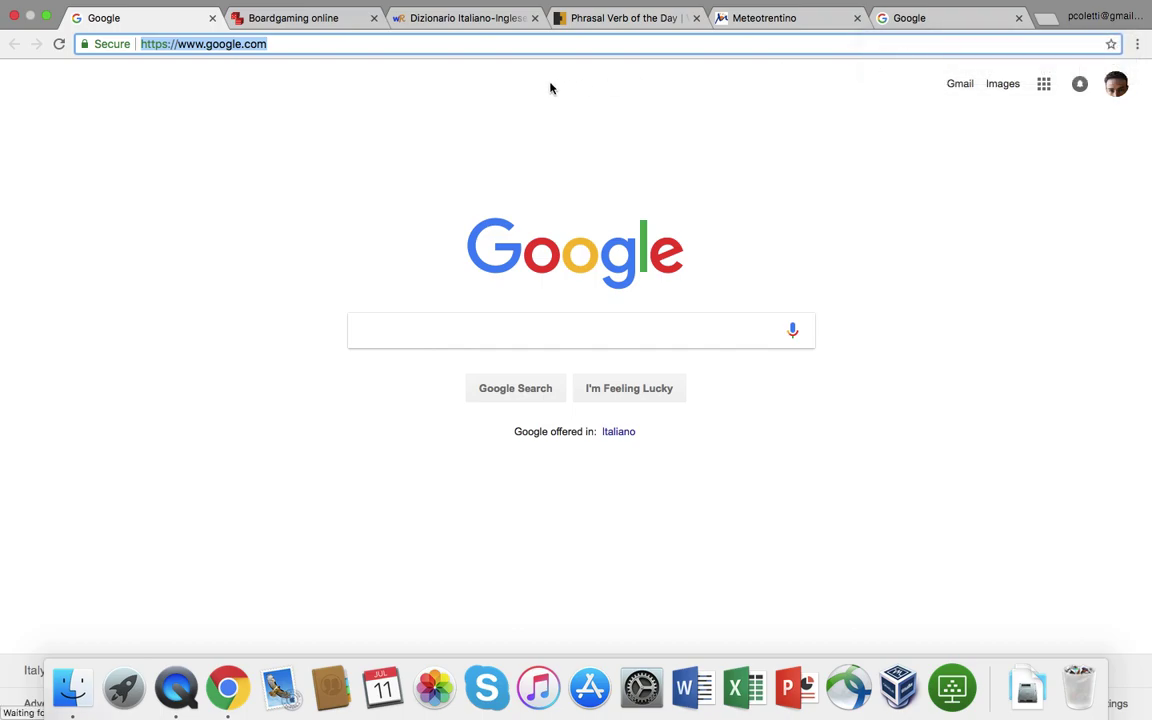
text(vmw)
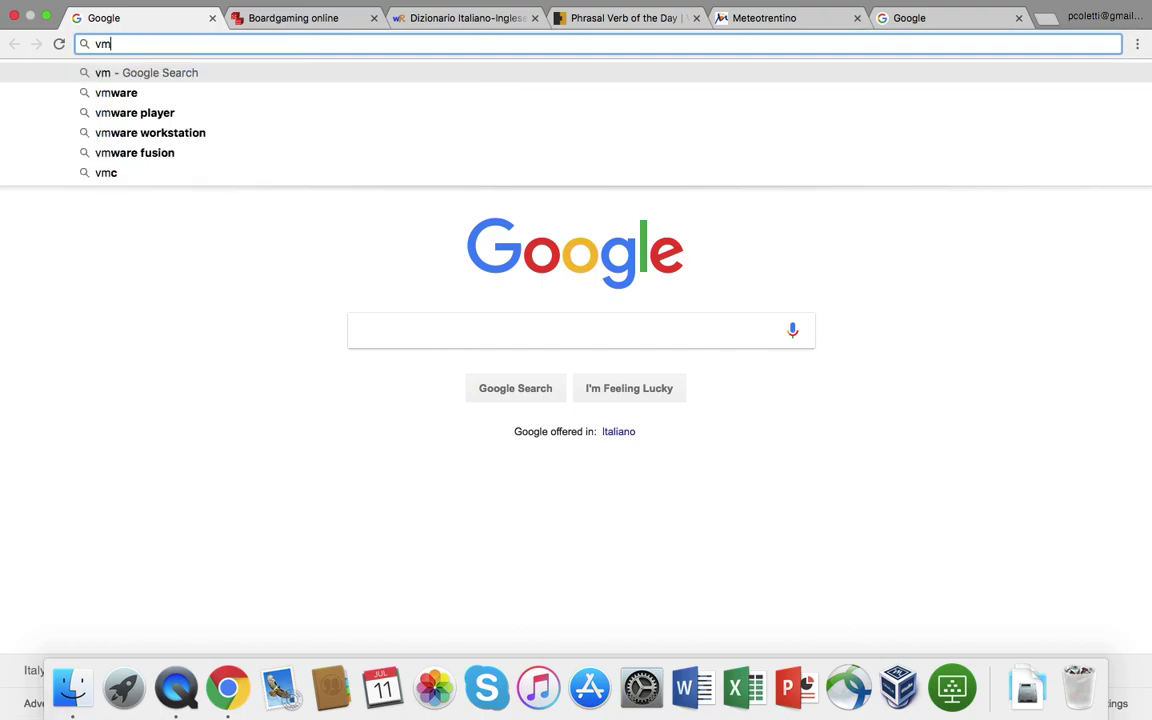
key(BackSpace)
key(BackSpace)
key(BackSpace)
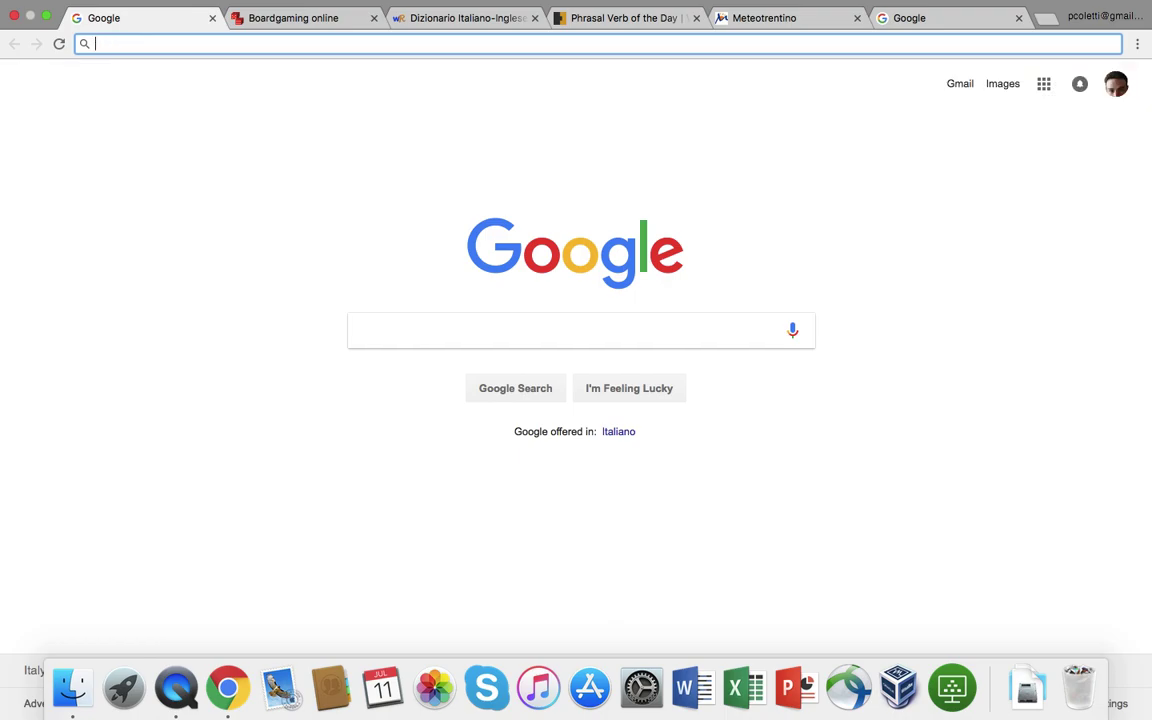
Go to the web address desktop.scientificnet.org
text(desk)
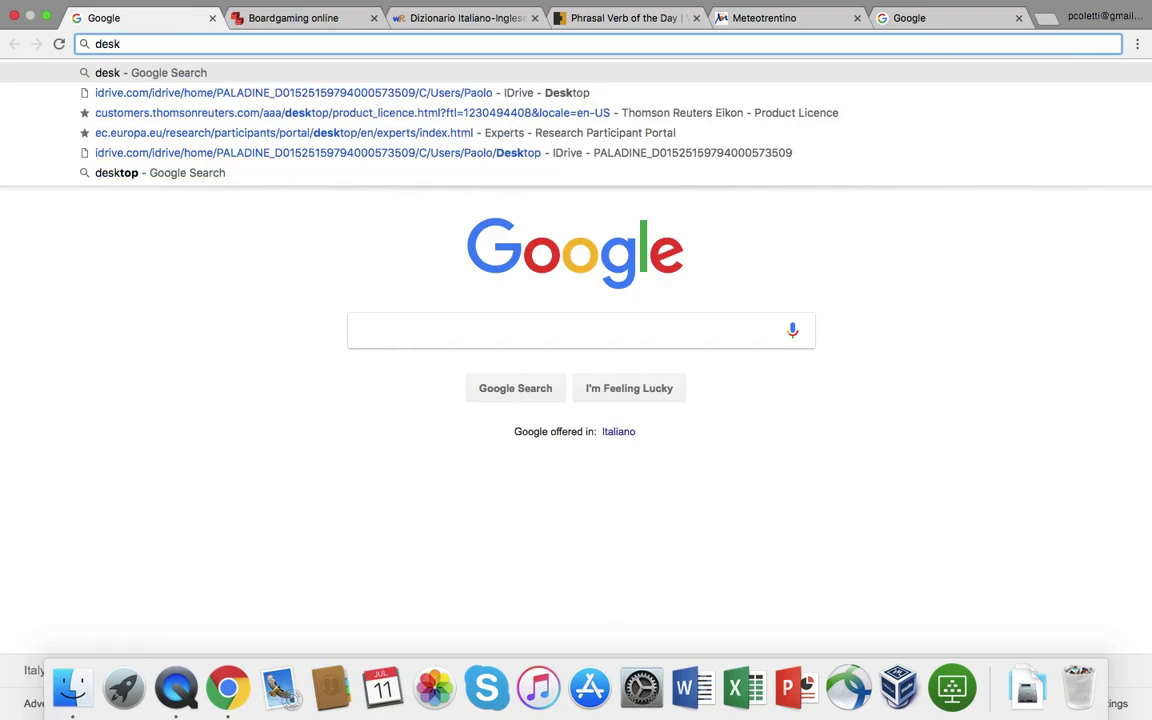
text(top)
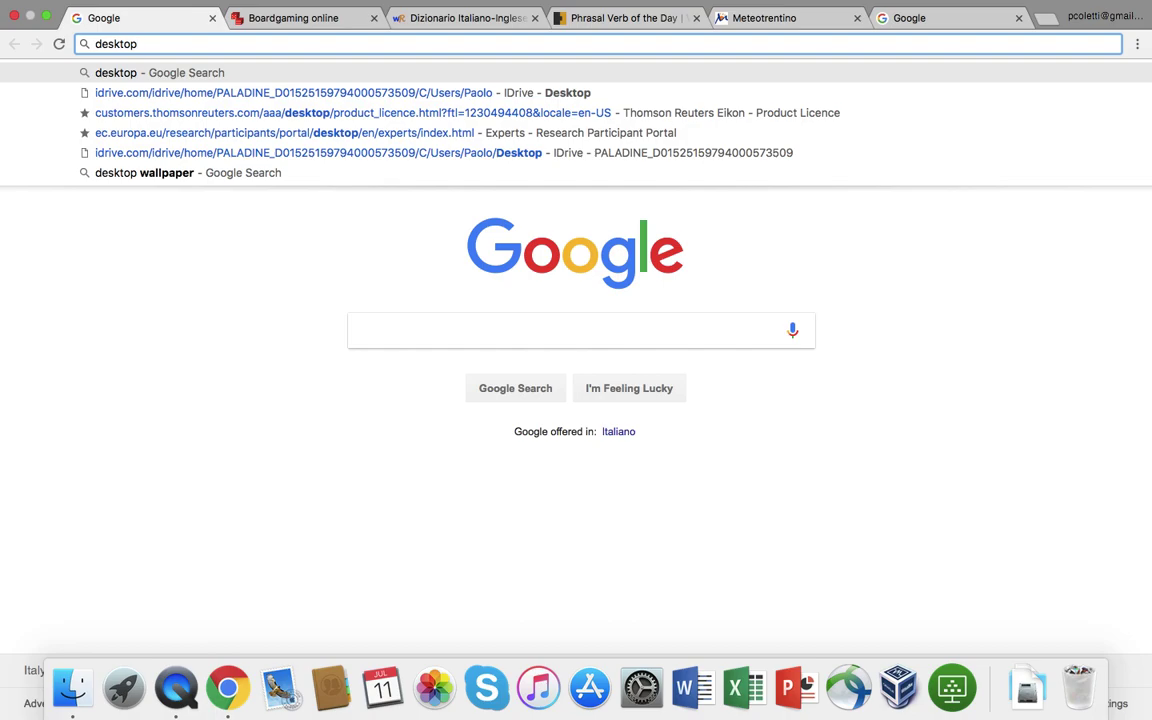
text(.unibz.)
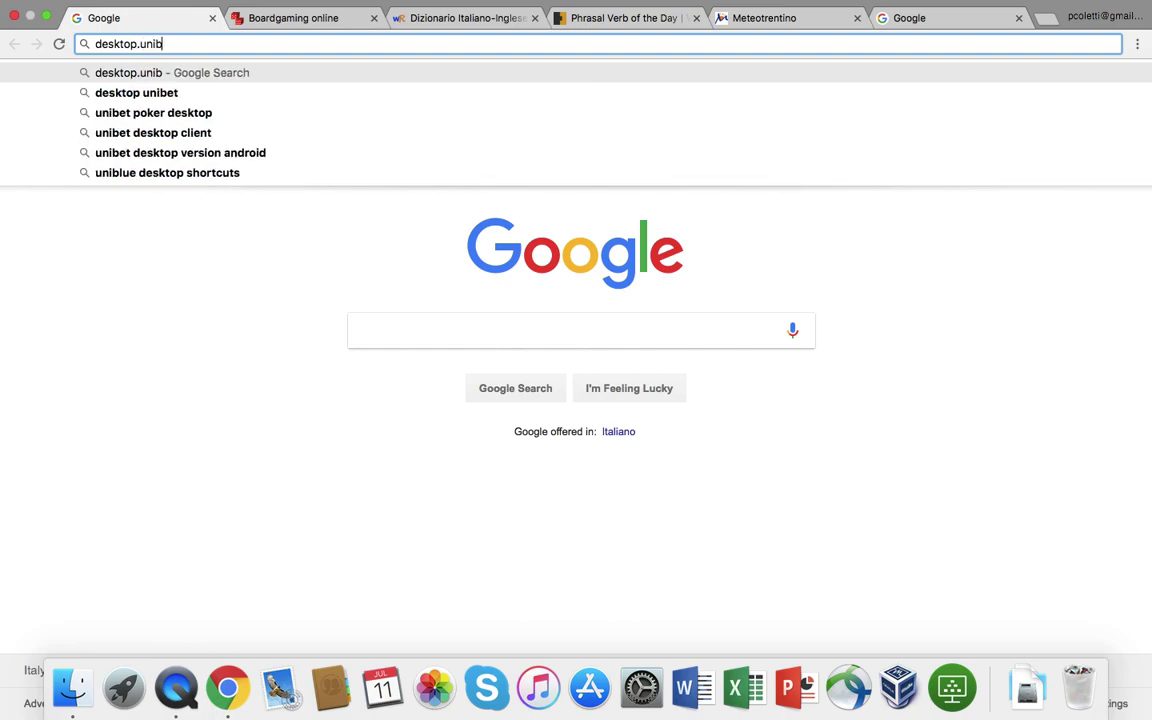
key(BackSpace)
key(BackSpace)
key(BackSpace)
key(BackSpace)
key(BackSpace)
key(BackSpace)
text(scientific)
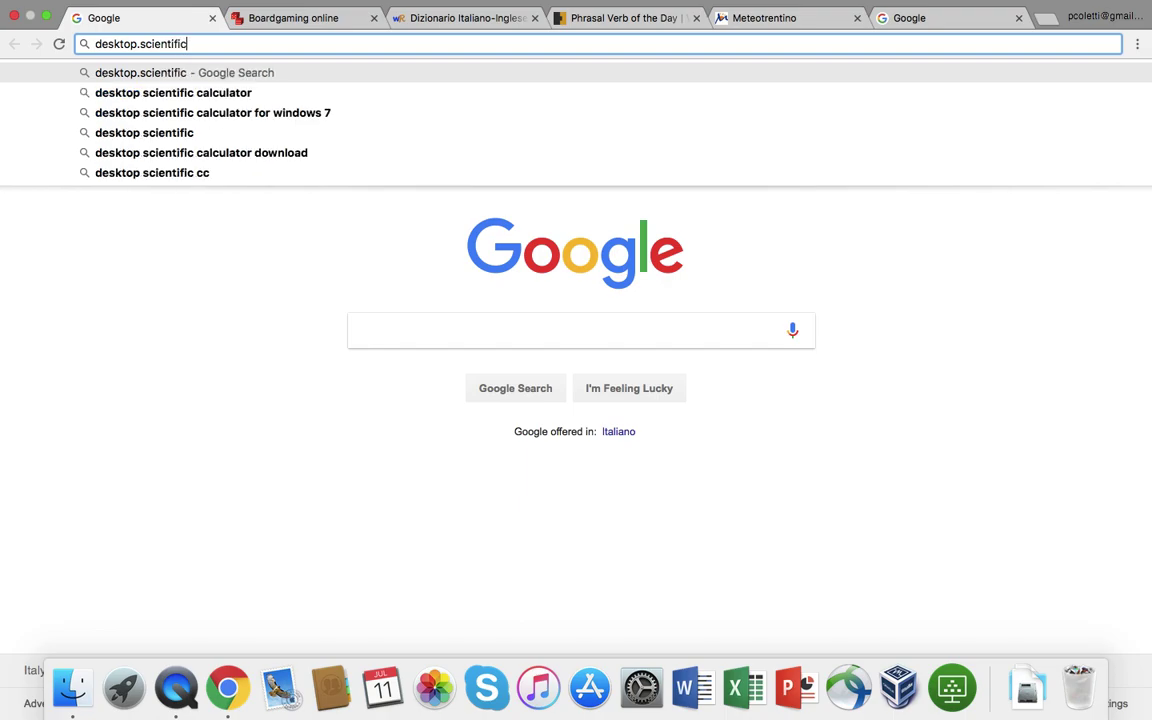
text(net)
text(w)
key(BackSpace)
key(BackSpace)
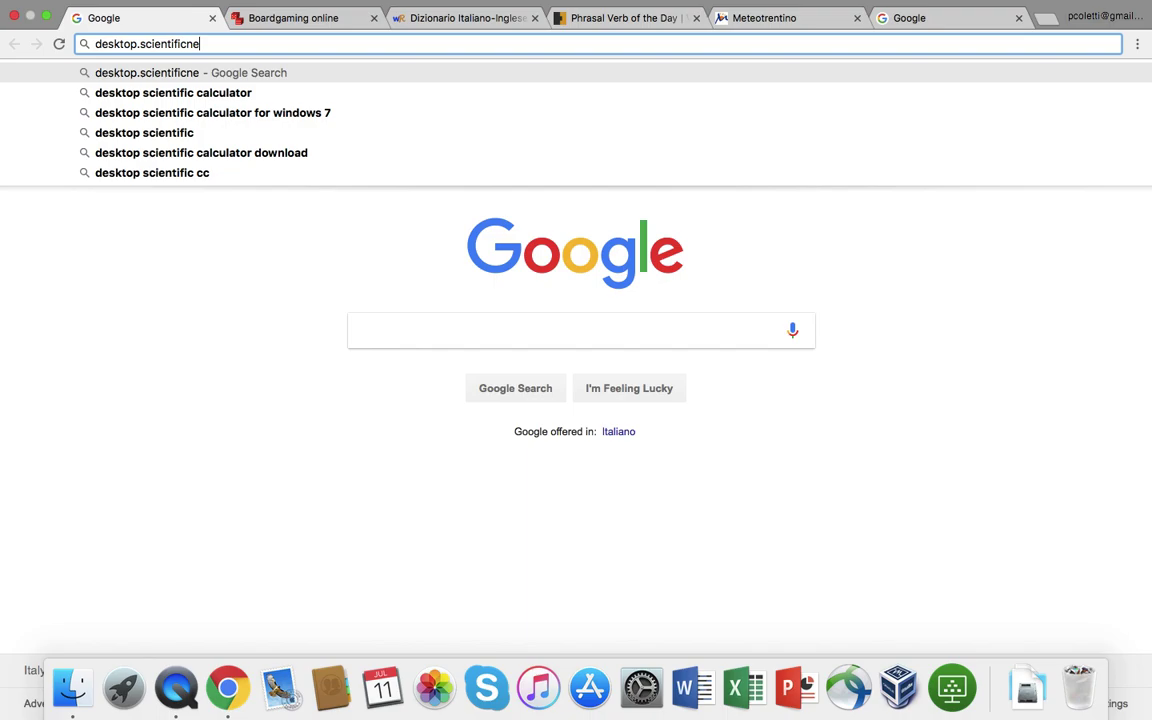
text(t.org)
key(Return)
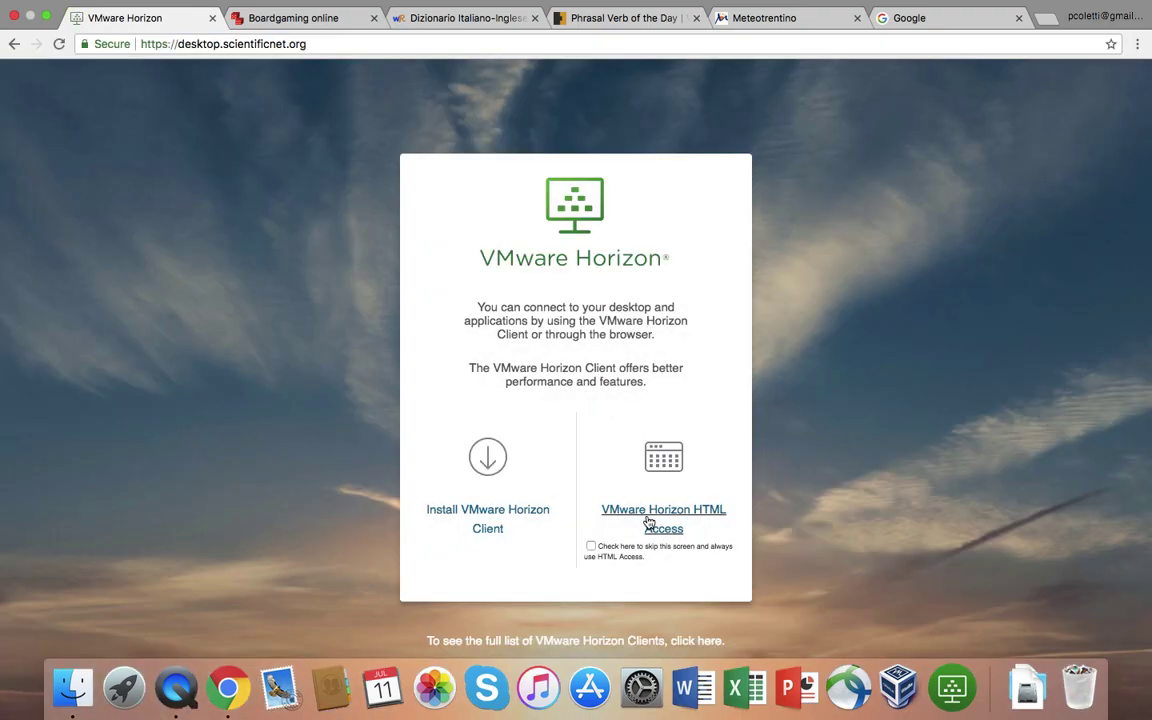
Log in through VMware Horizon HTML Access with the saved credentials and launch Access 2016 in the browser
click(648, 520)
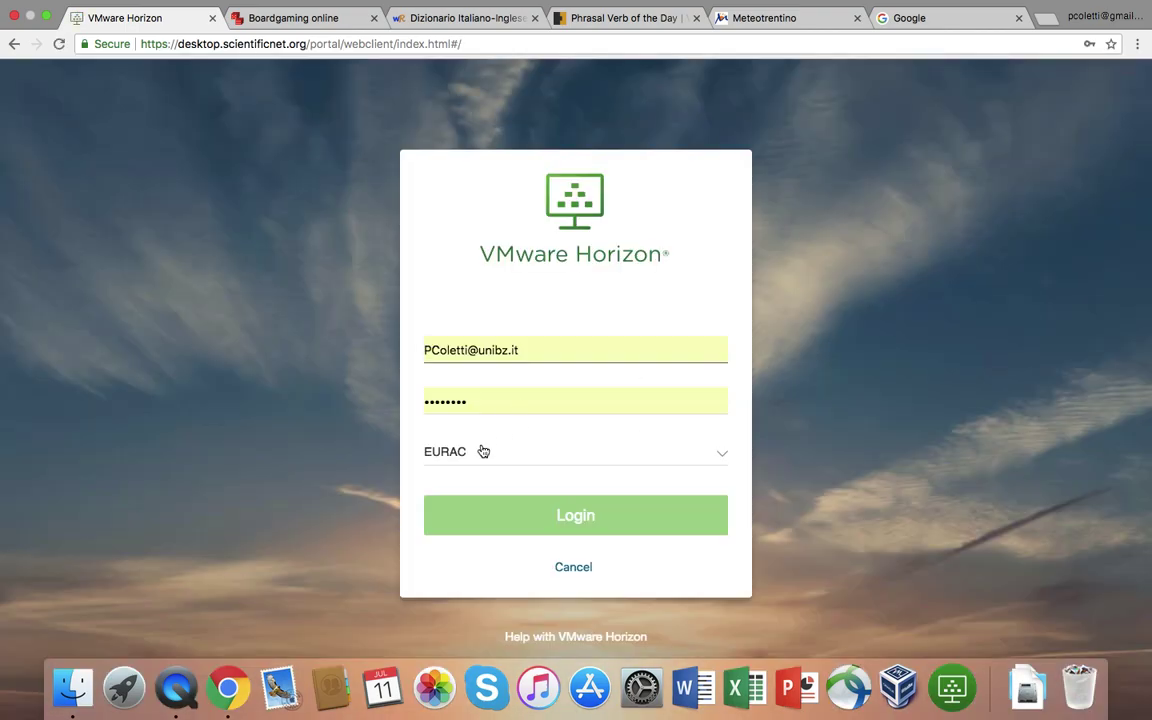
click(514, 522)
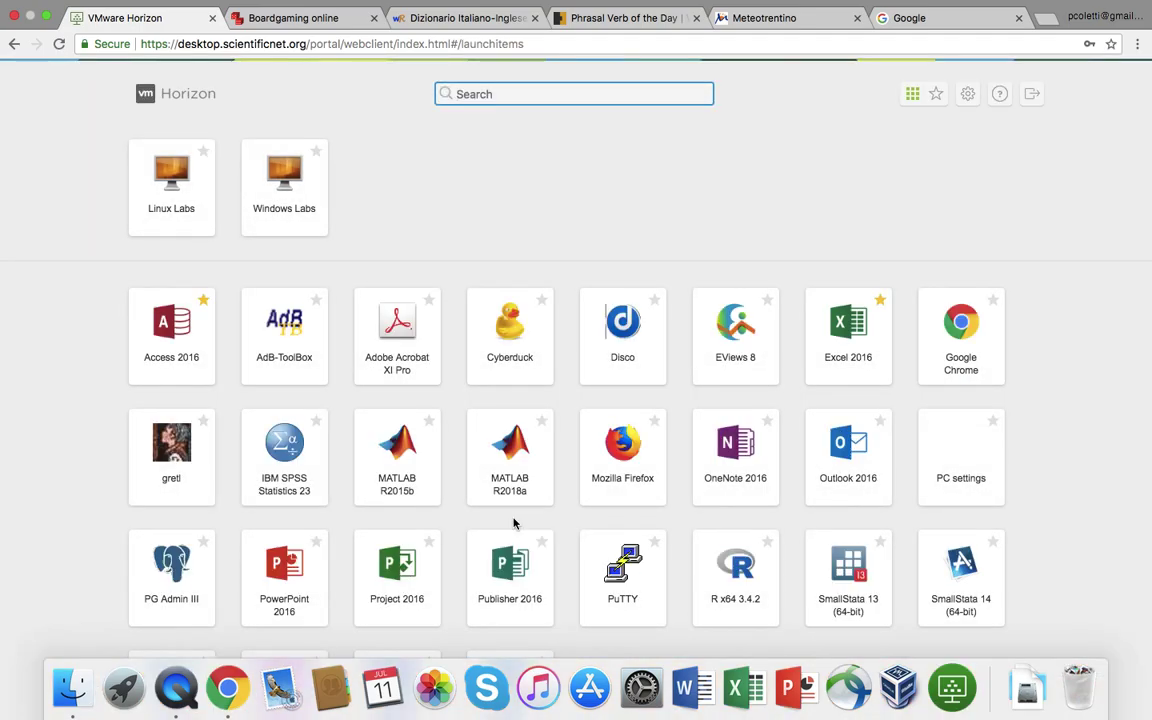
click(173, 309)
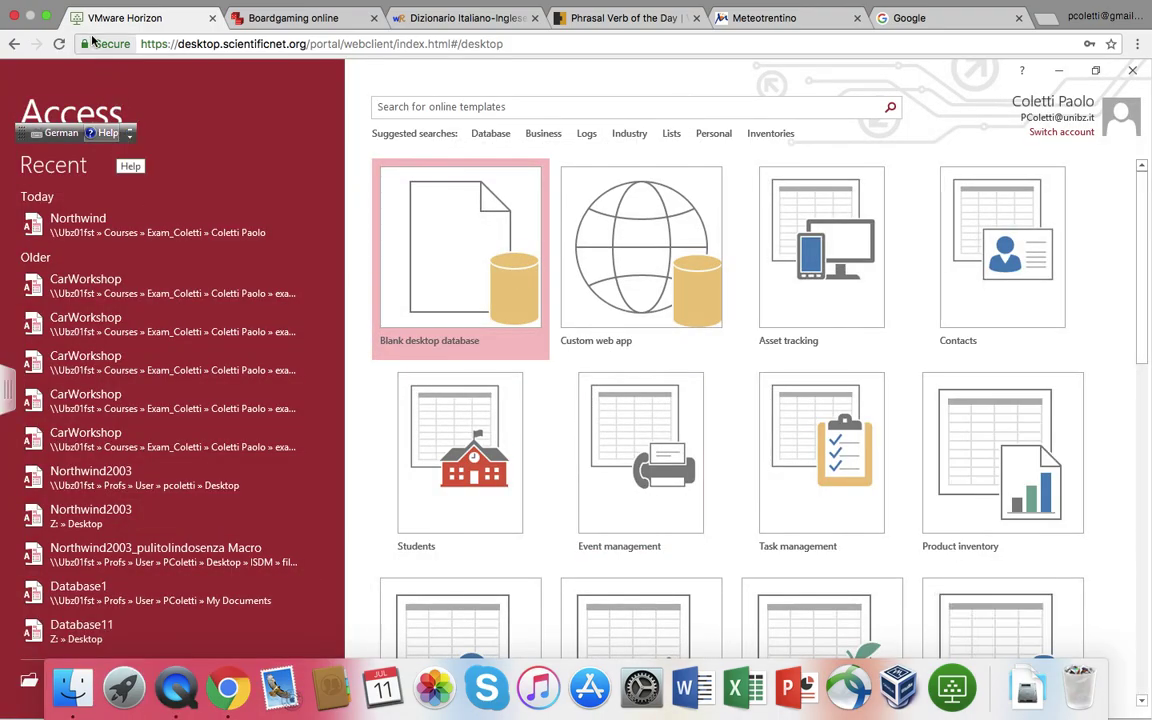
Close Access in the browser, switch to VMware Horizon Client and reconnect to the running remote applications
mouse_move(110, 4)
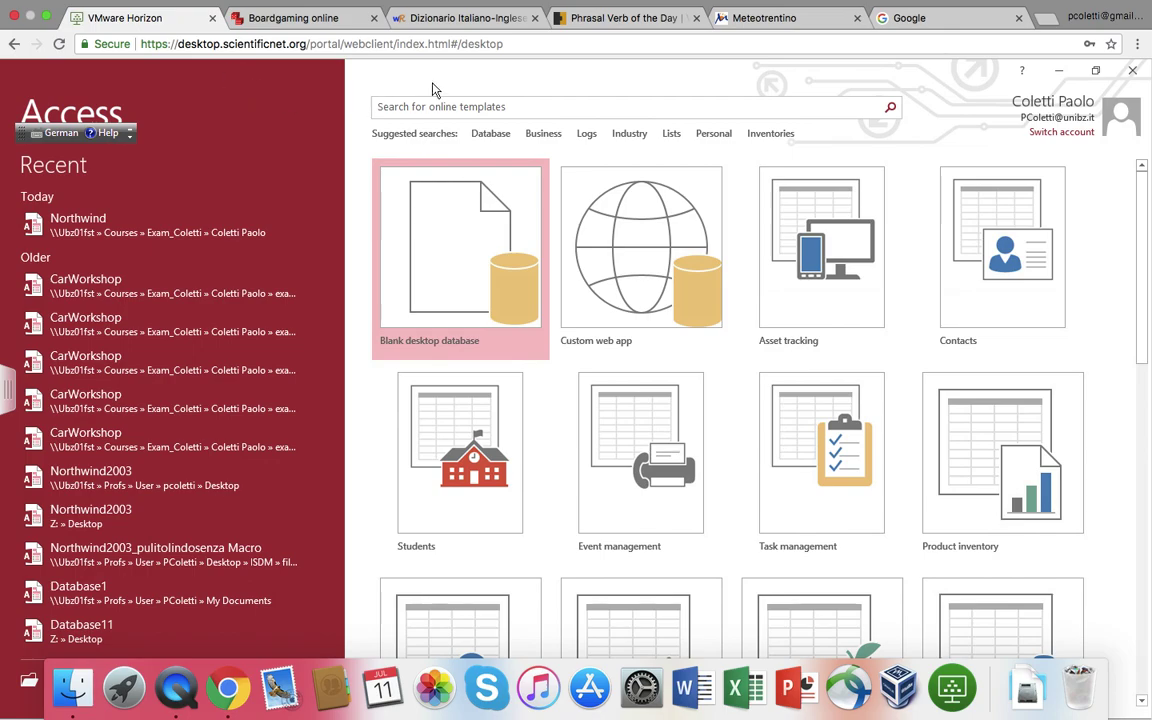
click(1133, 72)
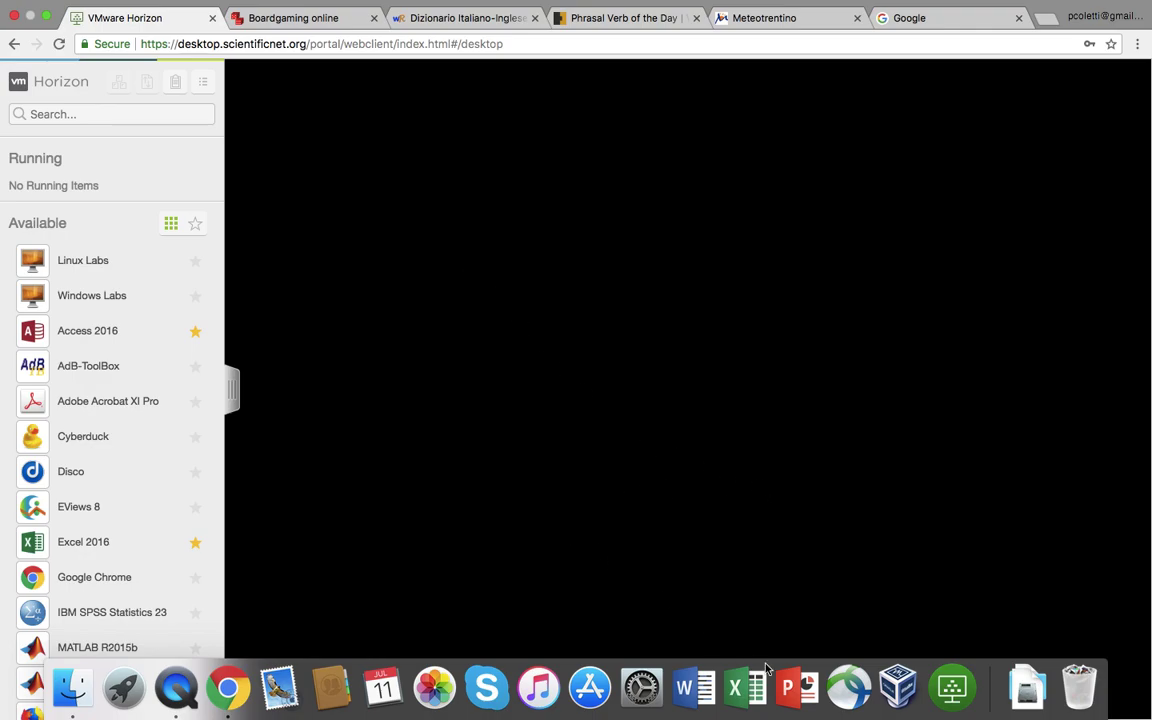
click(951, 686)
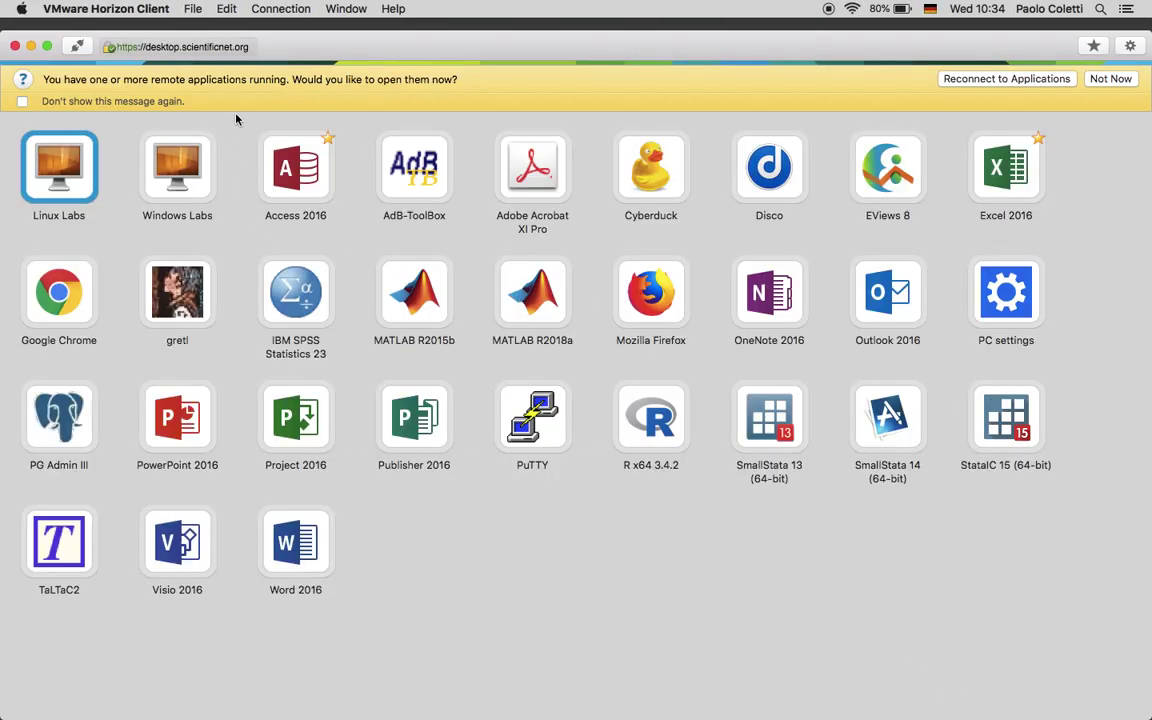
click(997, 84)
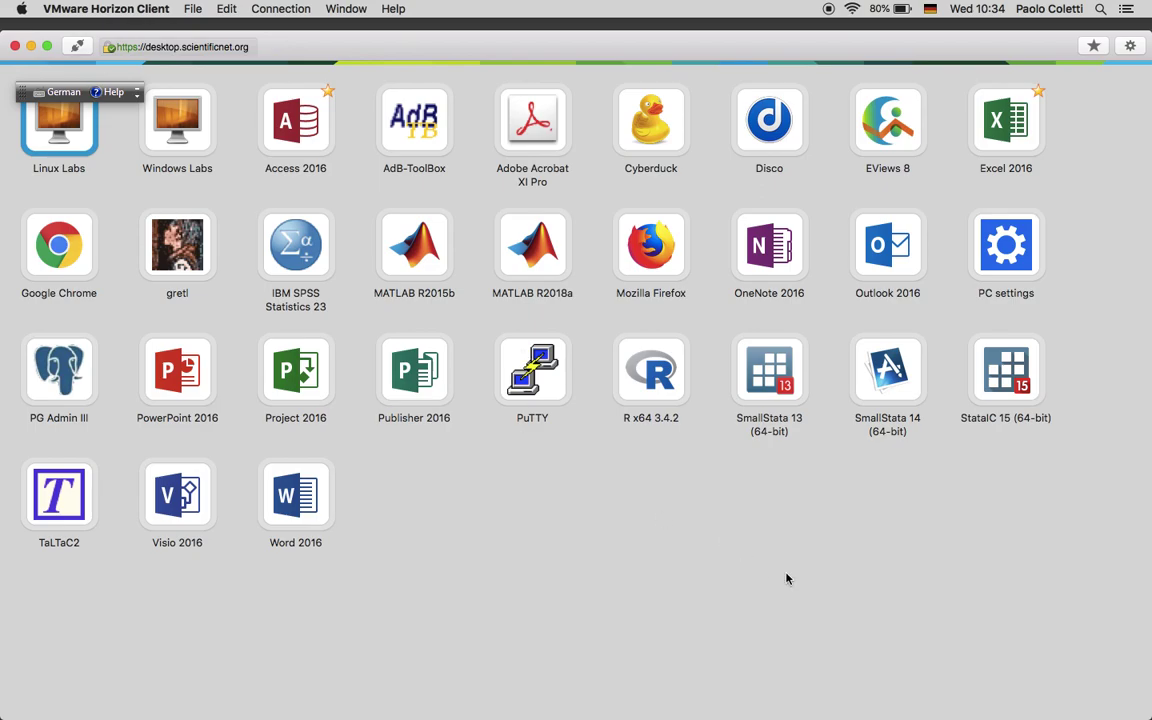
click(25, 91)
Launch Access 2016 from VMware Horizon Client
key(ctrl+Up)
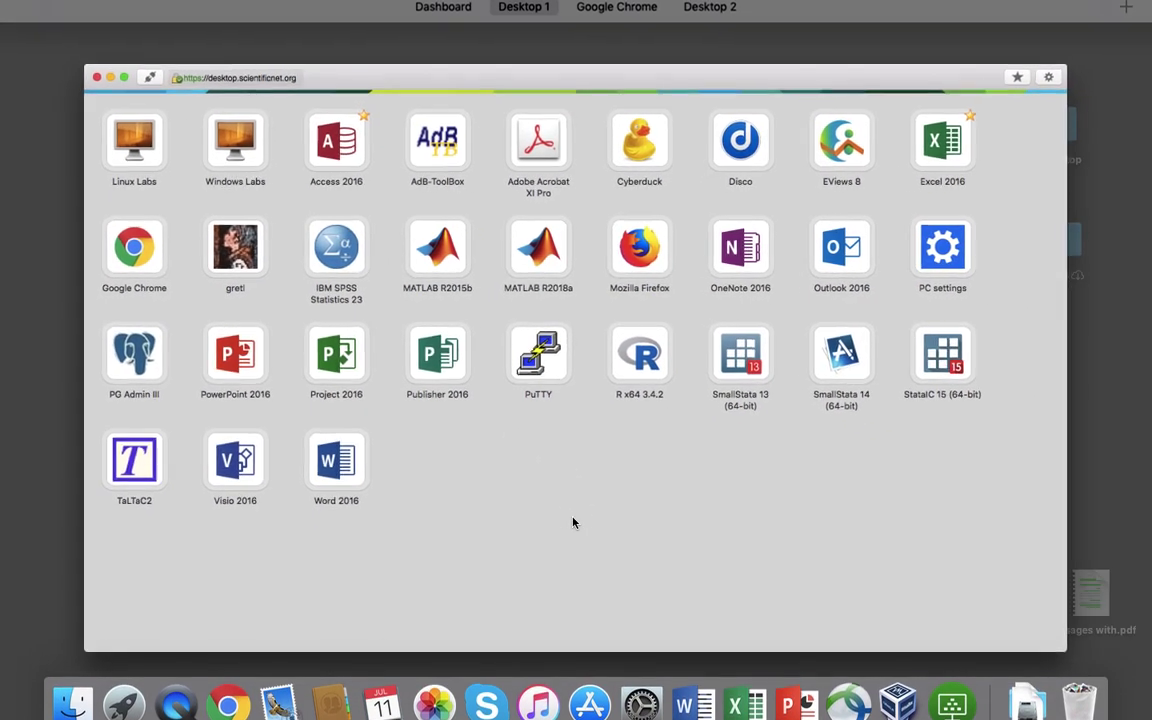
click(573, 522)
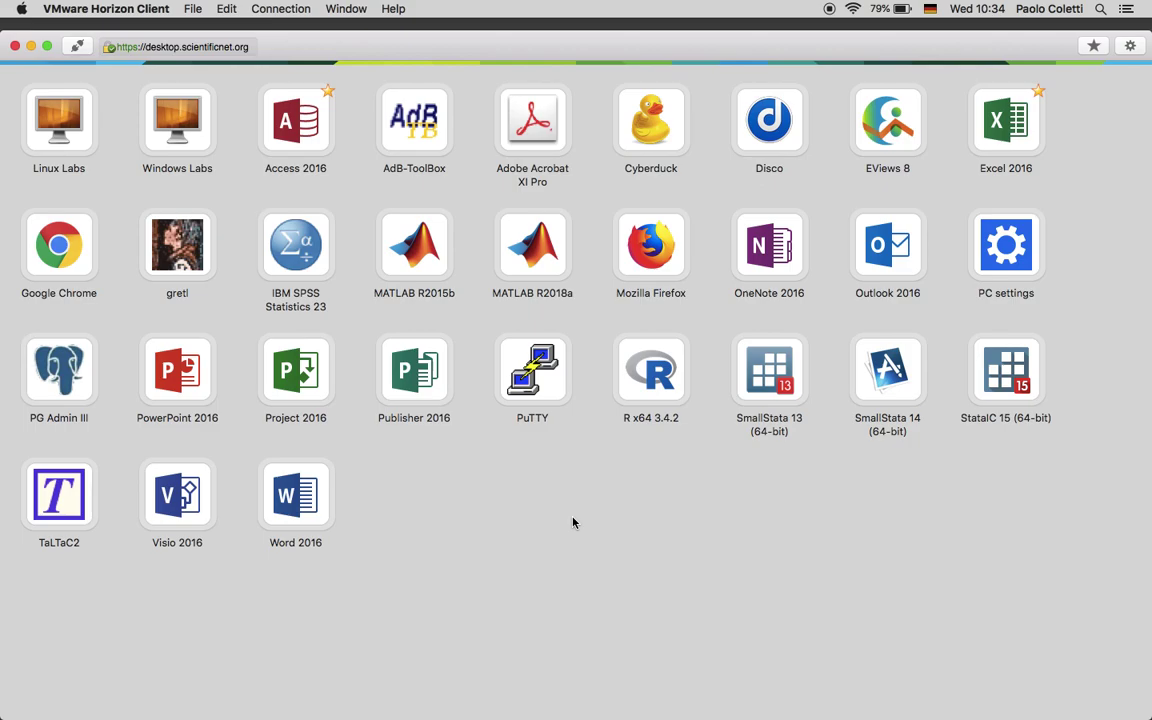
double_click(279, 108)
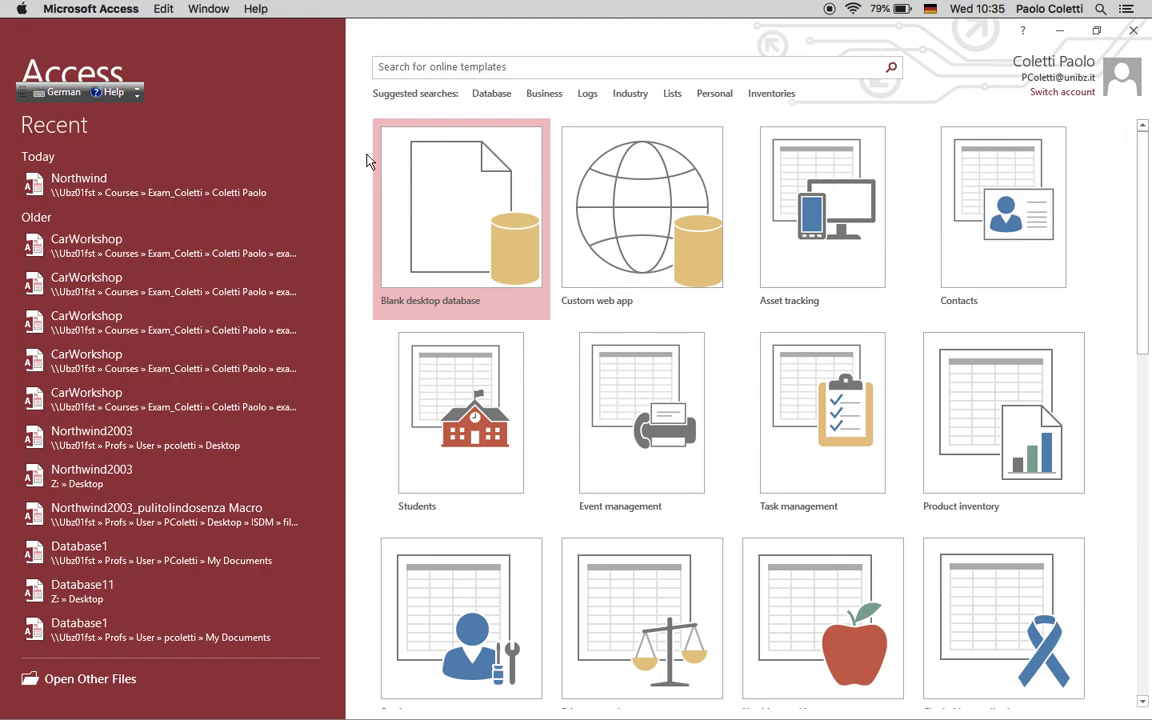
Browse for a database to open and go to the Courses share on \\Ubz01fst
click(72, 681)
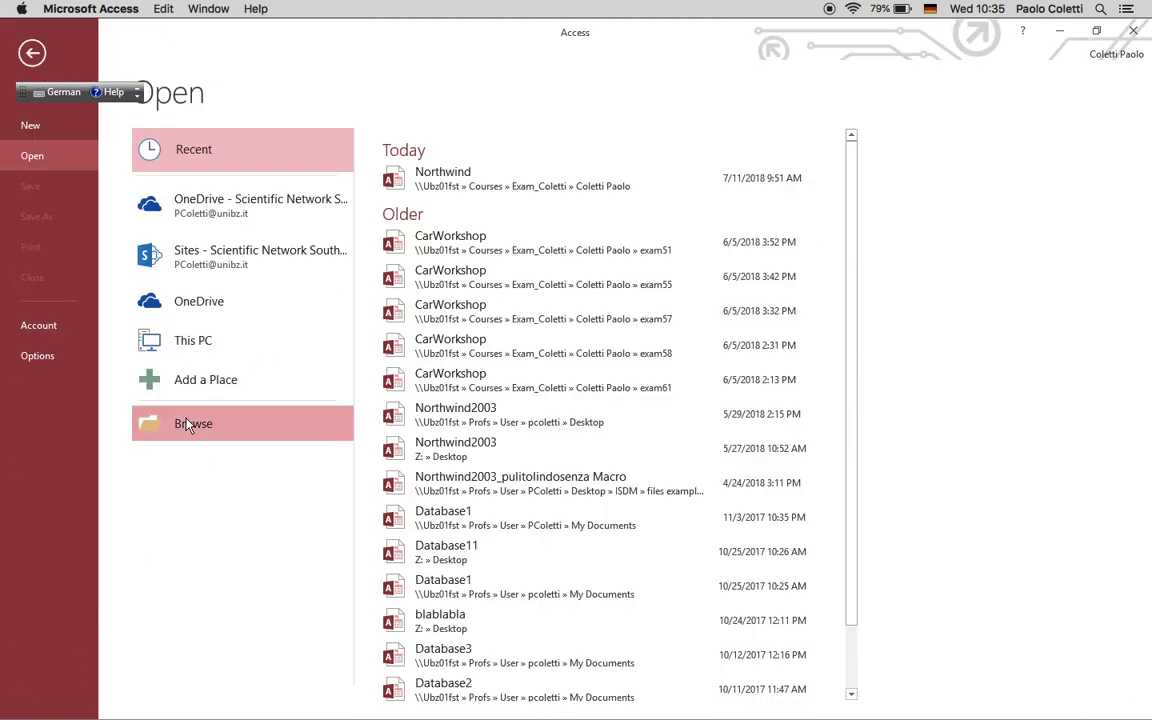
click(186, 424)
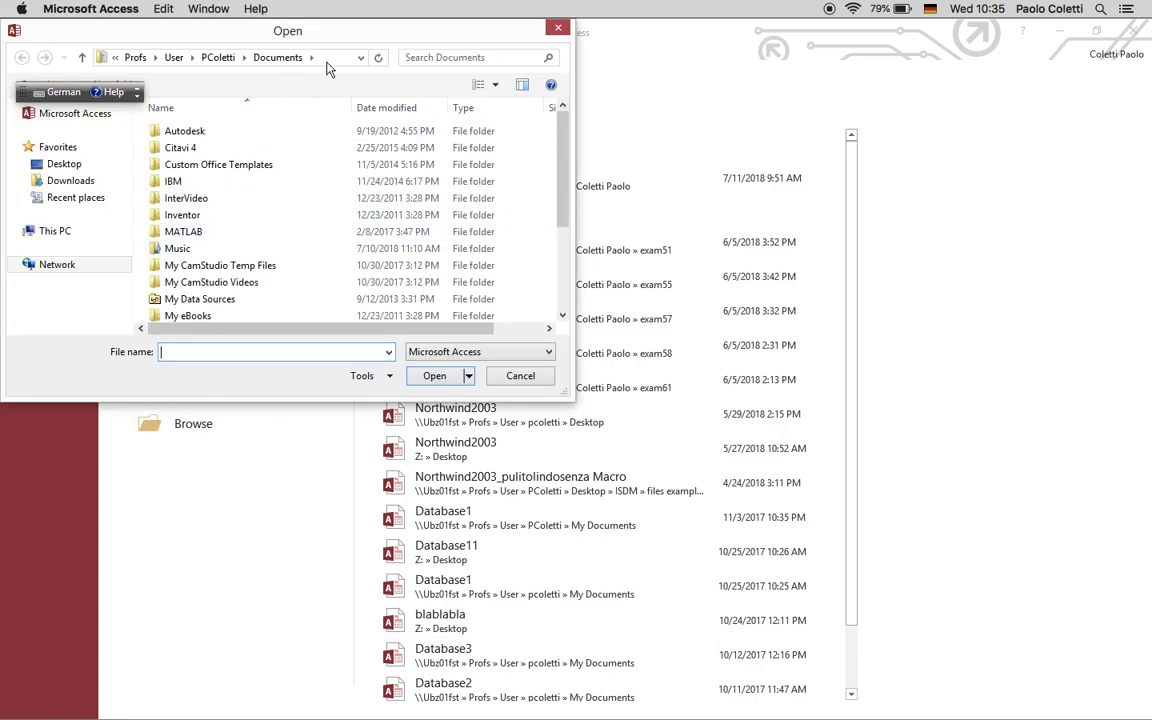
click(313, 59)
click(117, 57)
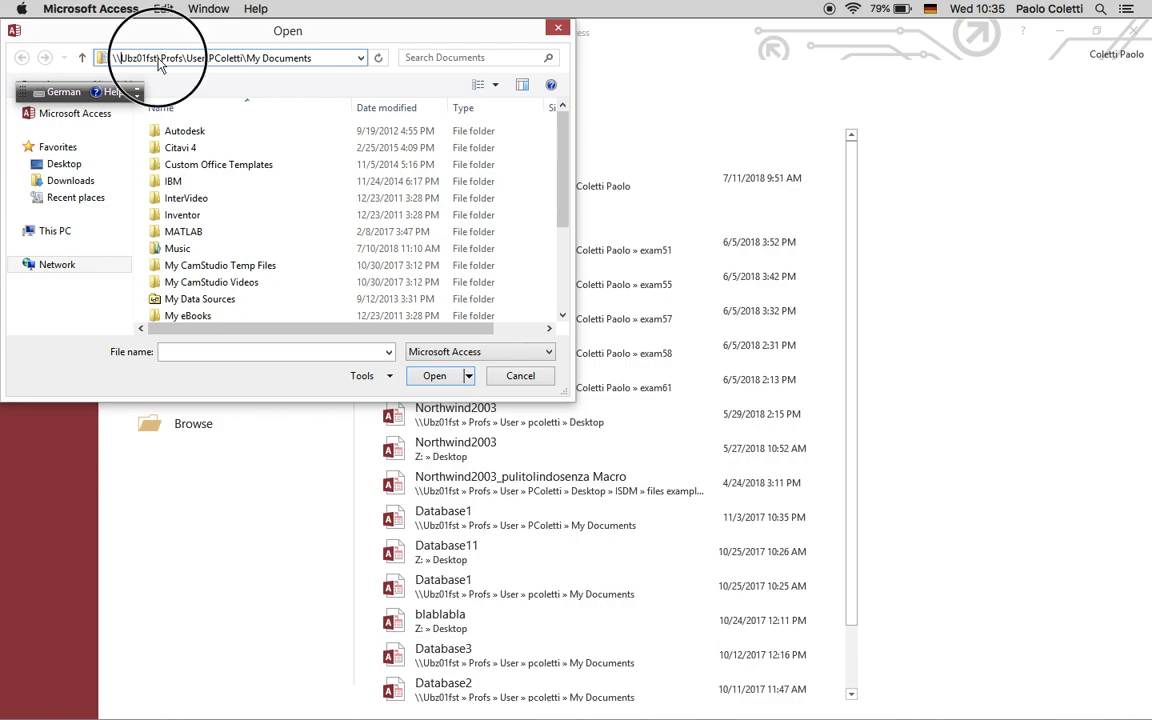
drag(155, 57, 476, 57)
key(BackSpace)
key(Return)
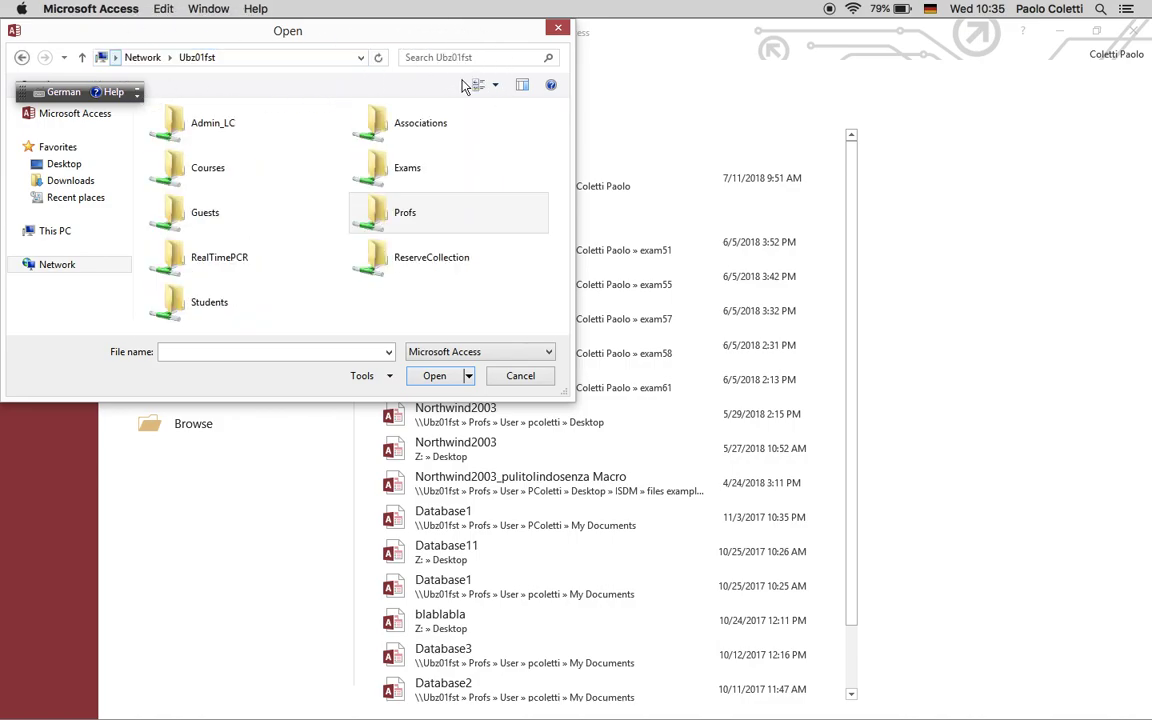
double_click(212, 175)
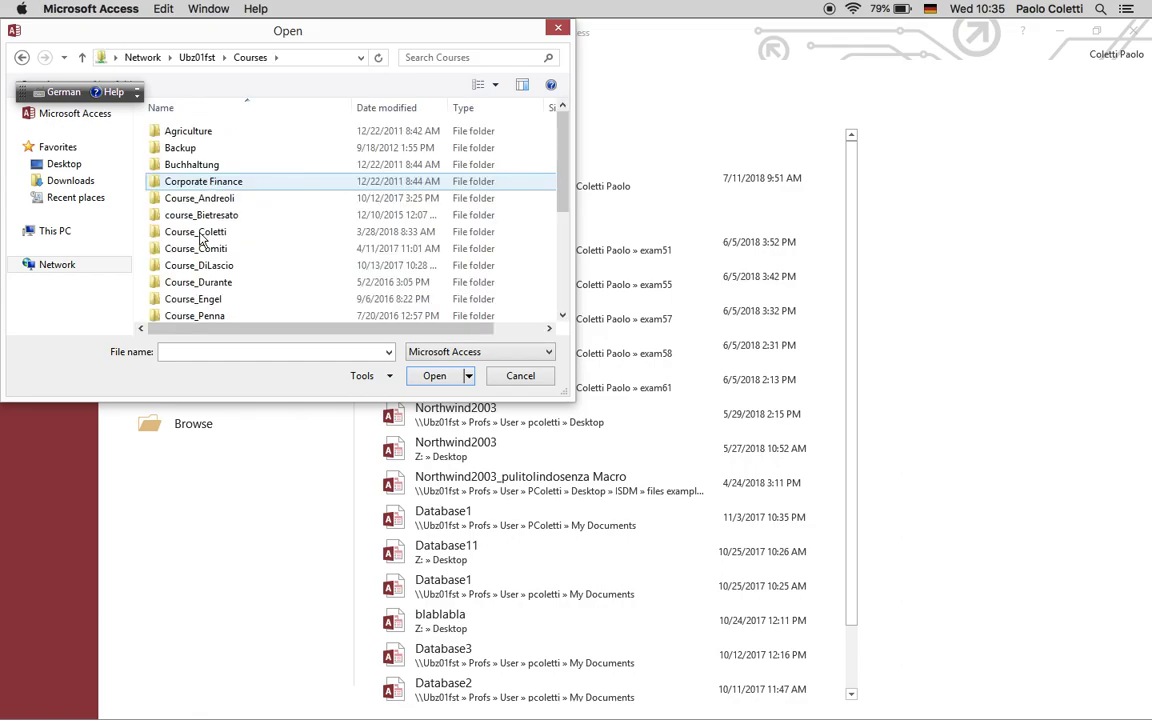
Open the Northwind database from the personal subfolder of the instructor's exam folder and enable its content
scroll(193, 255, down, 4)
click(193, 216)
double_click(193, 216)
scroll(212, 197, down, 5)
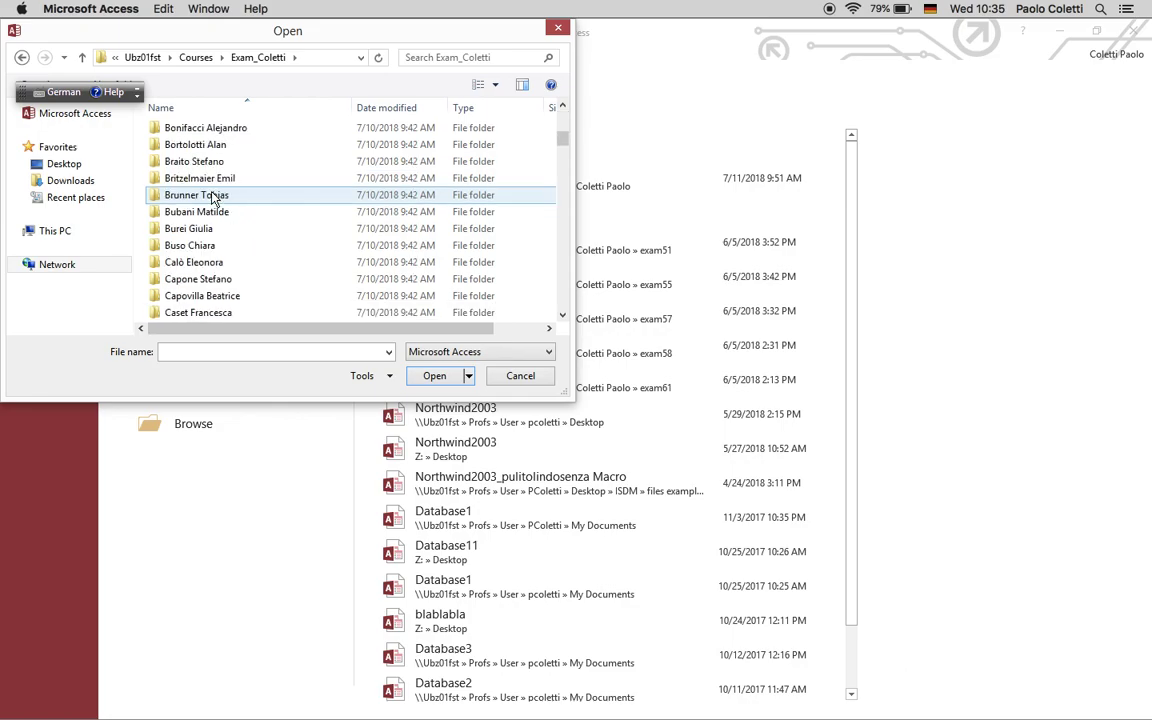
scroll(212, 197, down, 6)
scroll(200, 180, up, 3)
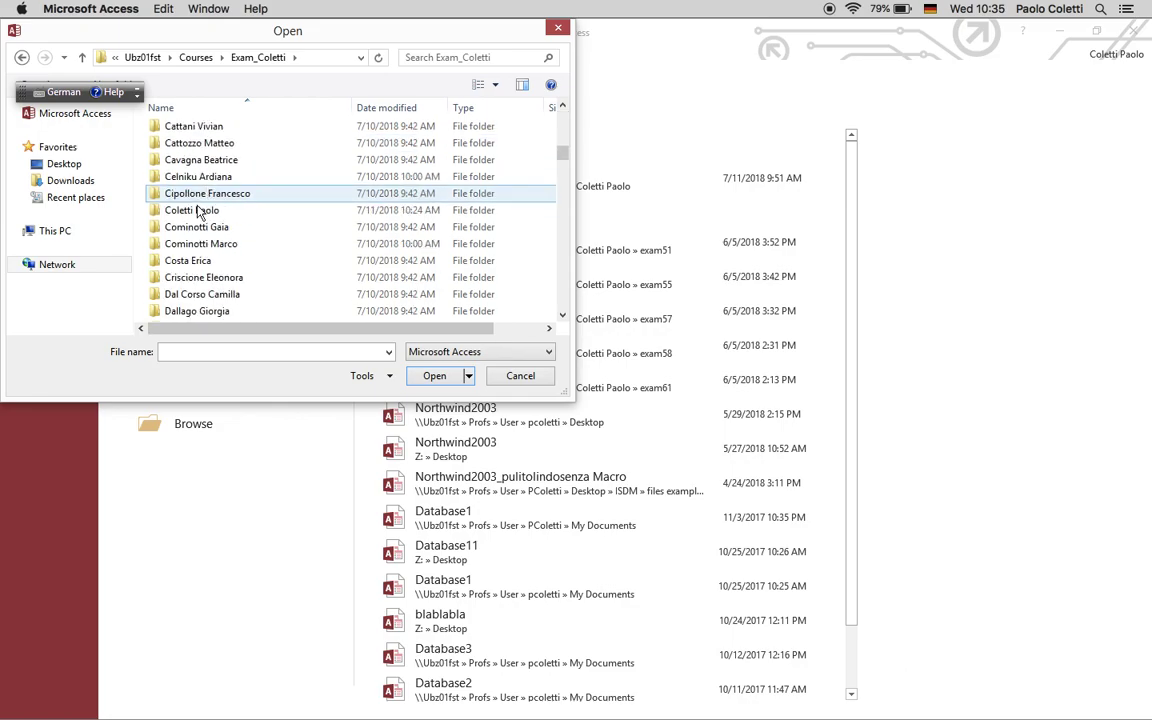
double_click(197, 211)
click(205, 137)
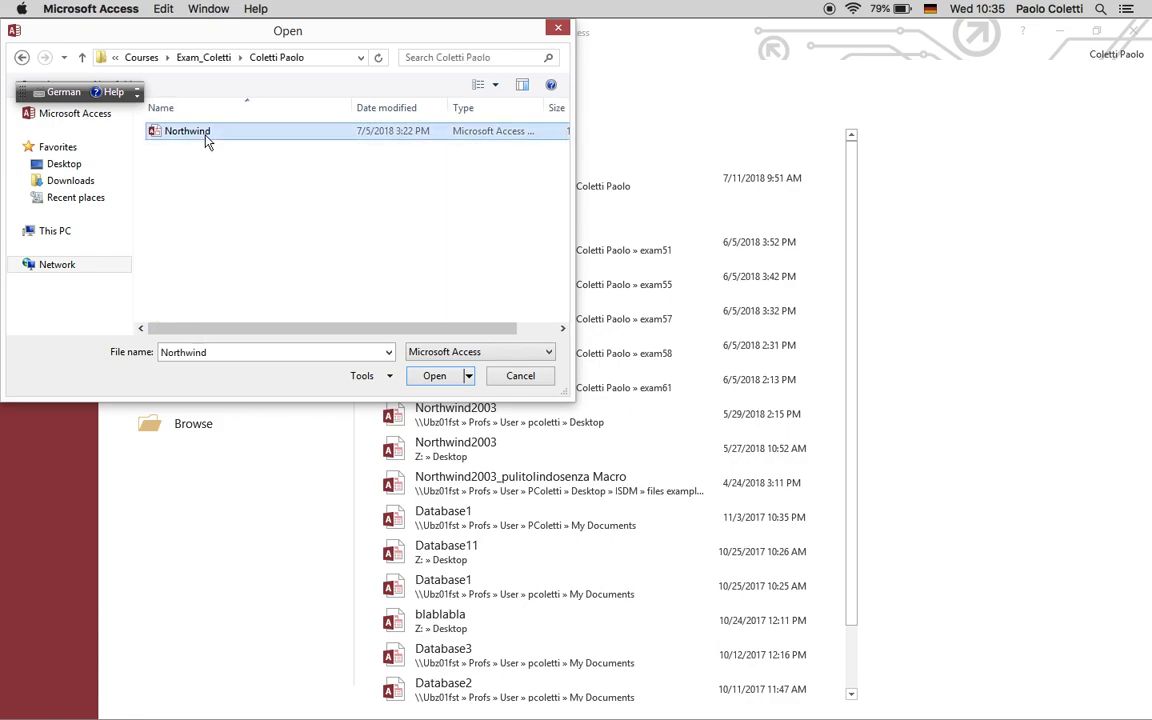
click(430, 376)
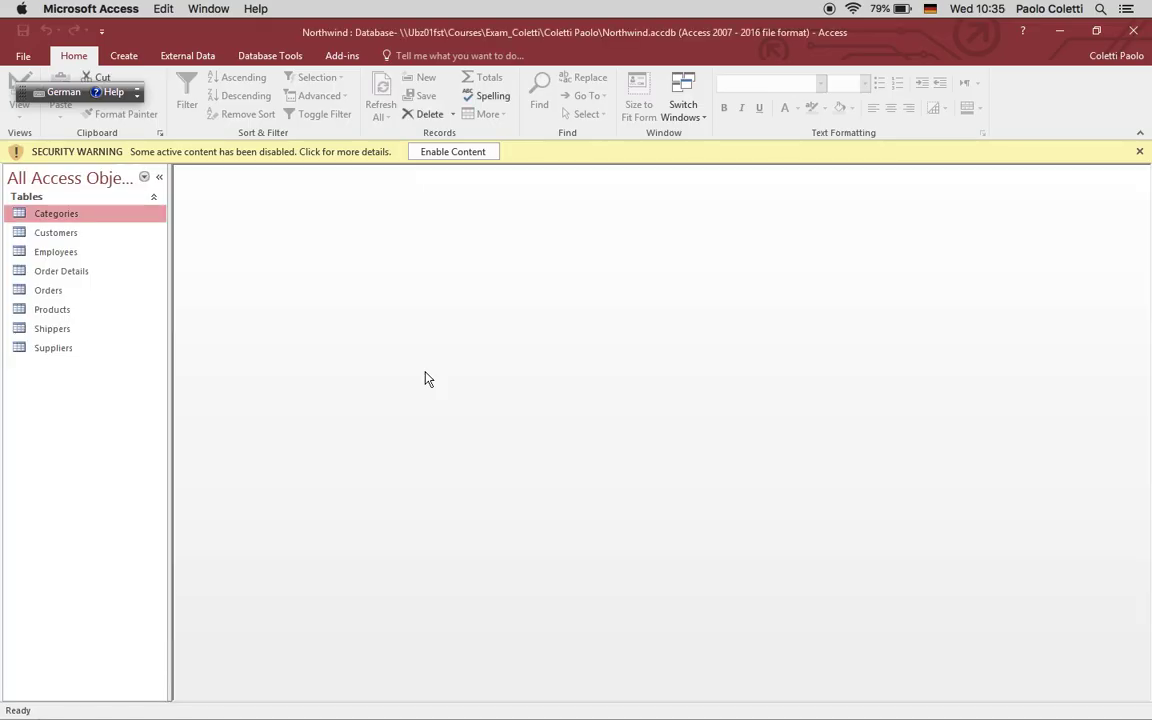
click(443, 152)
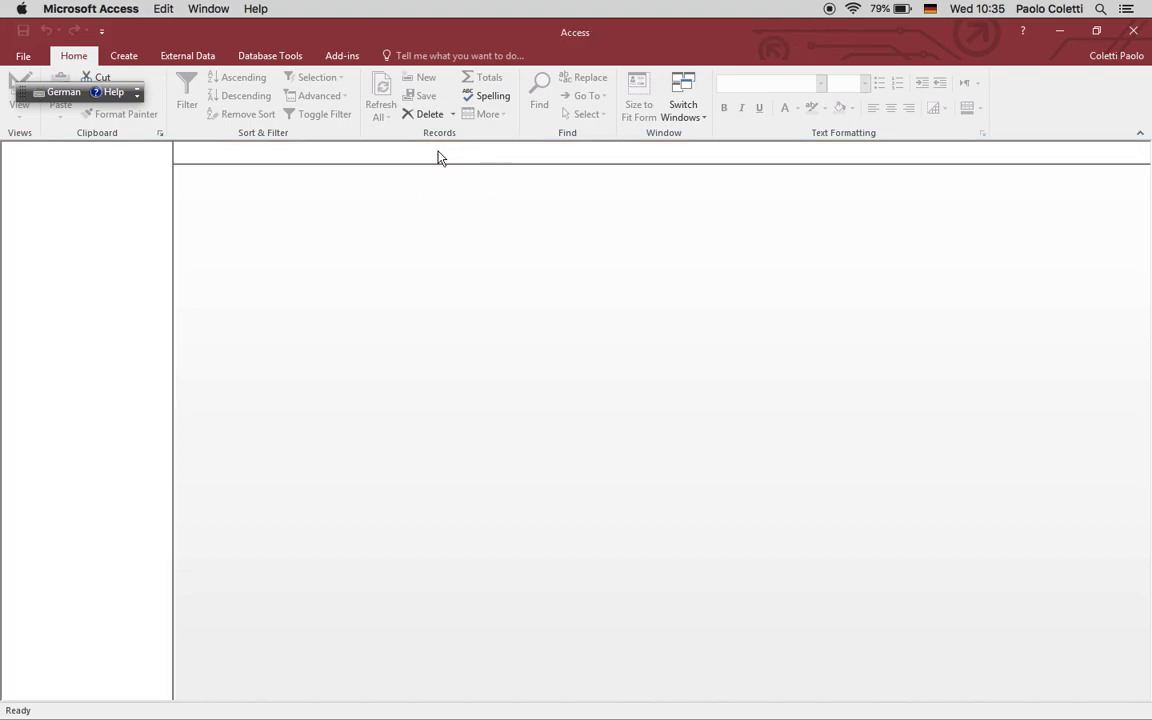
click(699, 427)
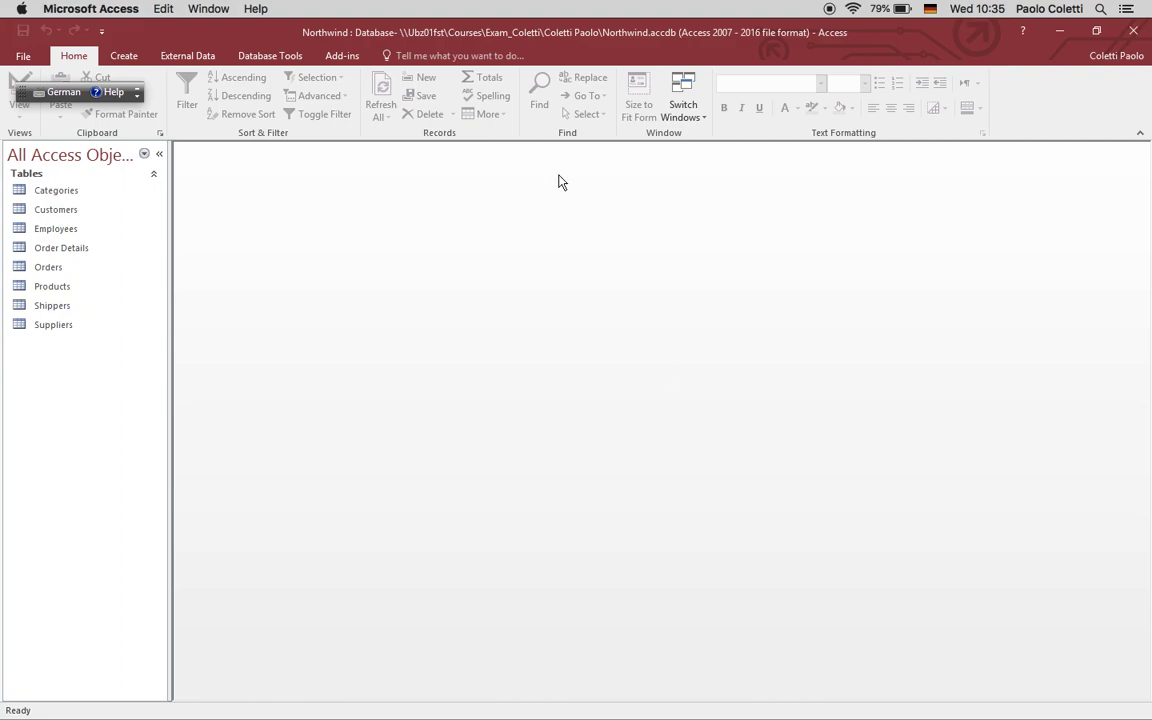
Create a new query in design view based on the Suppliers table
click(139, 60)
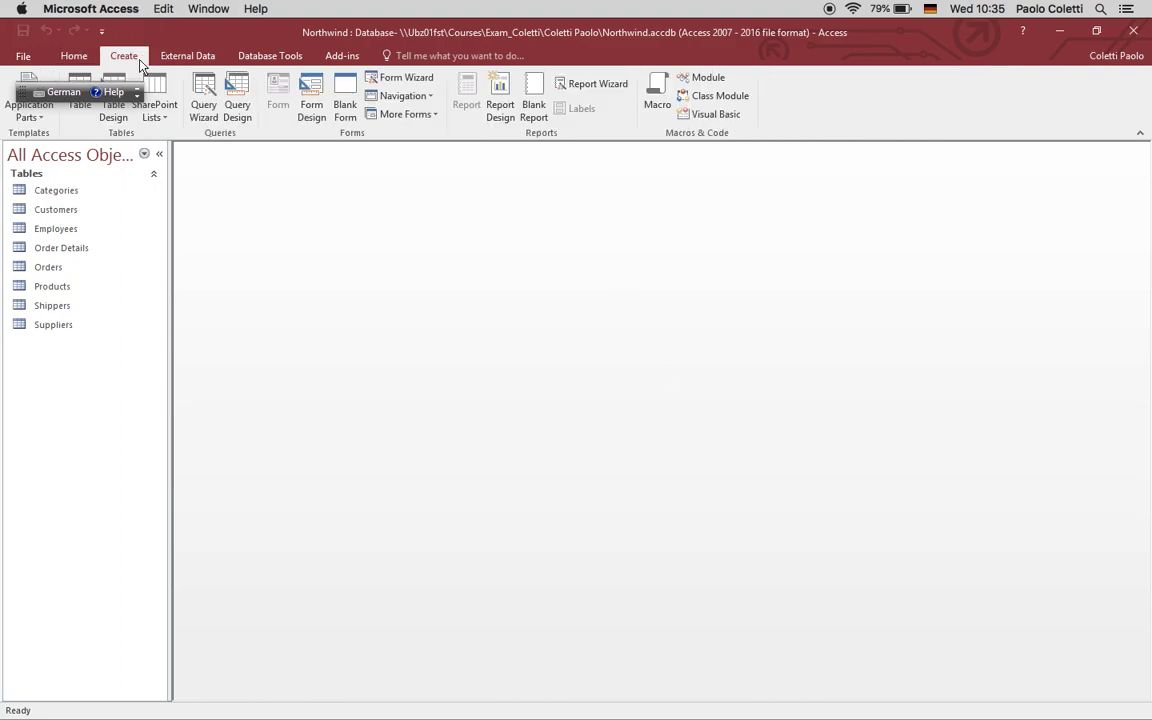
click(237, 100)
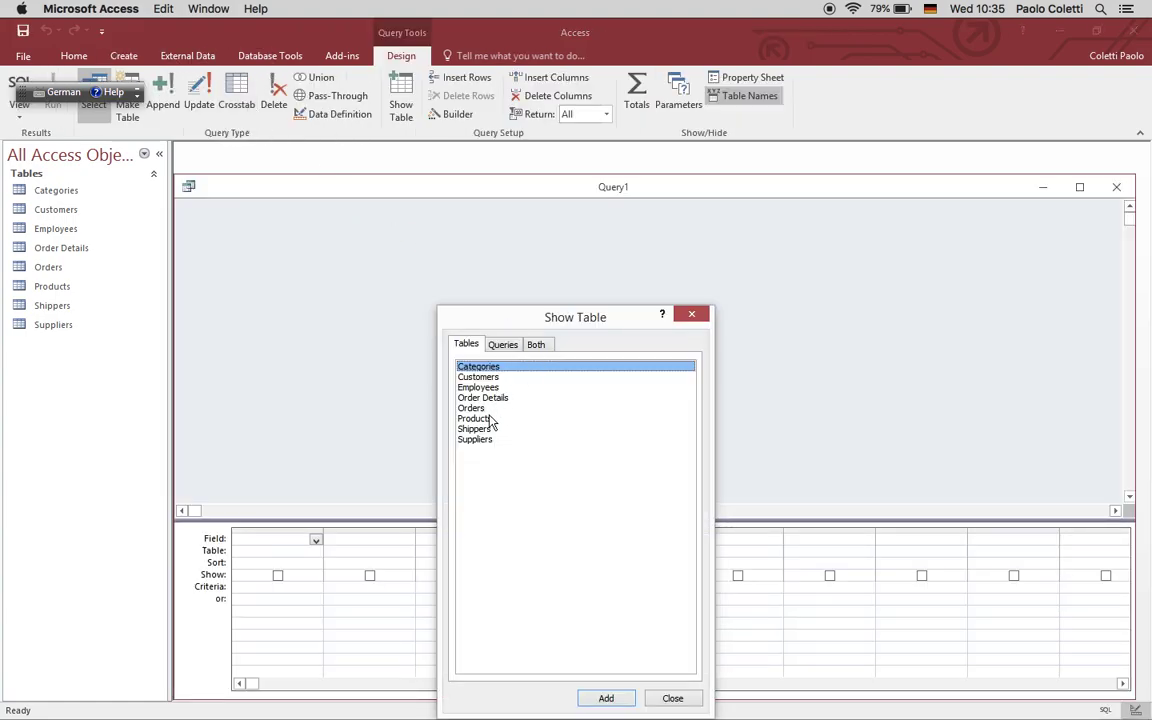
double_click(486, 443)
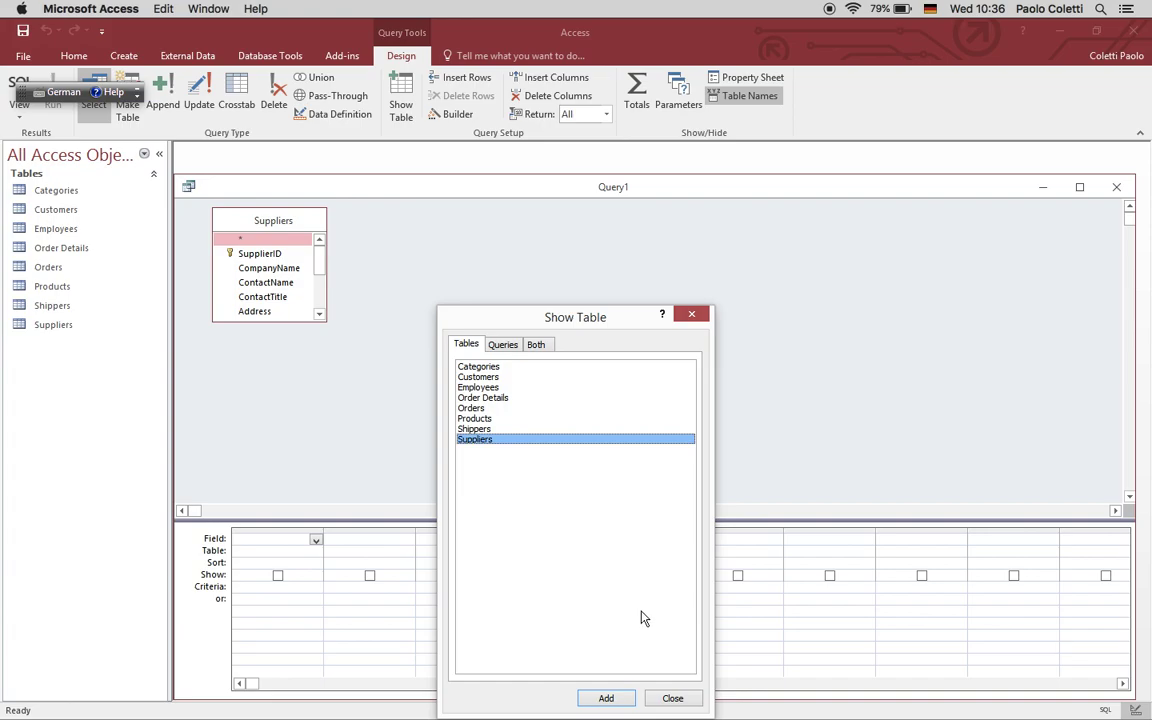
click(672, 698)
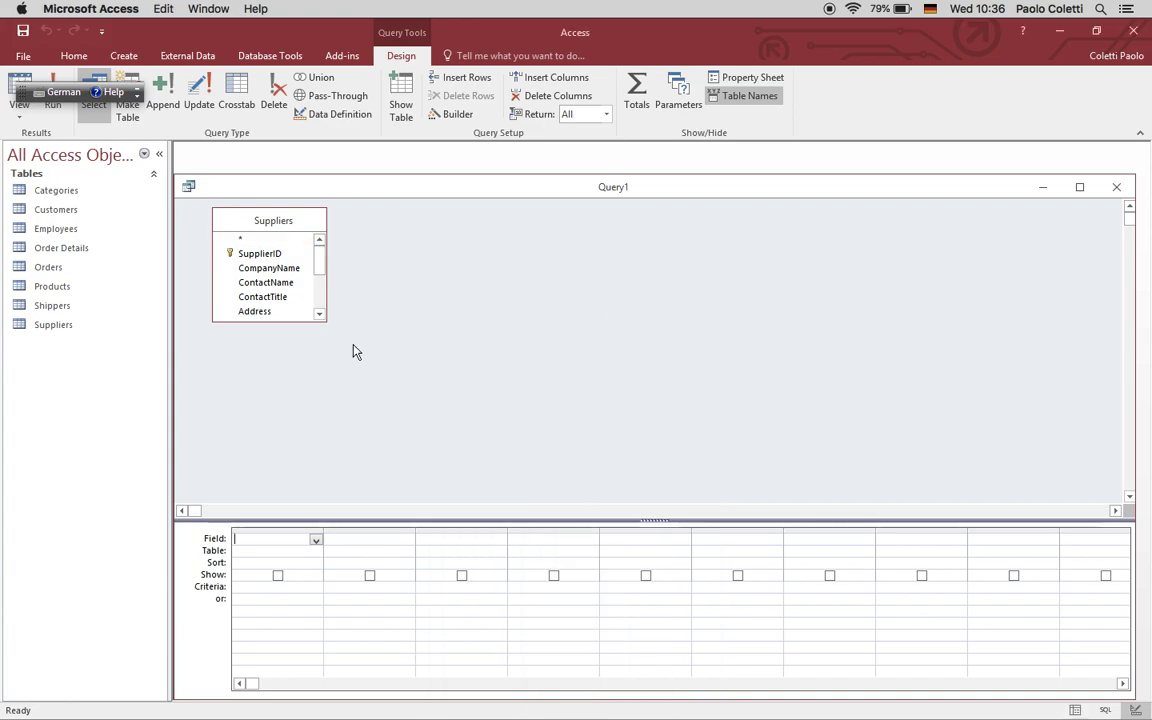
Add the CompanyName, City and Country fields of Suppliers to the query grid and widen the Country column
drag(266, 267, 272, 541)
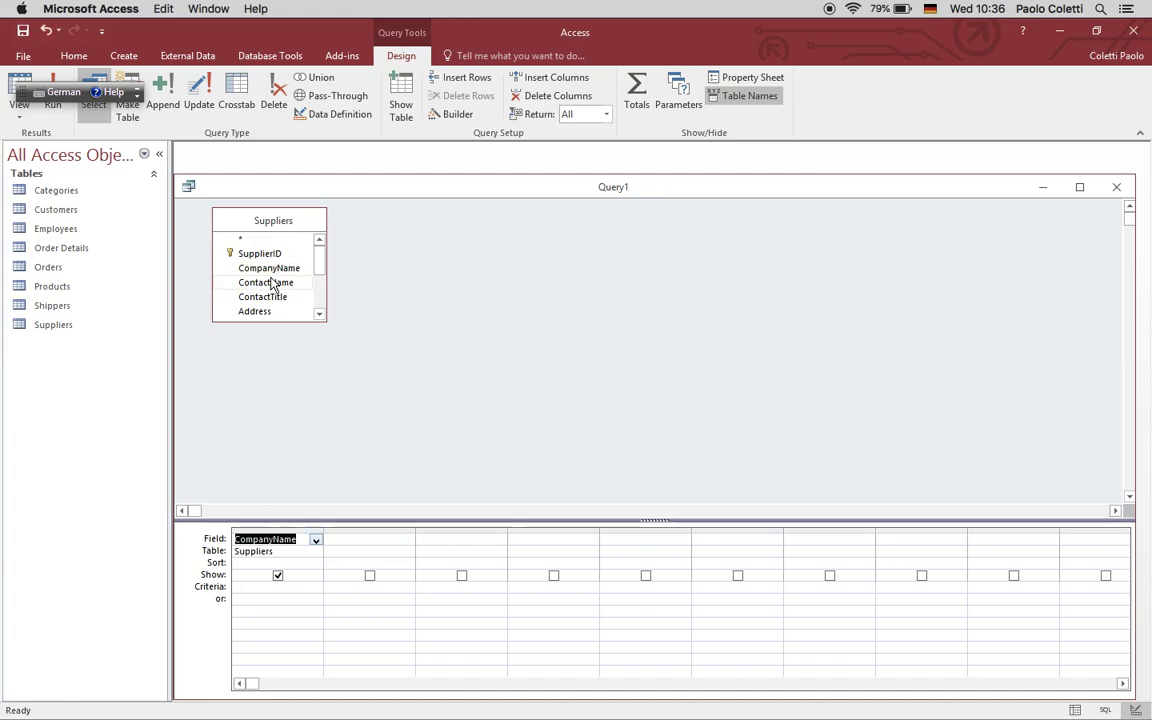
drag(320, 321, 316, 431)
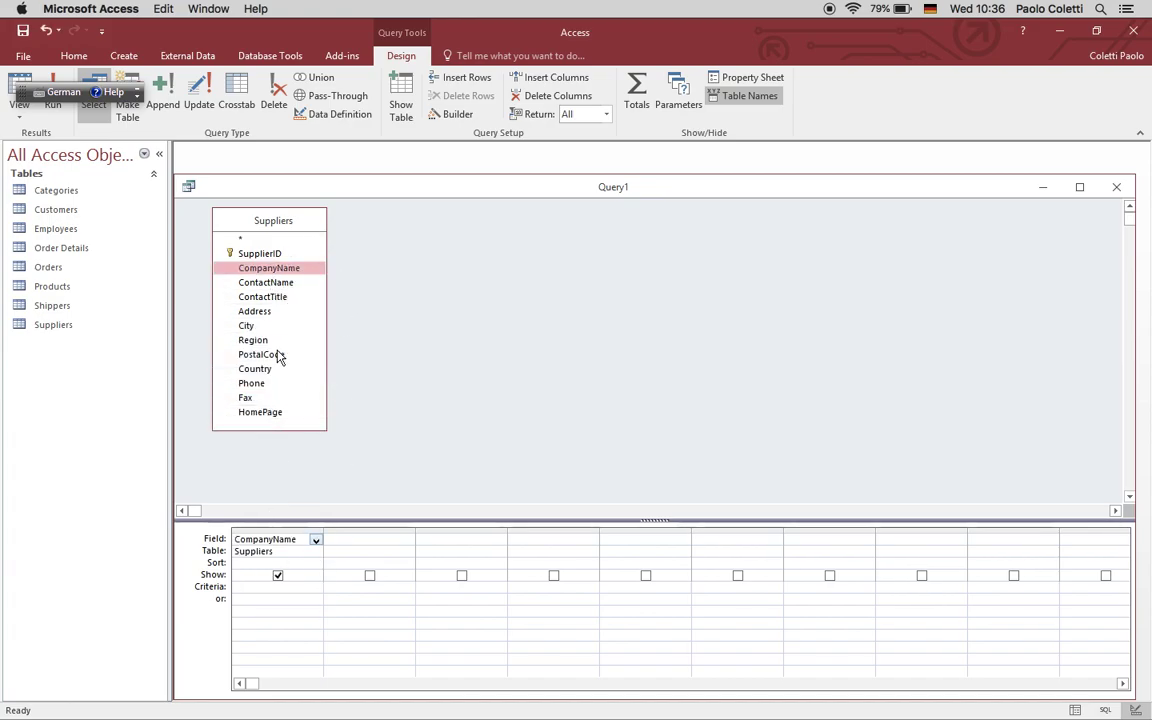
drag(250, 327, 355, 558)
drag(283, 374, 640, 531)
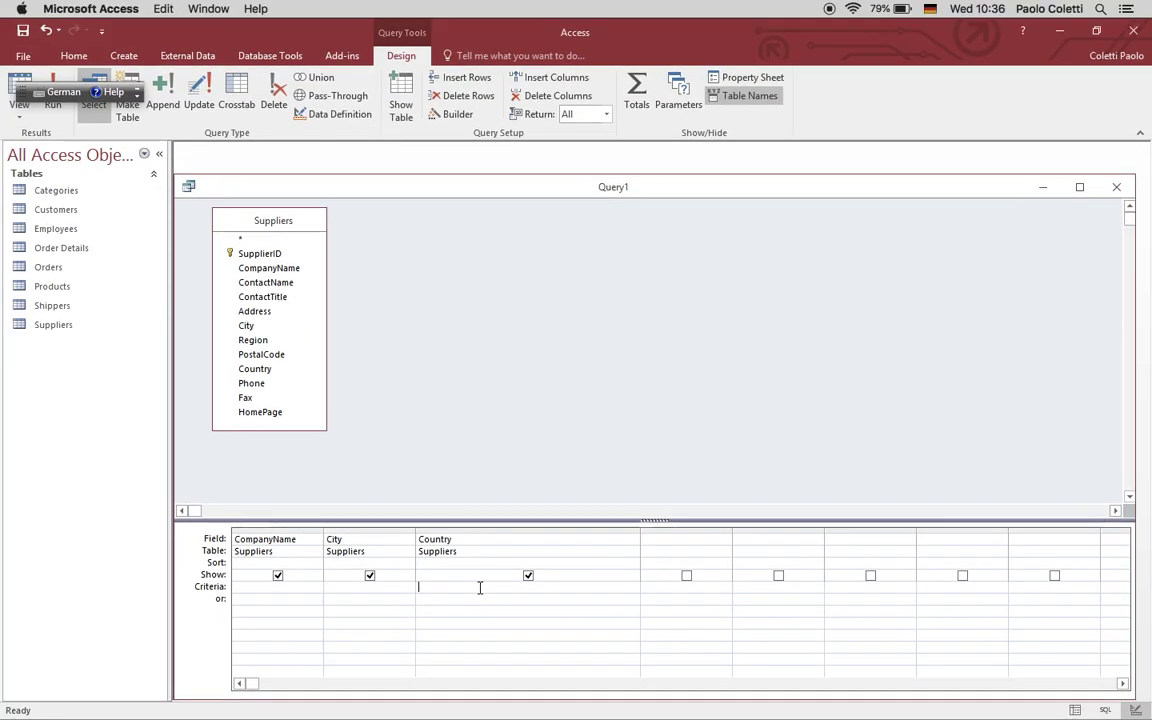
Set the Country criteria to [please tell me a country] Or [please tell me another country] and widen the column to fit it
key(alt)
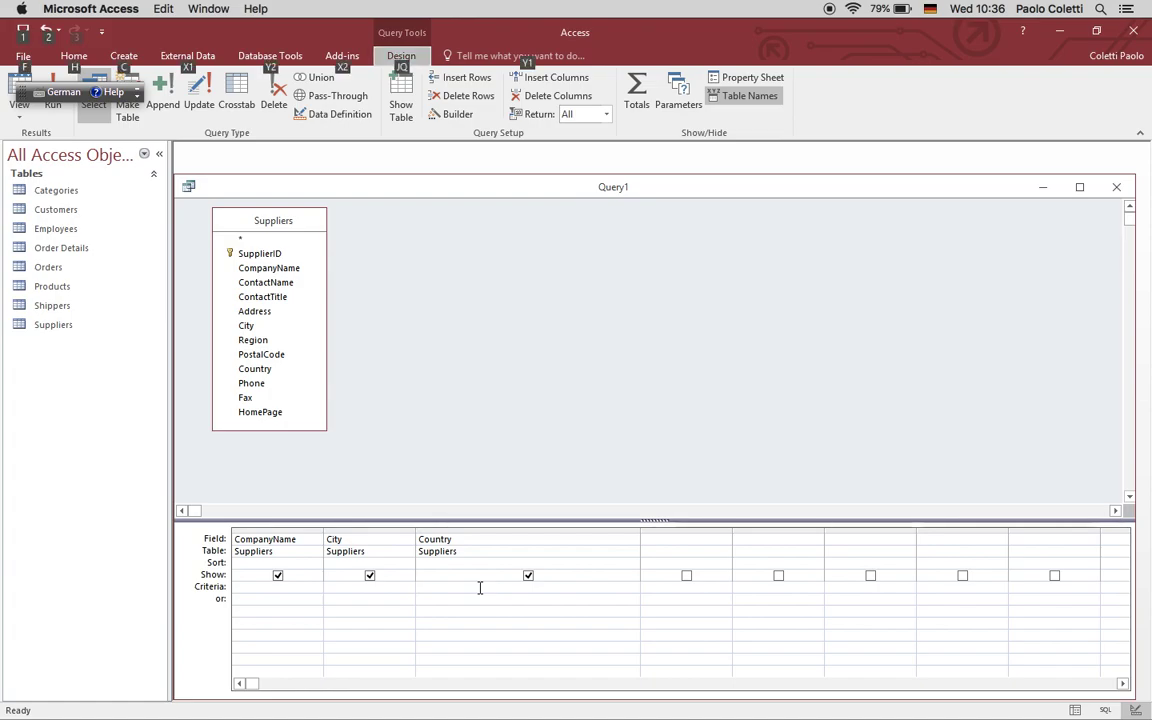
key(Escape)
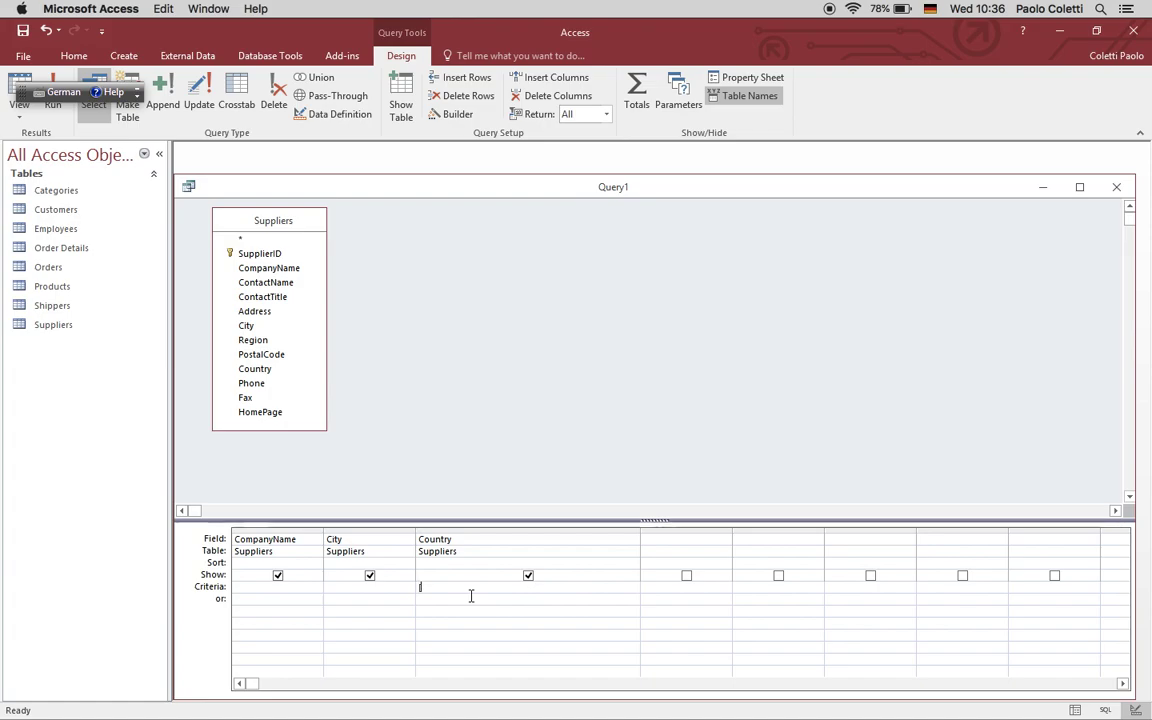
text([please tell me a country])
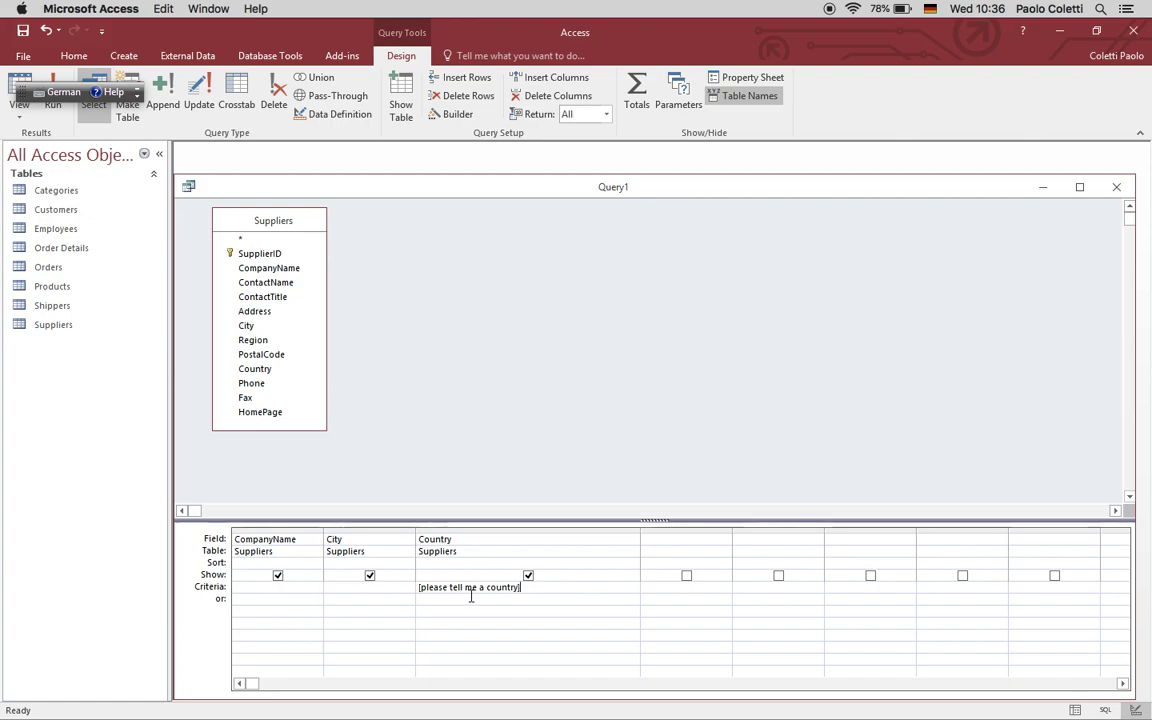
text( or )
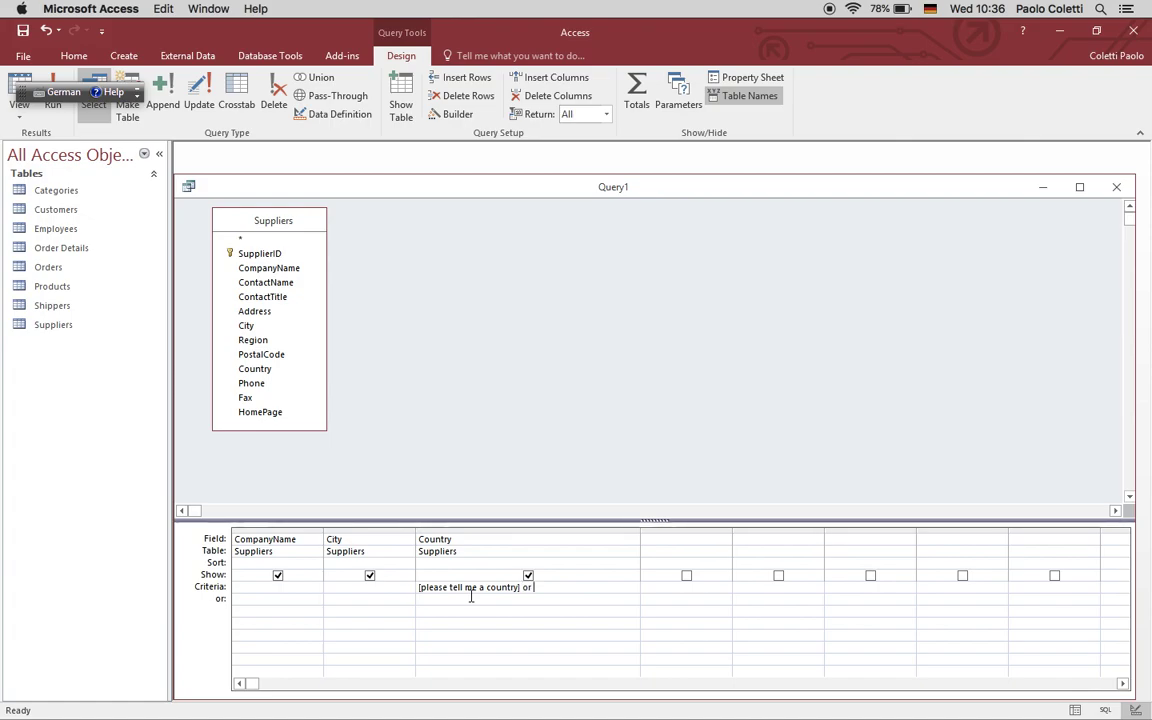
text([plea)
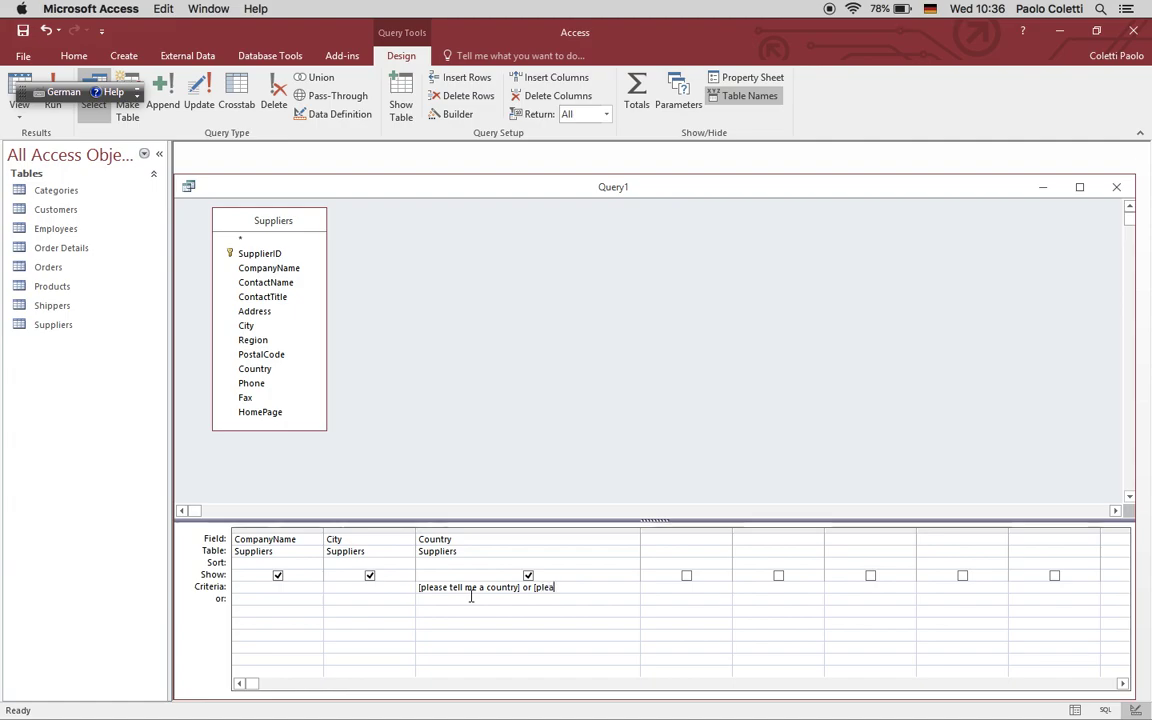
text(se tell me another country])
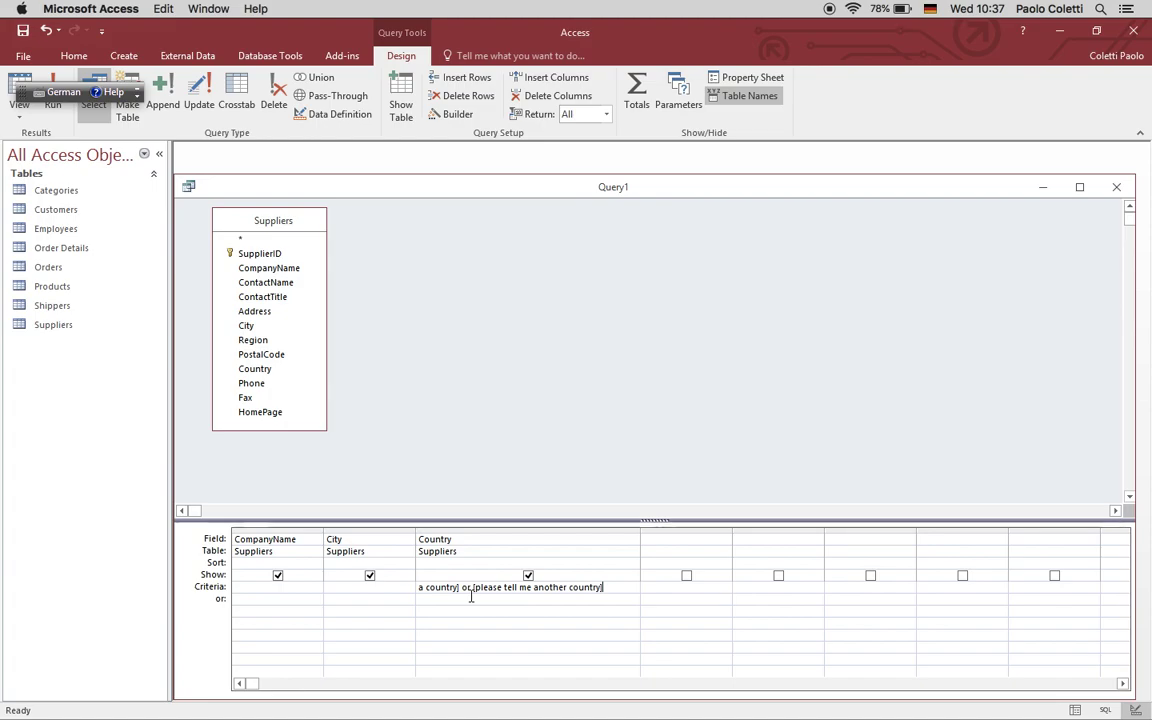
click(472, 611)
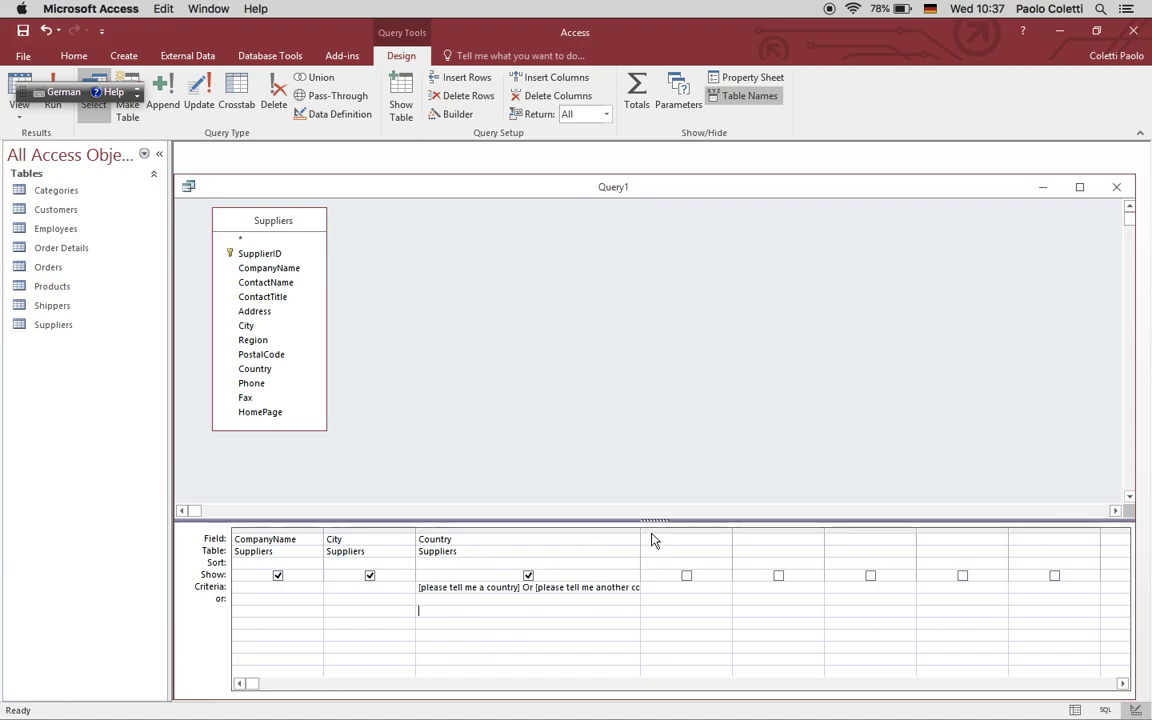
drag(640, 530, 722, 530)
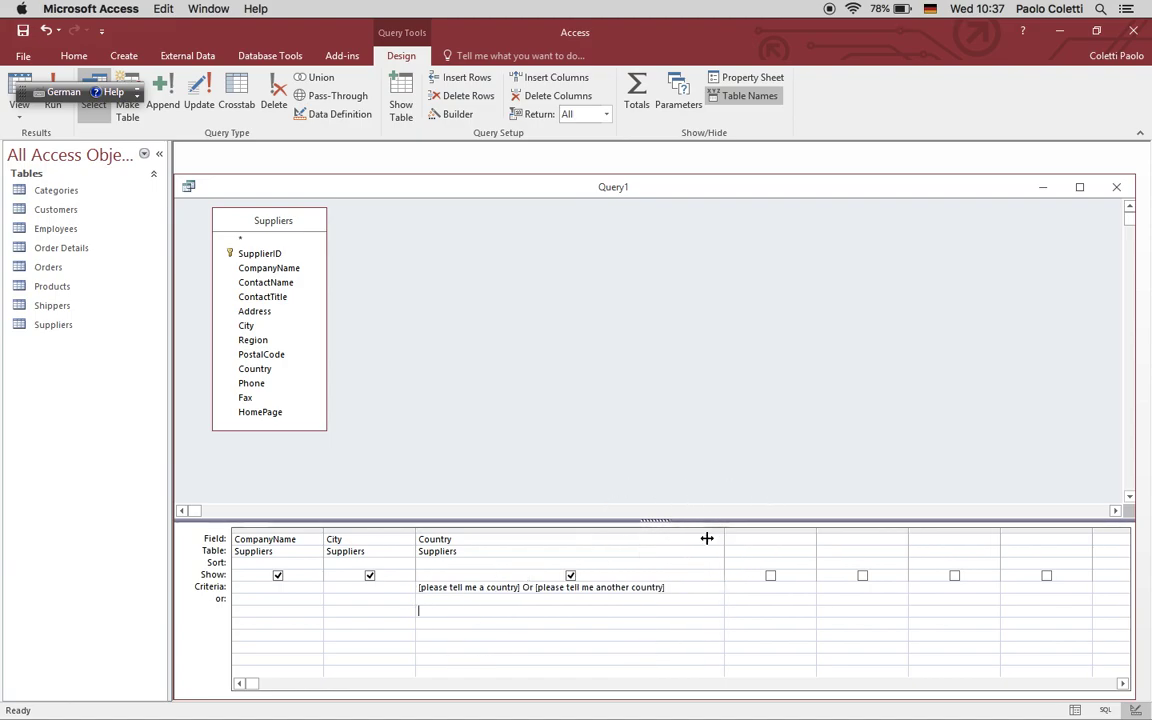
click(437, 600)
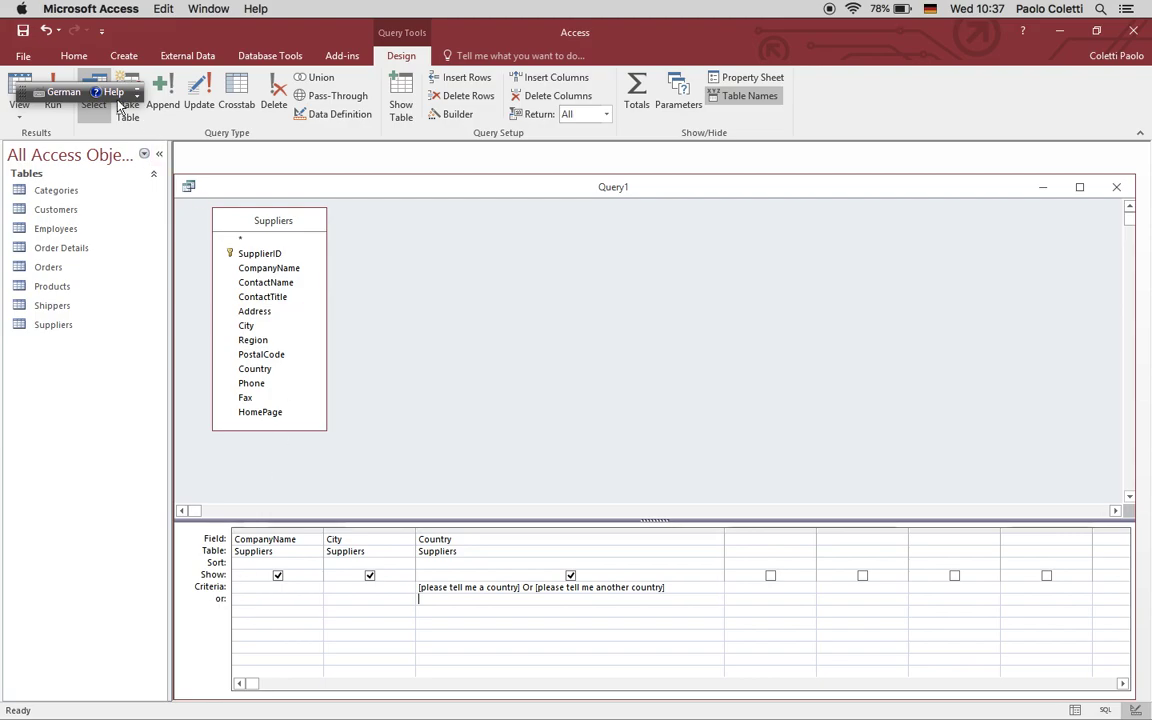
Move the language bar off the ribbon and run the query with Italy and France as the two countries
drag(57, 88, 709, 48)
click(55, 99)
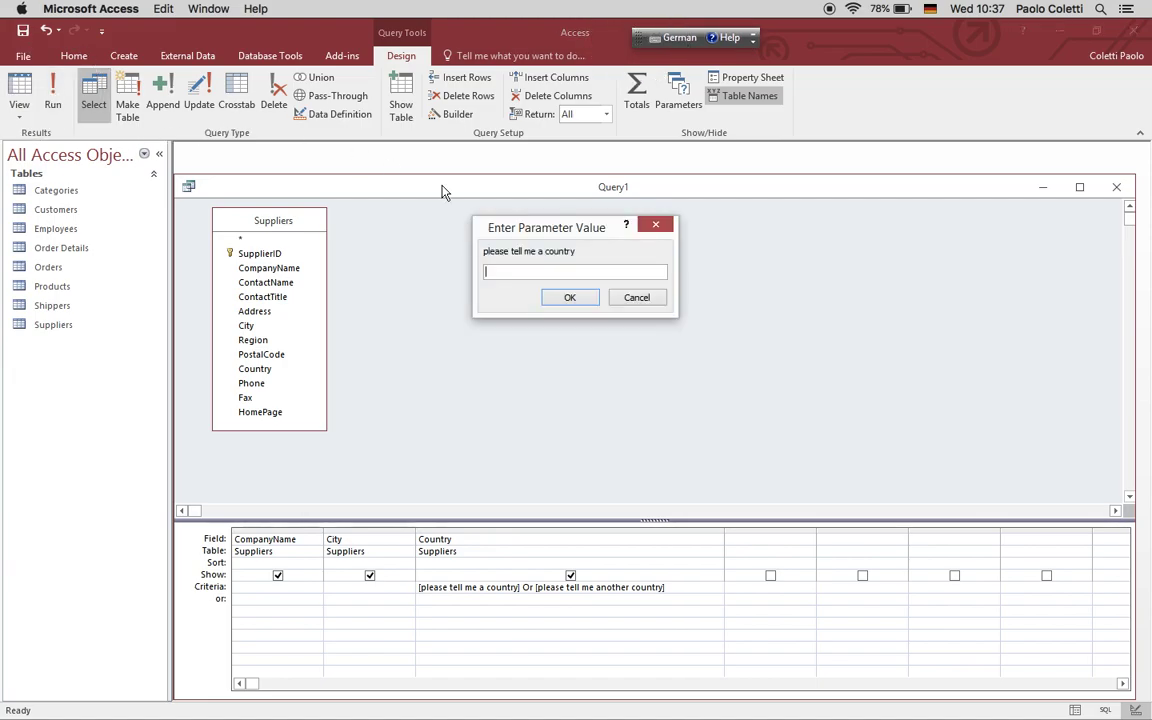
text(Italy)
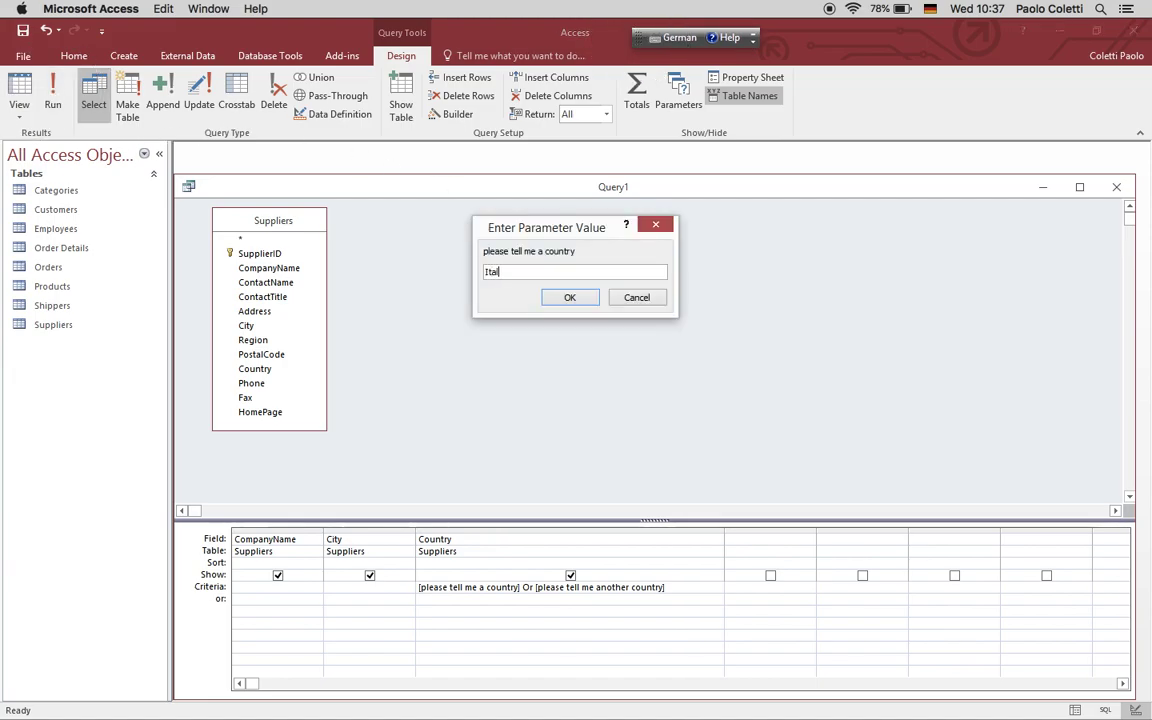
key(Return)
text(France)
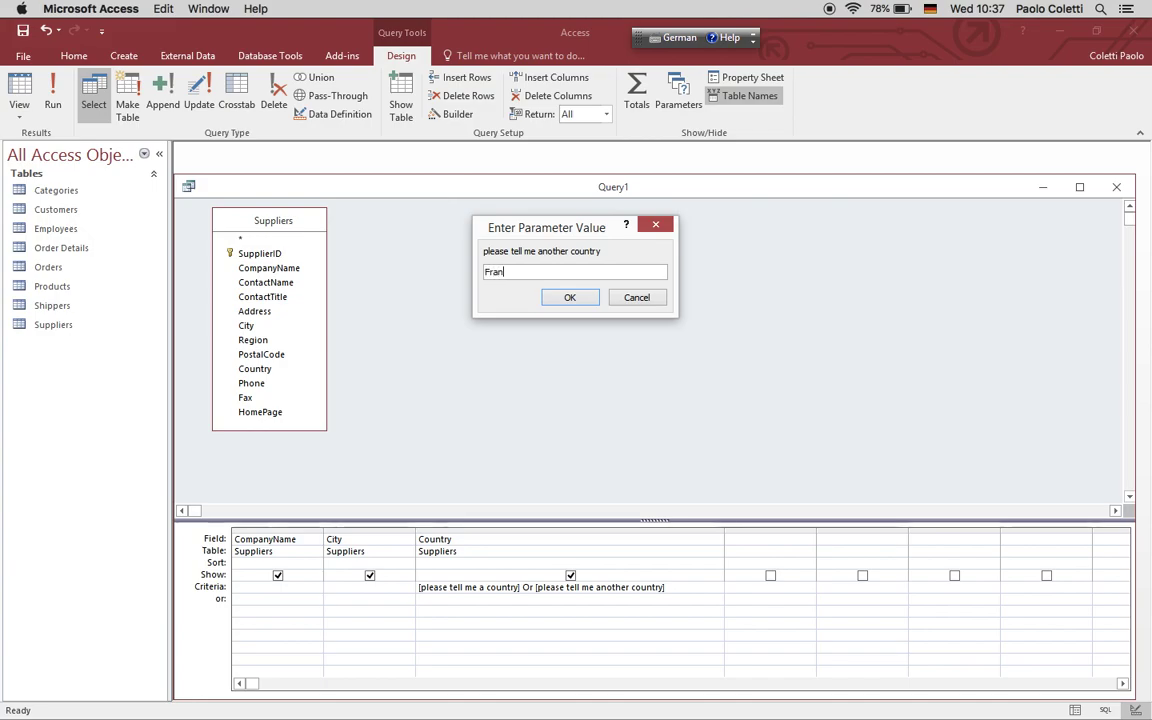
key(Return)
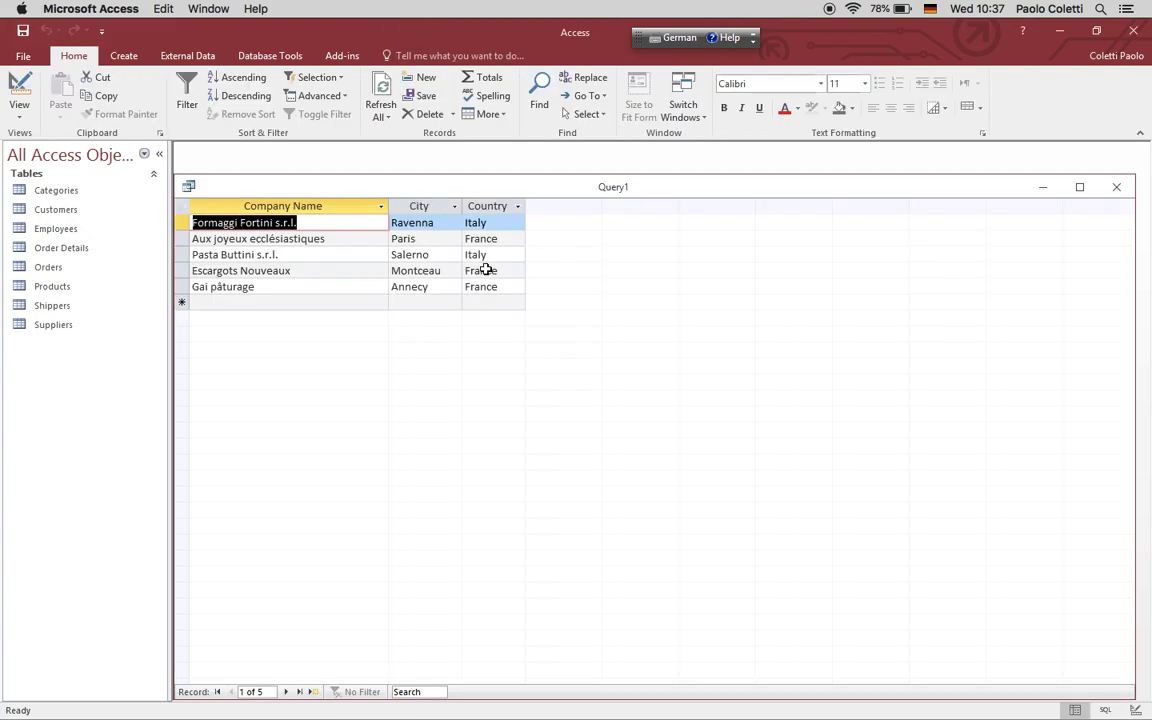
Save the query as Query1 and close it
click(22, 31)
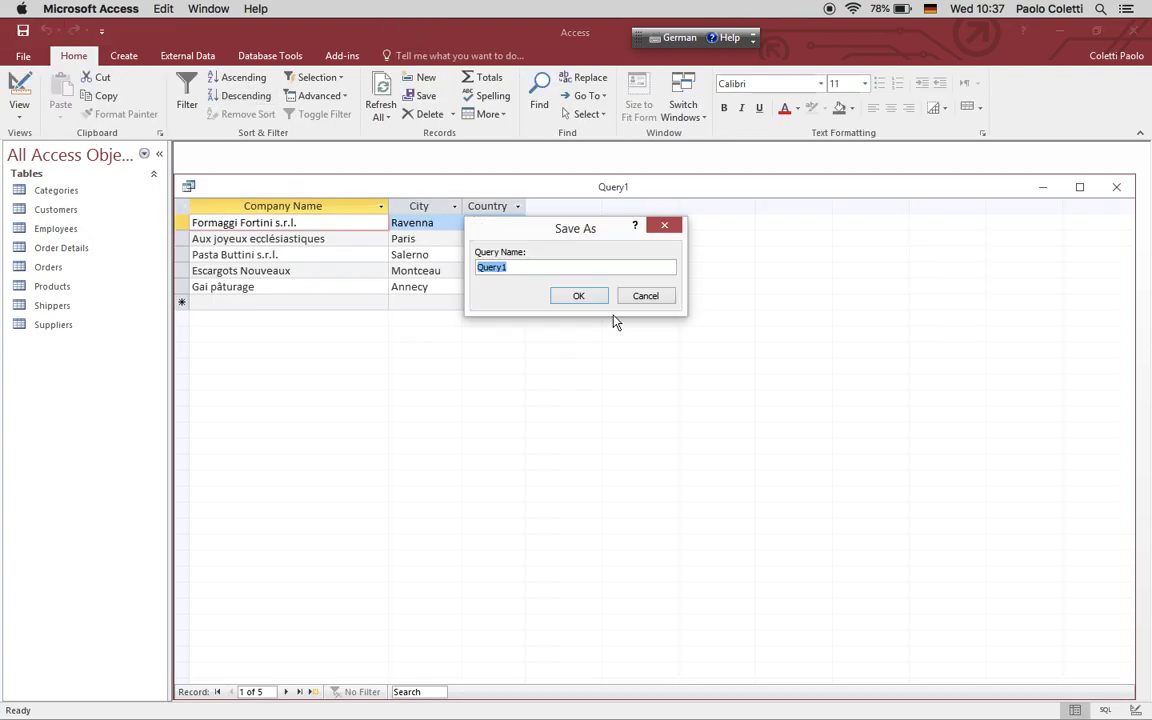
click(597, 299)
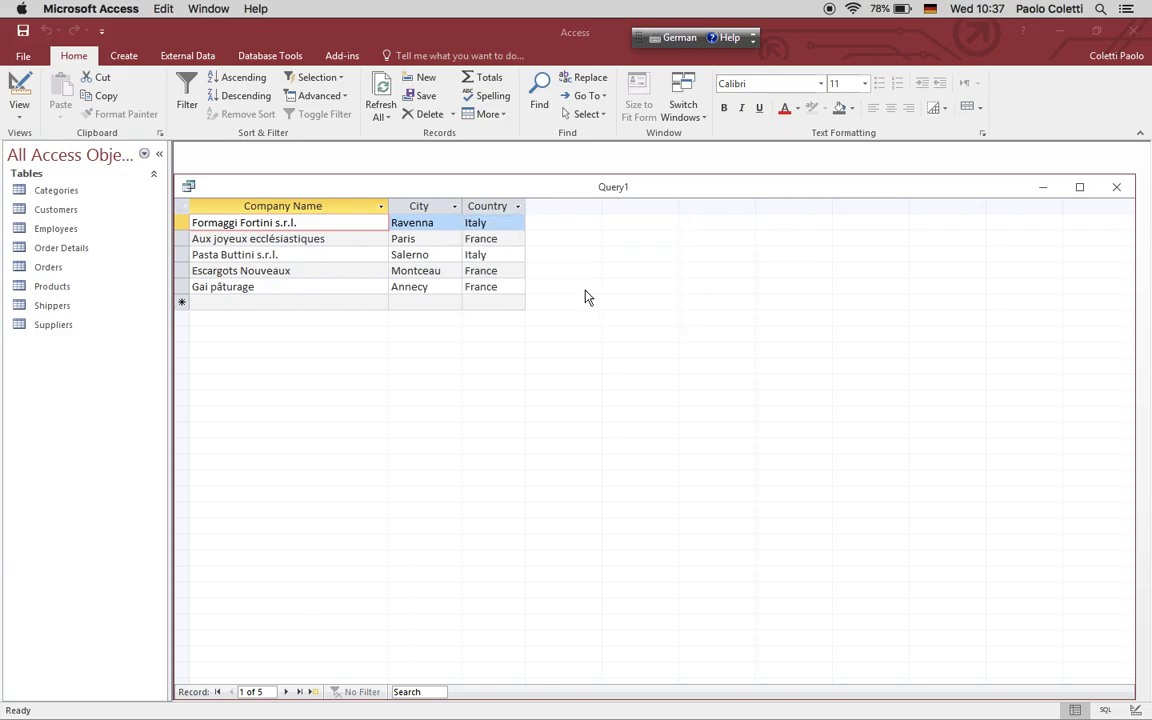
click(1117, 186)
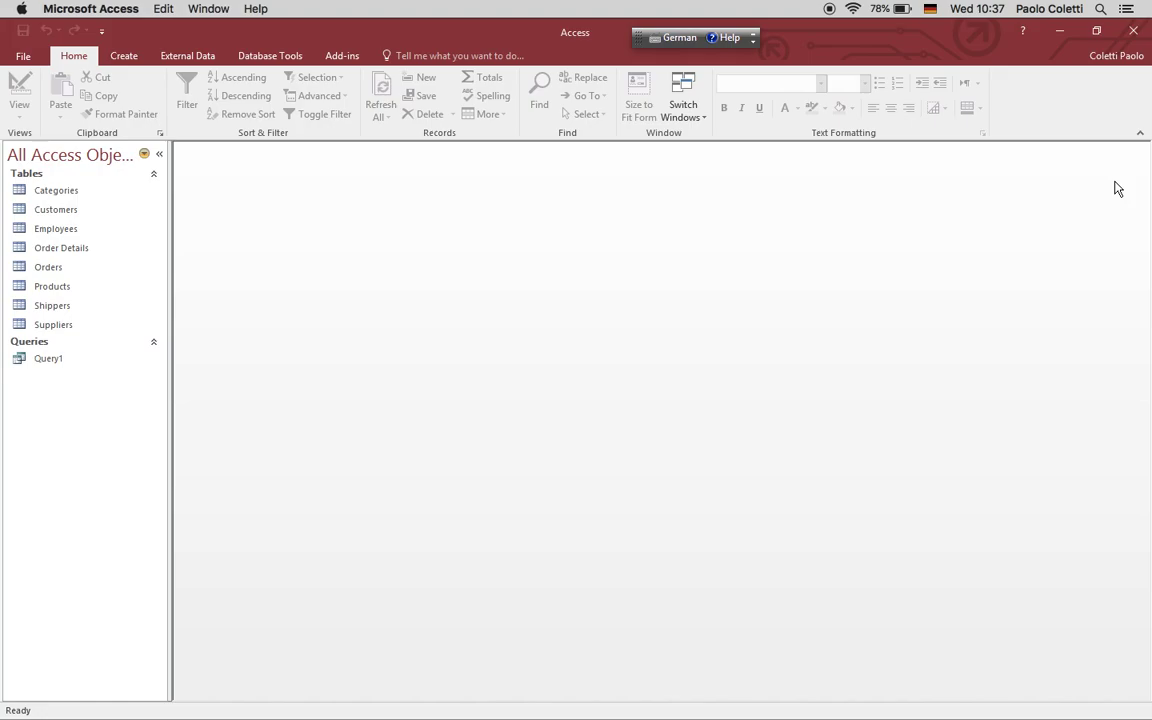
Create a new query in design view with the Suppliers and Products tables
click(124, 56)
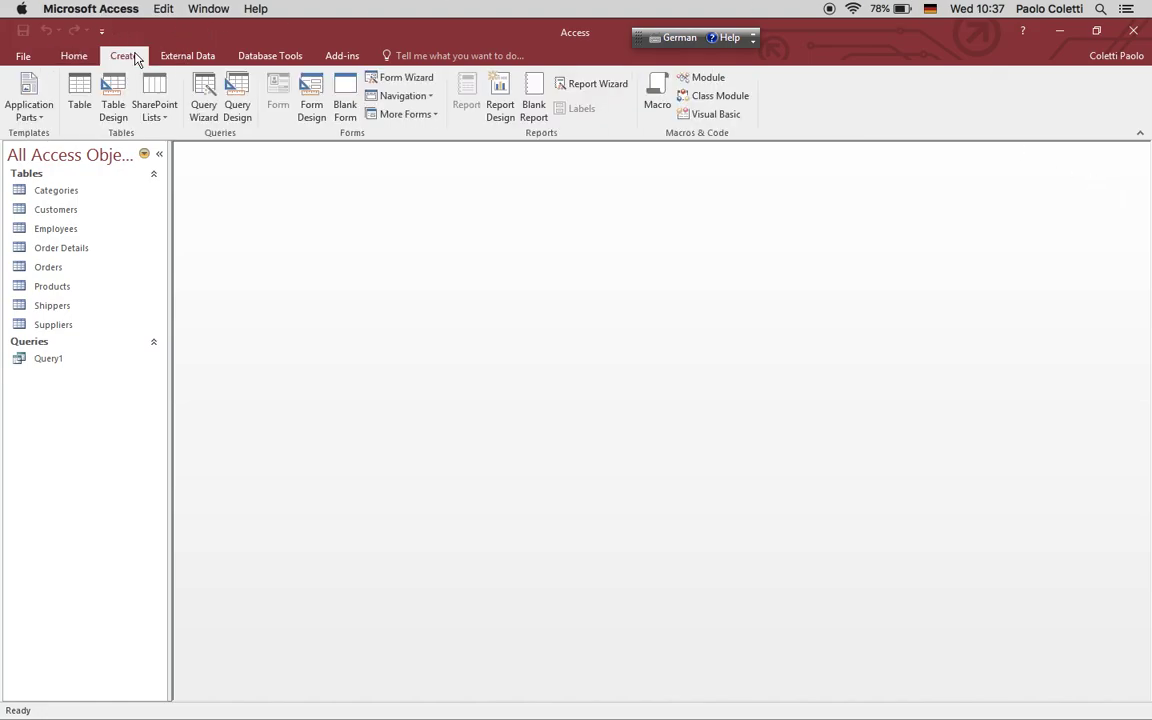
click(237, 104)
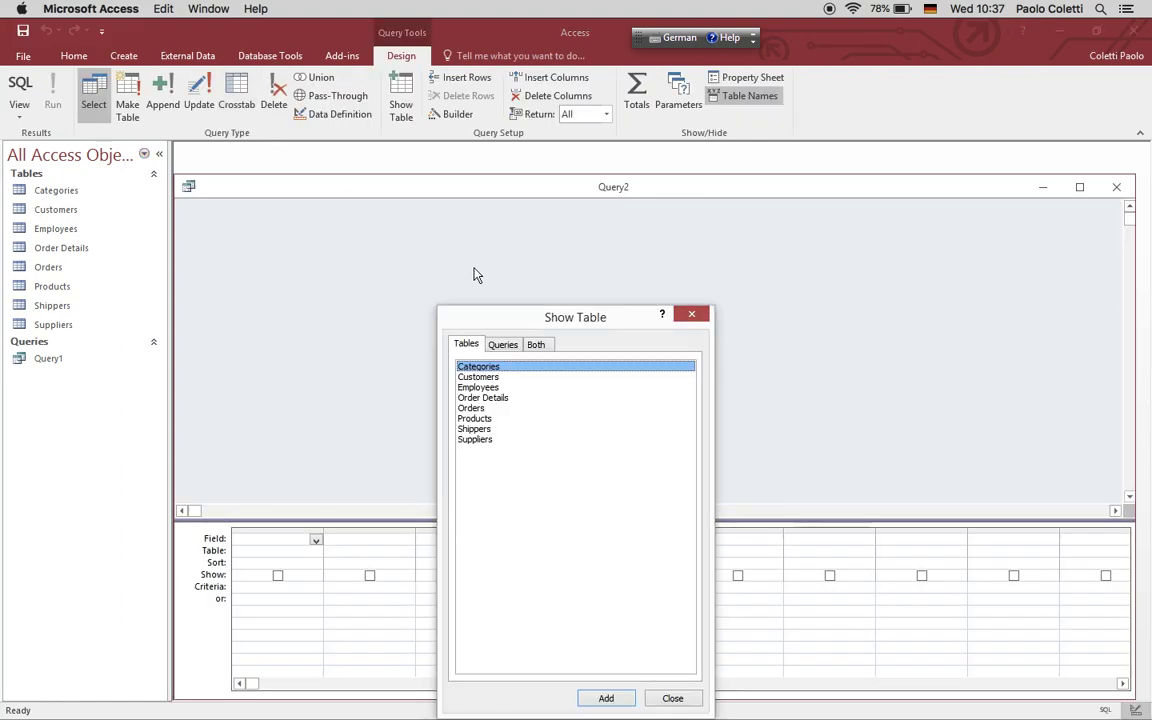
double_click(476, 440)
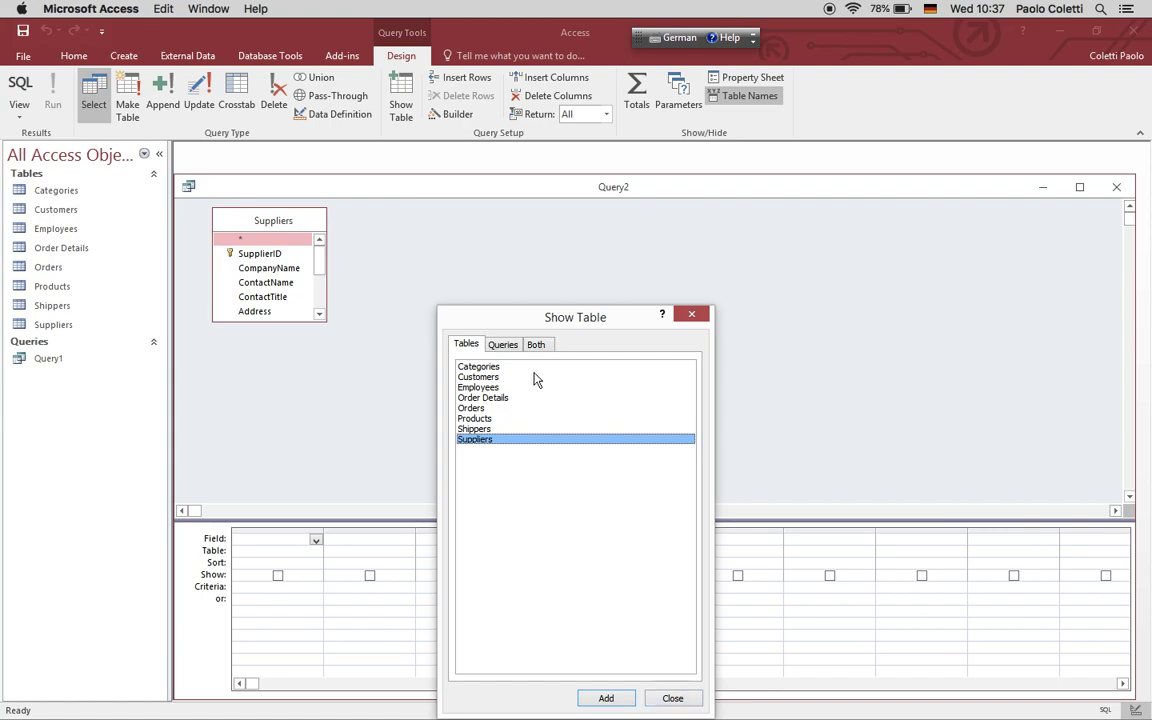
click(497, 420)
double_click(497, 422)
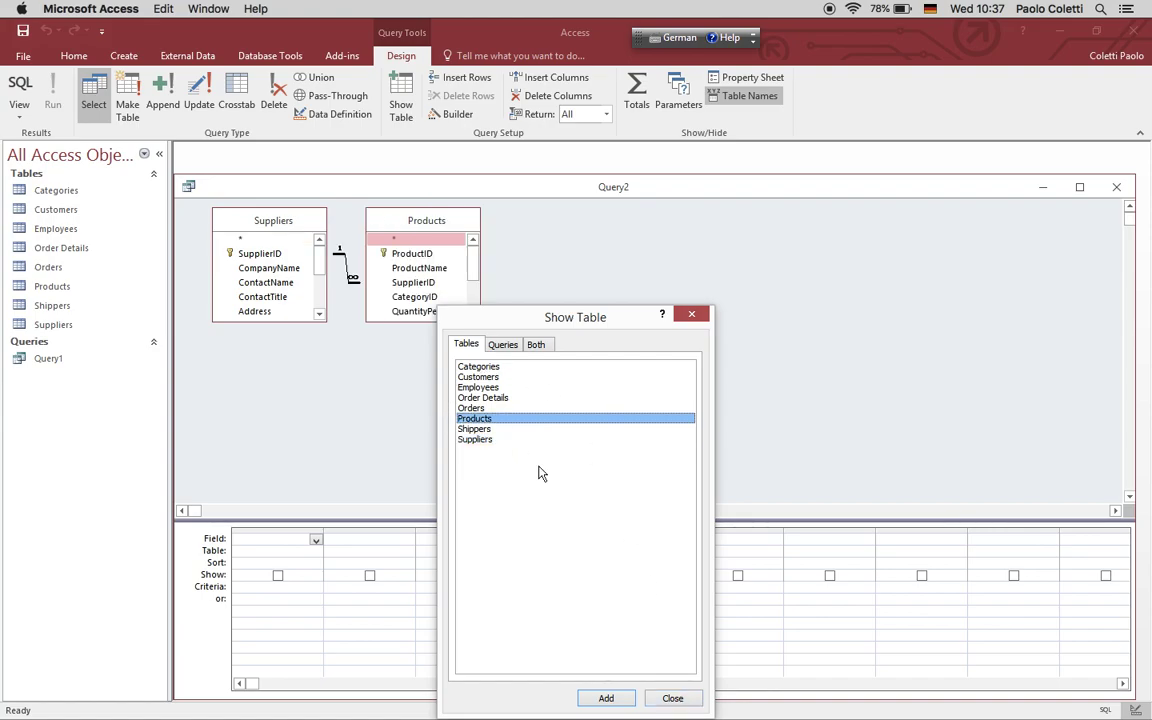
click(672, 698)
Enlarge both table boxes to show all fields and add CompanyName from Suppliers and Discontinued from Products to the query grid
drag(477, 318, 558, 470)
drag(322, 322, 322, 434)
drag(282, 271, 270, 540)
drag(435, 390, 355, 568)
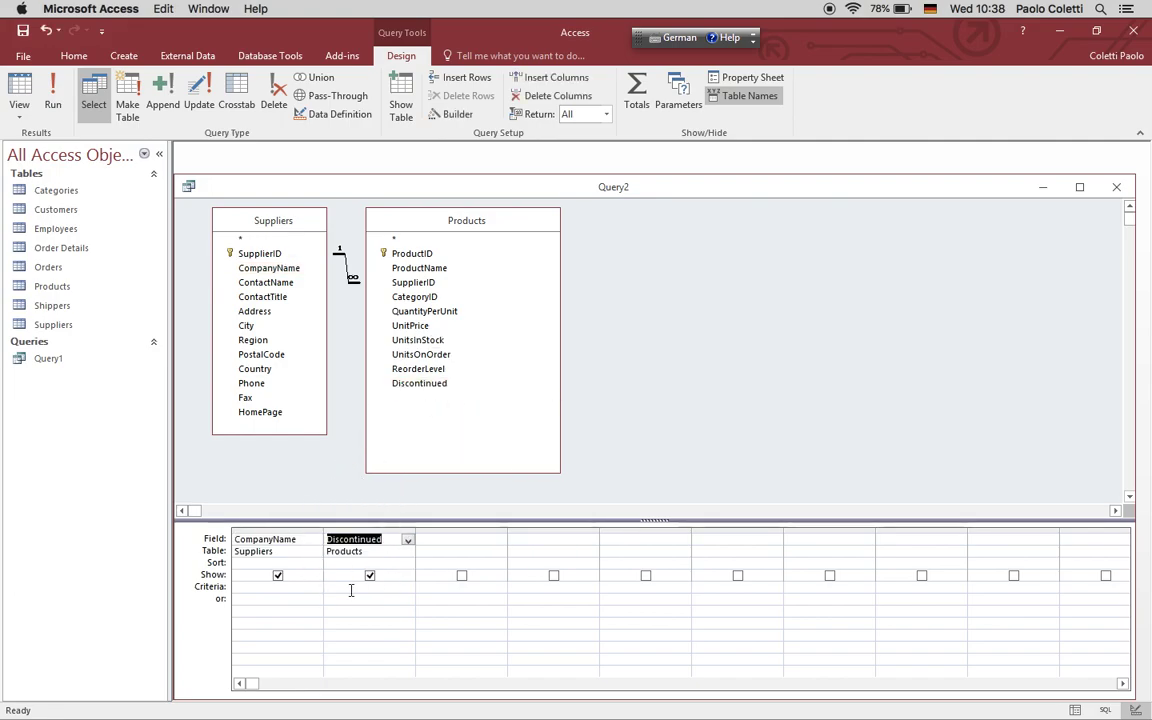
Set the Discontinued criteria to Yes, hide that field from the output and run the query
click(351, 590)
text(Ye)
click(355, 613)
click(370, 578)
click(53, 95)
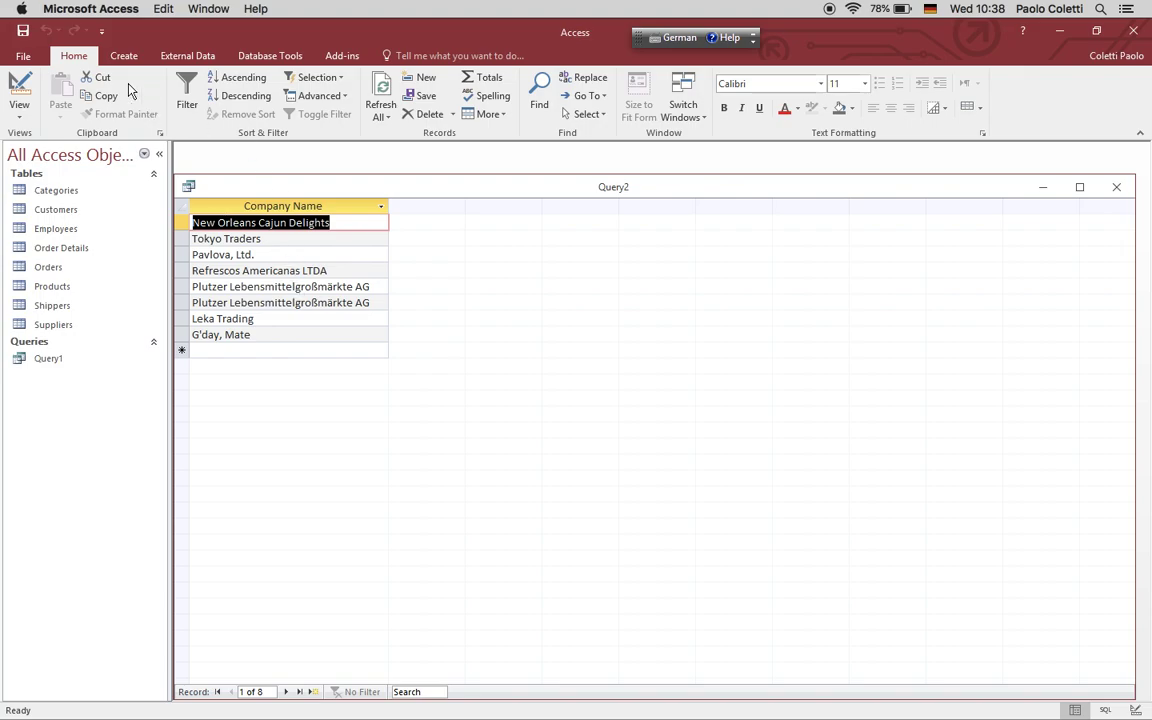
Save the query as Query2 and close it
click(22, 31)
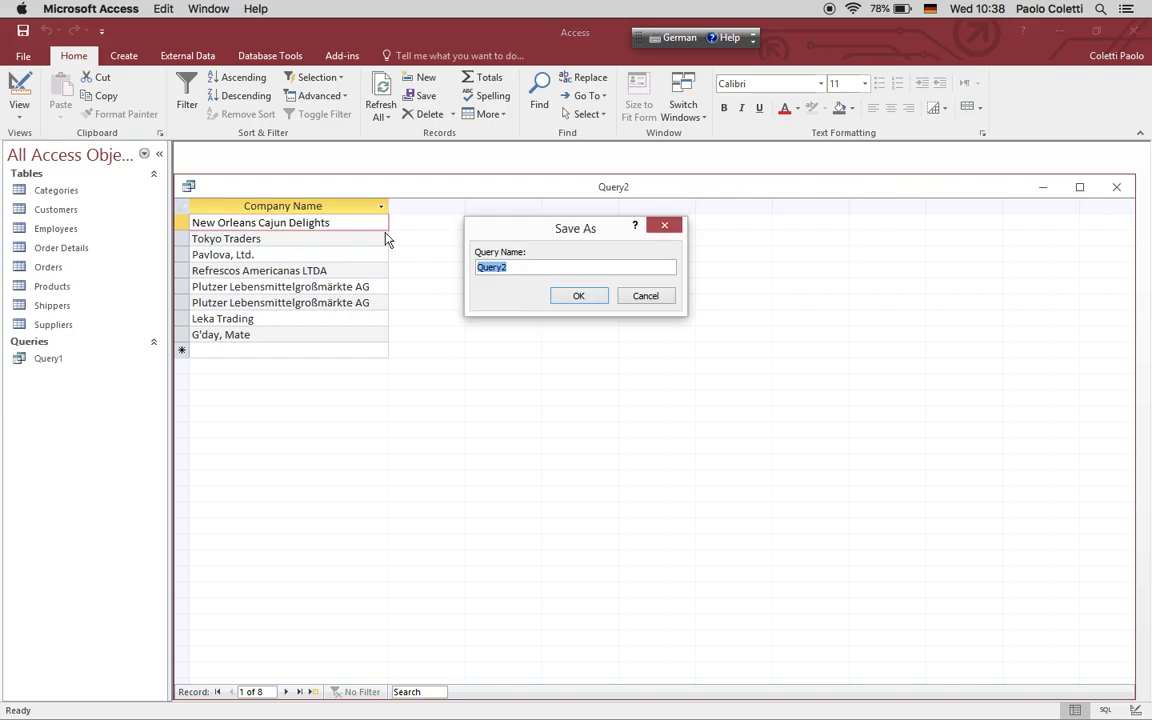
click(588, 297)
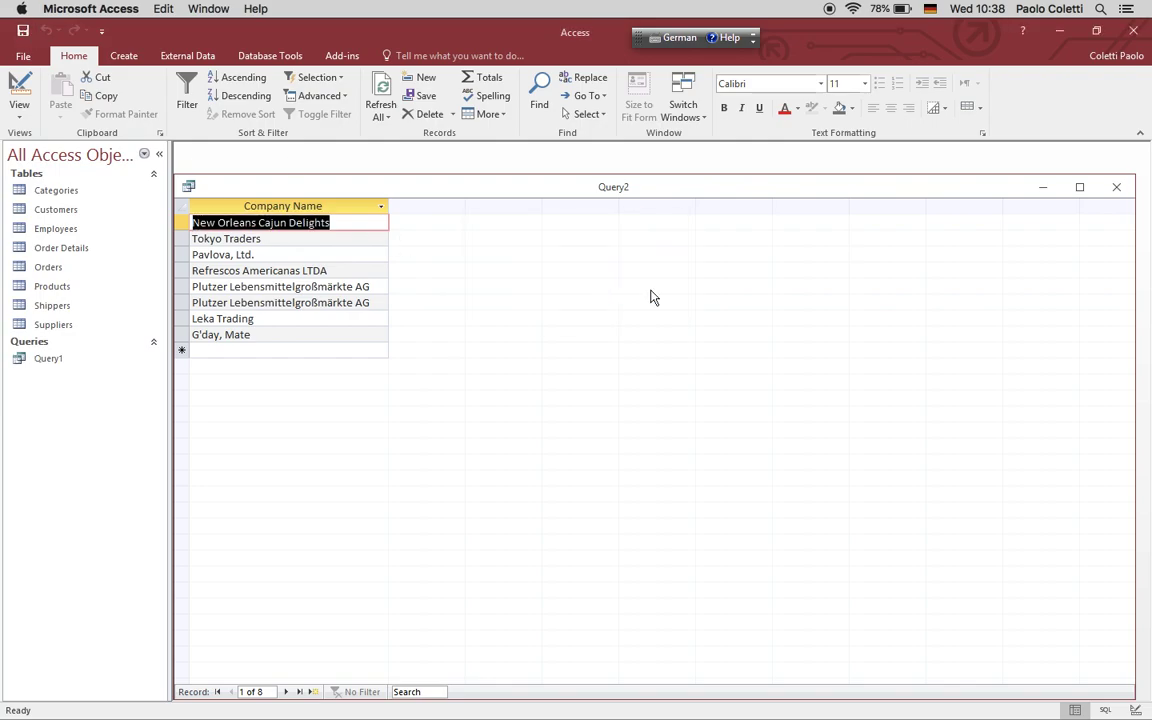
click(1116, 187)
Quit Microsoft Access and switch to the VMware Horizon Client window
click(103, 9)
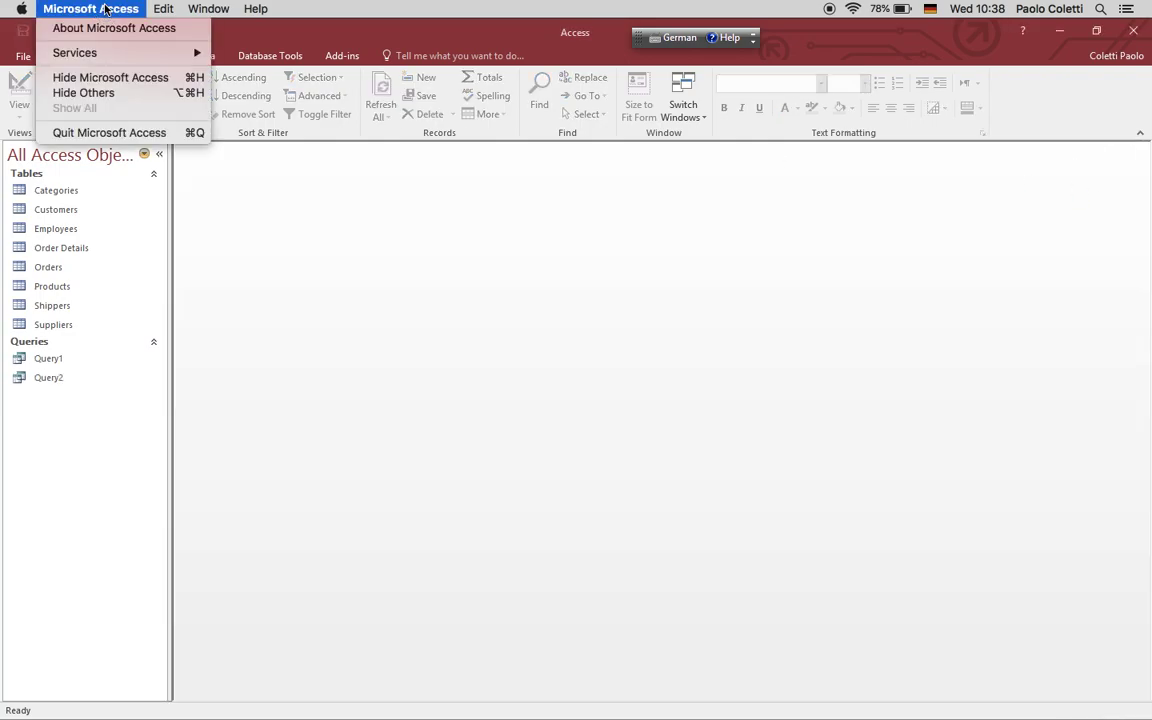
click(105, 132)
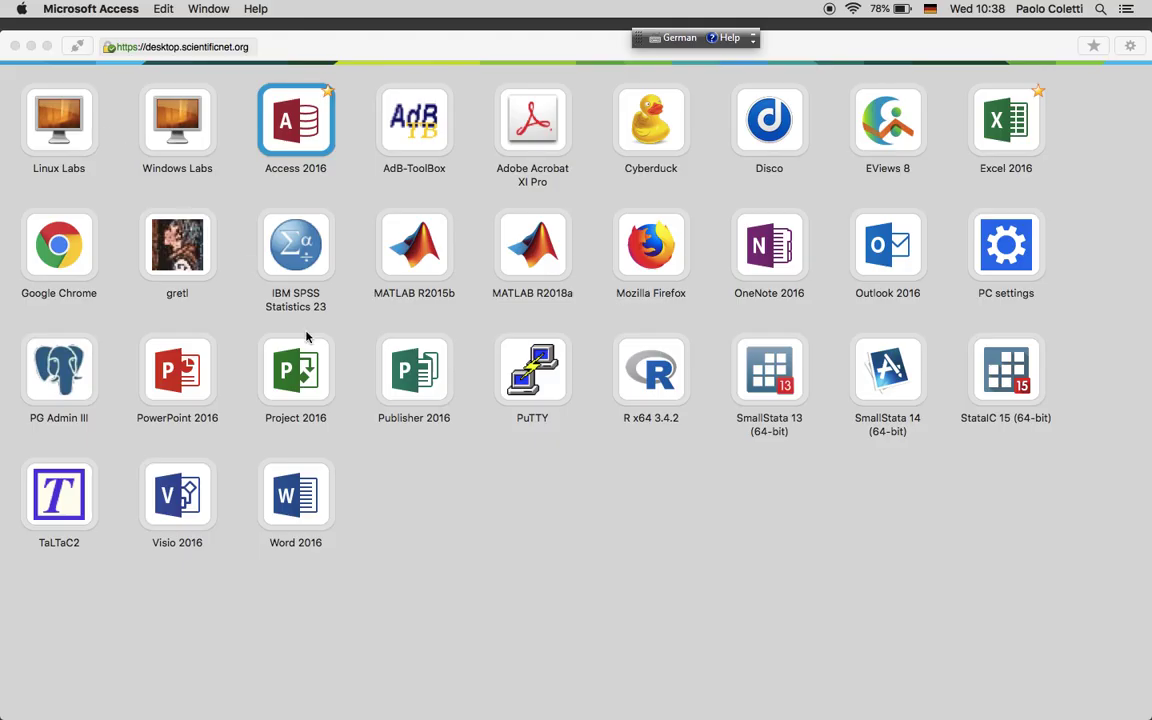
key(ctrl+Up)
click(507, 509)
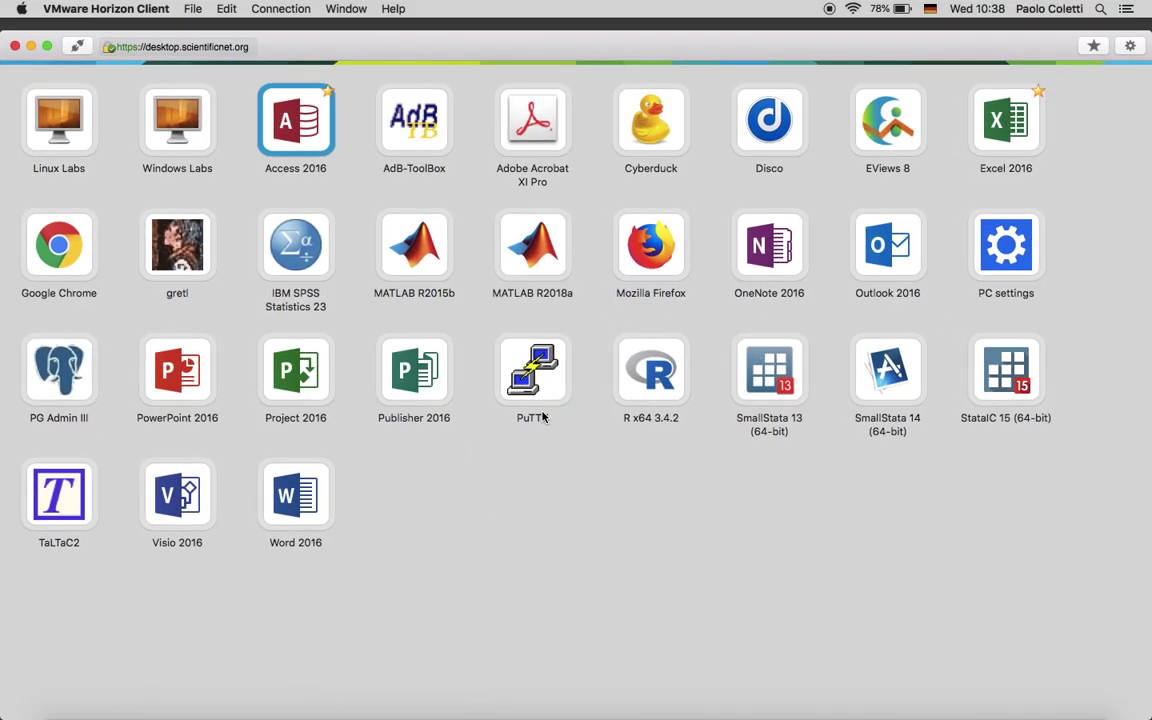
click(829, 11)
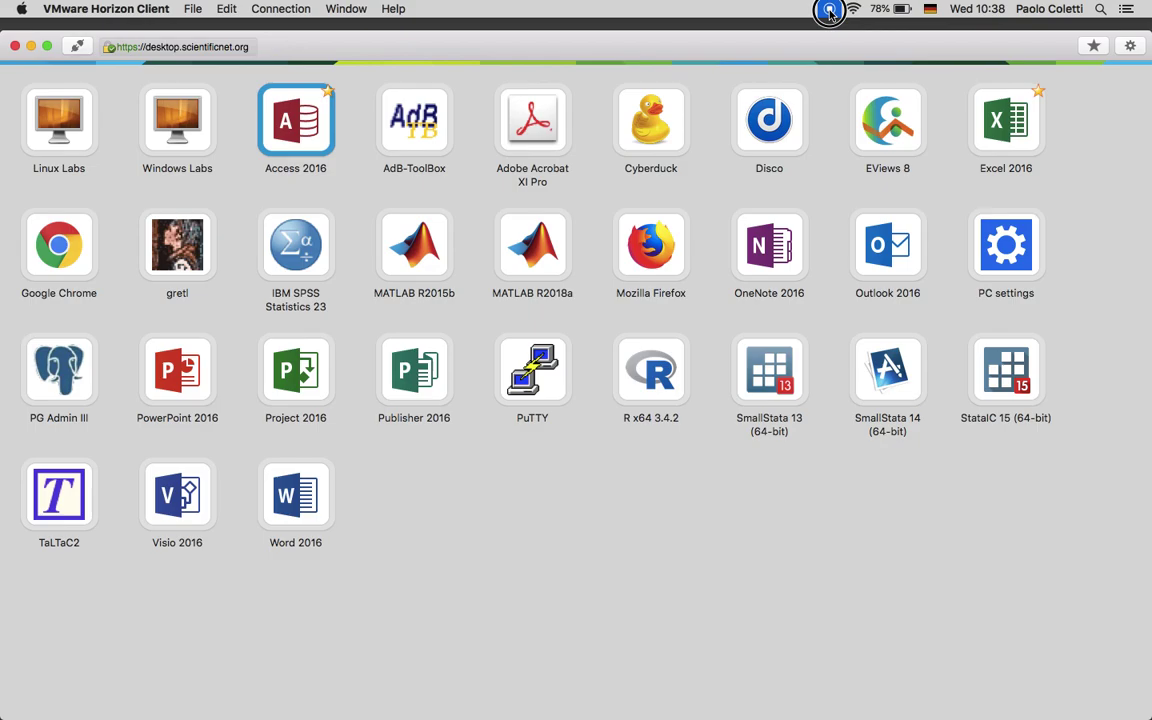
click(746, 104)
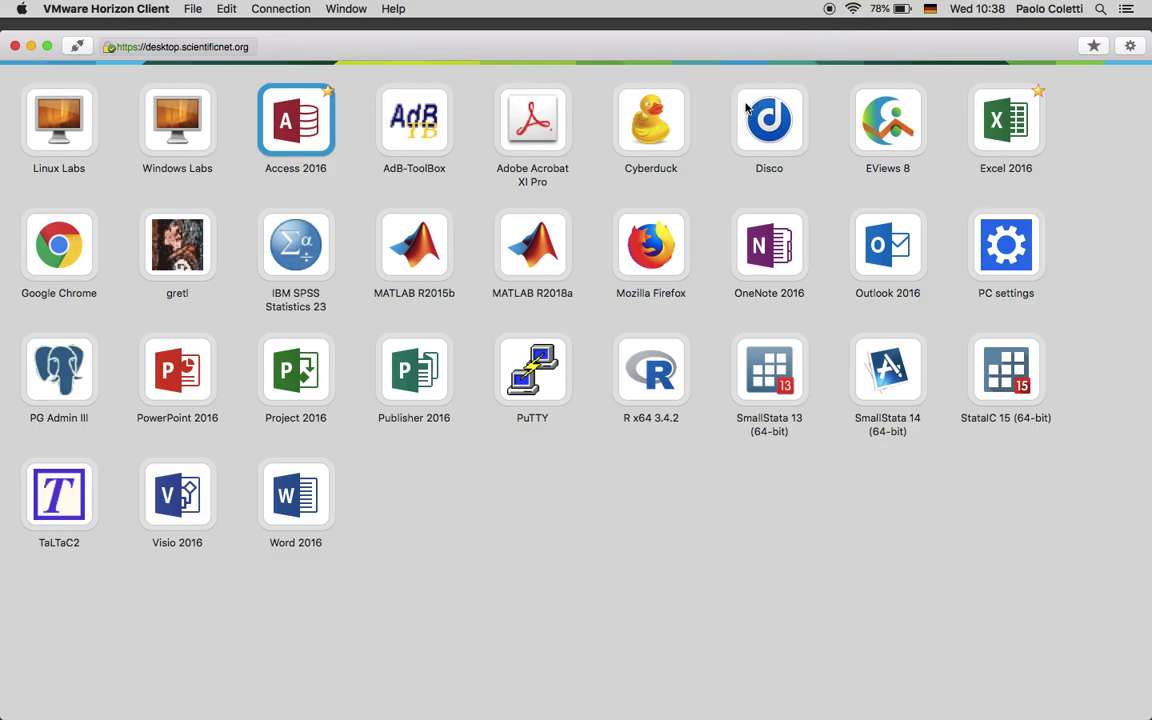